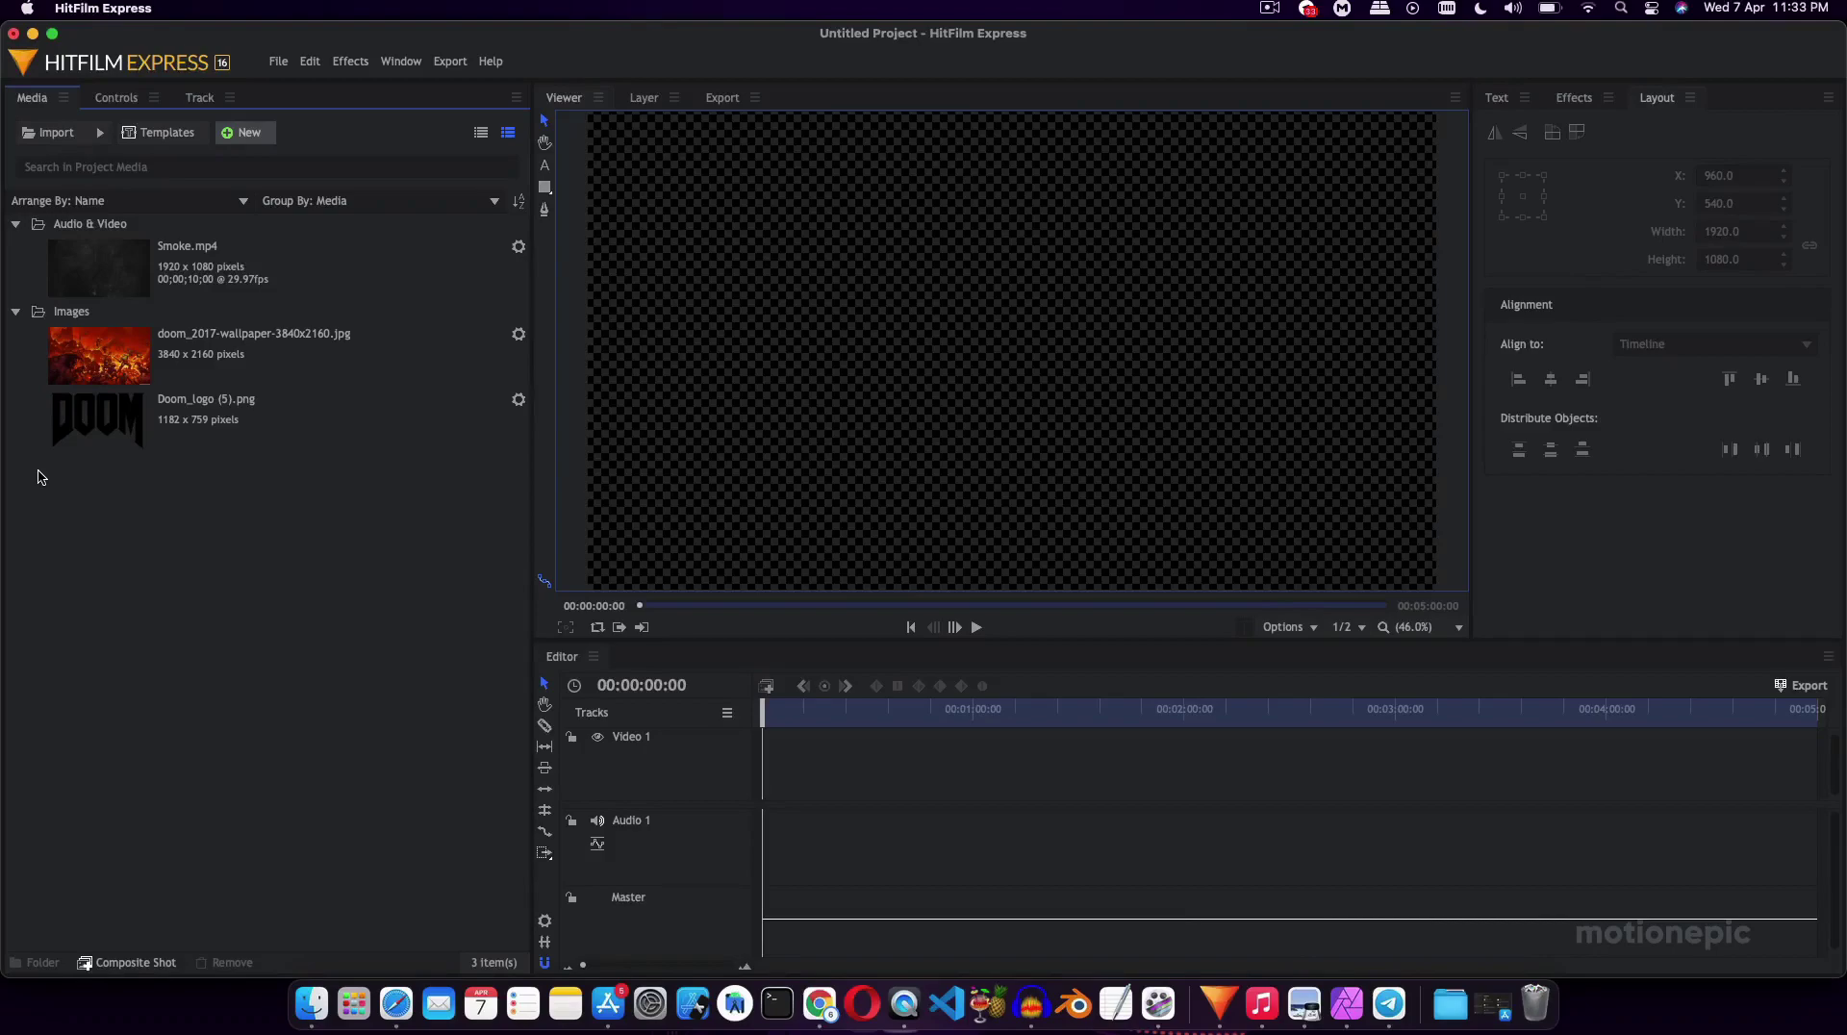
Look over the DOOM logo and DOOM wallpaper images in the media list.
{"action": "left_click", "coordinate": [107, 443]}
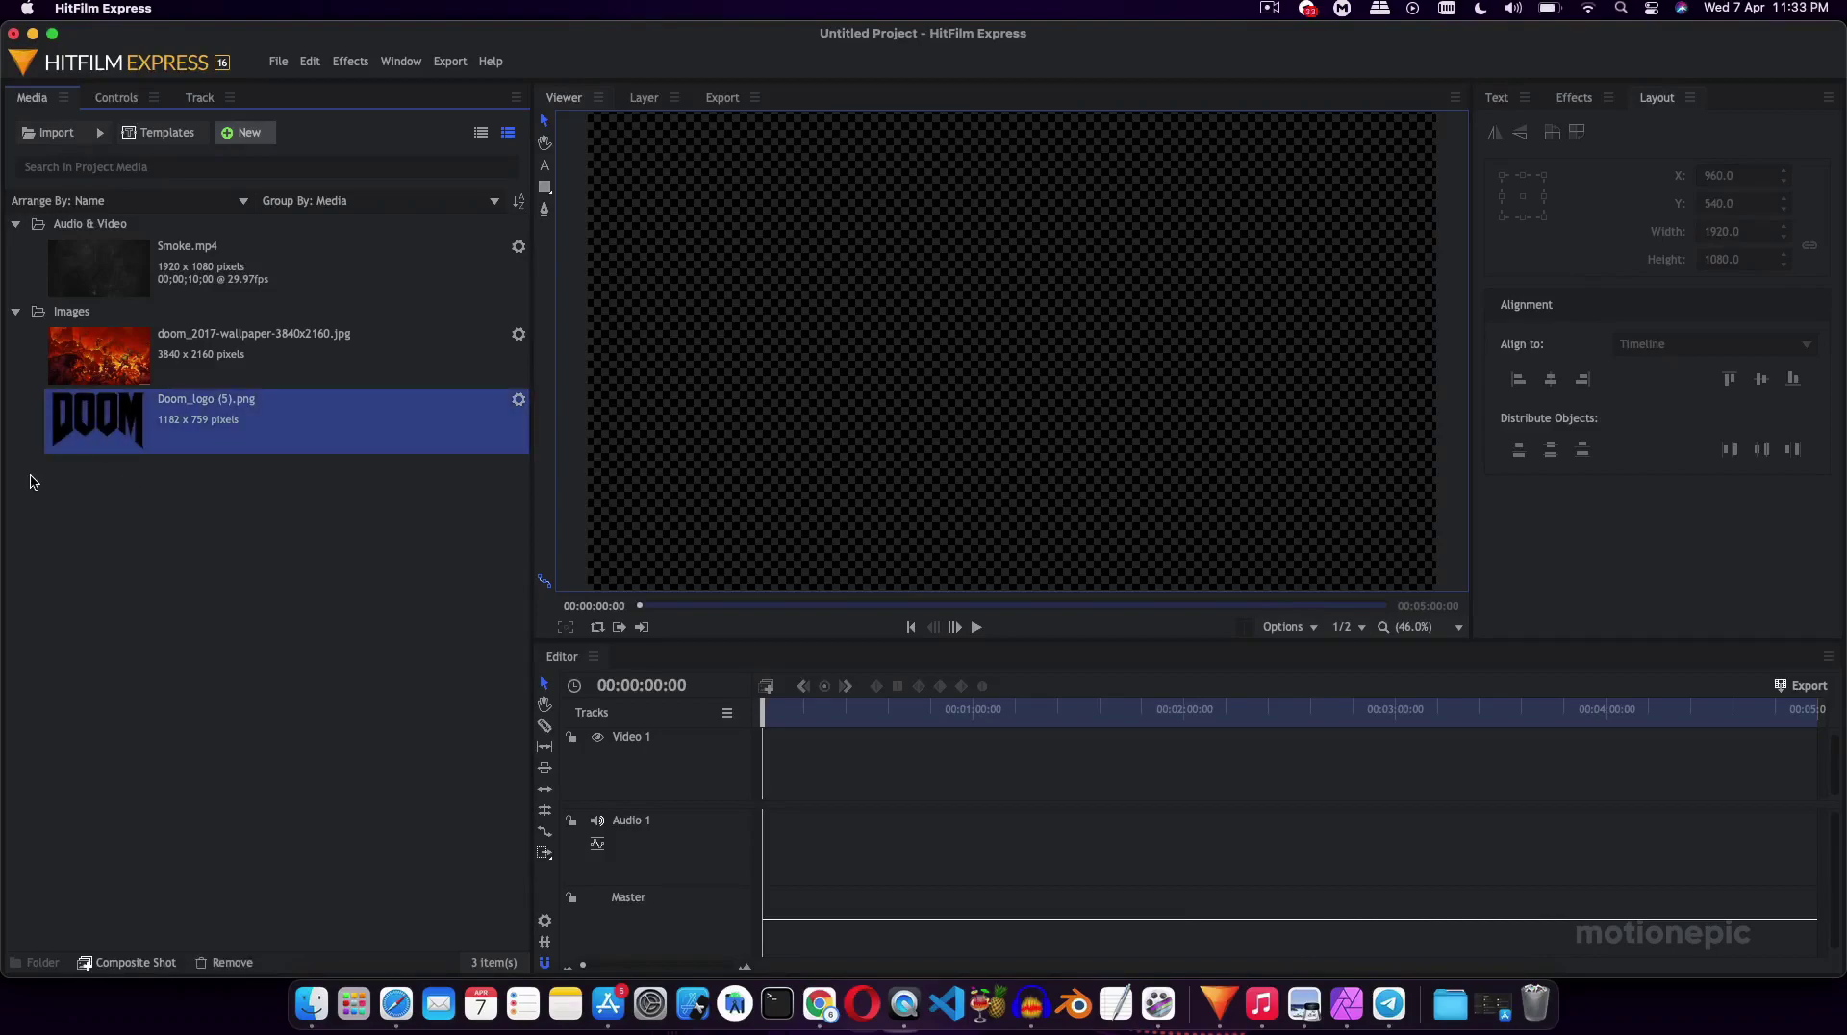
{"action": "left_click_drag", "start_coordinate": [29, 475], "coordinate": [518, 395]}
{"action": "left_click", "coordinate": [152, 367]}
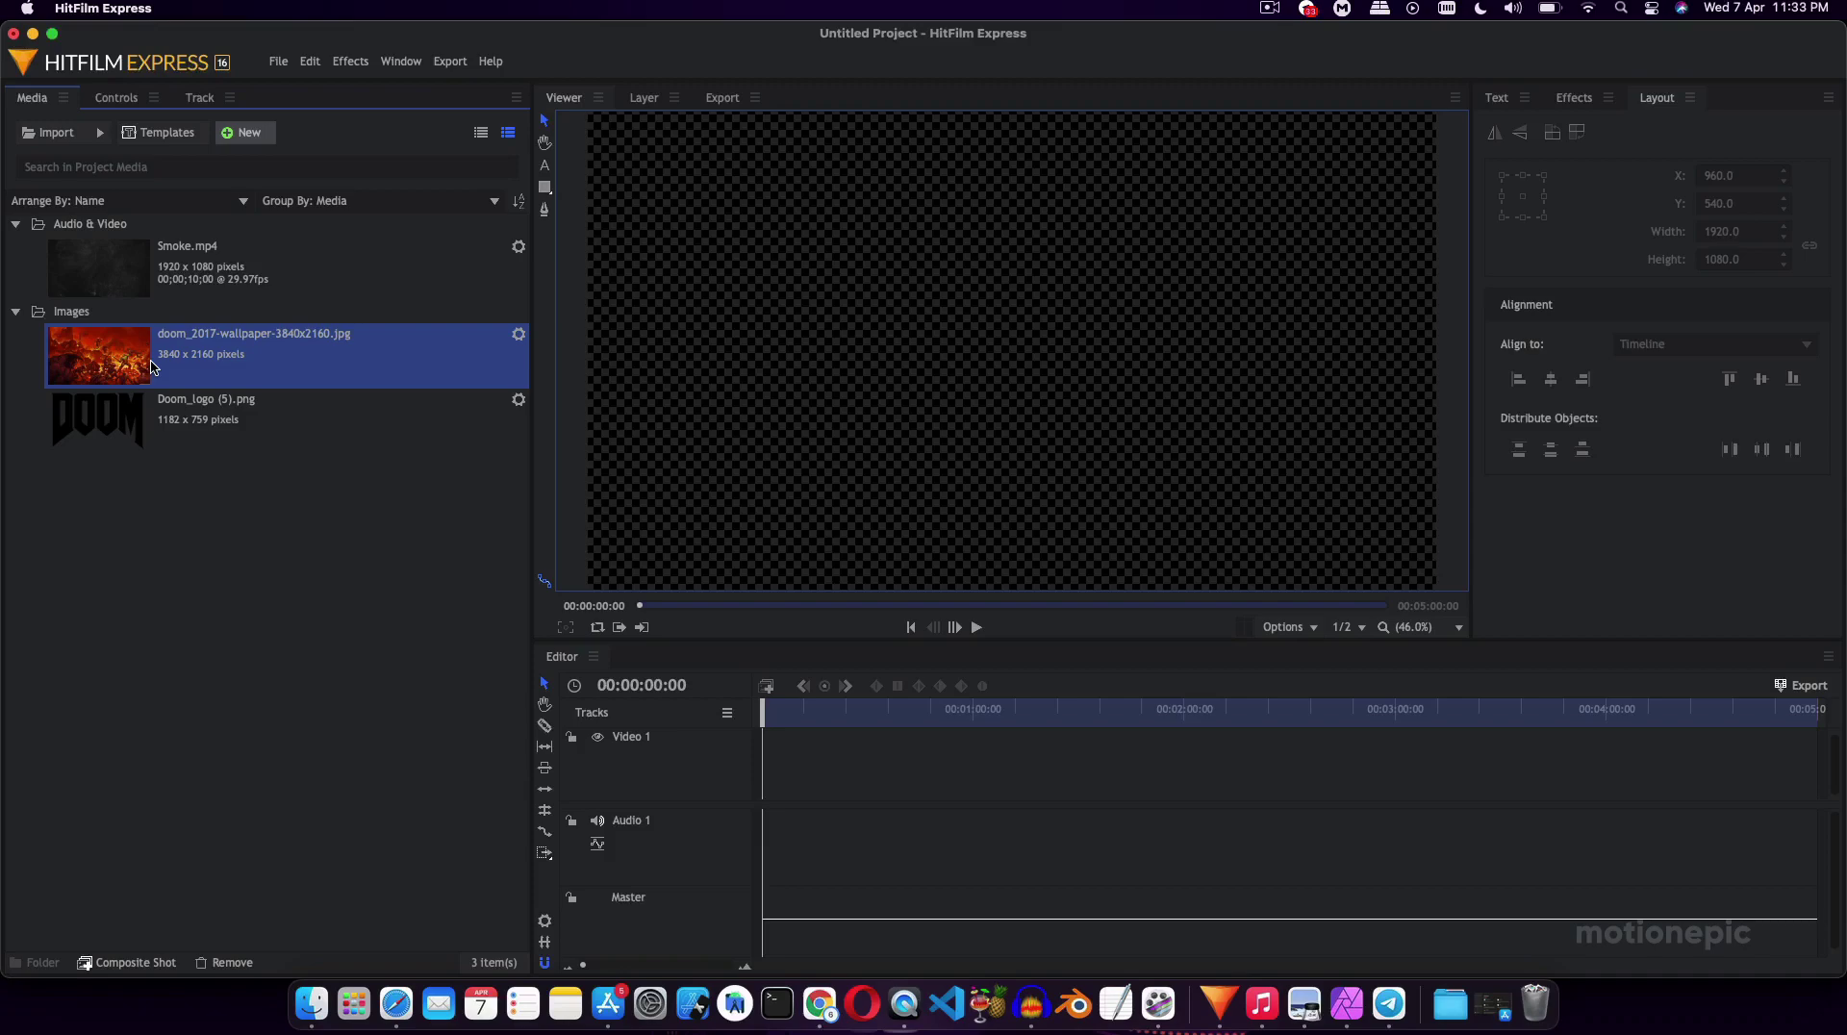
{"action": "left_click", "coordinate": [155, 423]}
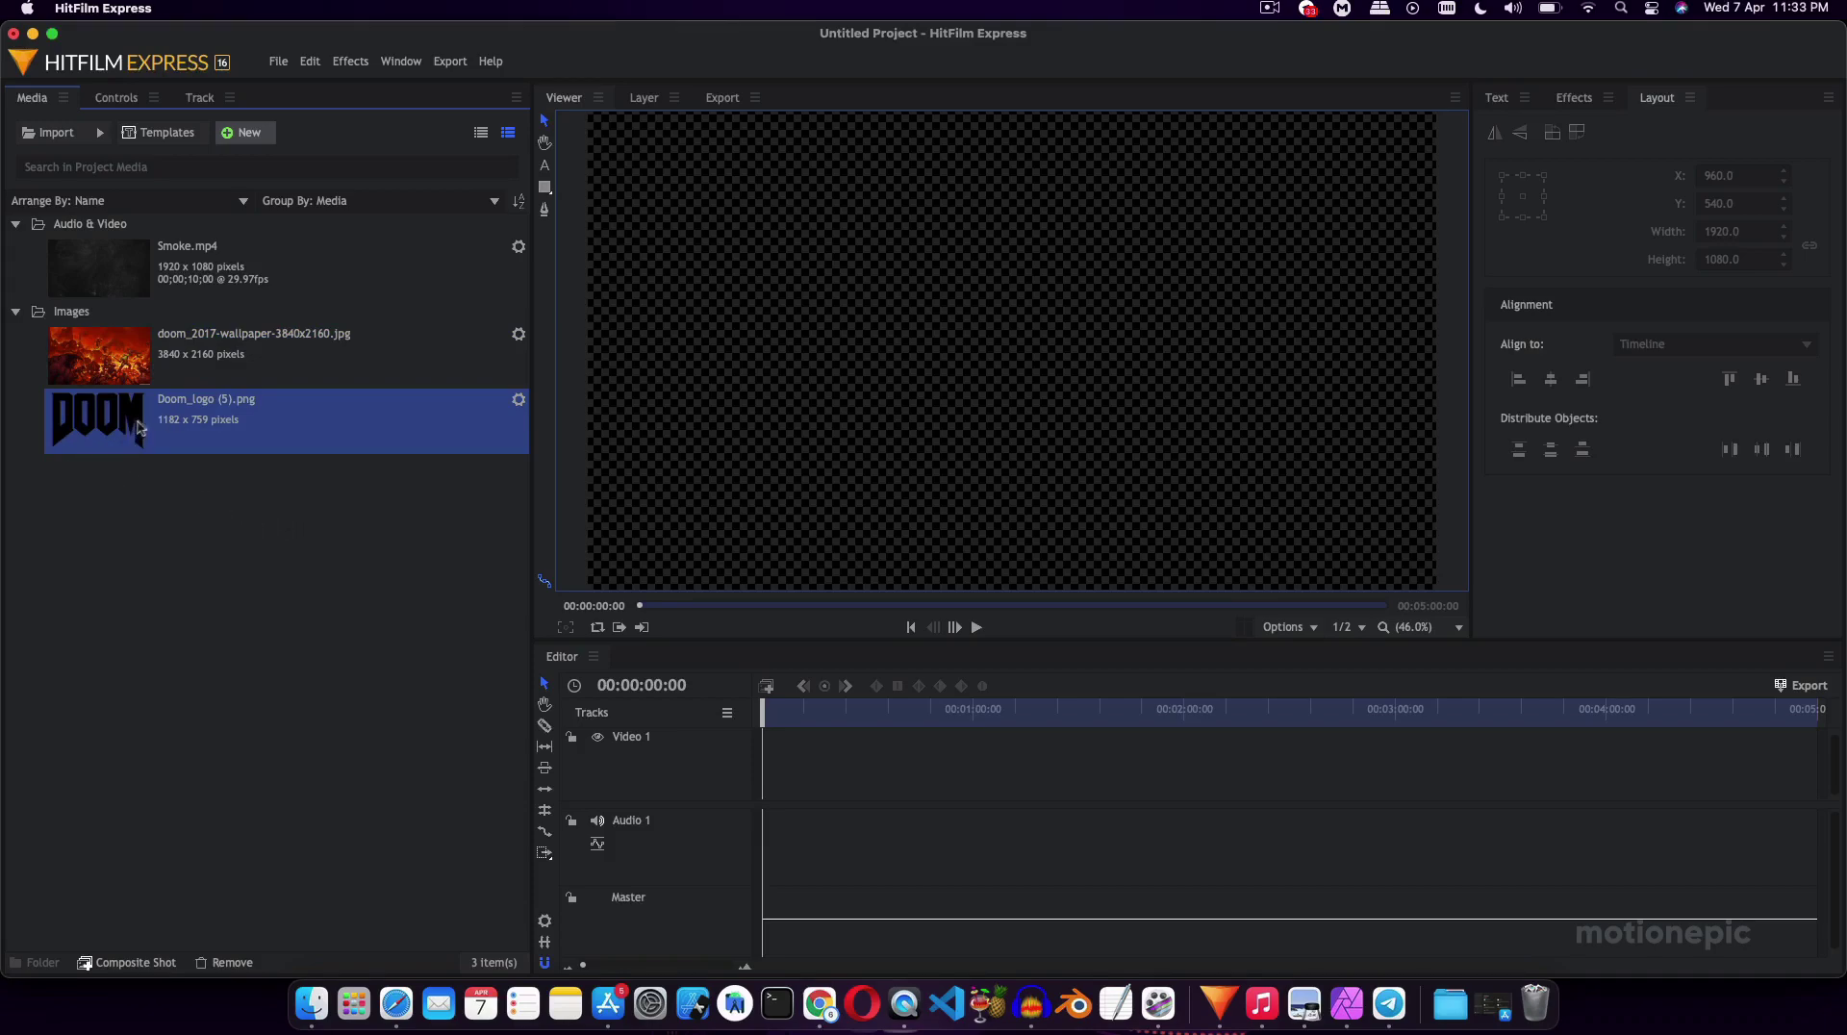
Create a composite shot named 'main': 1920x1080, 30 fps, 7 seconds long.
{"action": "left_click", "coordinate": [241, 133]}
{"action": "left_click", "coordinate": [258, 155]}
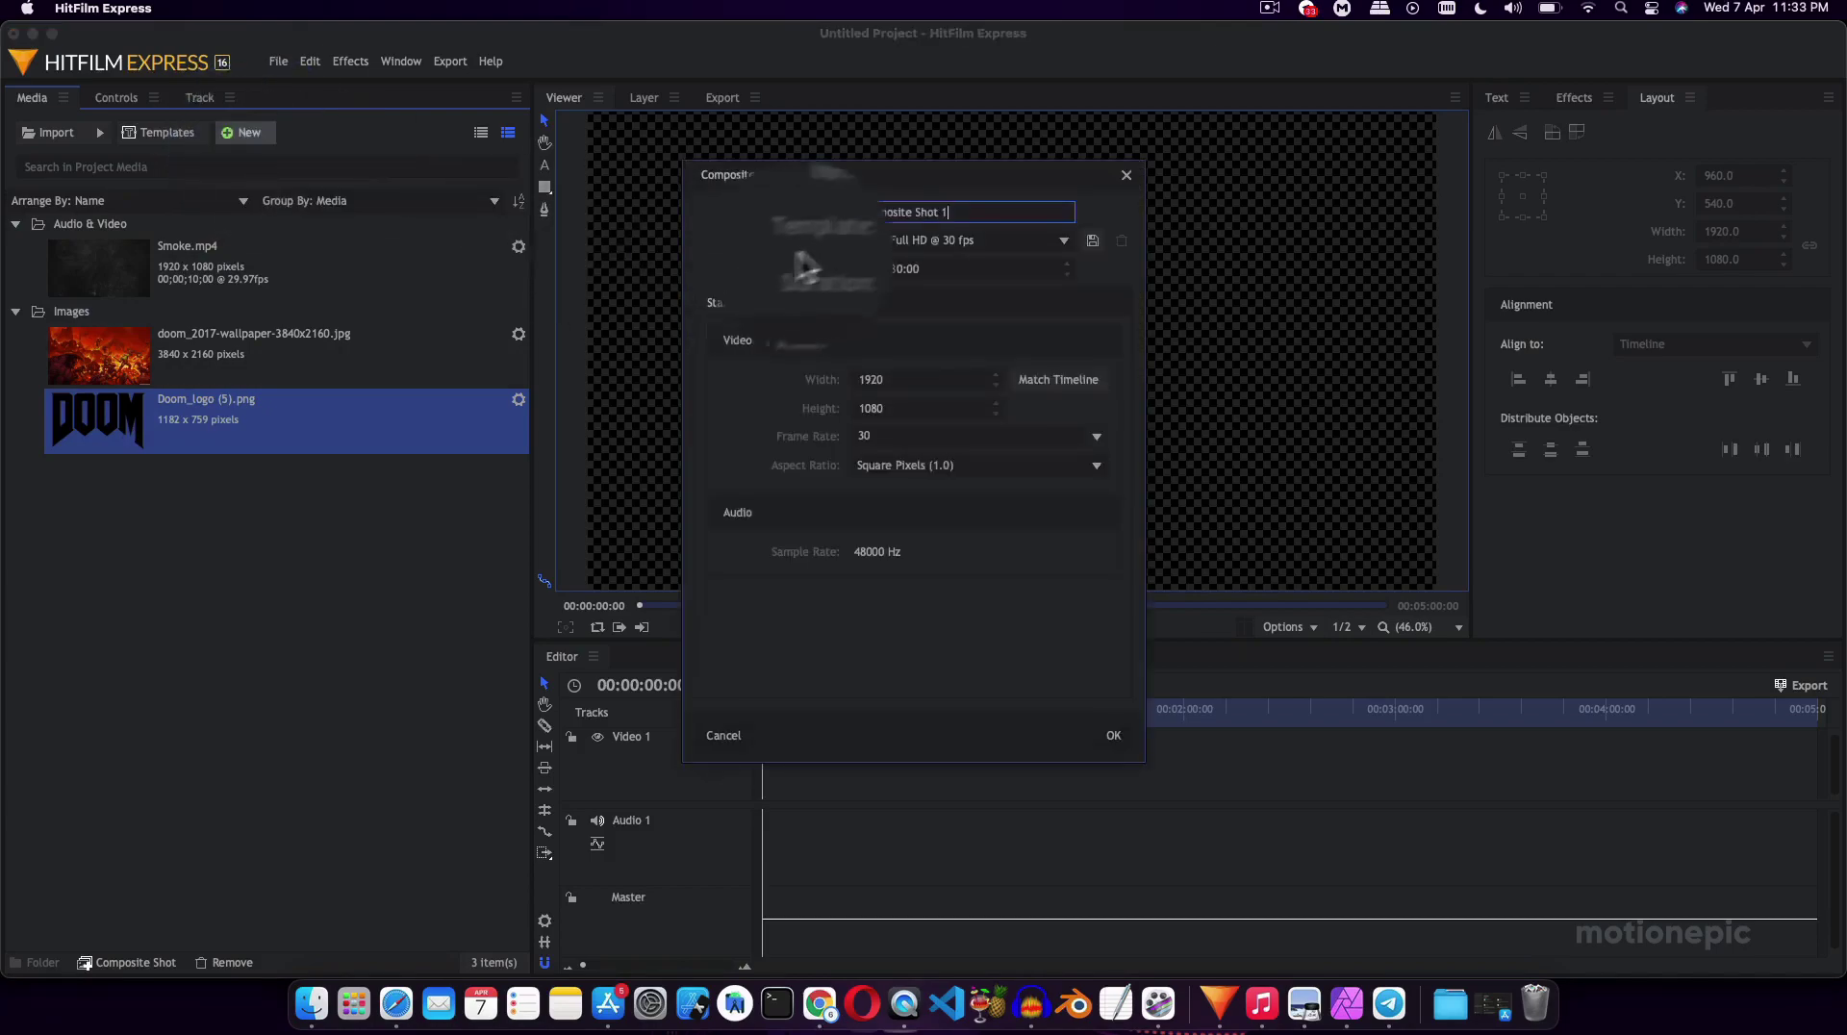
{"action": "type", "text": "m"}
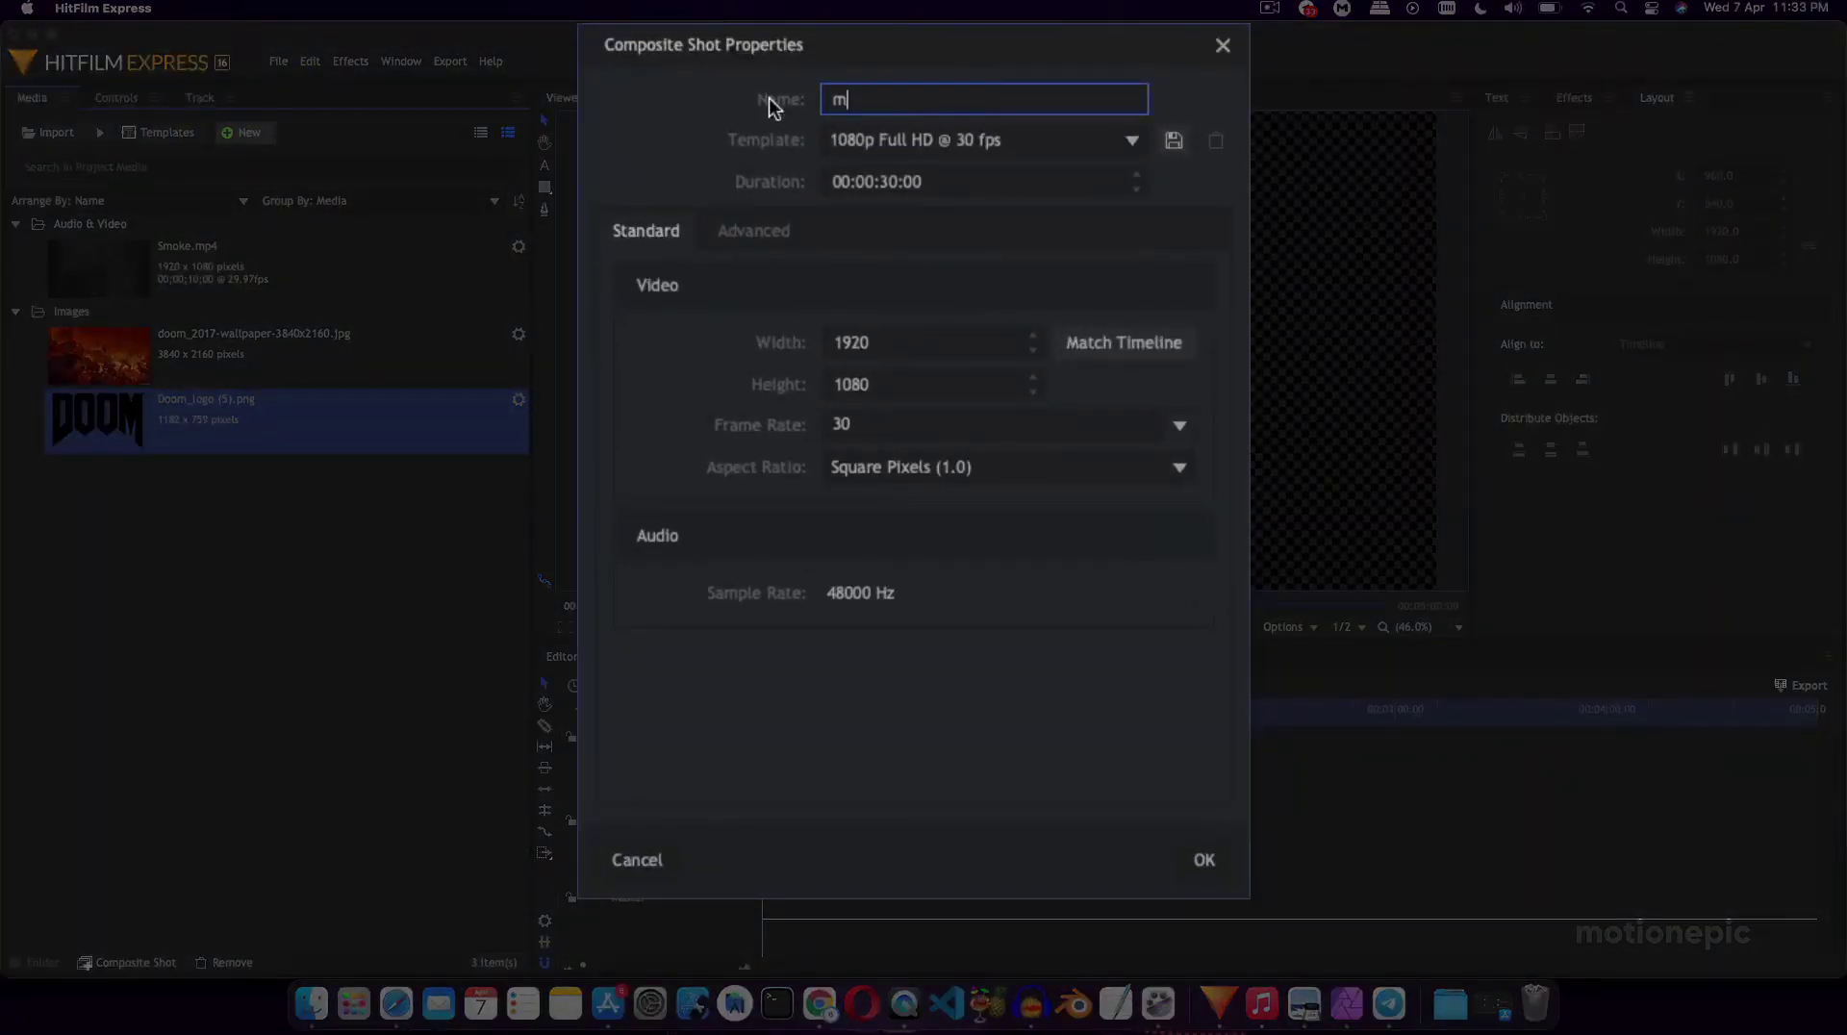
{"action": "type", "text": "ain"}
{"action": "double_click", "coordinate": [891, 181]}
{"action": "type", "text": "05"}
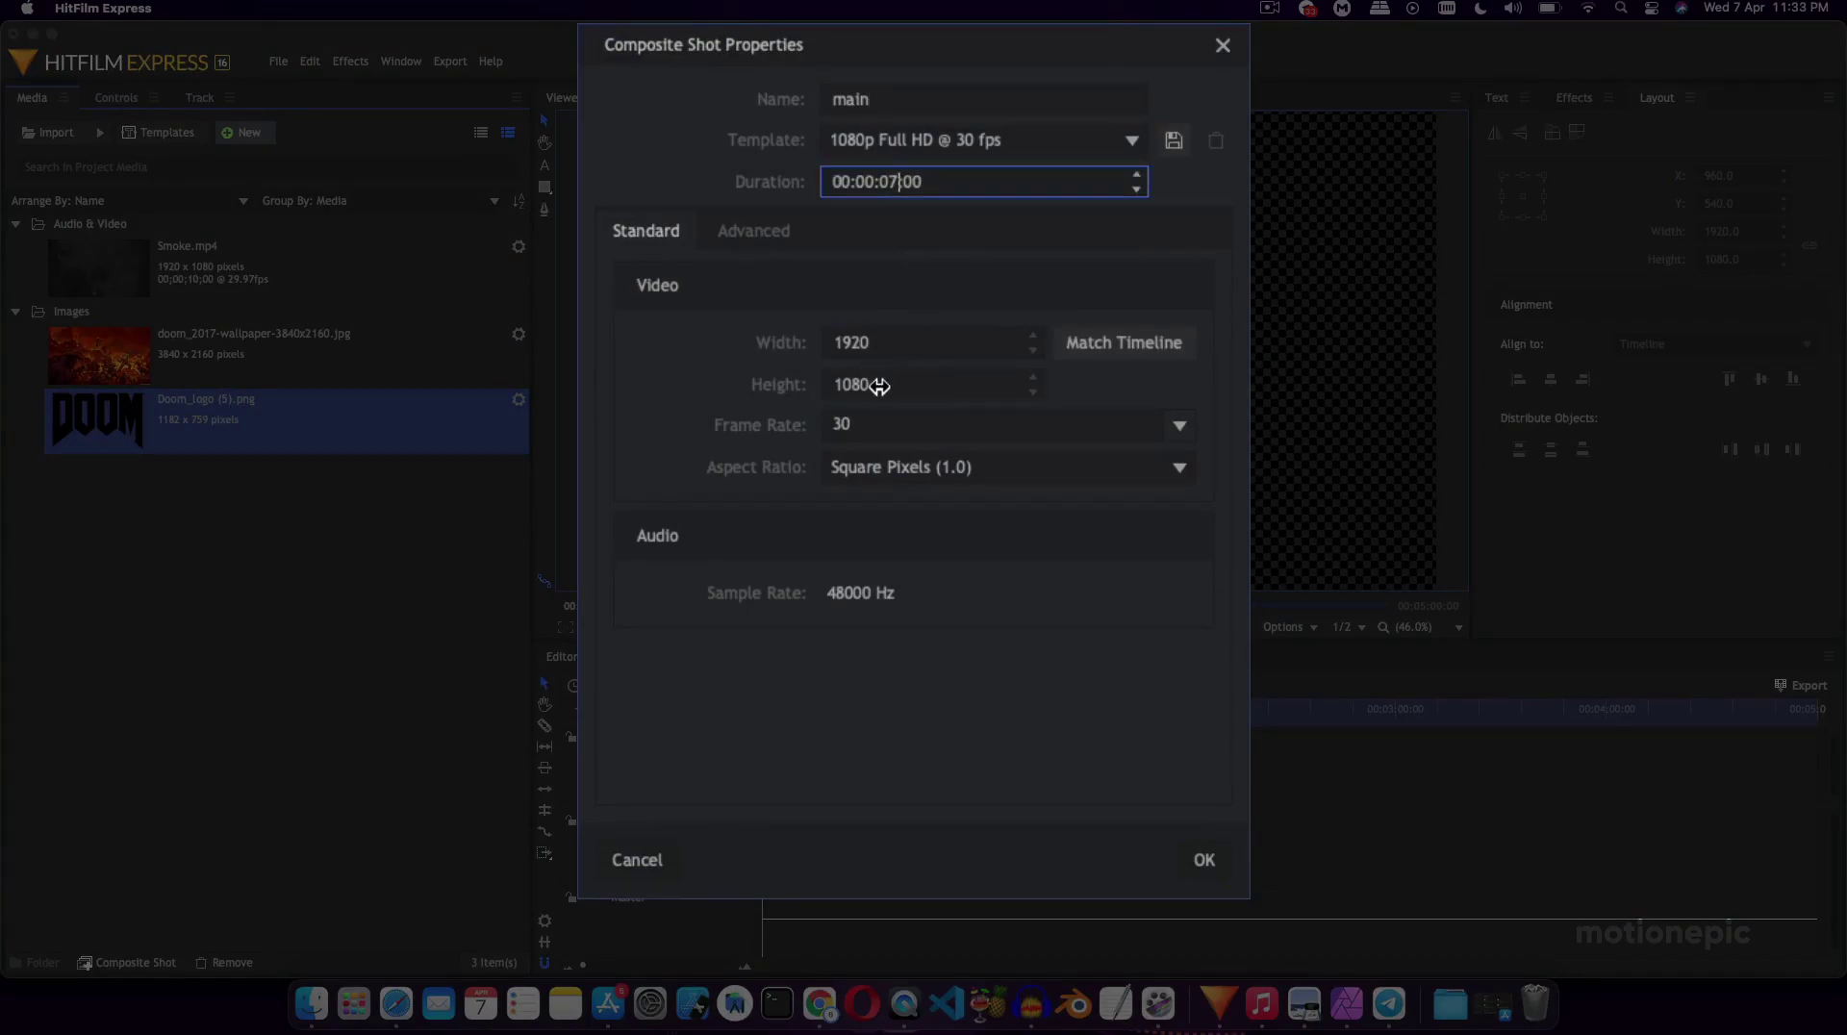
{"action": "left_click", "coordinate": [871, 423]}
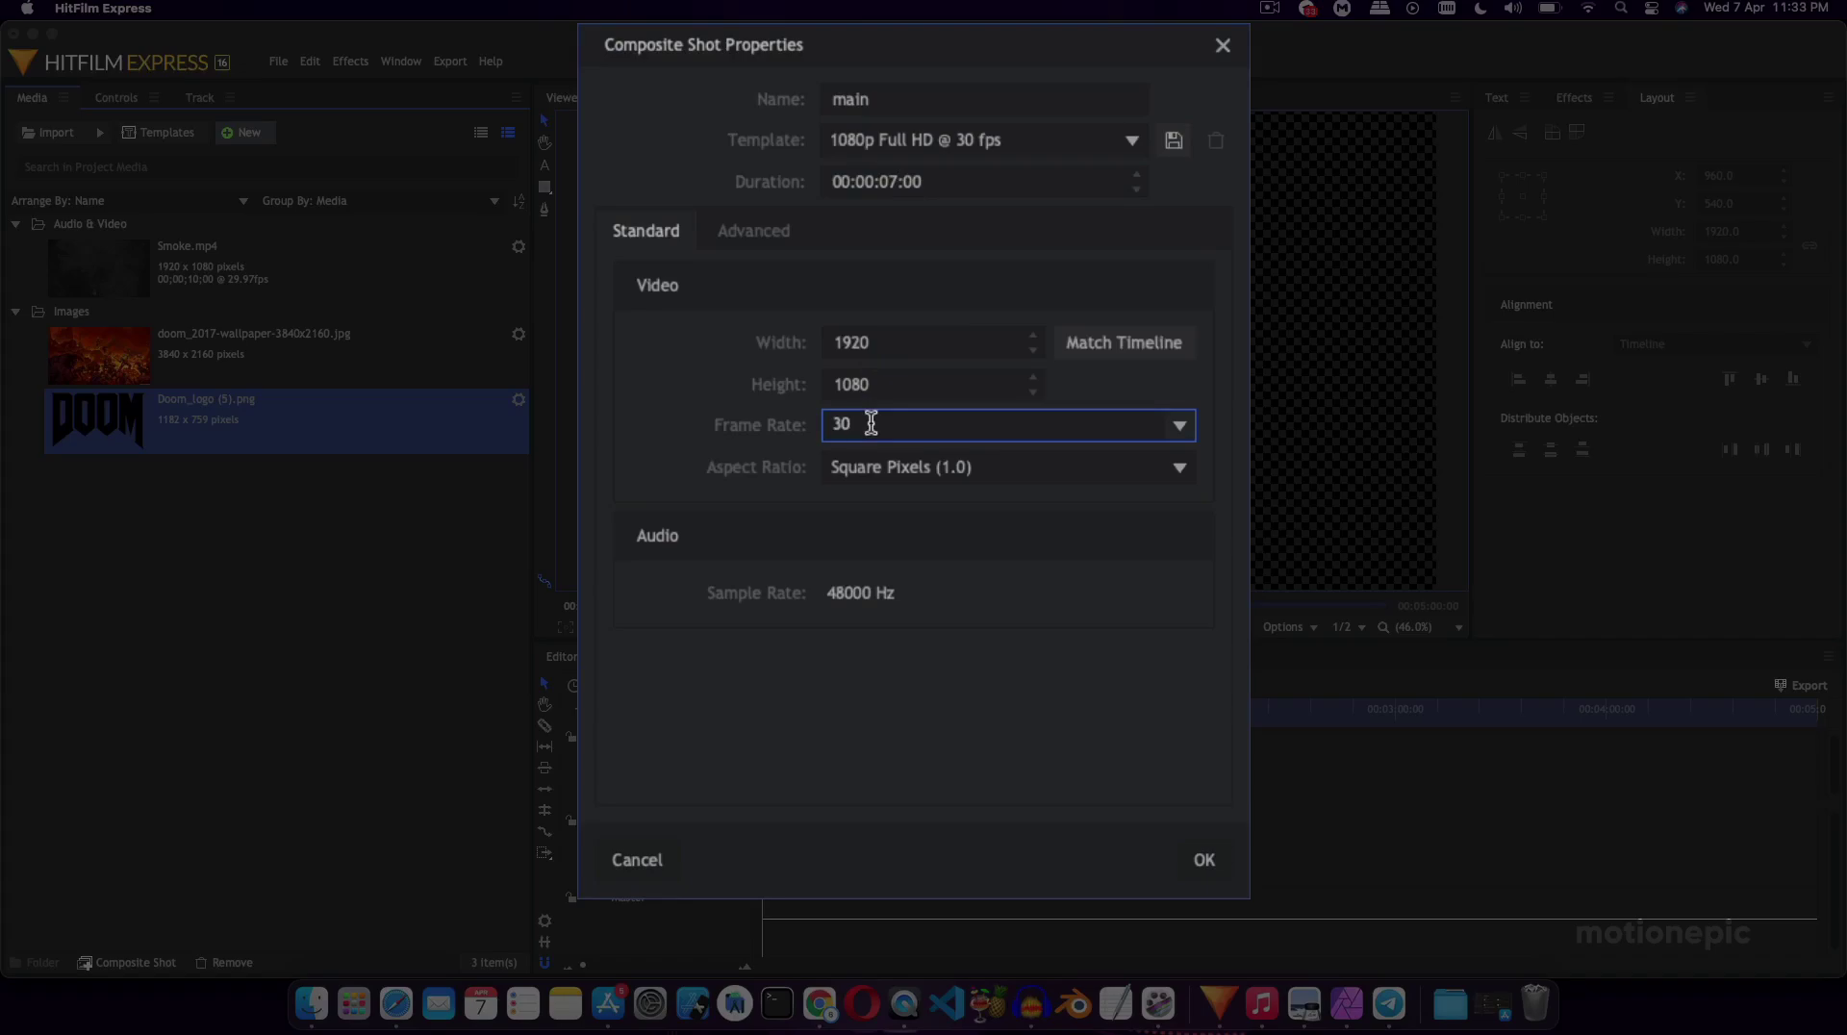
{"action": "key", "text": "BackSpace"}
{"action": "type", "text": "0"}
{"action": "left_click", "coordinate": [1199, 856]}
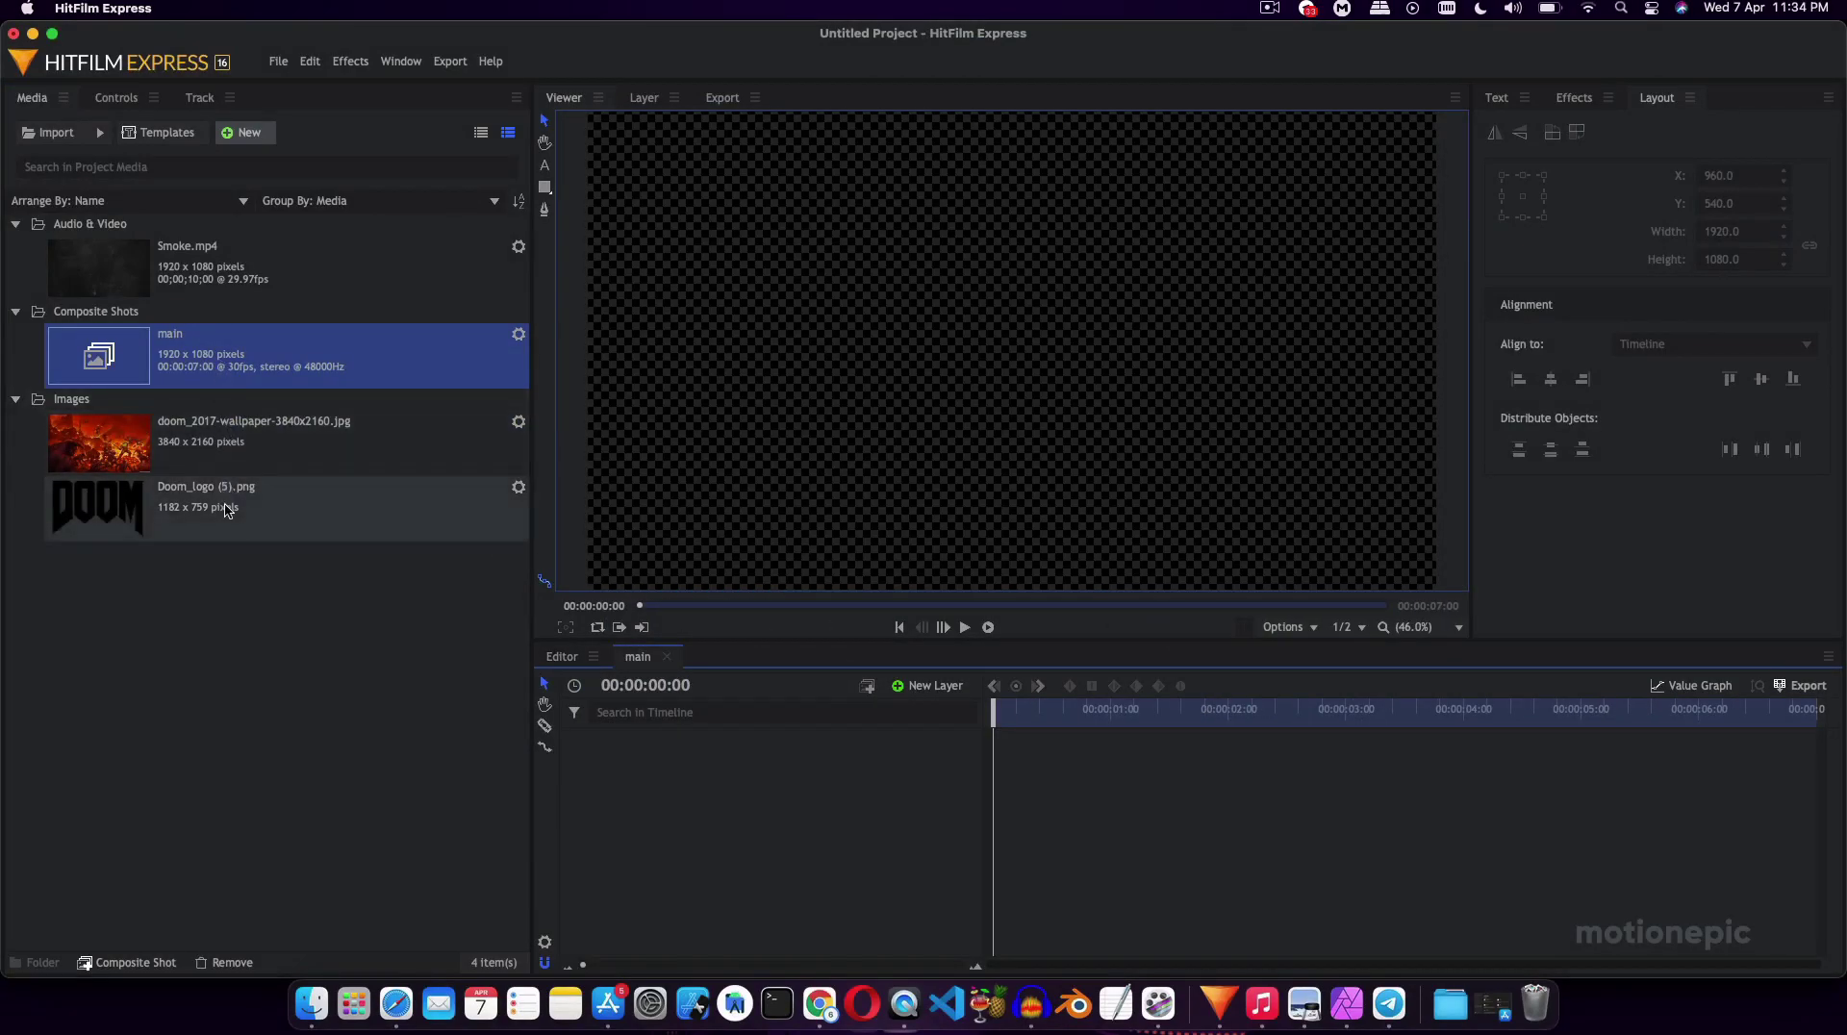
Add the DOOM logo to main and nest it as a composite shot named 'logo_placeholder'.
{"action": "left_click_drag", "start_coordinate": [221, 507], "coordinate": [717, 781]}
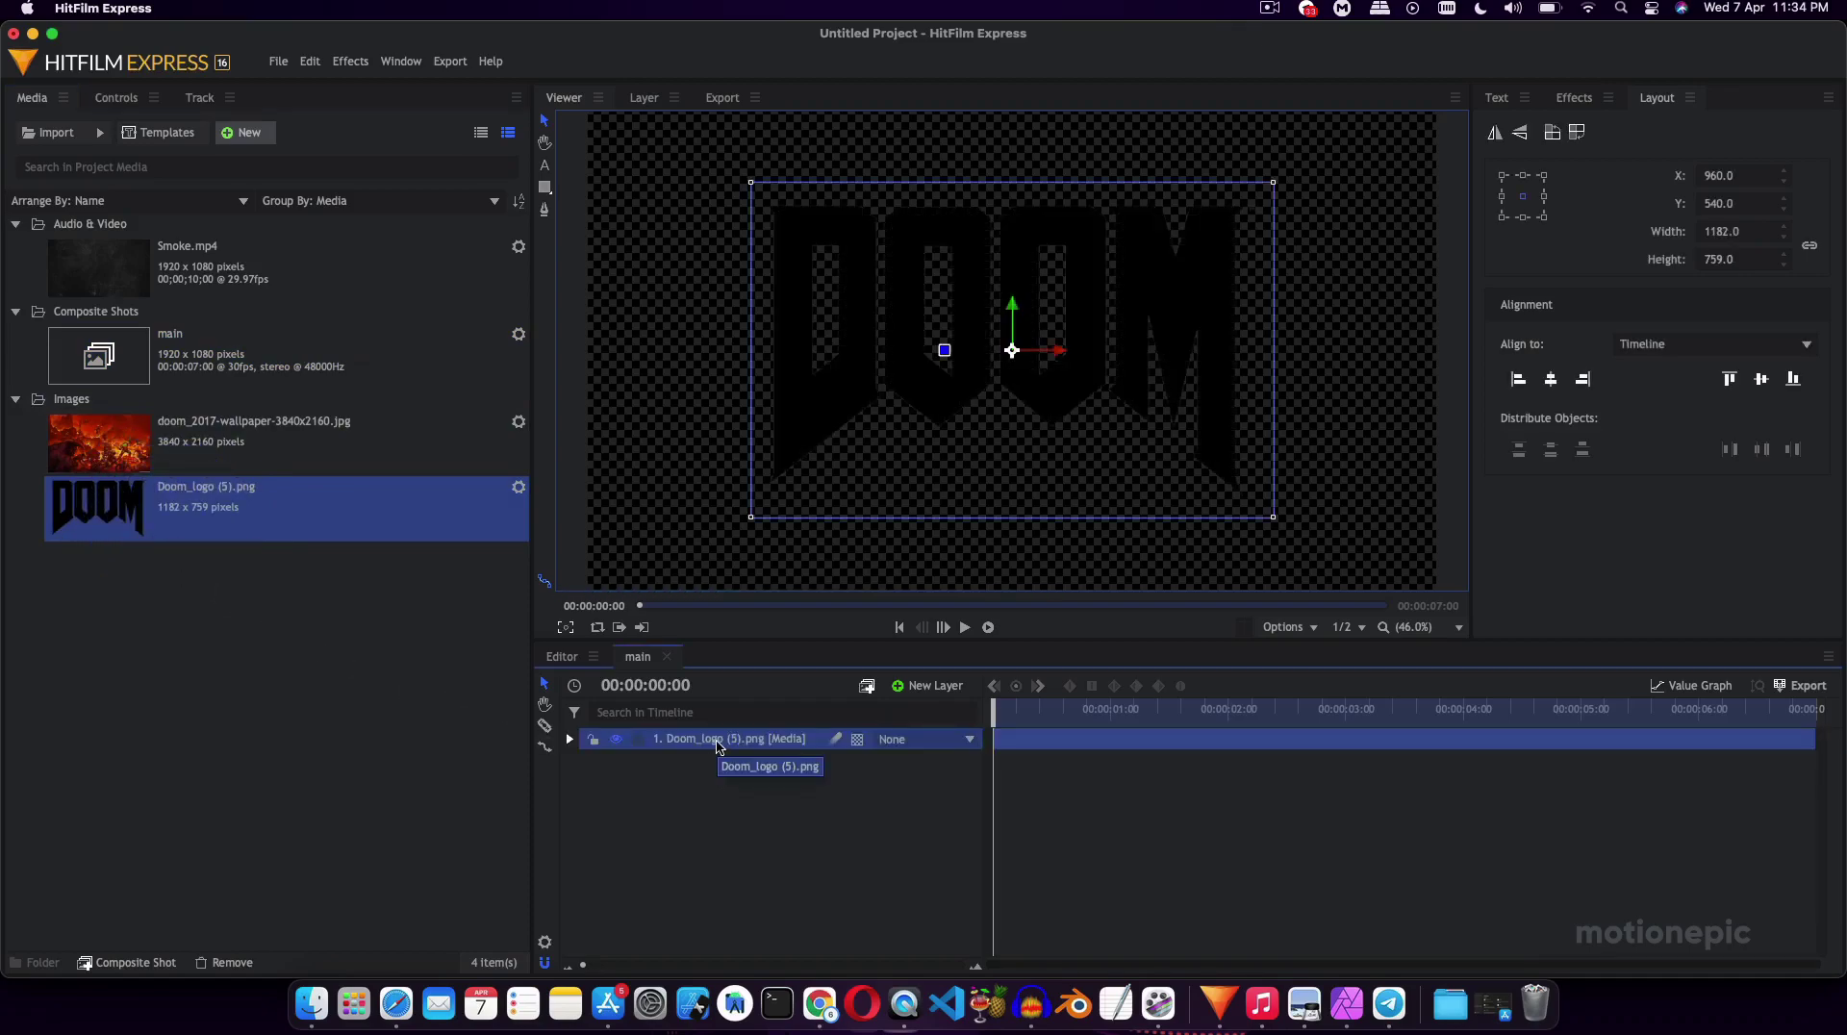
{"action": "right_click", "coordinate": [716, 746]}
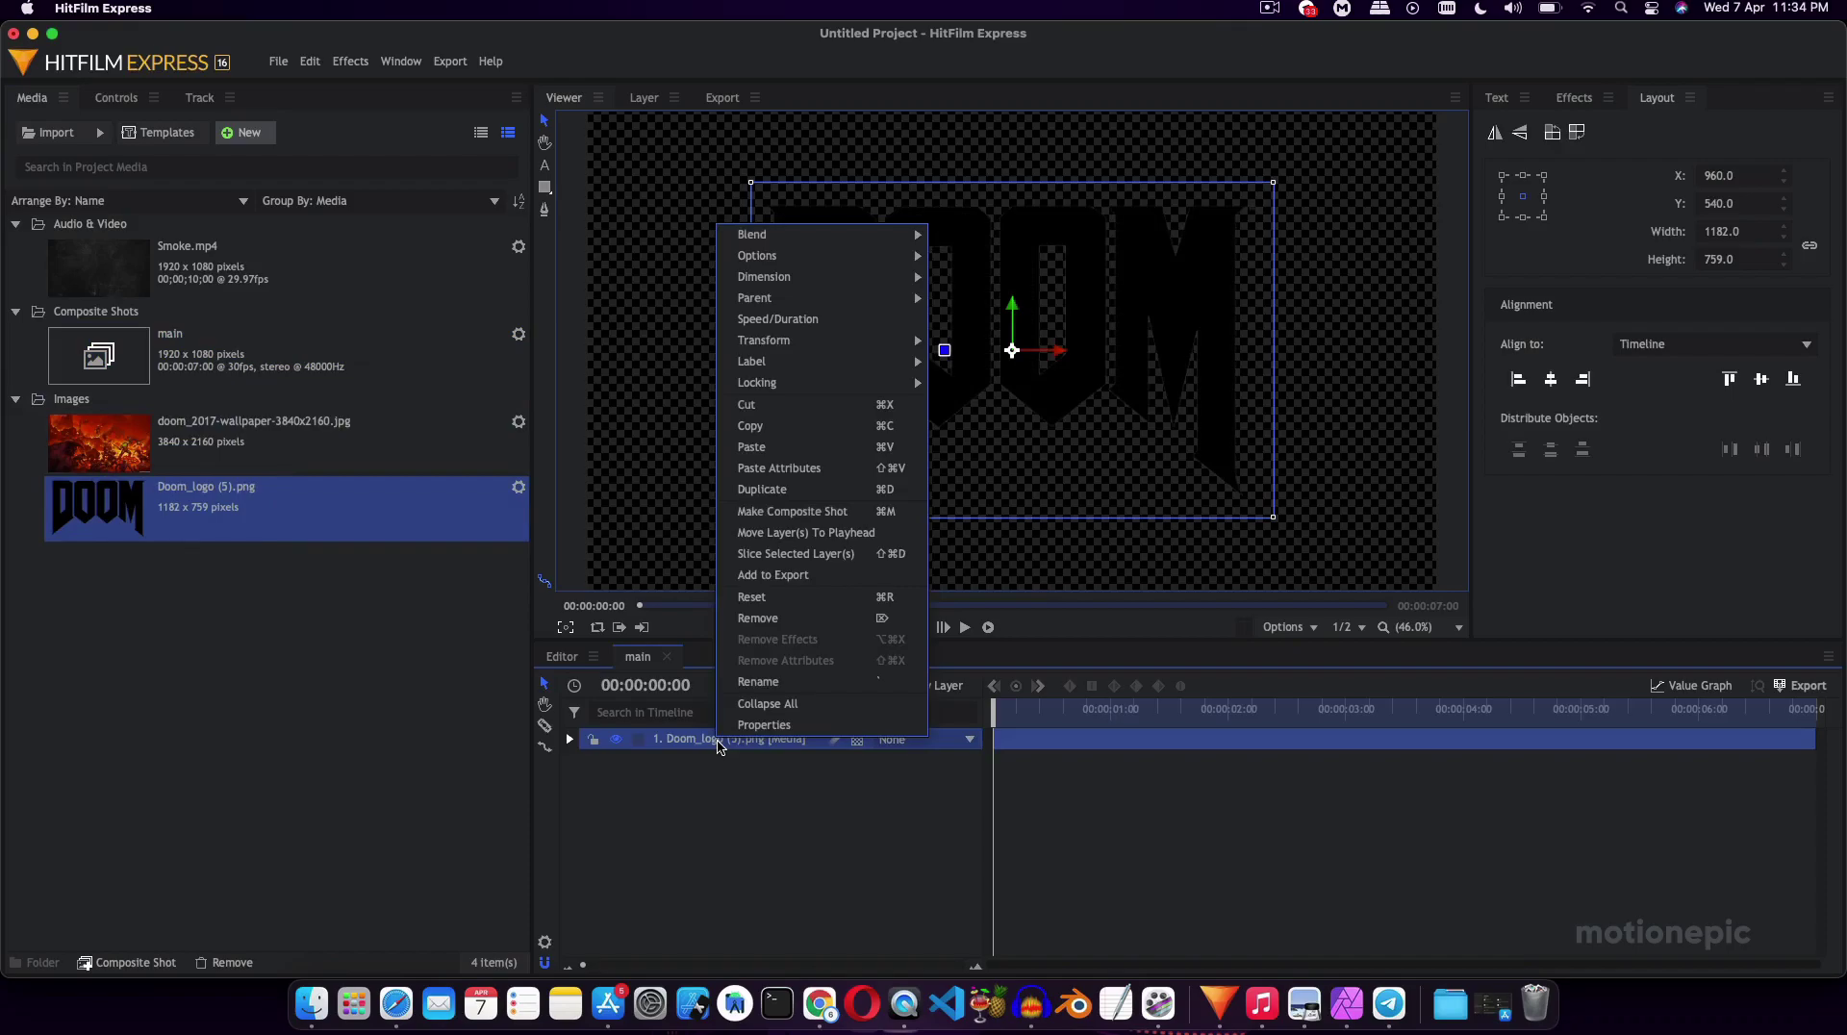
{"action": "left_click", "coordinate": [789, 520]}
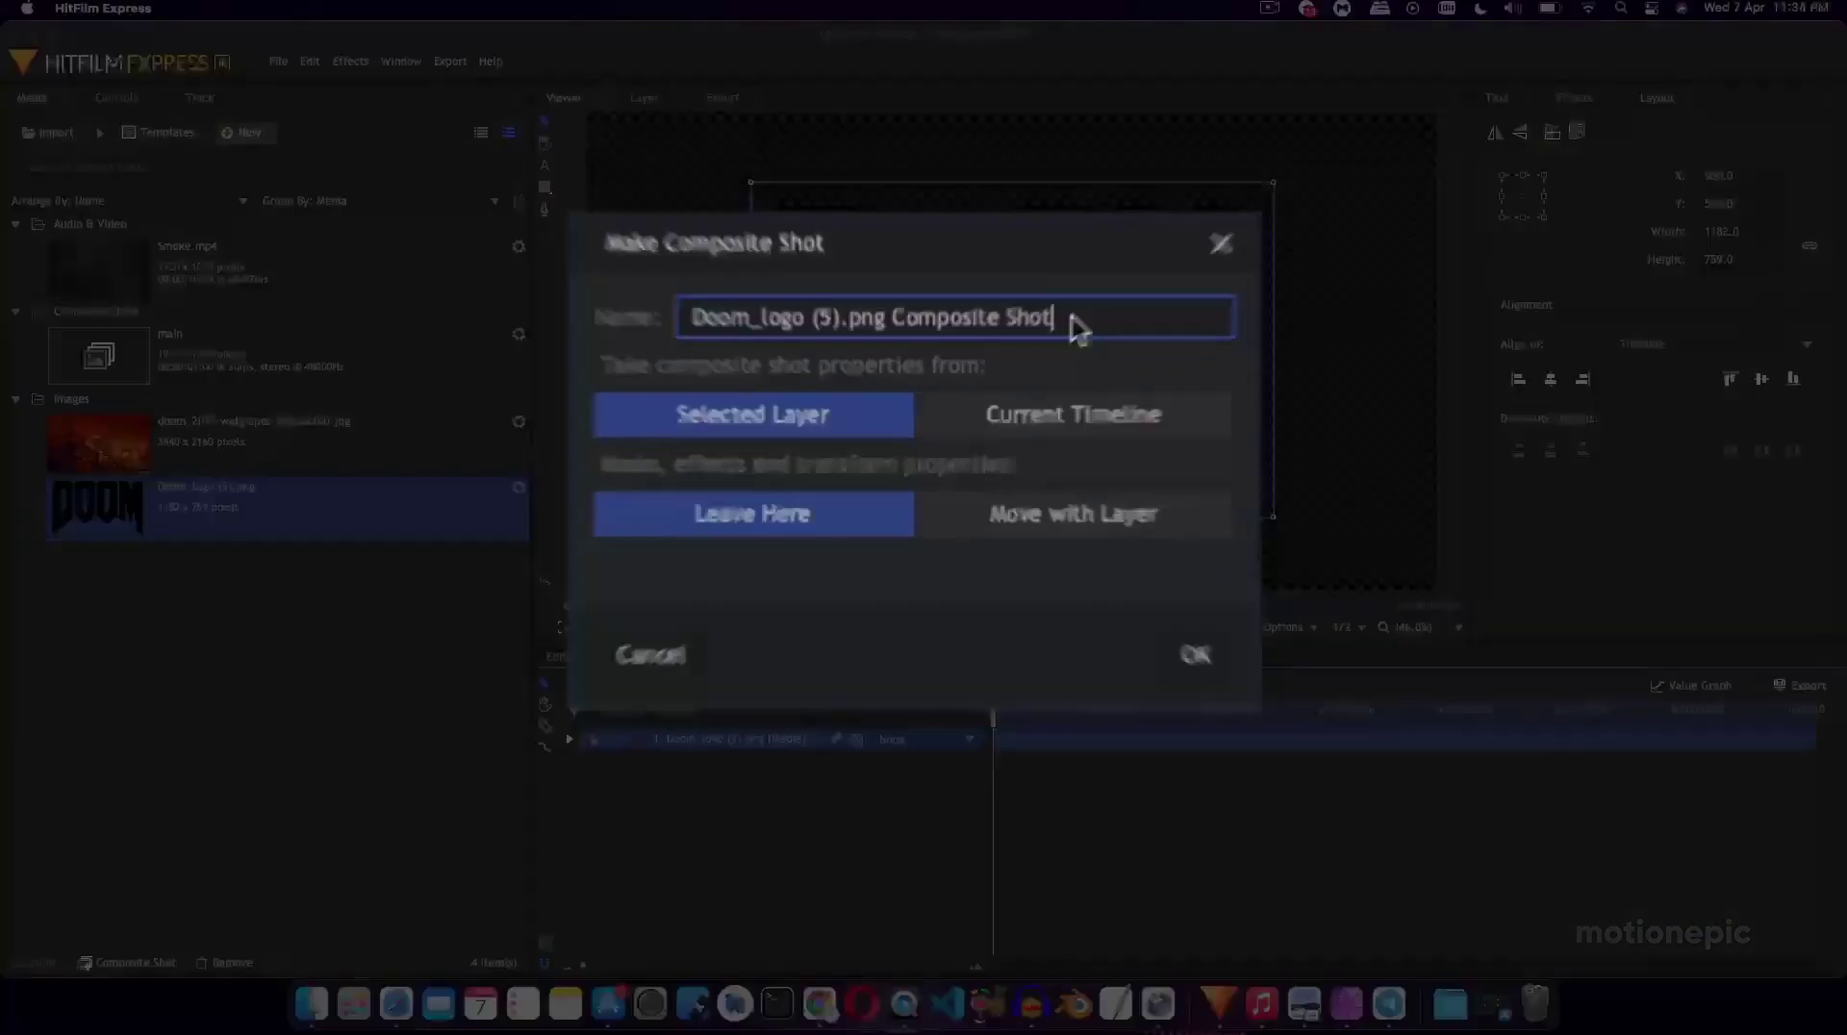
{"action": "left_click_drag", "start_coordinate": [1076, 302], "coordinate": [584, 293]}
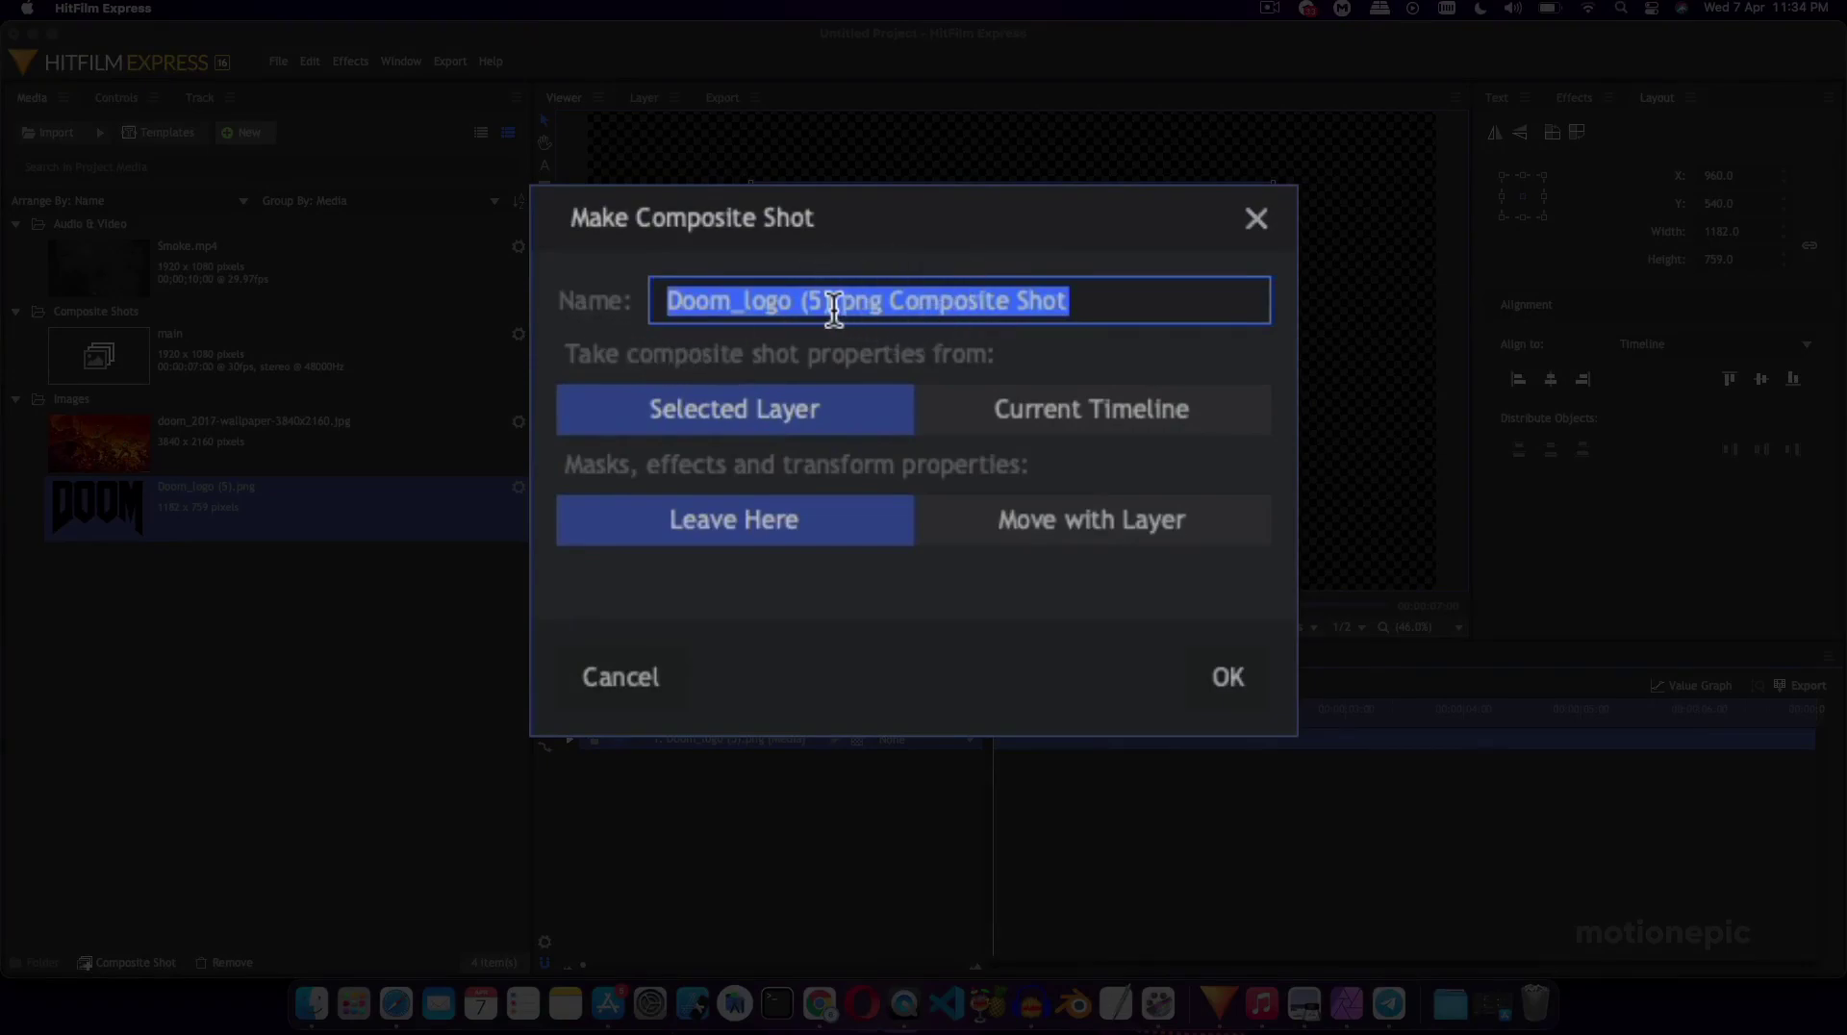
{"action": "type", "text": "lo"}
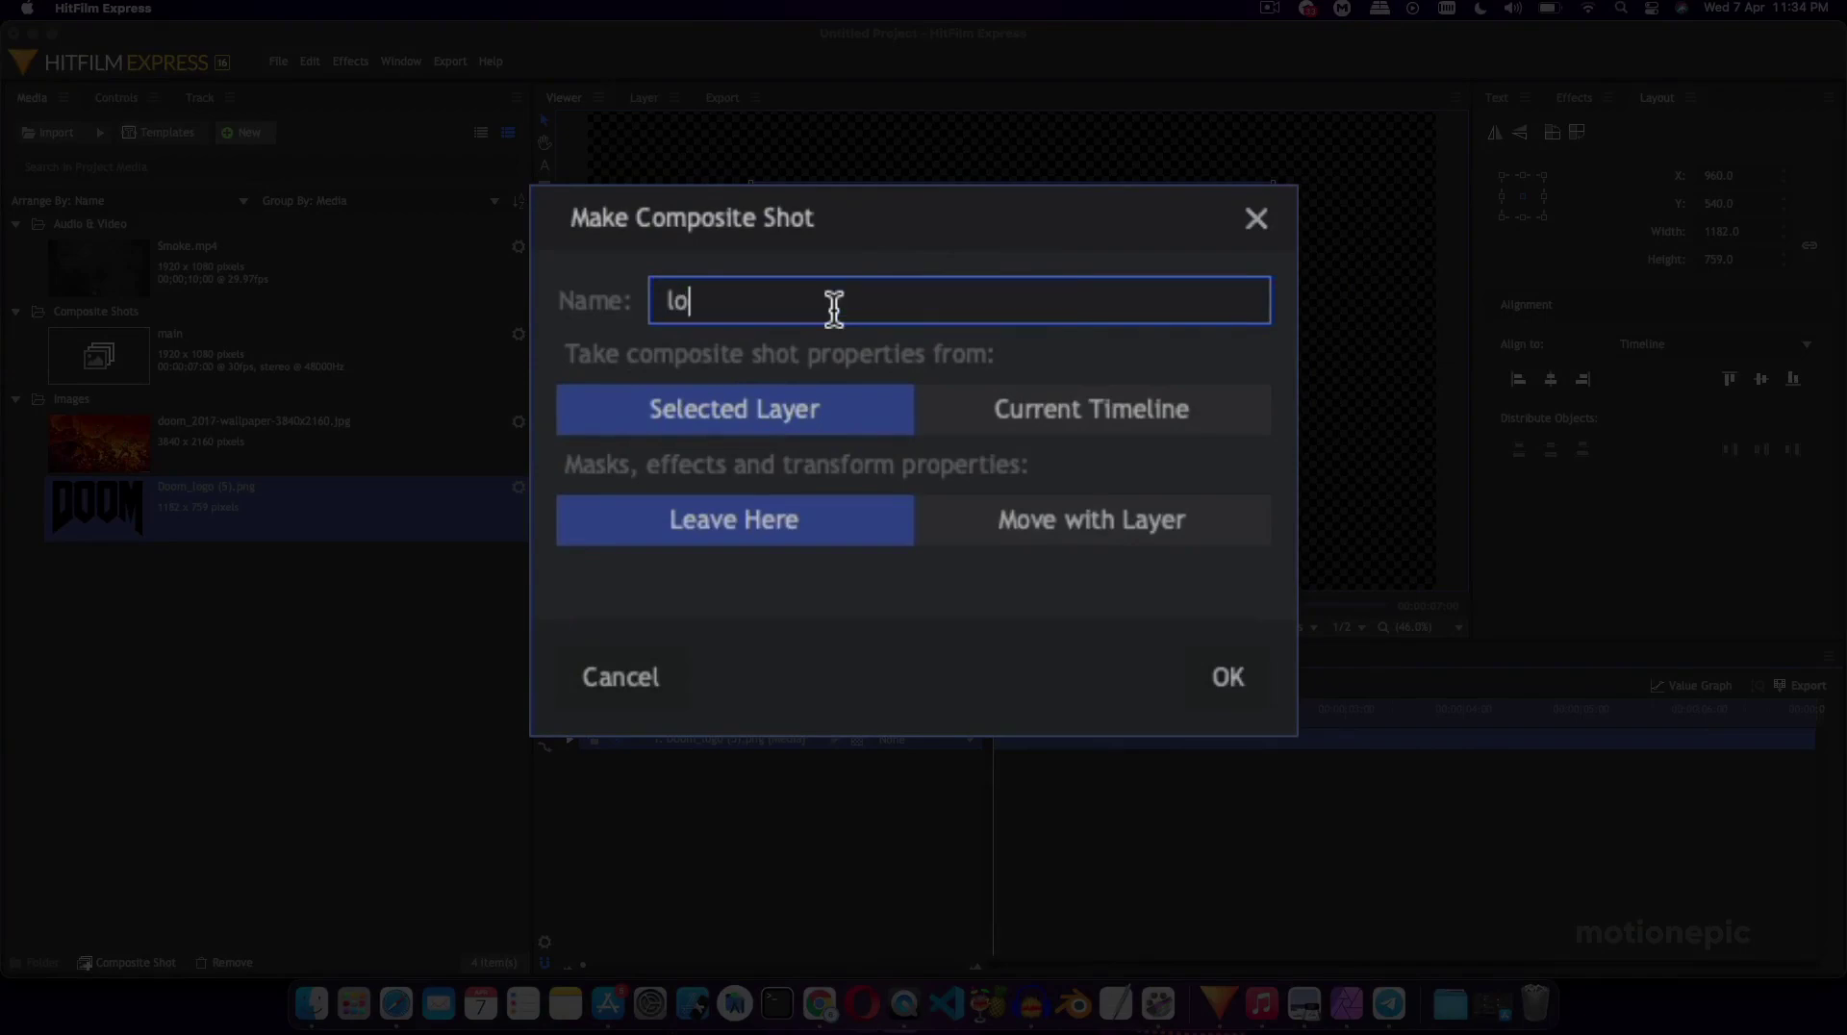
{"action": "type", "text": "go_placeg"}
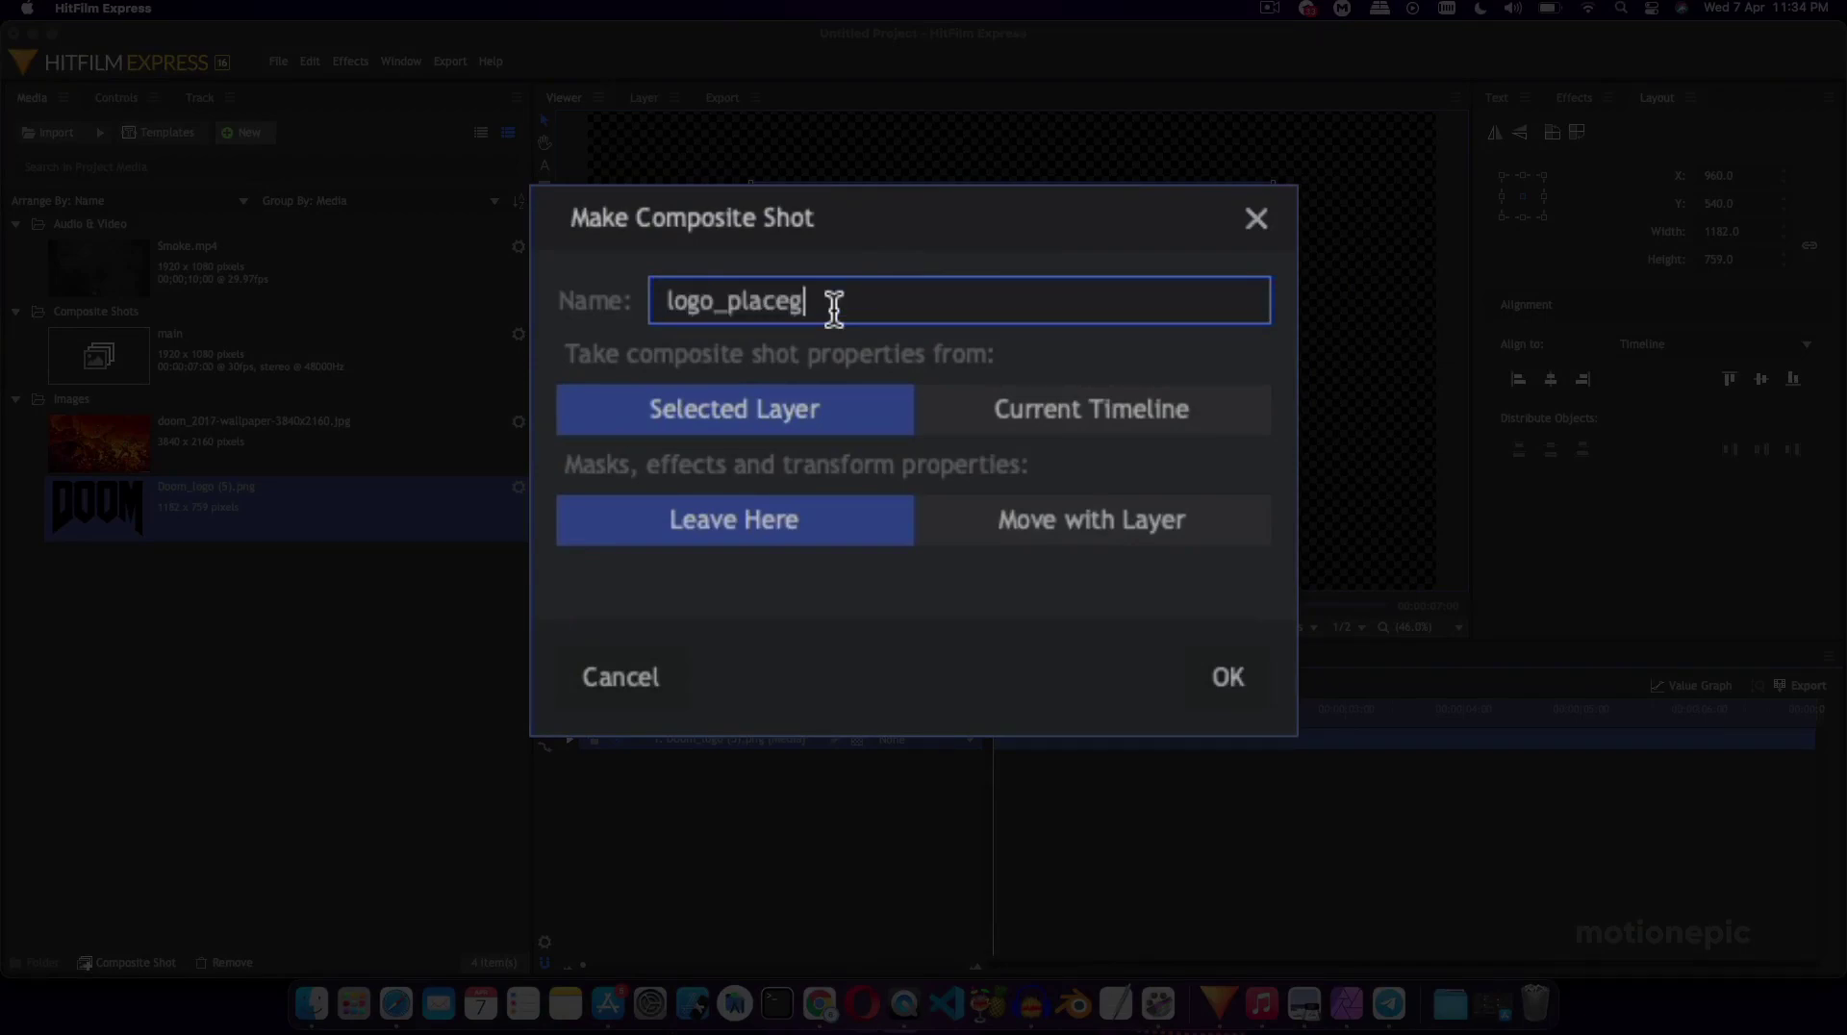
{"action": "key", "text": "BackSpace"}
{"action": "type", "text": "holder"}
{"action": "left_click", "coordinate": [1202, 671]}
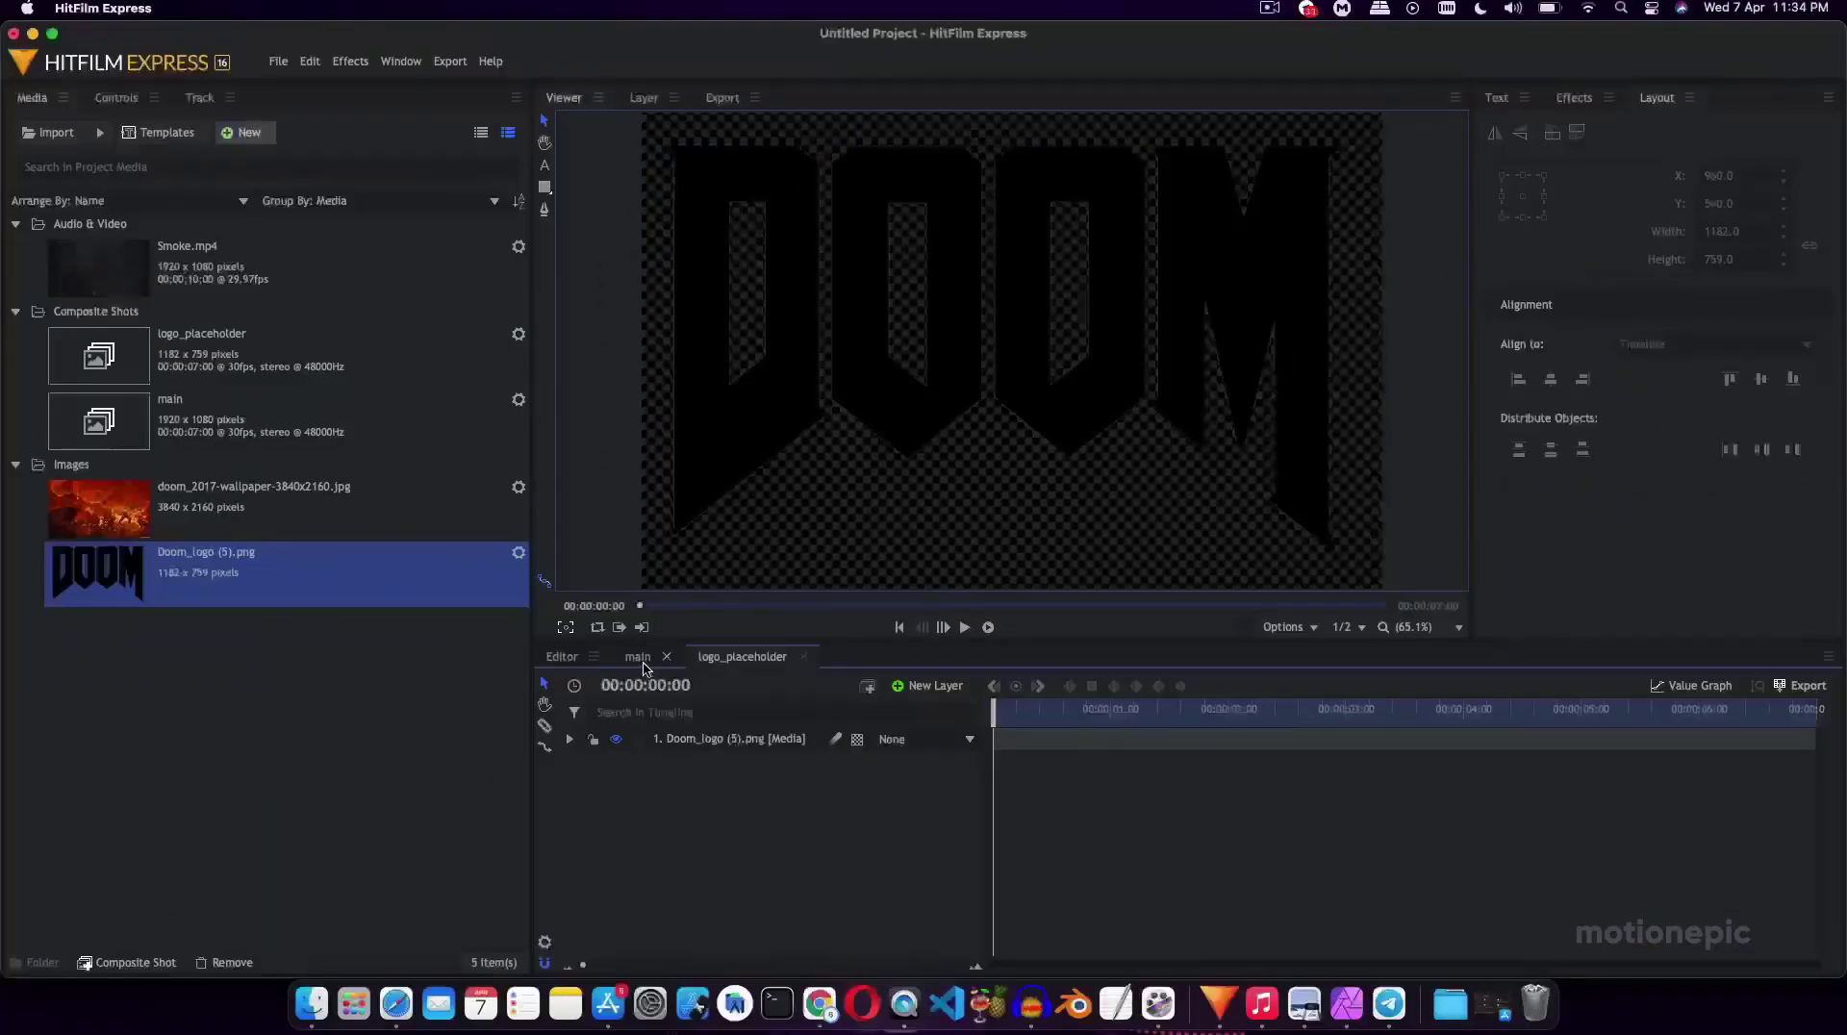
Back in main, set the logo_placeholder layer's Transform Scale to 60%.
{"action": "left_click", "coordinate": [643, 663]}
{"action": "left_click", "coordinate": [571, 740]}
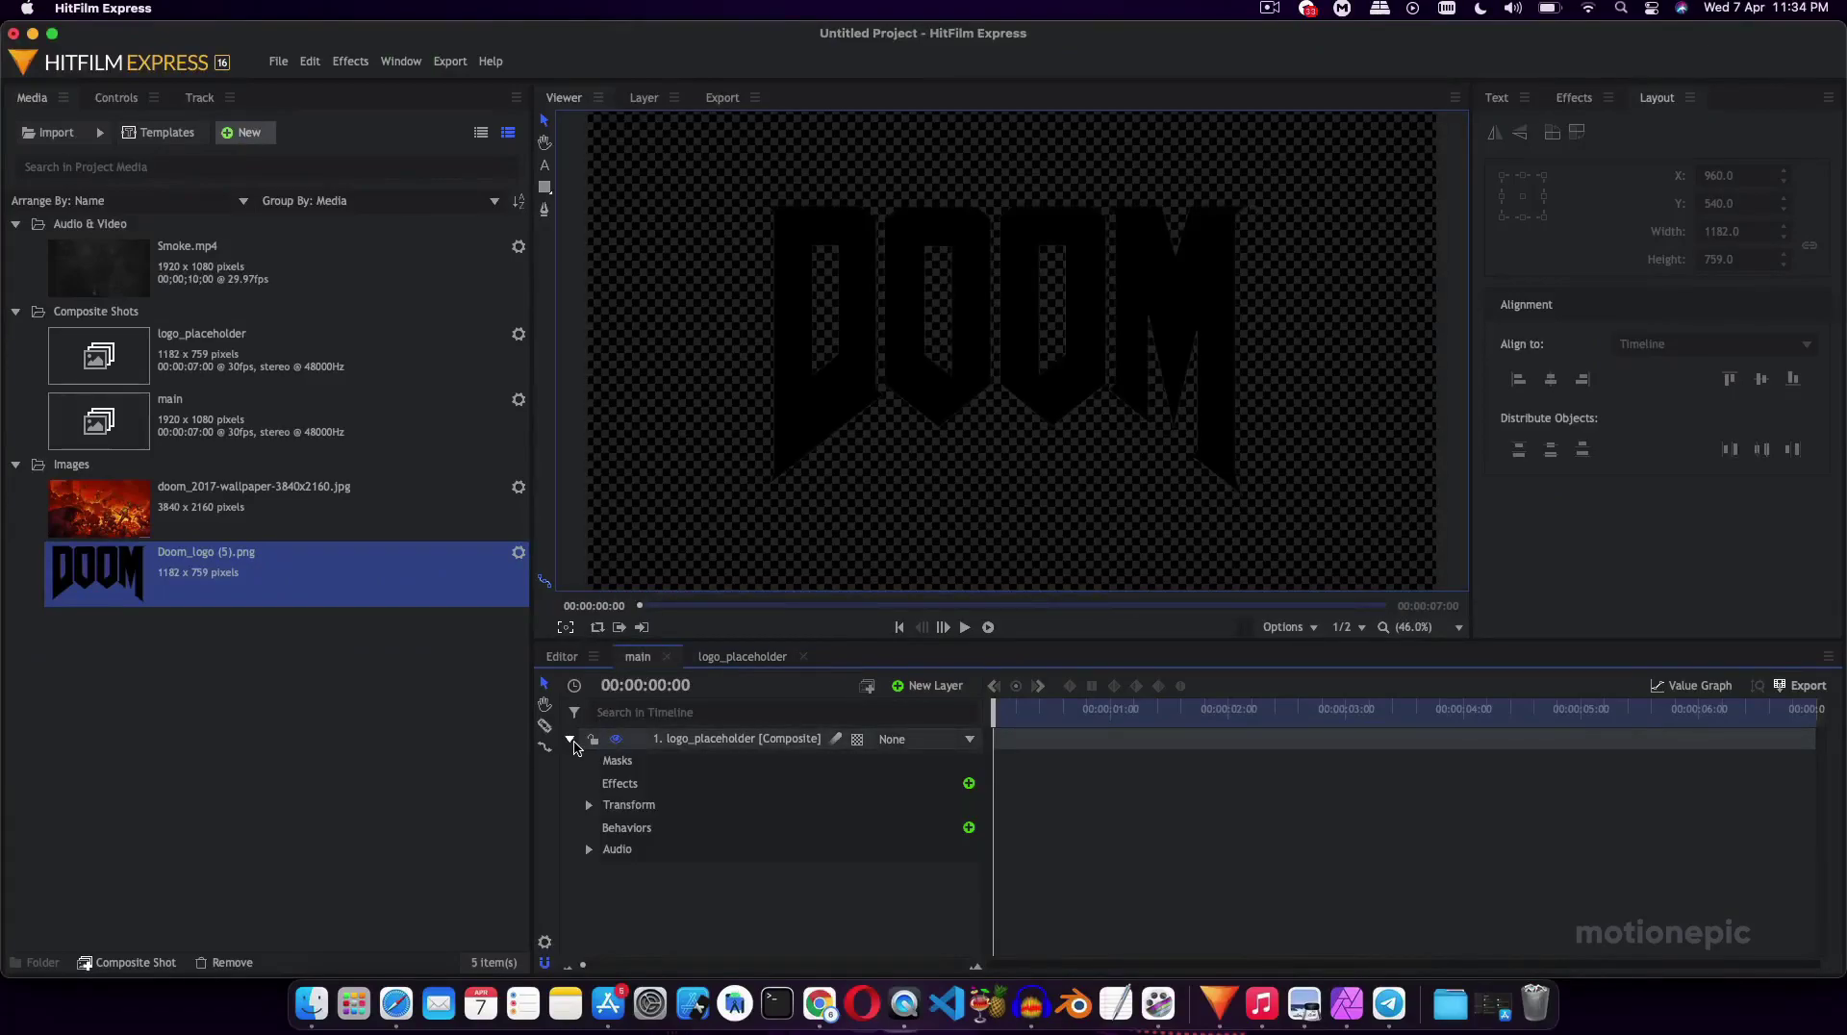
{"action": "left_click", "coordinate": [589, 805]}
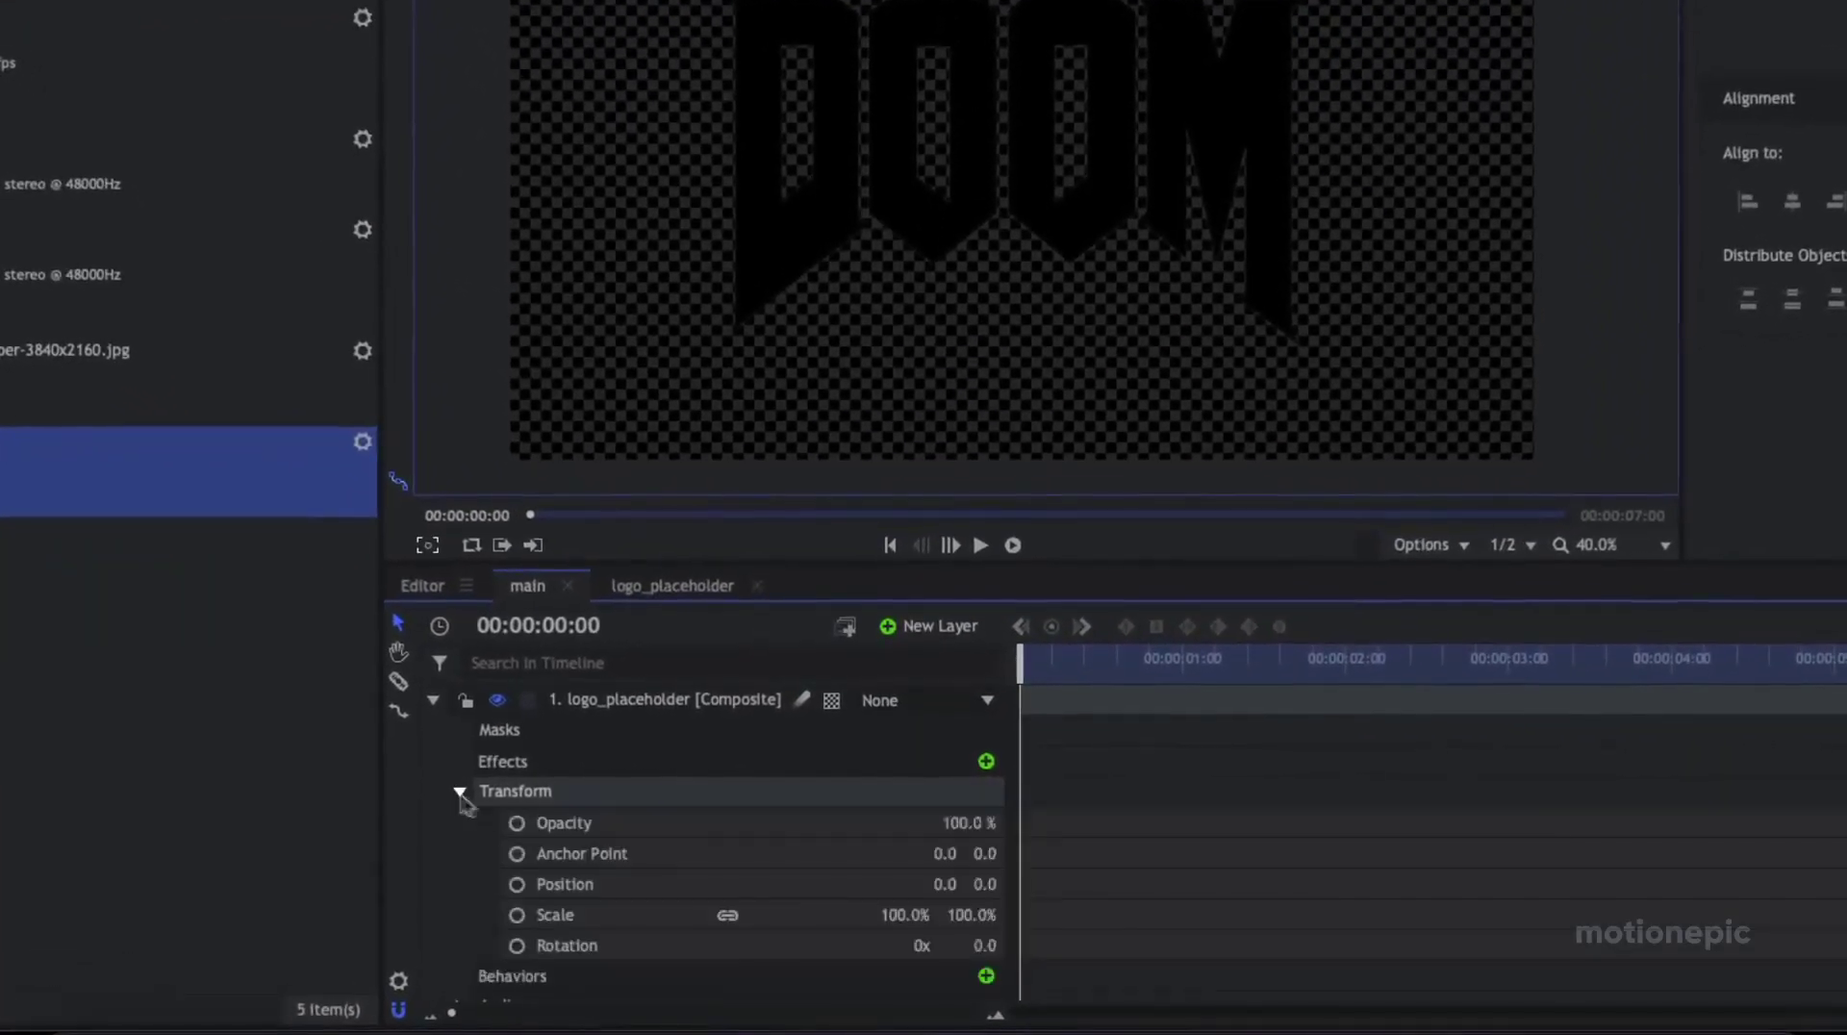
{"action": "left_click", "coordinate": [914, 916]}
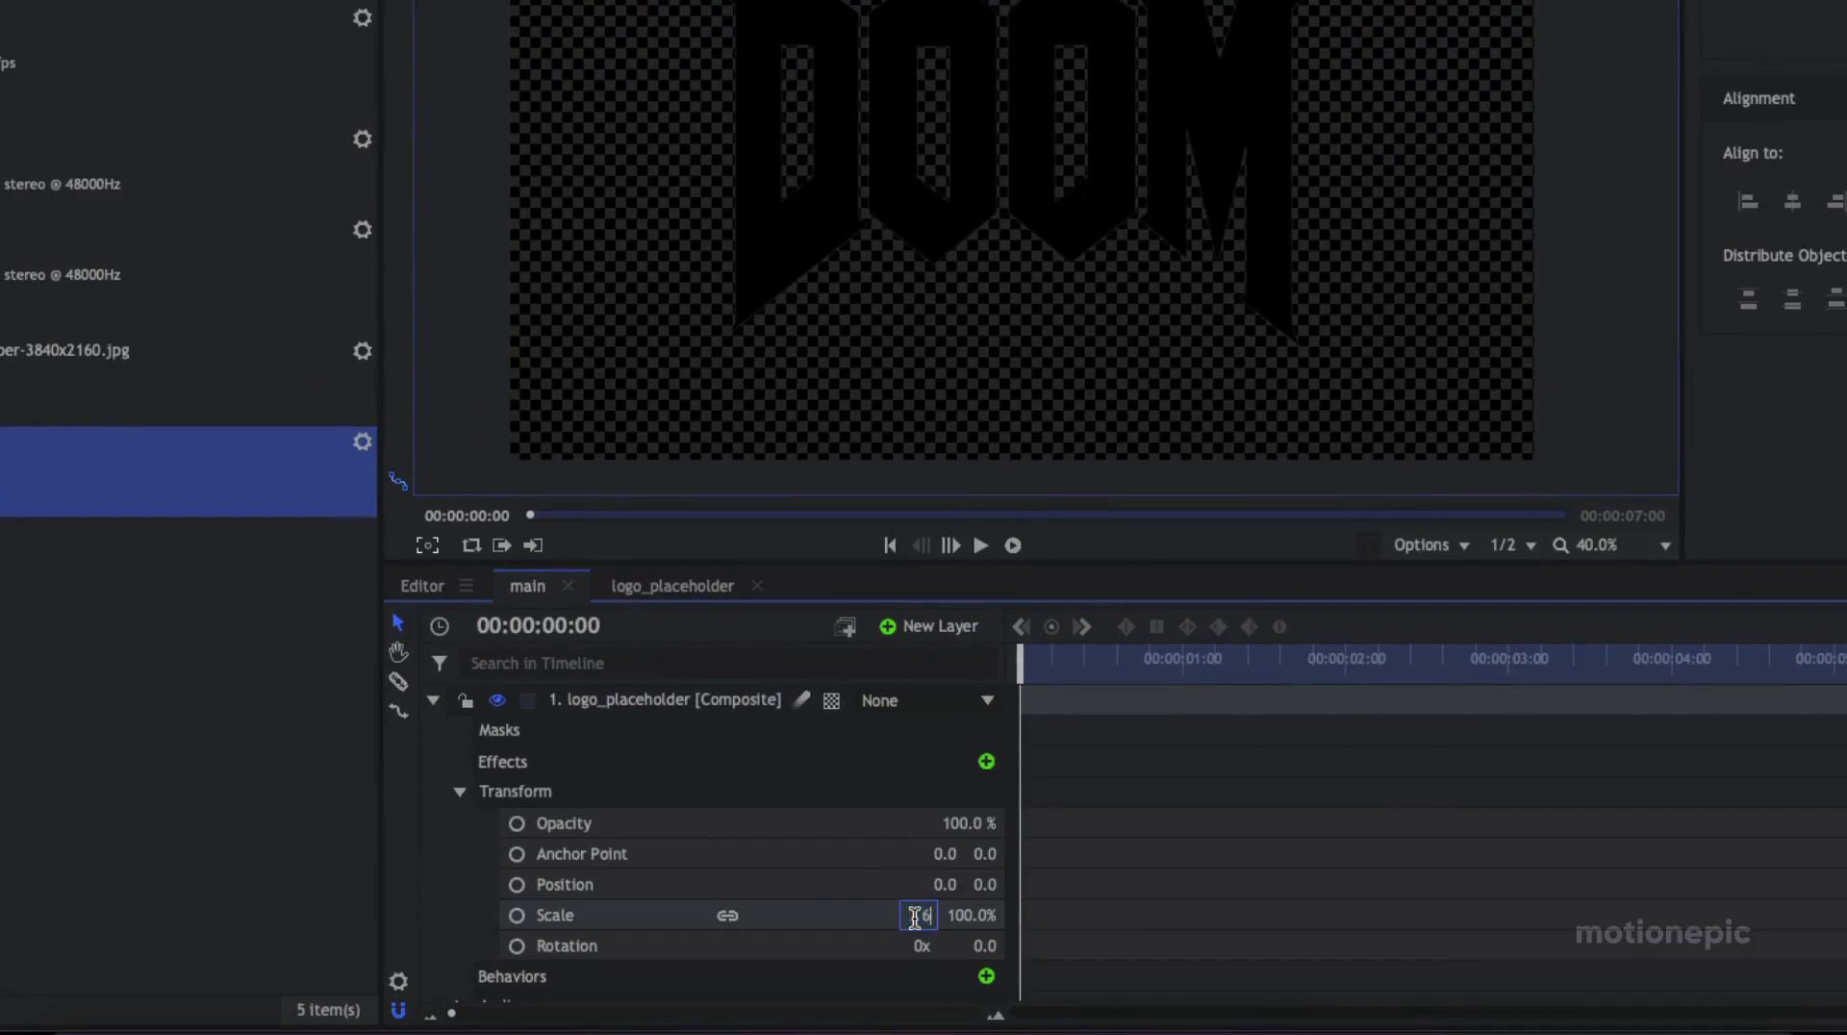
{"action": "type", "text": "50"}
{"action": "key", "text": "Return"}
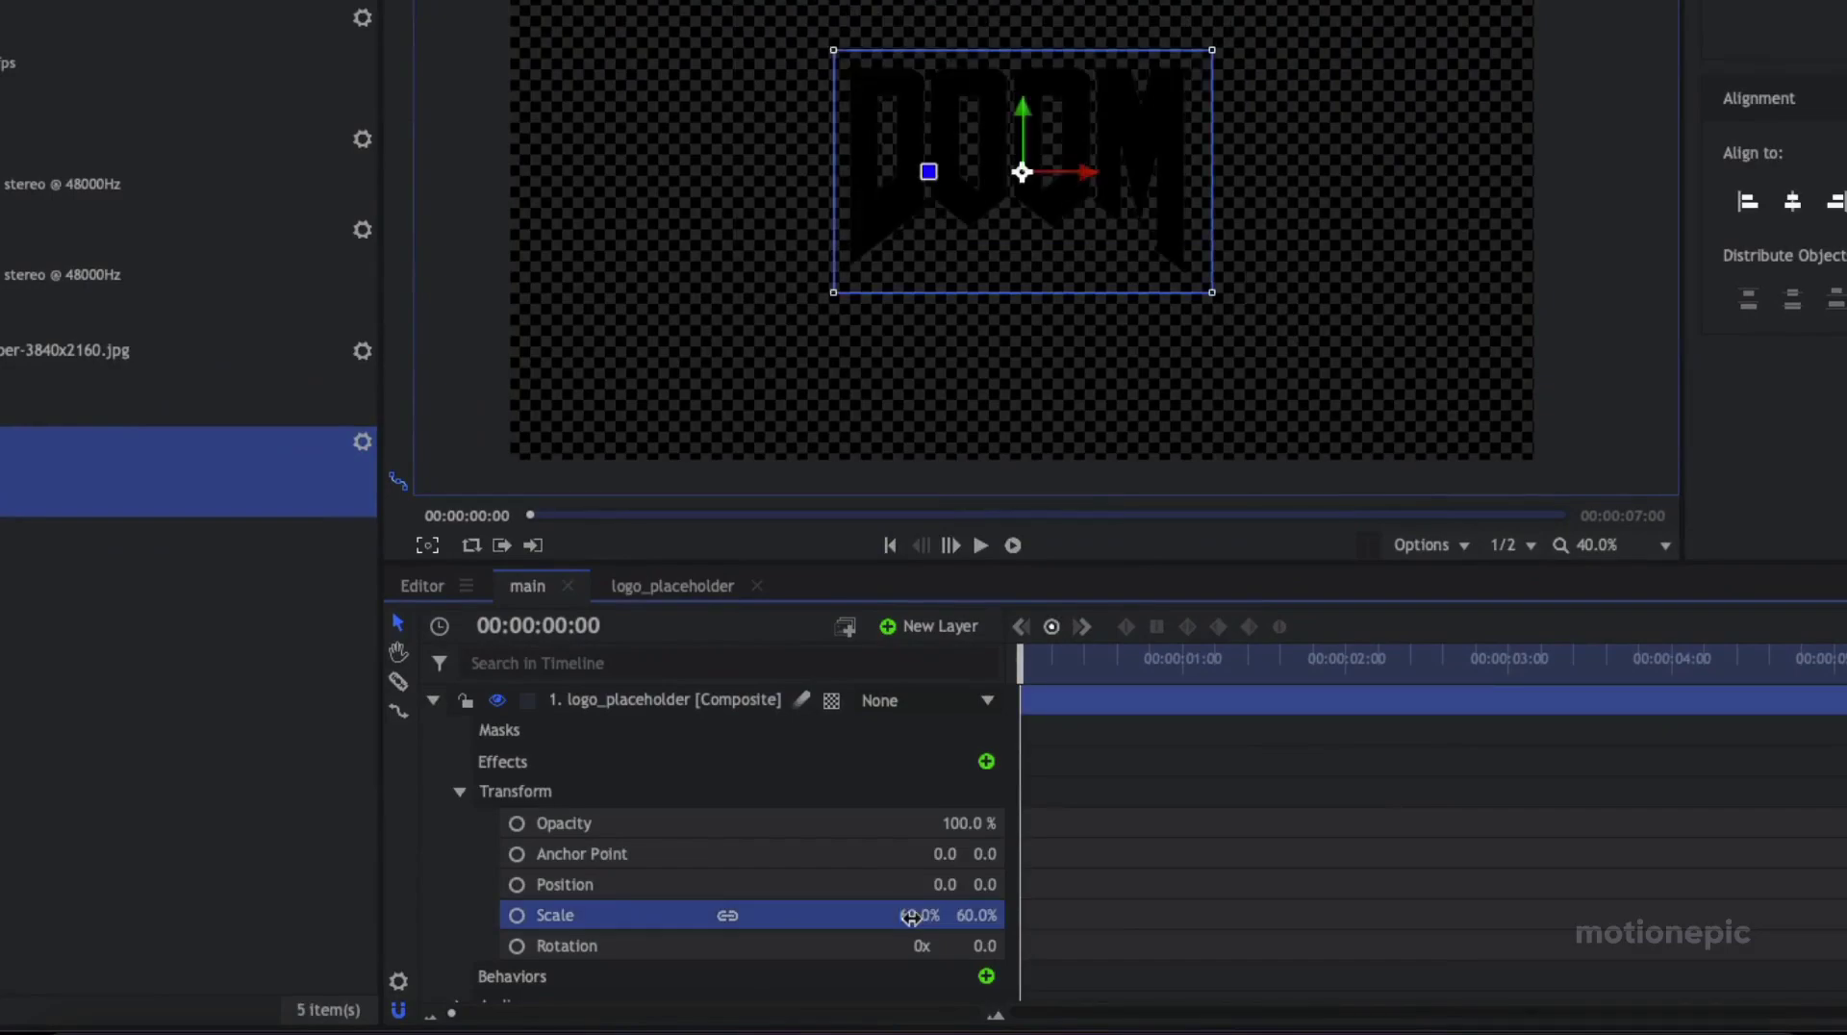
{"action": "left_click", "coordinate": [433, 700]}
{"action": "left_click", "coordinate": [492, 773]}
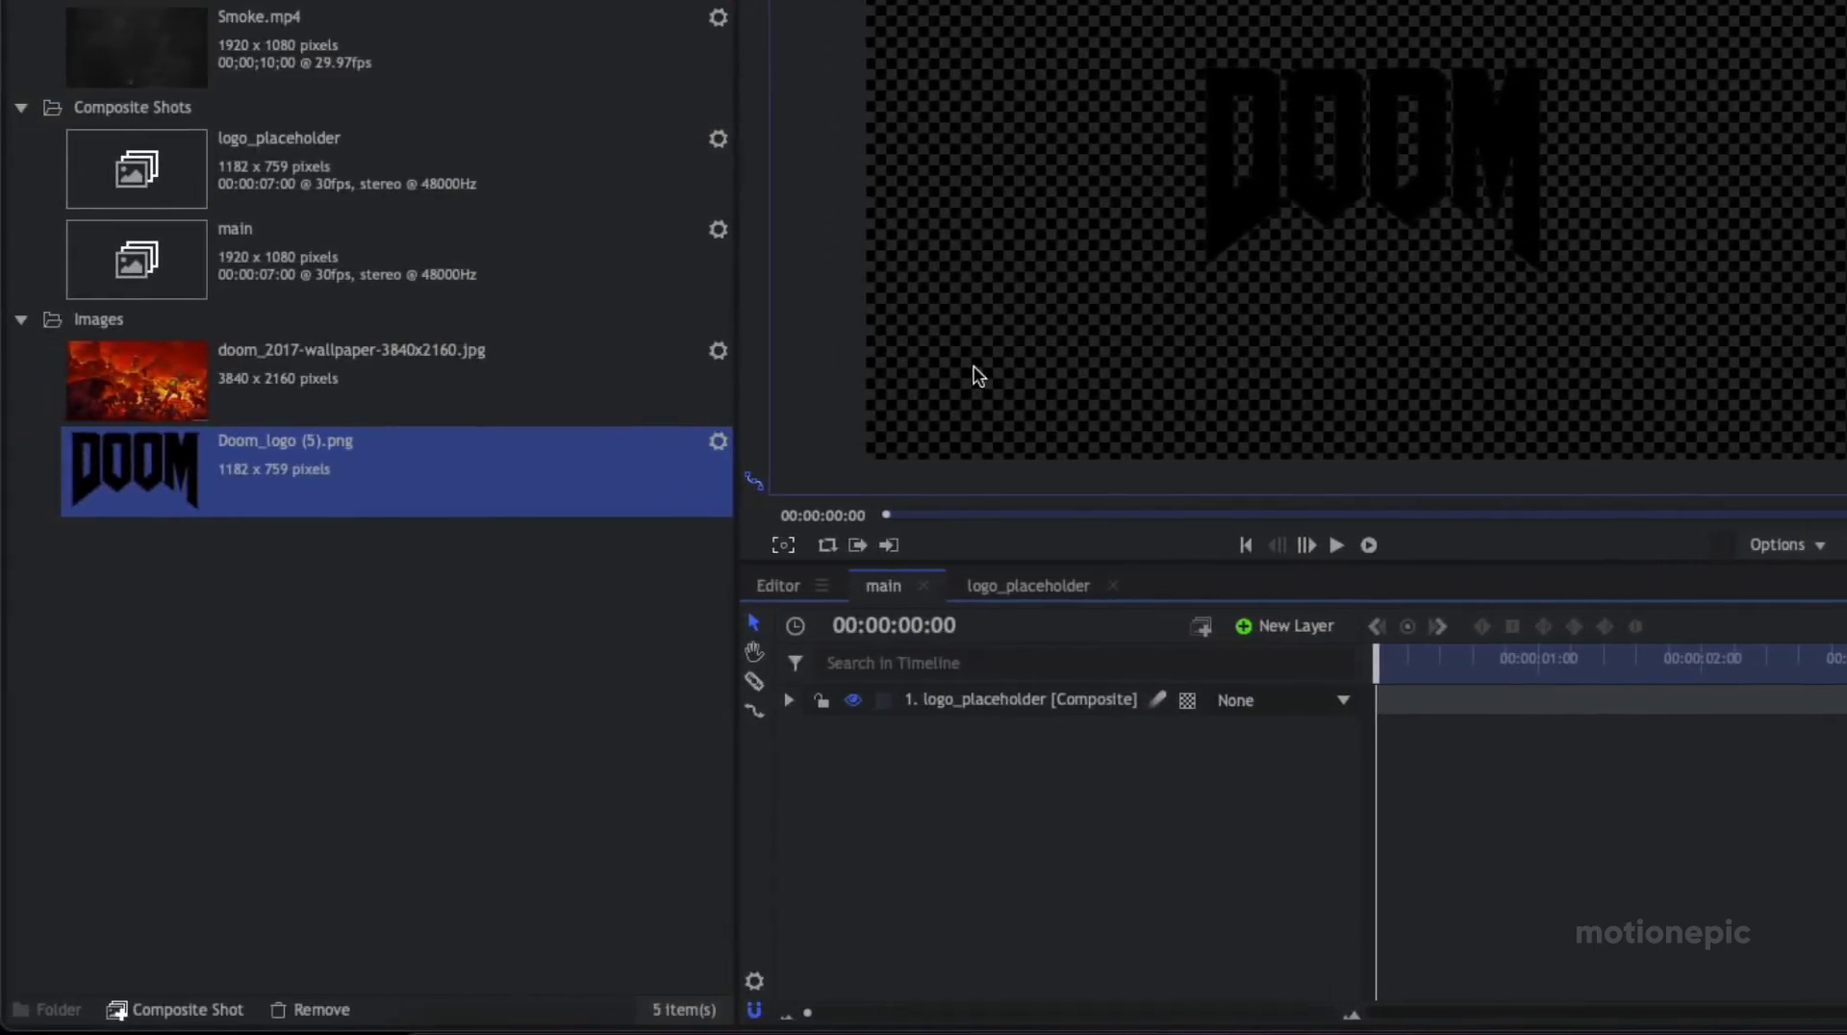
Add the DOOM wallpaper beneath the logo and nest it as composite shot 'BG_placeholder'.
{"action": "left_click", "coordinate": [336, 399]}
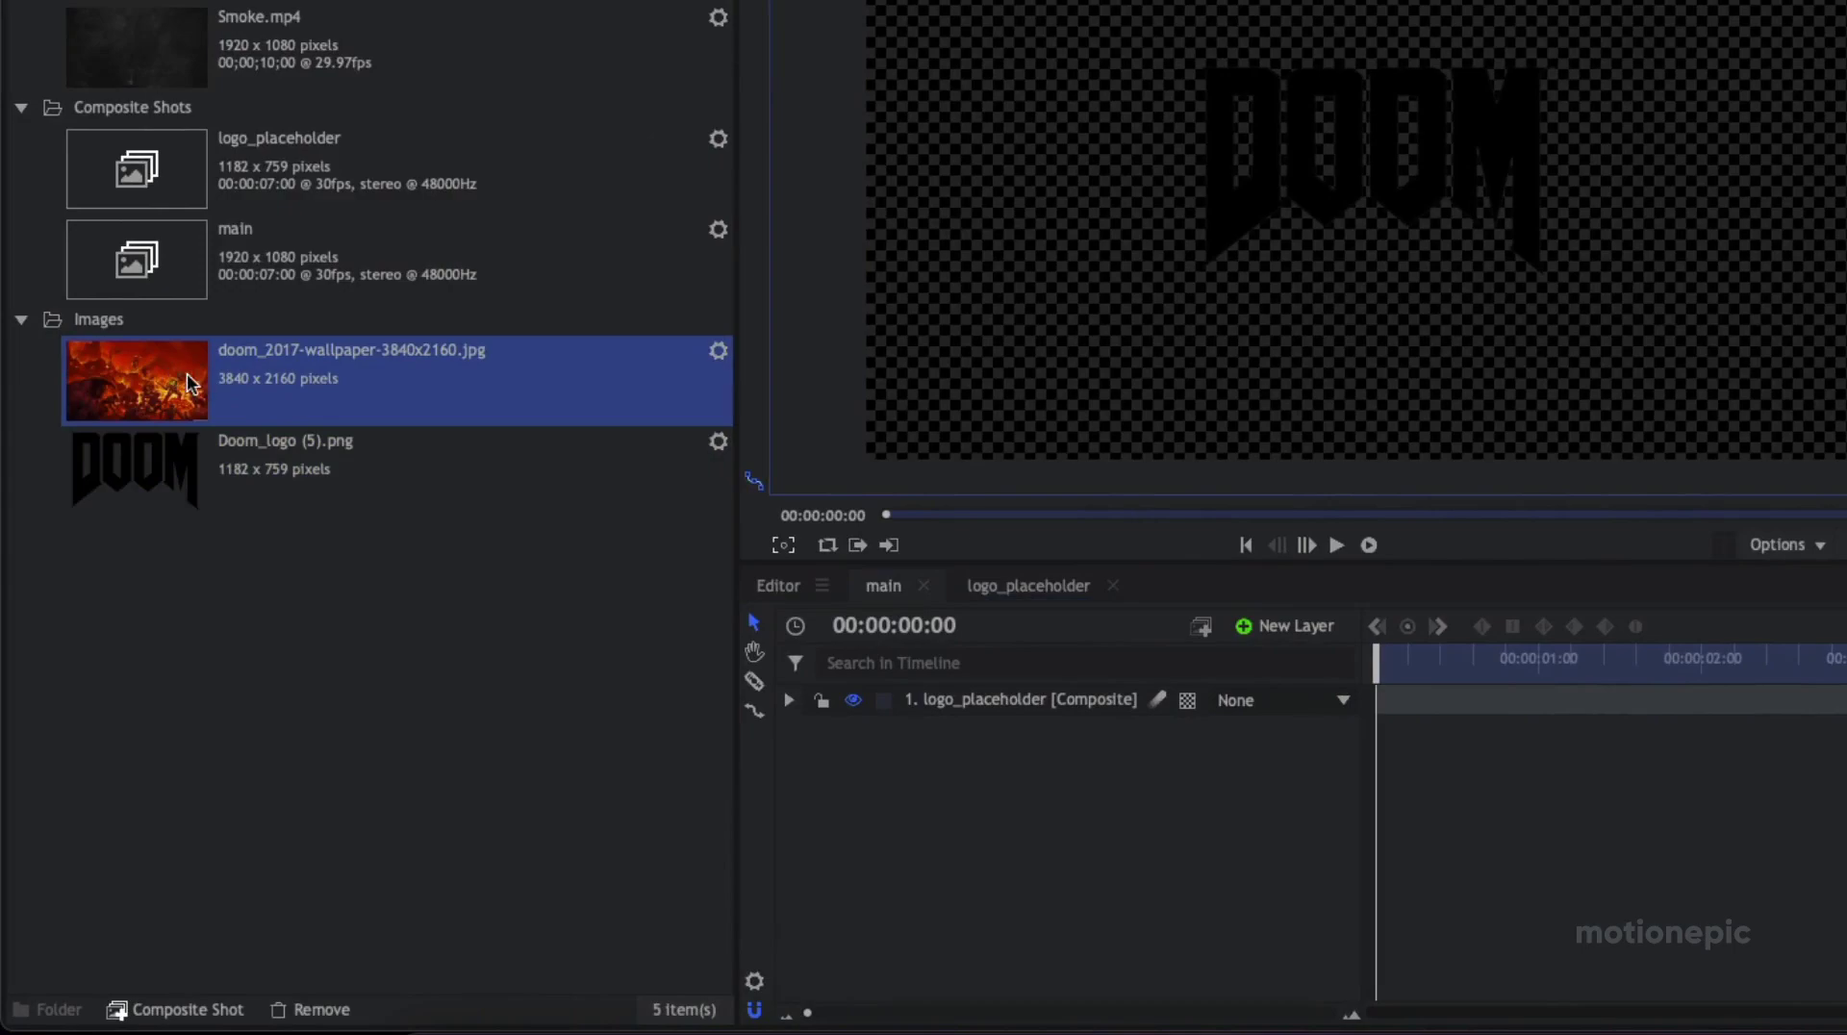
{"action": "left_click_drag", "start_coordinate": [187, 375], "coordinate": [975, 735]}
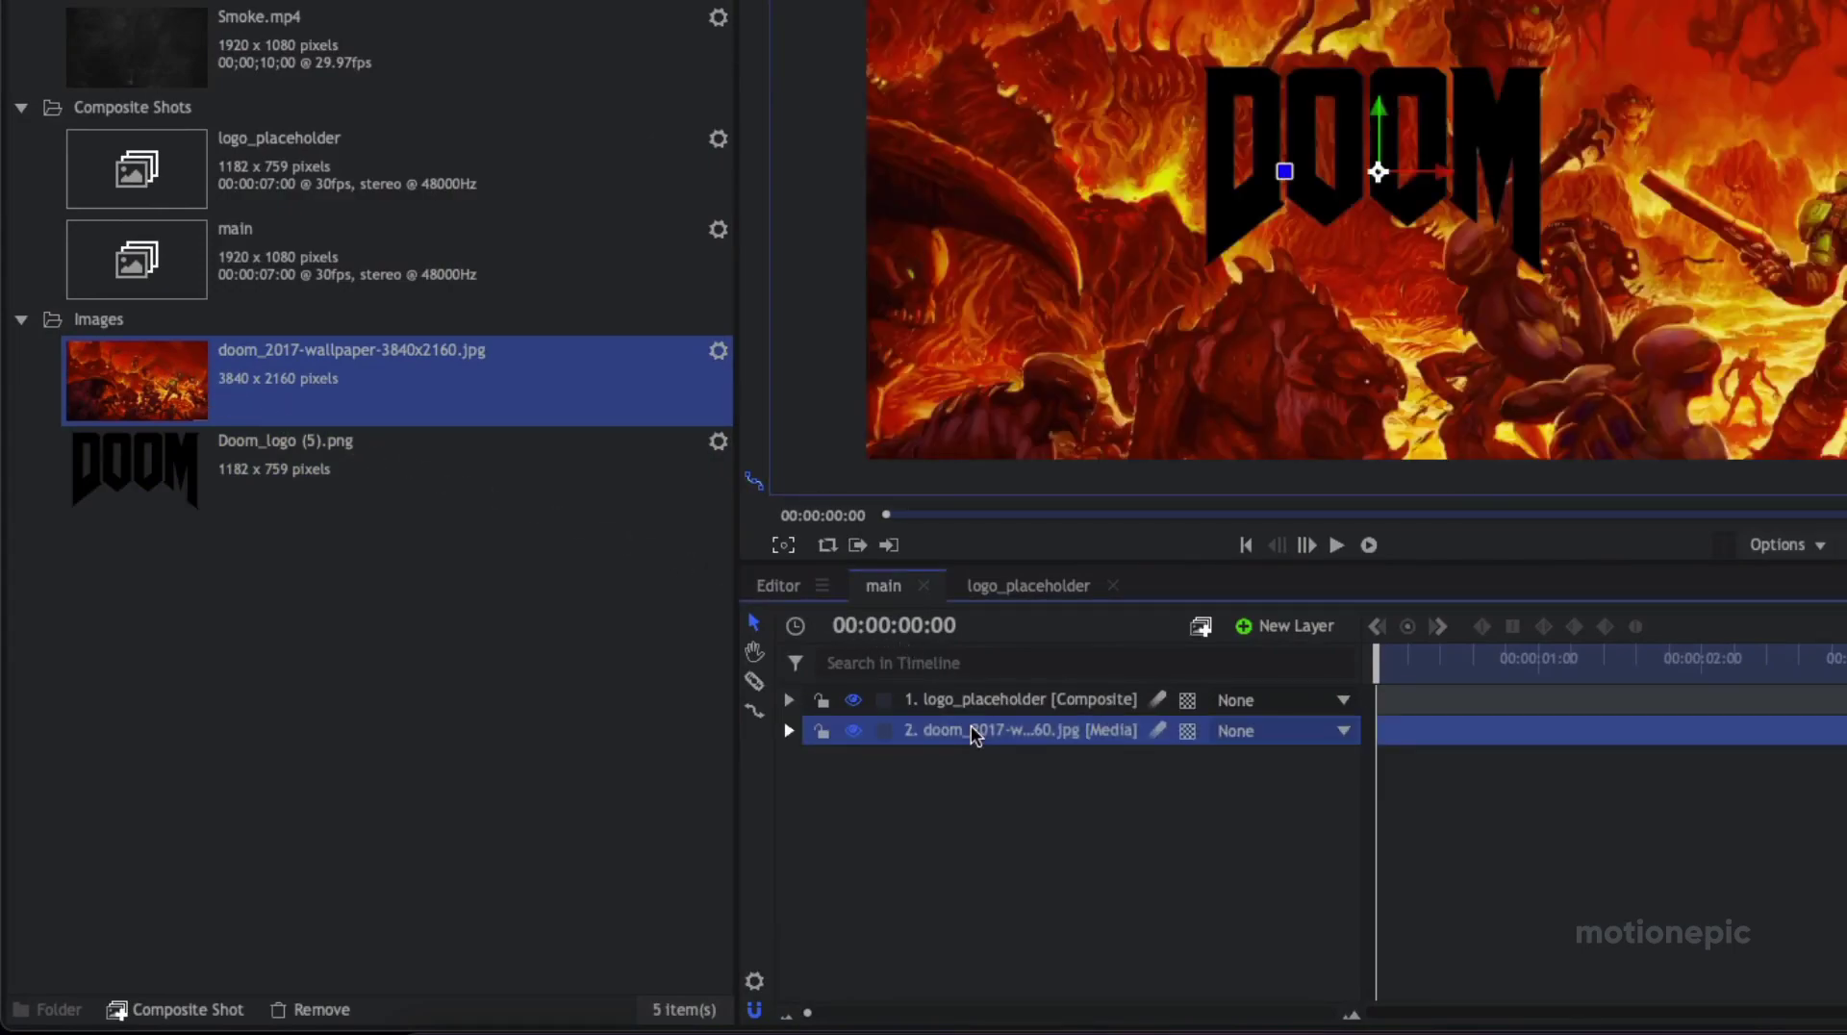
{"action": "right_click", "coordinate": [974, 735]}
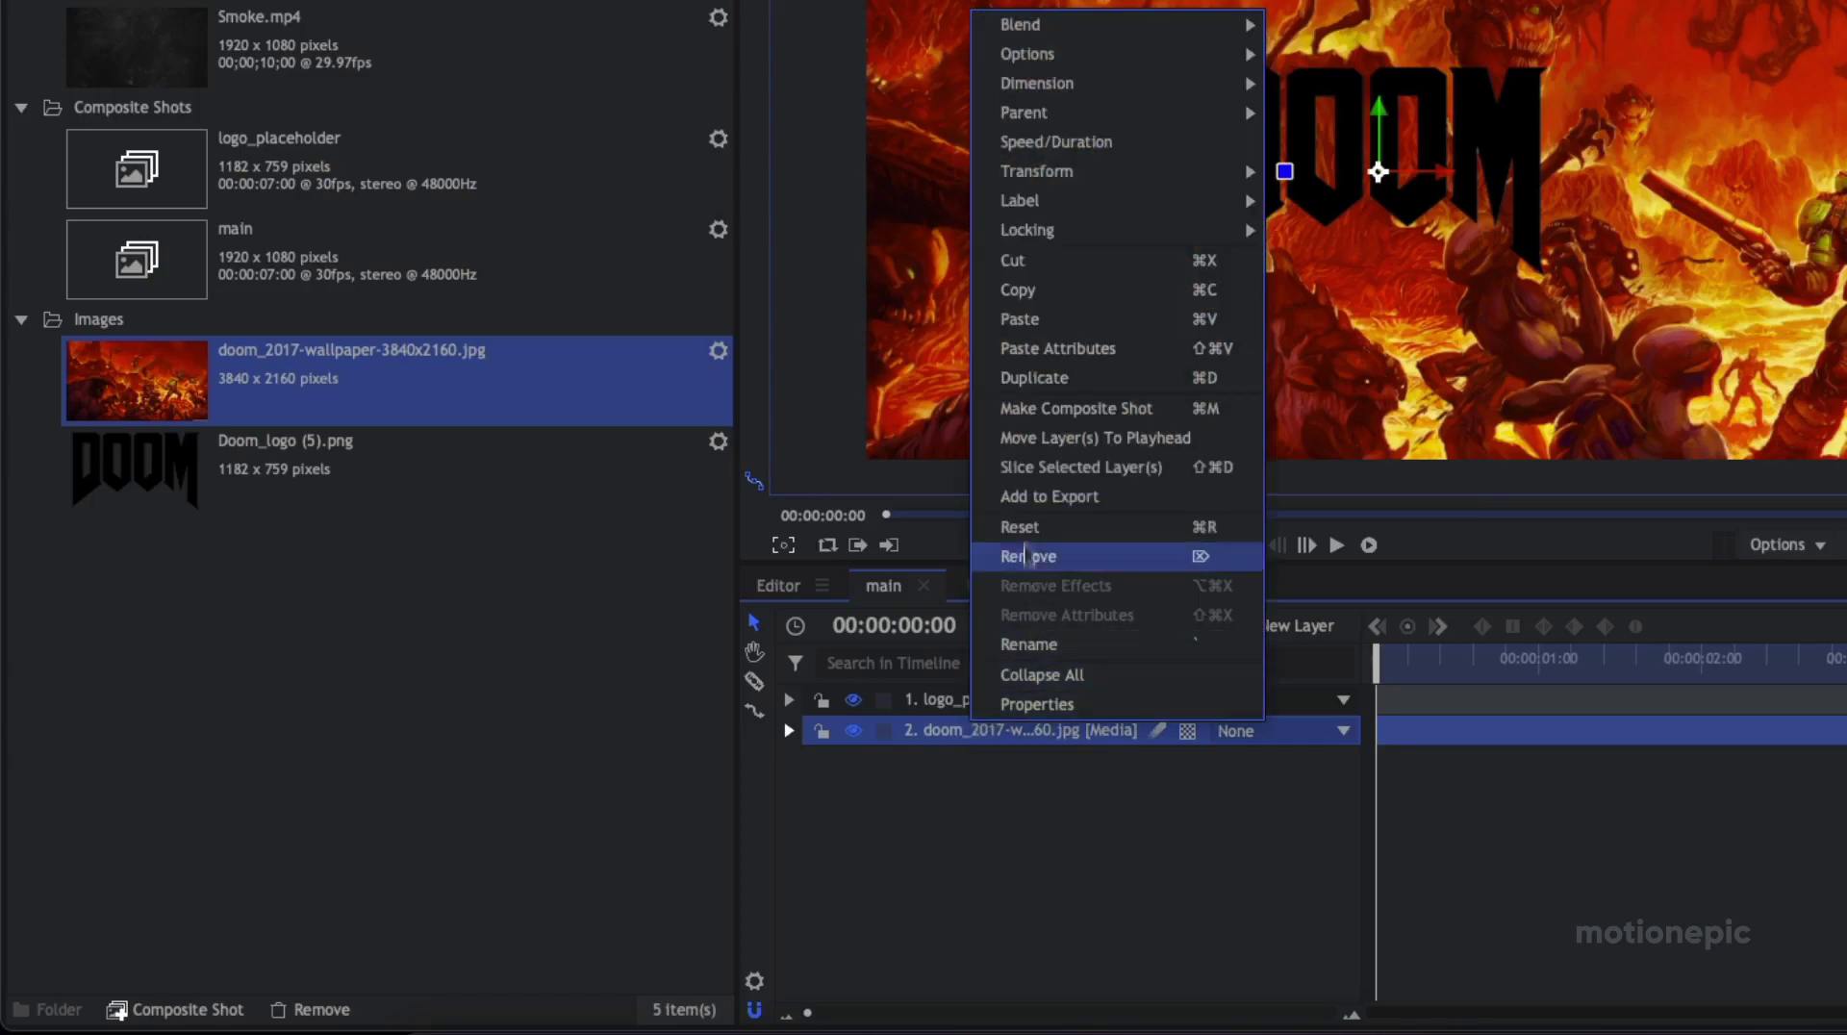
{"action": "left_click", "coordinate": [1074, 414]}
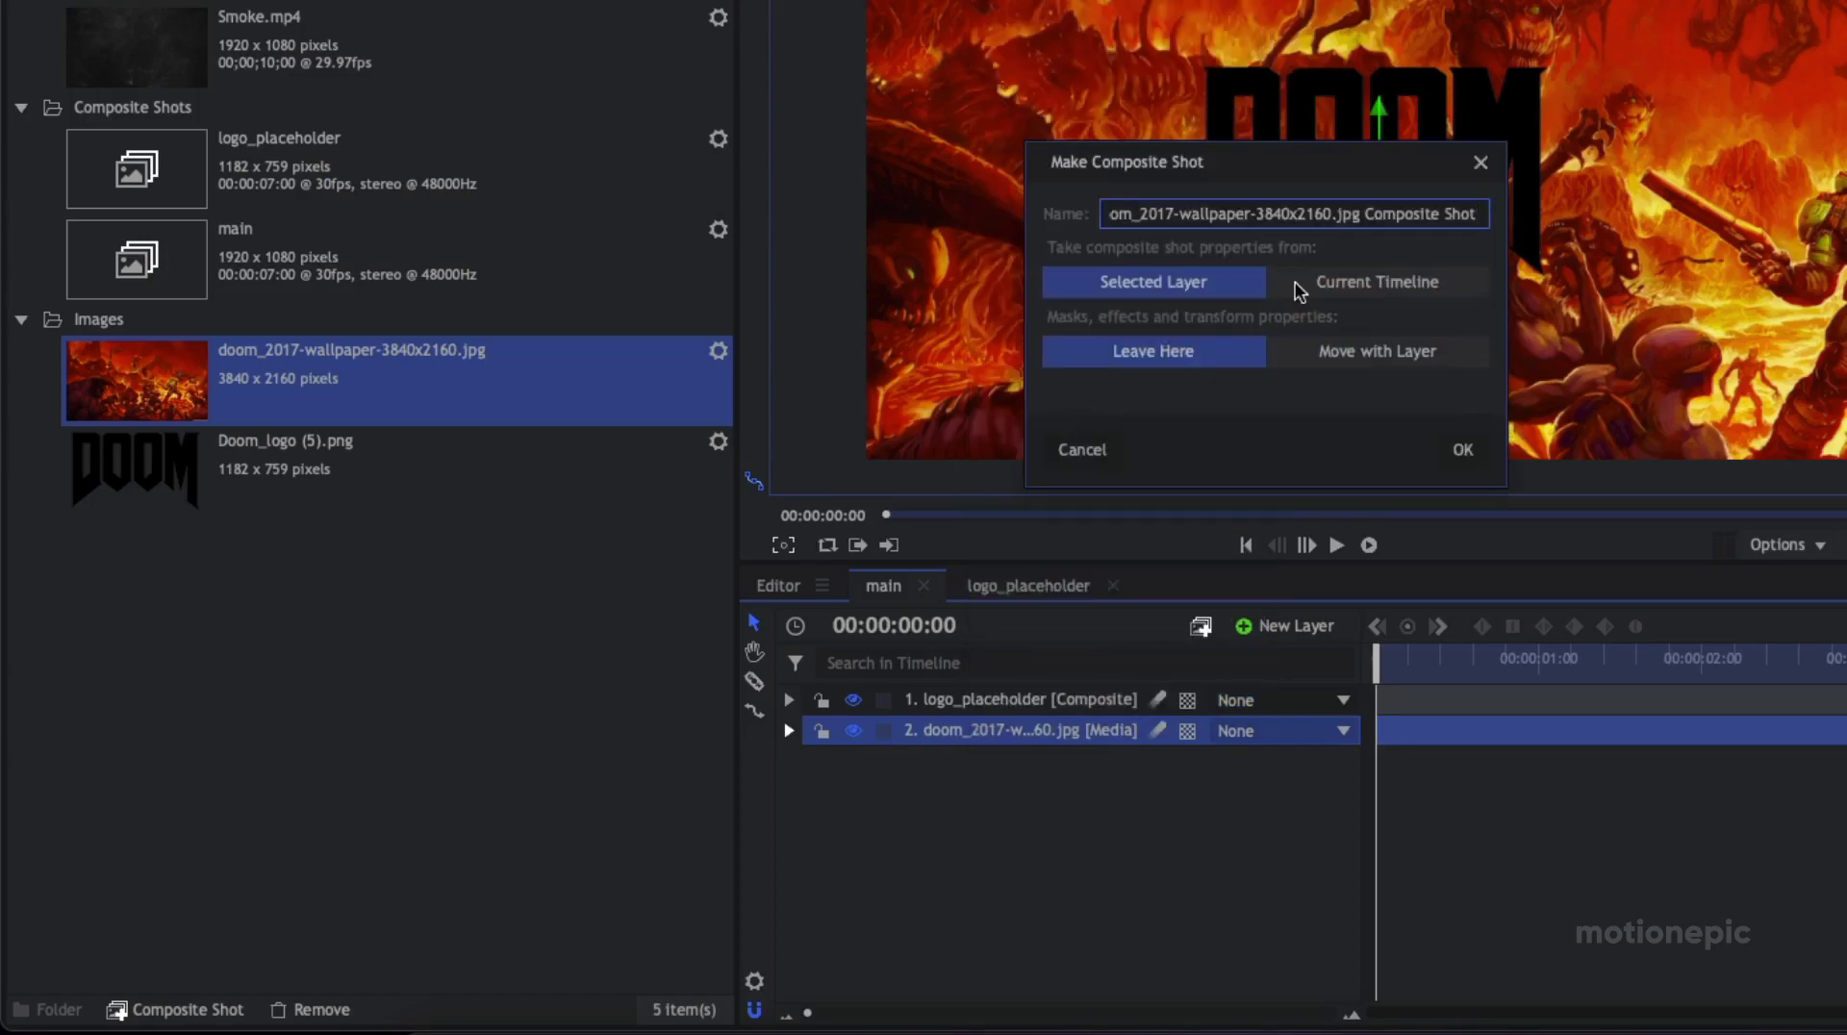
{"action": "key", "text": "ctrl+a"}
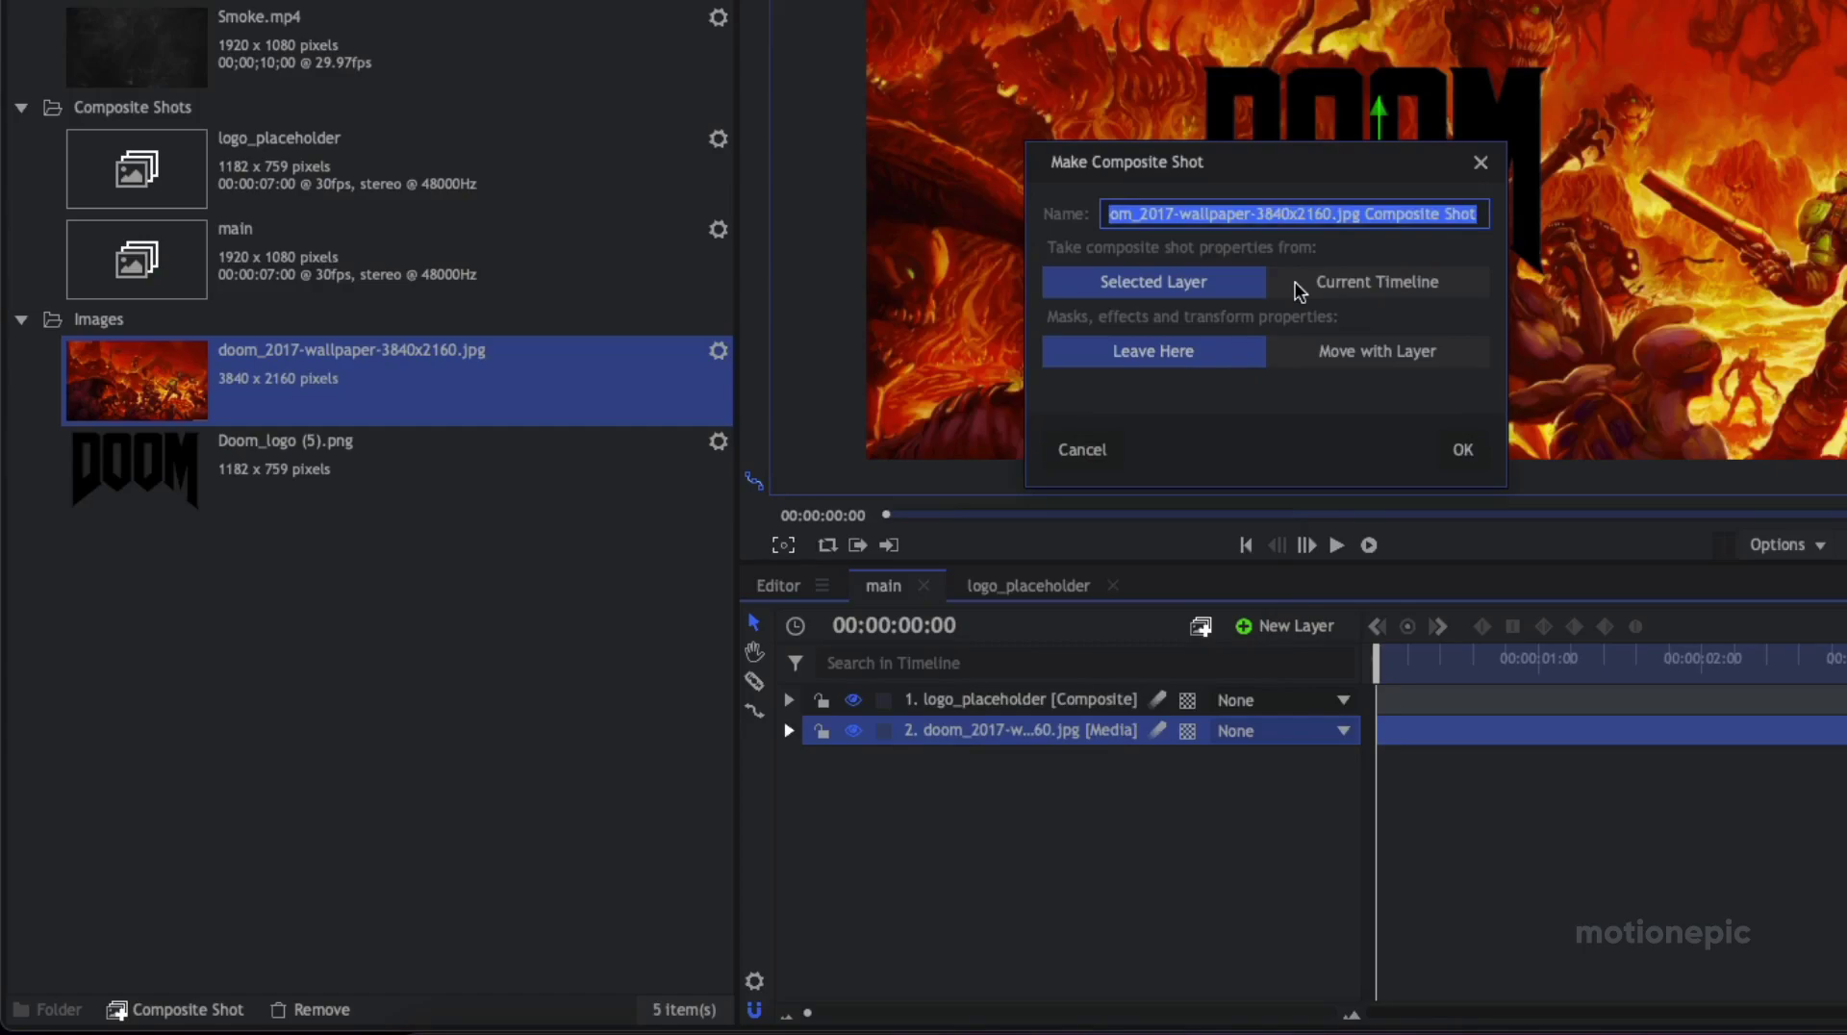
{"action": "type", "text": "BG_placeholder"}
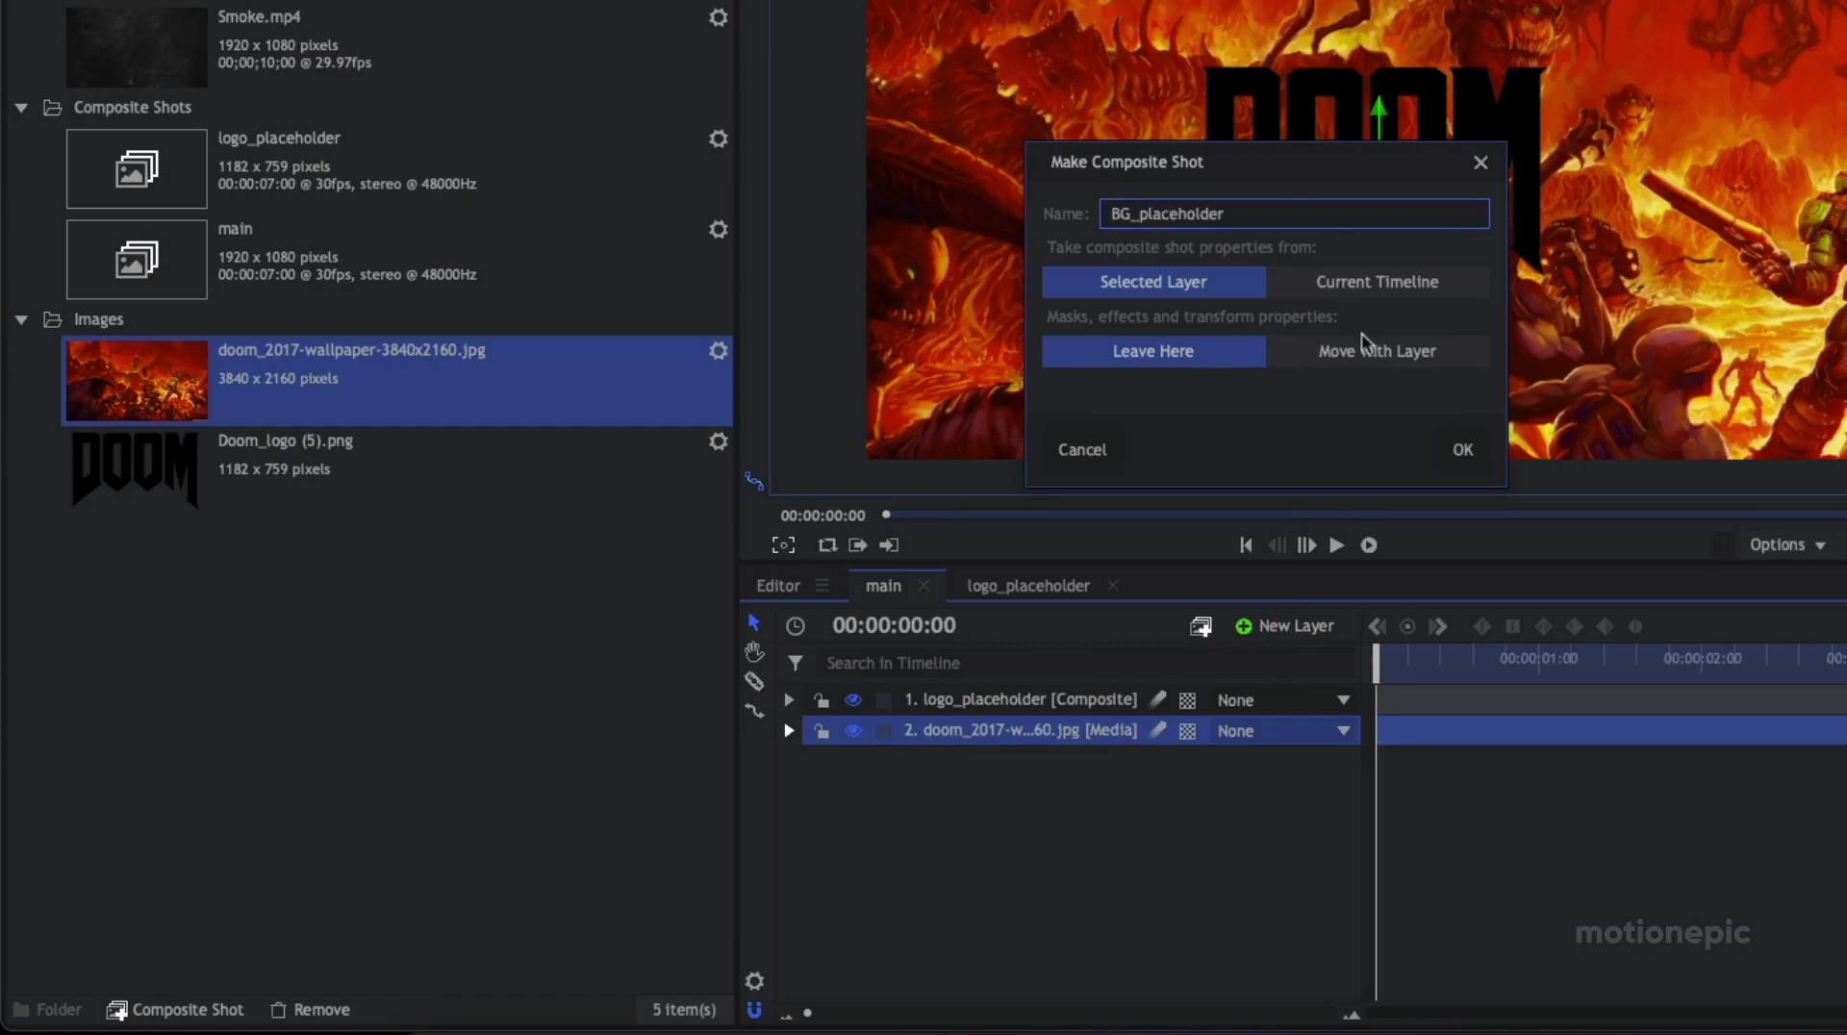
{"action": "left_click", "coordinate": [1456, 452]}
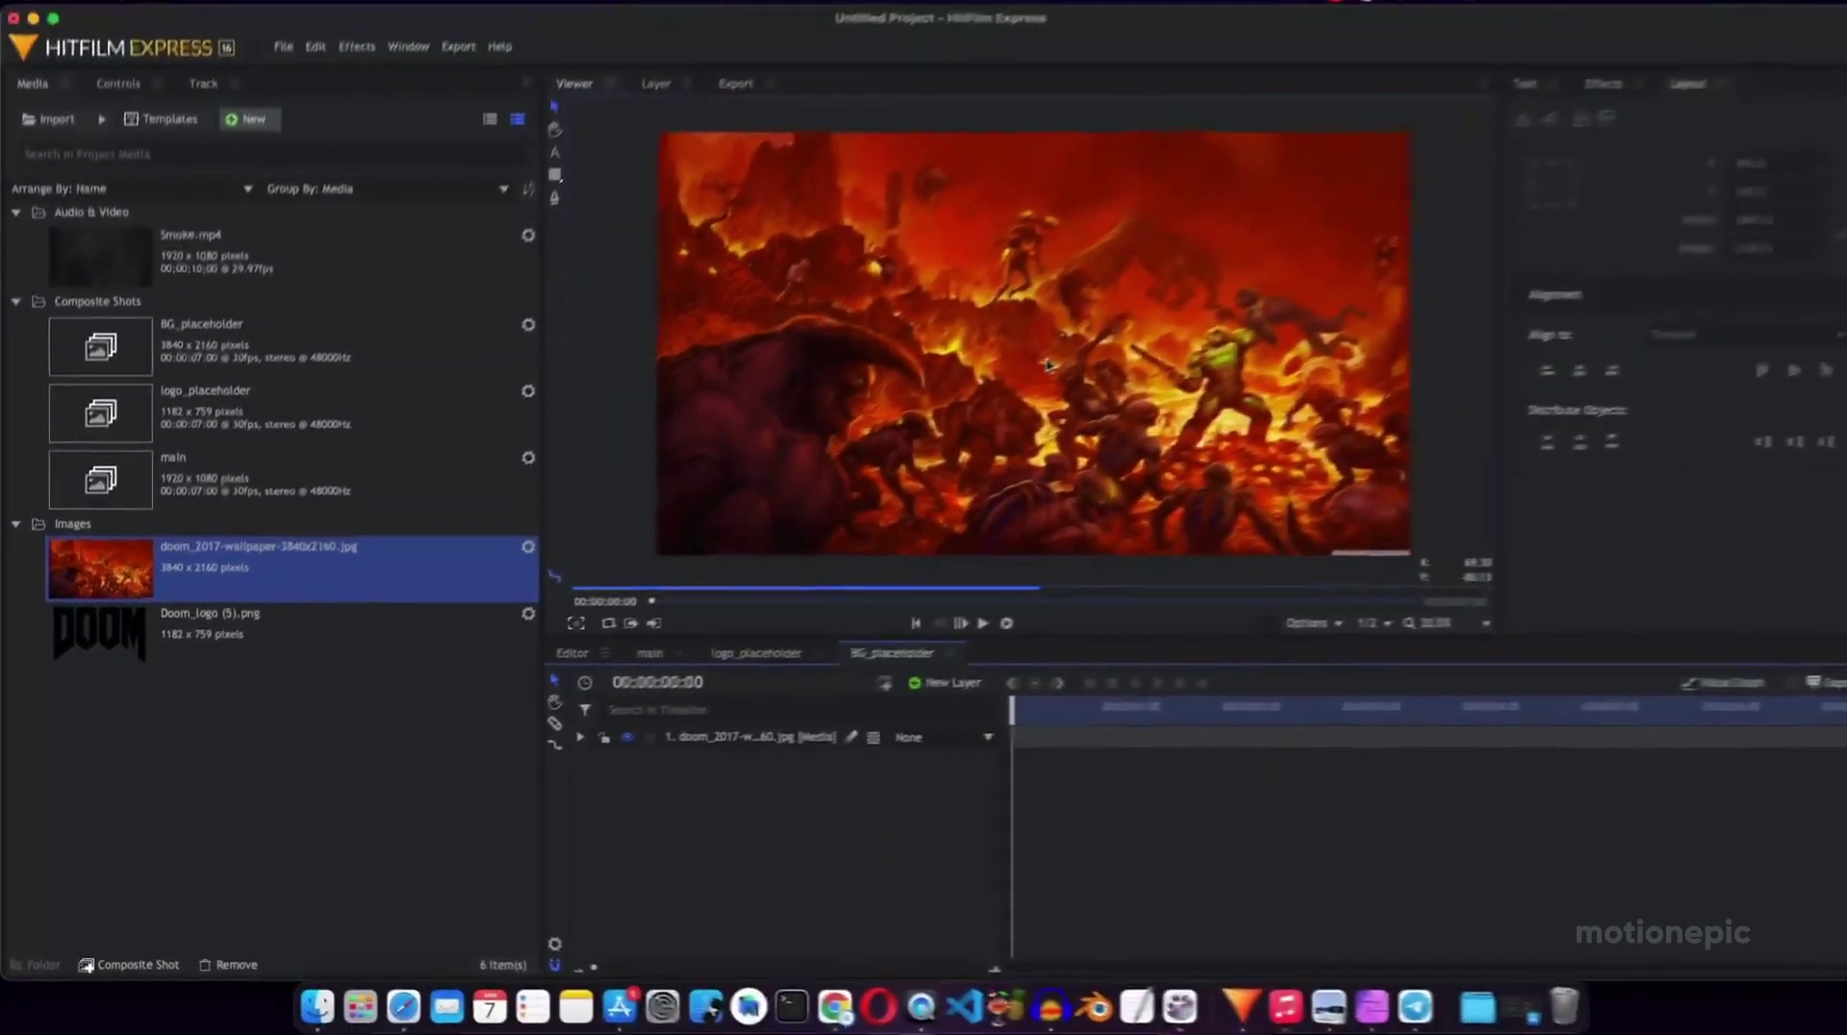
Check BG_placeholder's composite shot properties, confirming its 3840x2160 size.
{"action": "scroll", "coordinate": [1423, 195], "scroll_direction": "down", "scroll_amount": 2}
{"action": "scroll", "coordinate": [1029, 373], "scroll_direction": "up", "scroll_amount": 1}
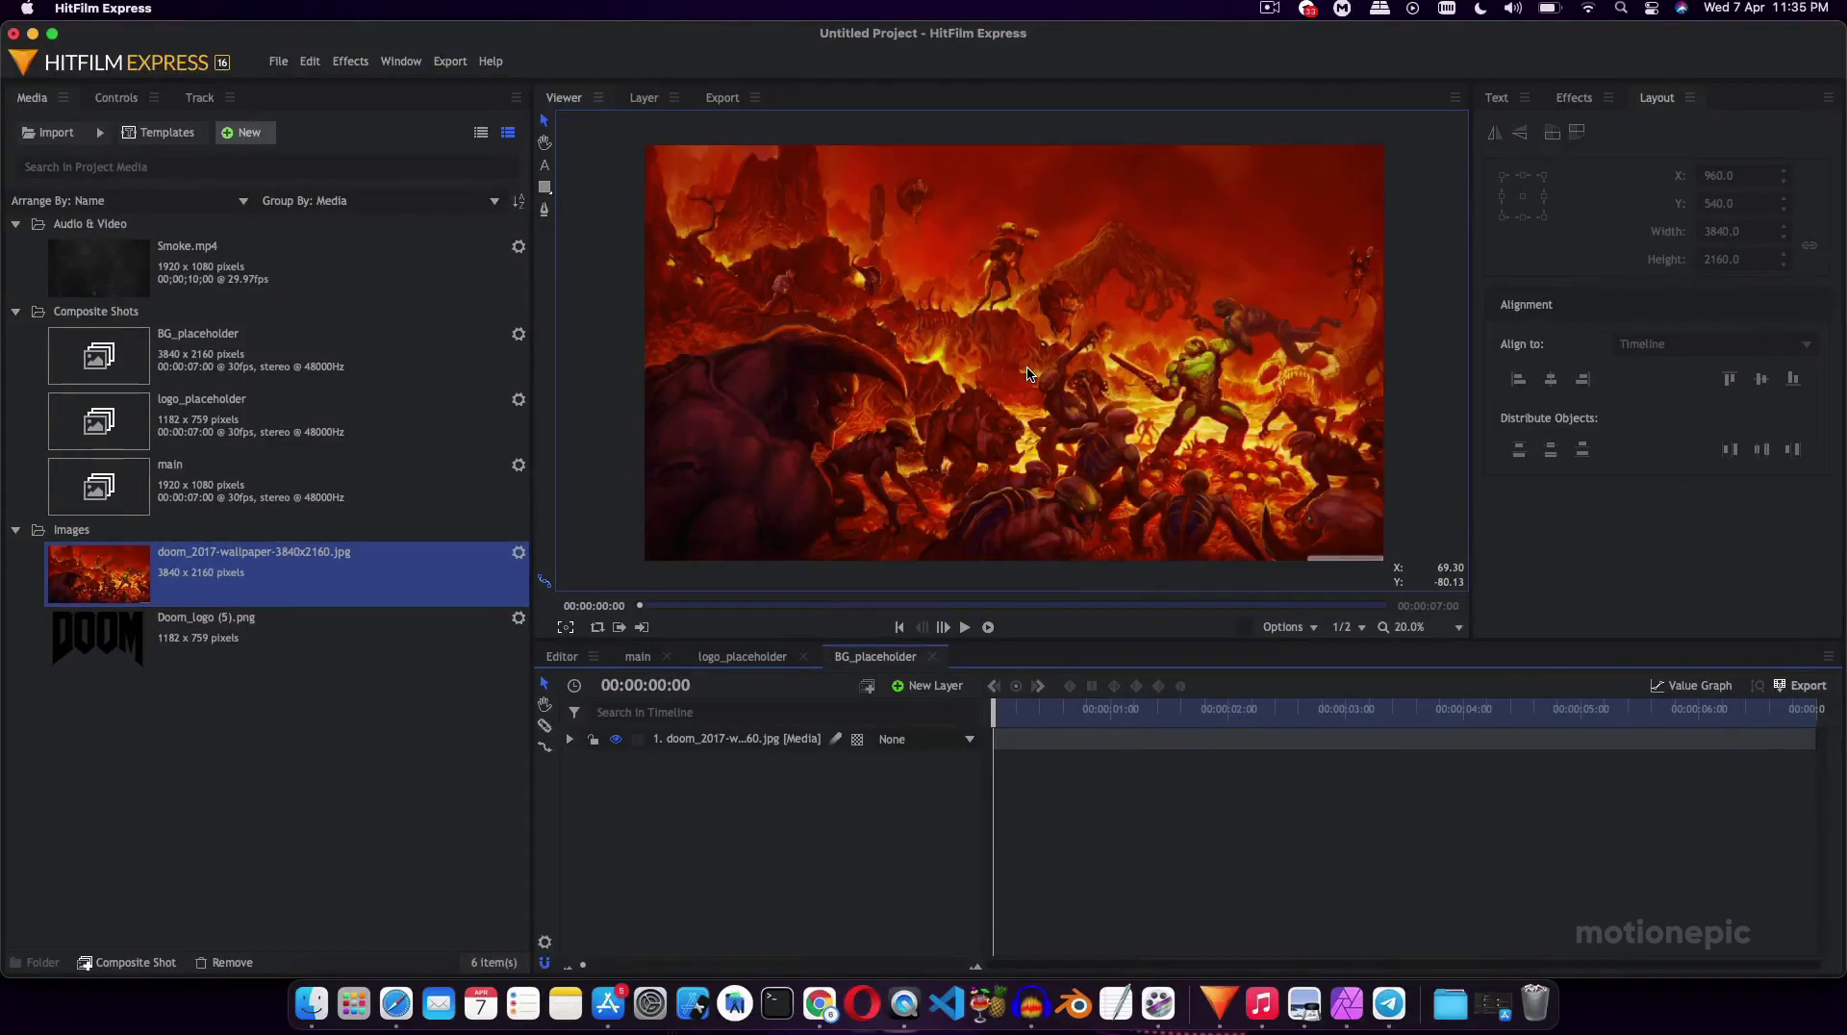
{"action": "left_click", "coordinate": [546, 942]}
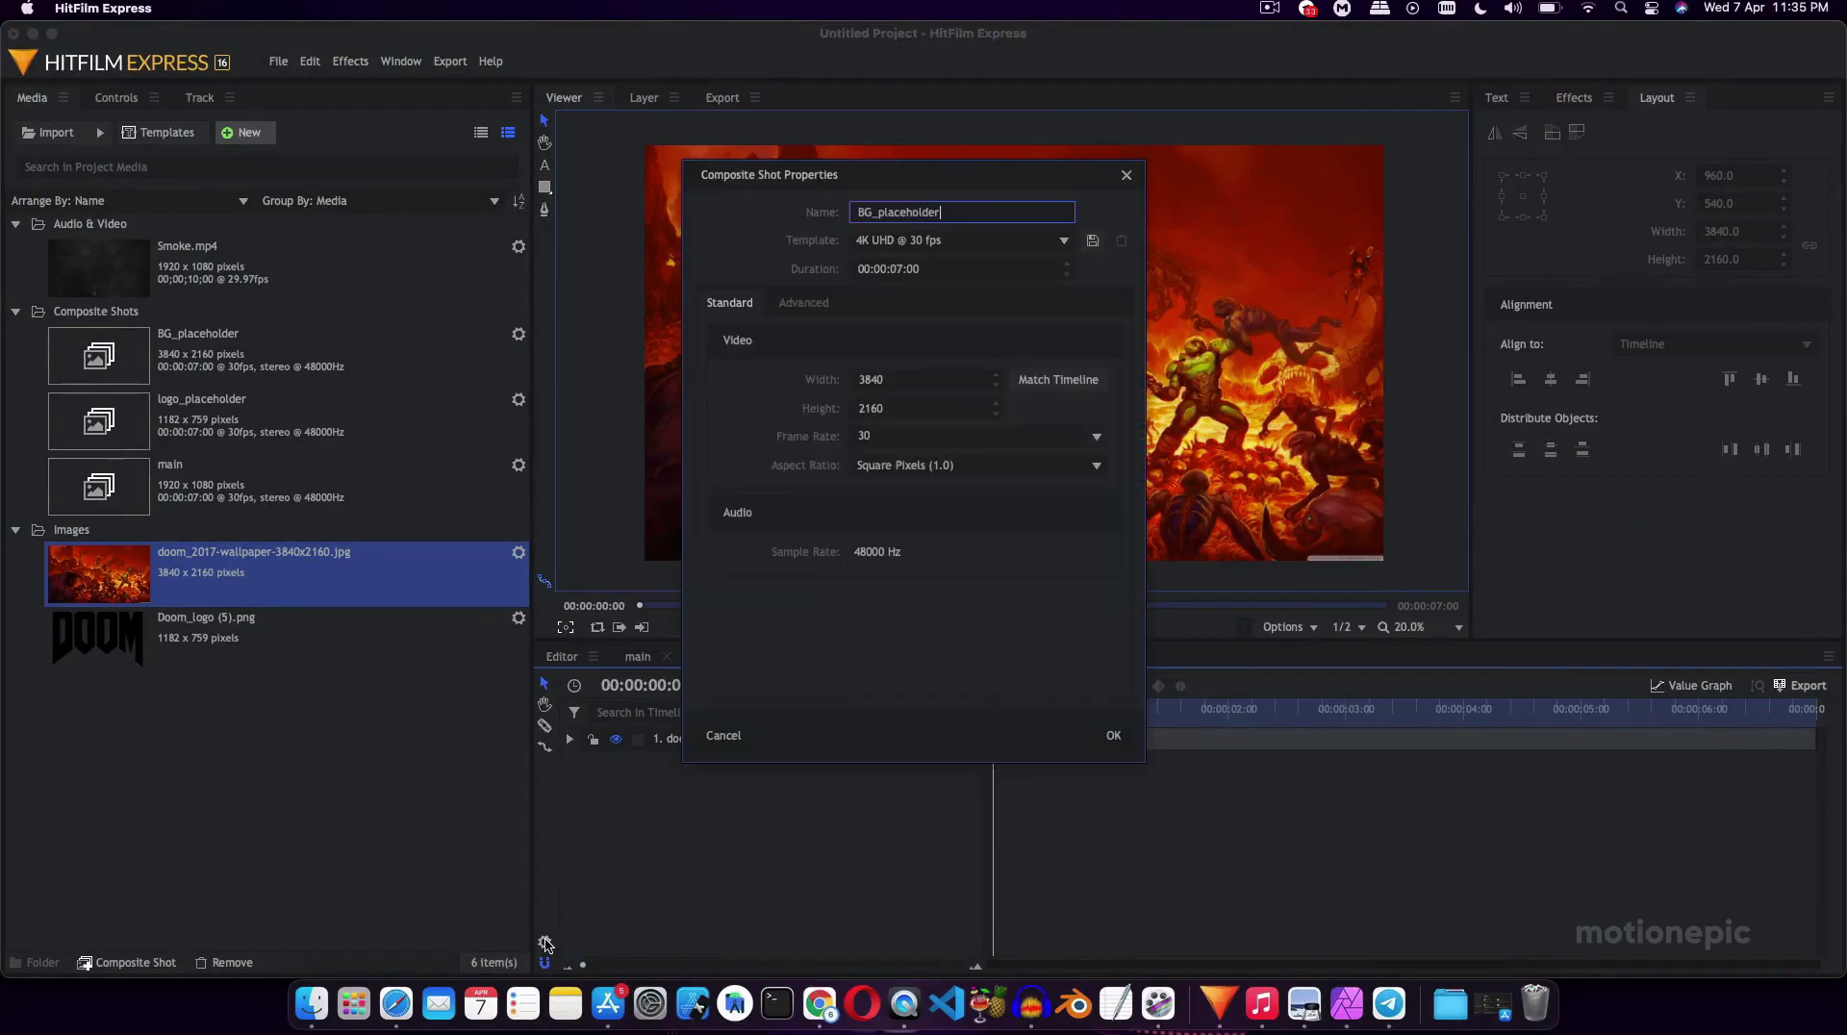
{"action": "left_click", "coordinate": [877, 407]}
{"action": "double_click", "coordinate": [896, 411]}
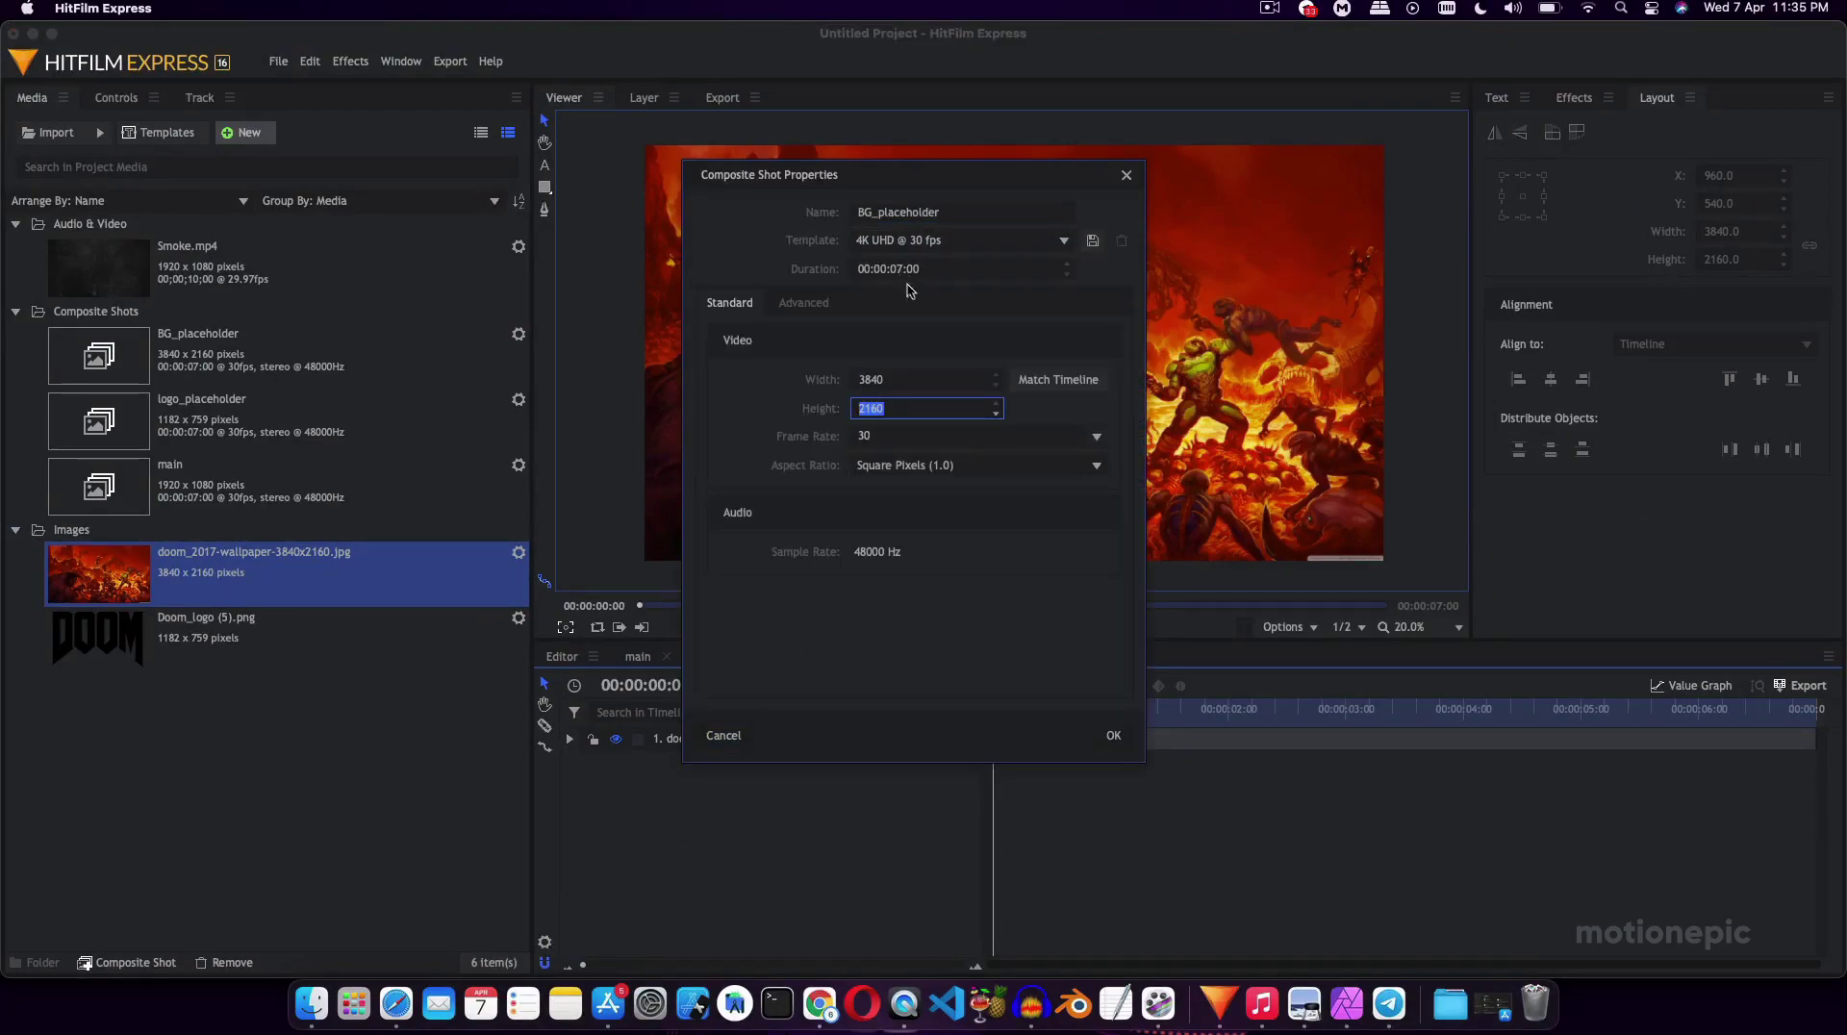
{"action": "left_click", "coordinate": [1113, 735]}
In main, set the BG_placeholder layer's Transform Scale to 50%.
{"action": "left_click", "coordinate": [640, 657]}
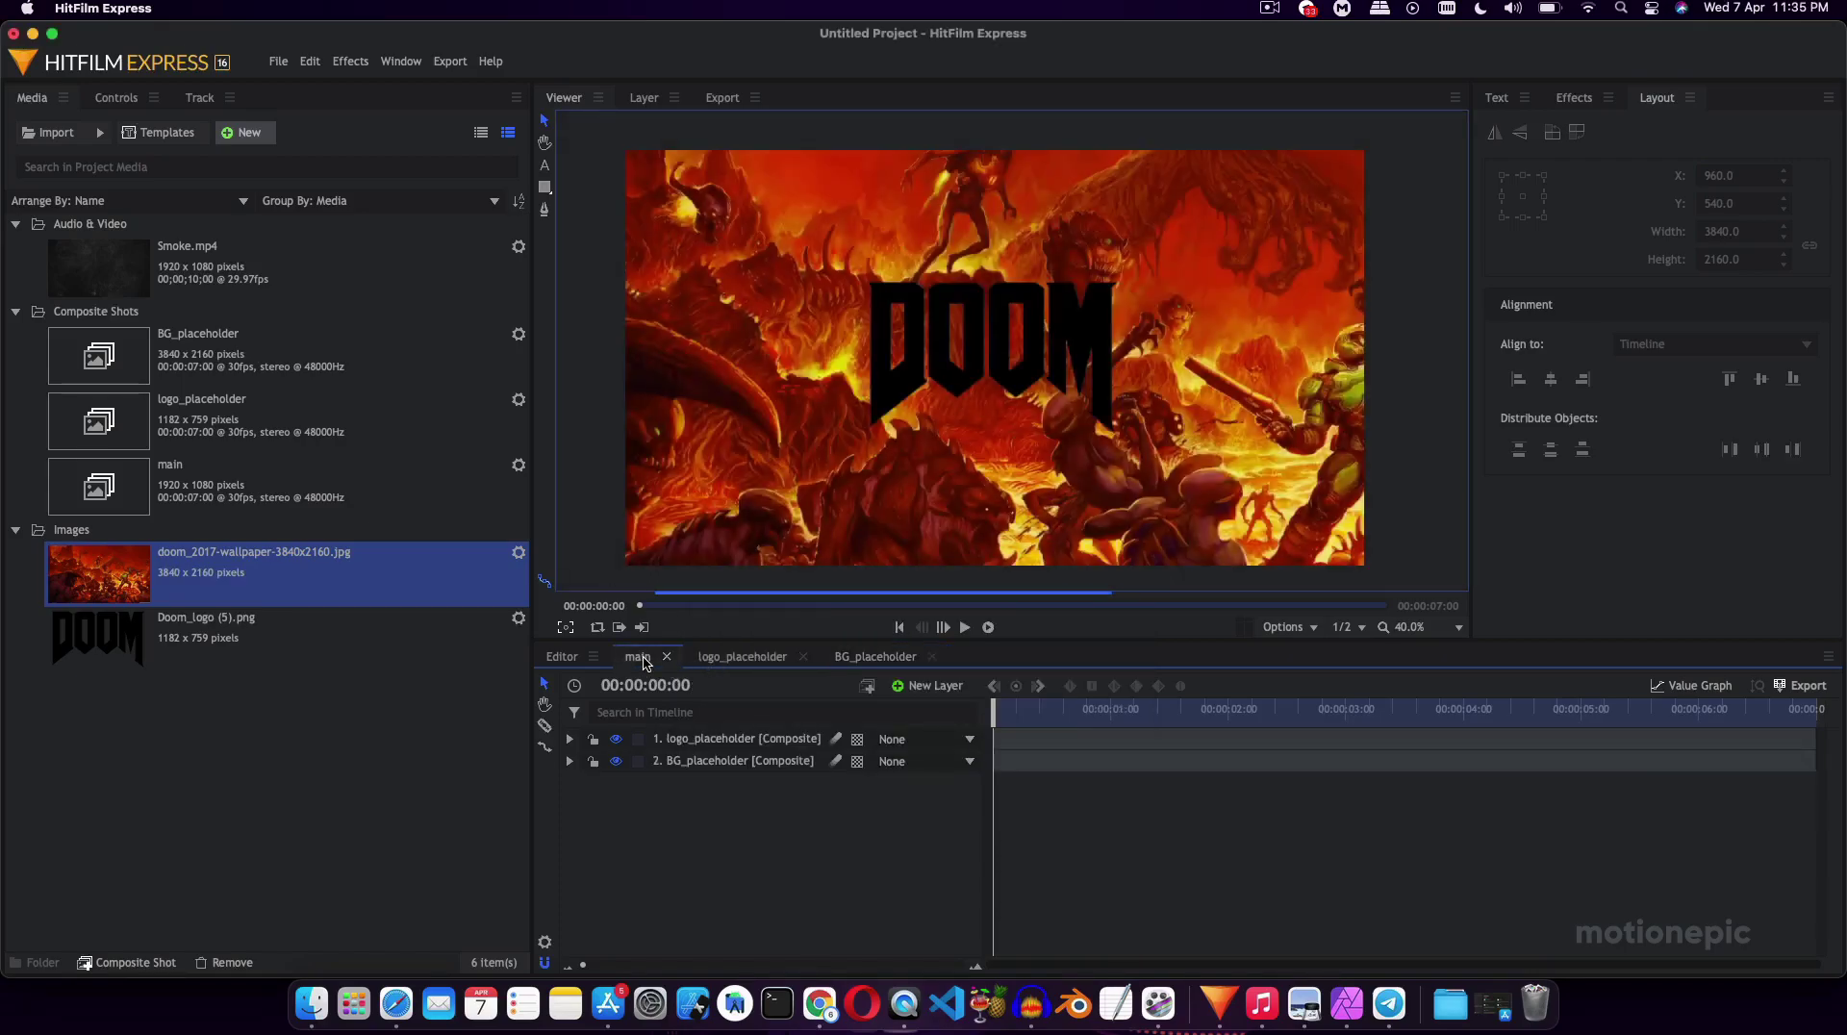
{"action": "left_click", "coordinate": [705, 763]}
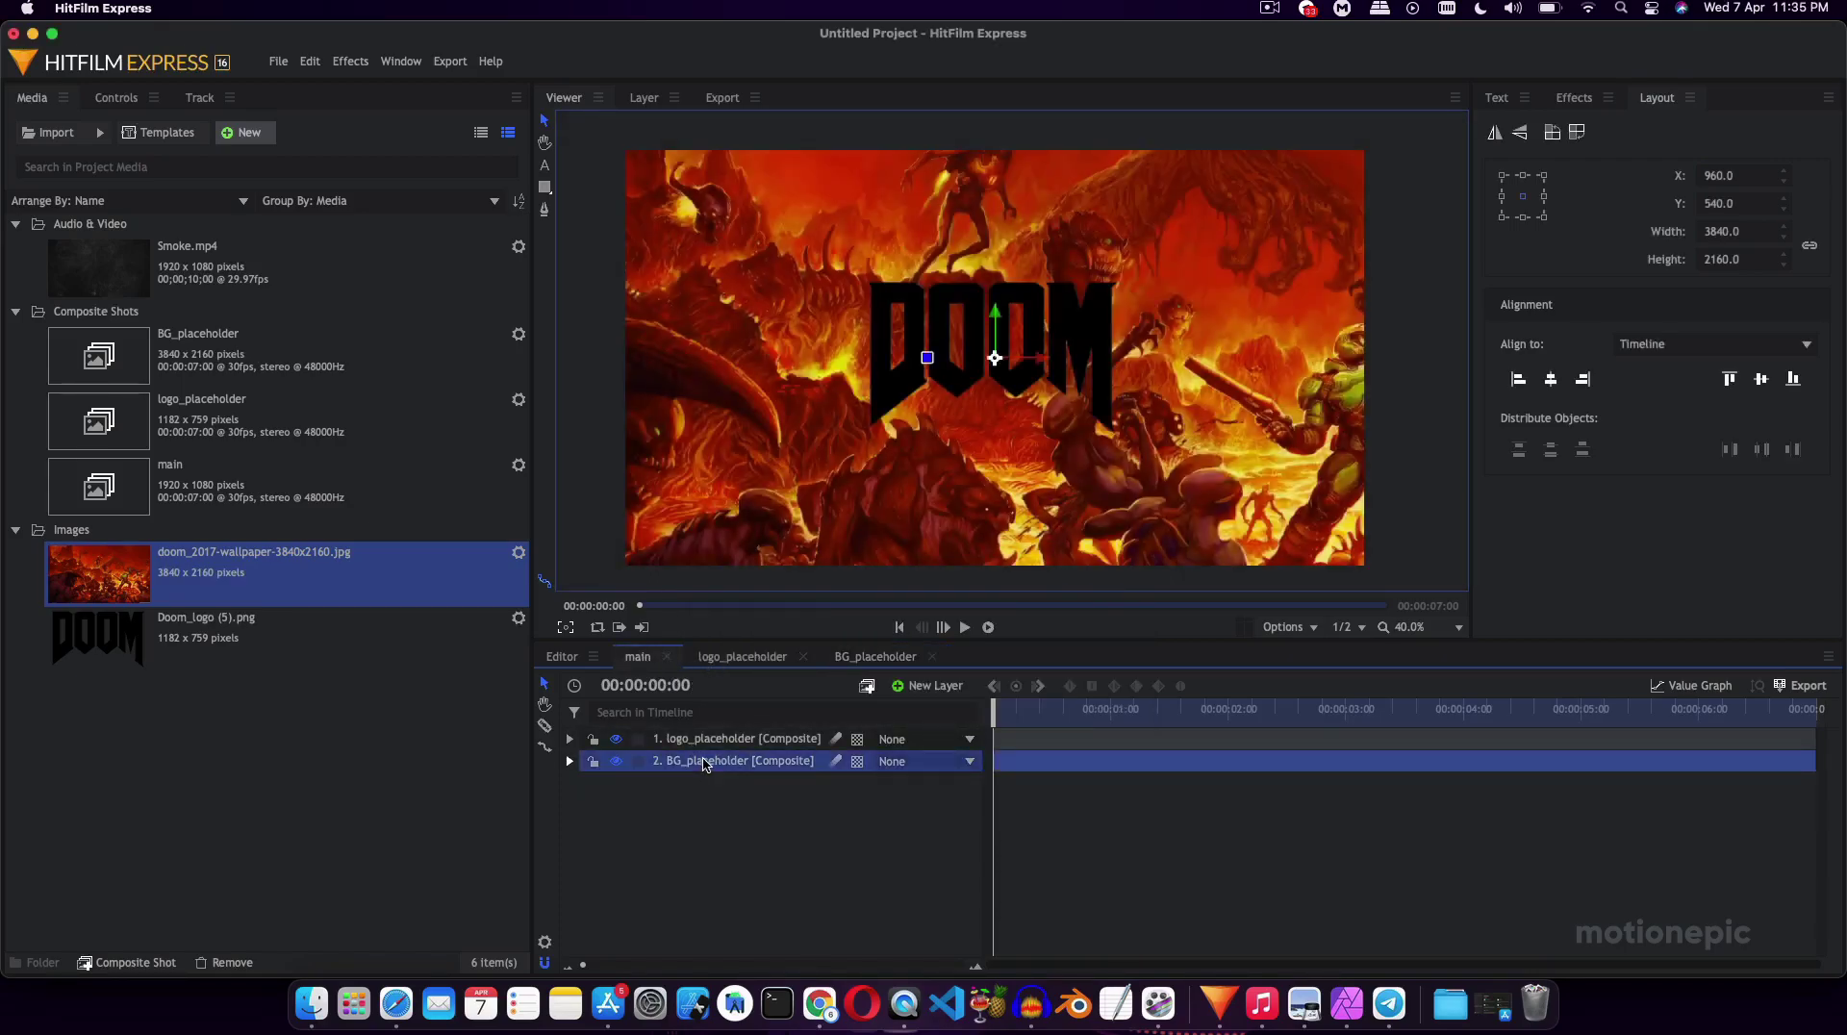
{"action": "left_click", "coordinate": [569, 761]}
{"action": "left_click", "coordinate": [588, 826]}
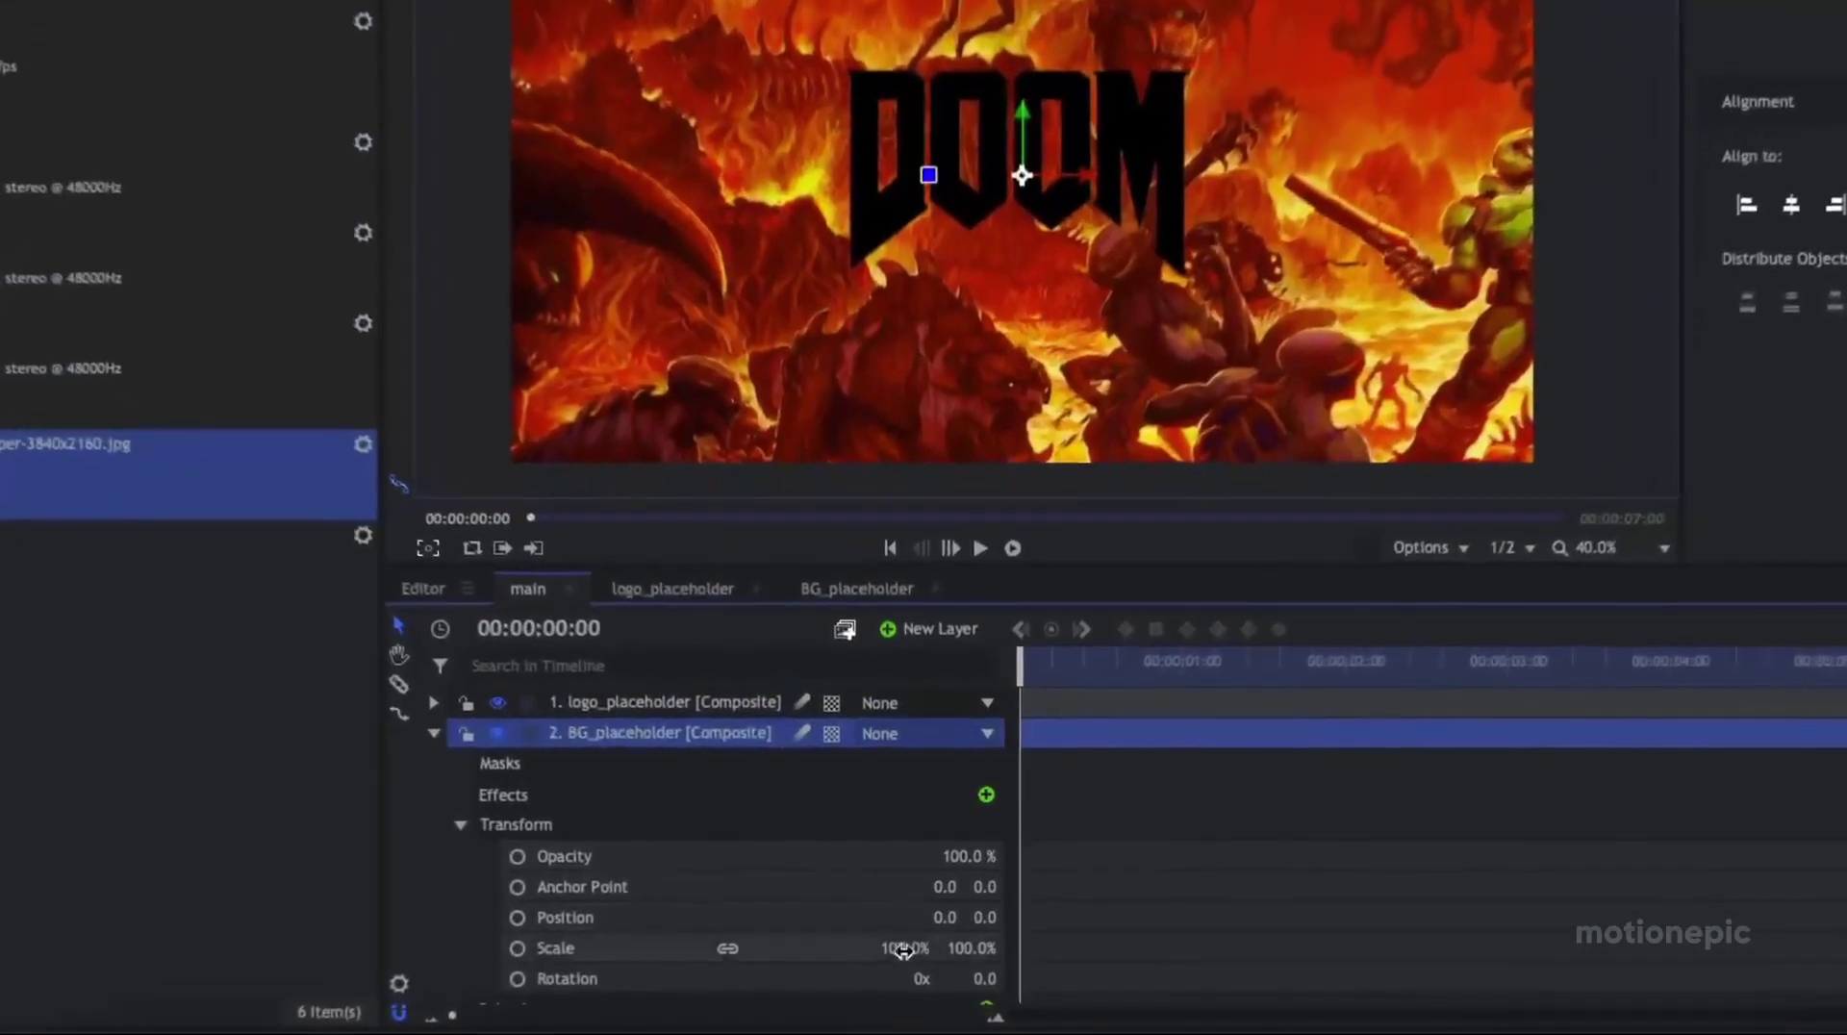
{"action": "left_click", "coordinate": [905, 951]}
{"action": "type", "text": "50"}
{"action": "key", "text": "Return"}
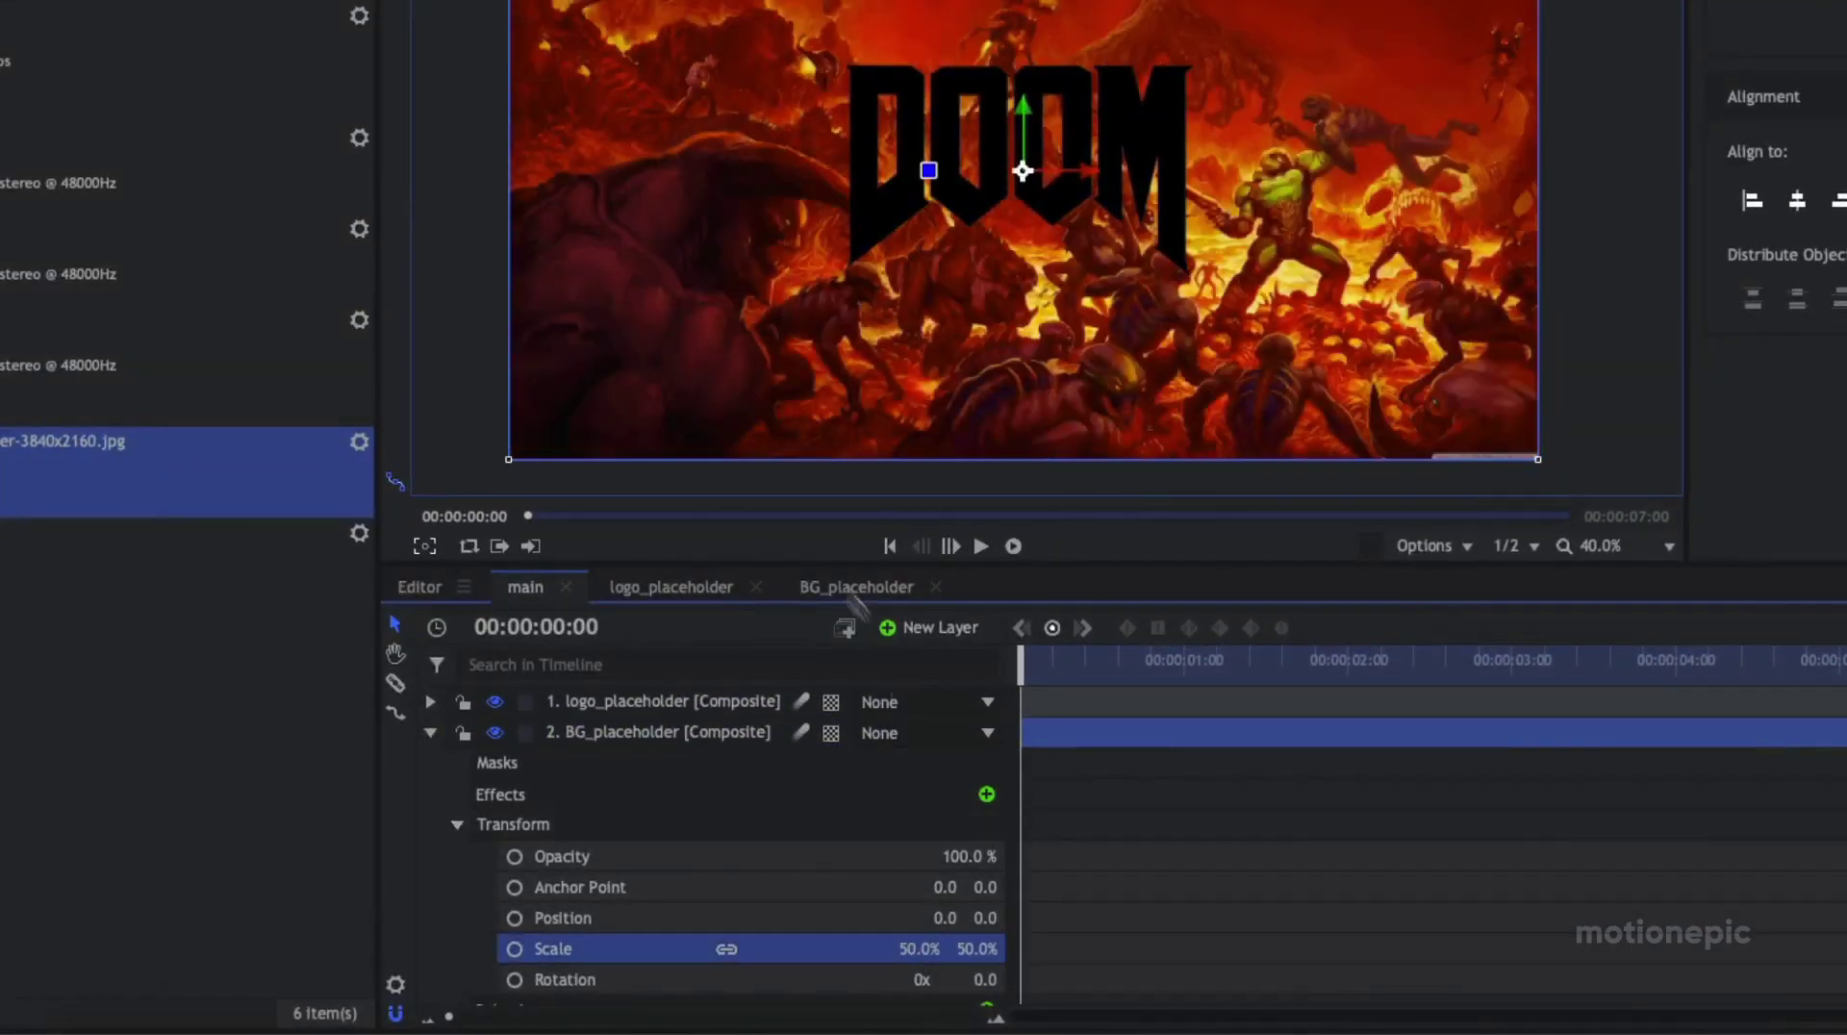
{"action": "left_click", "coordinate": [430, 733]}
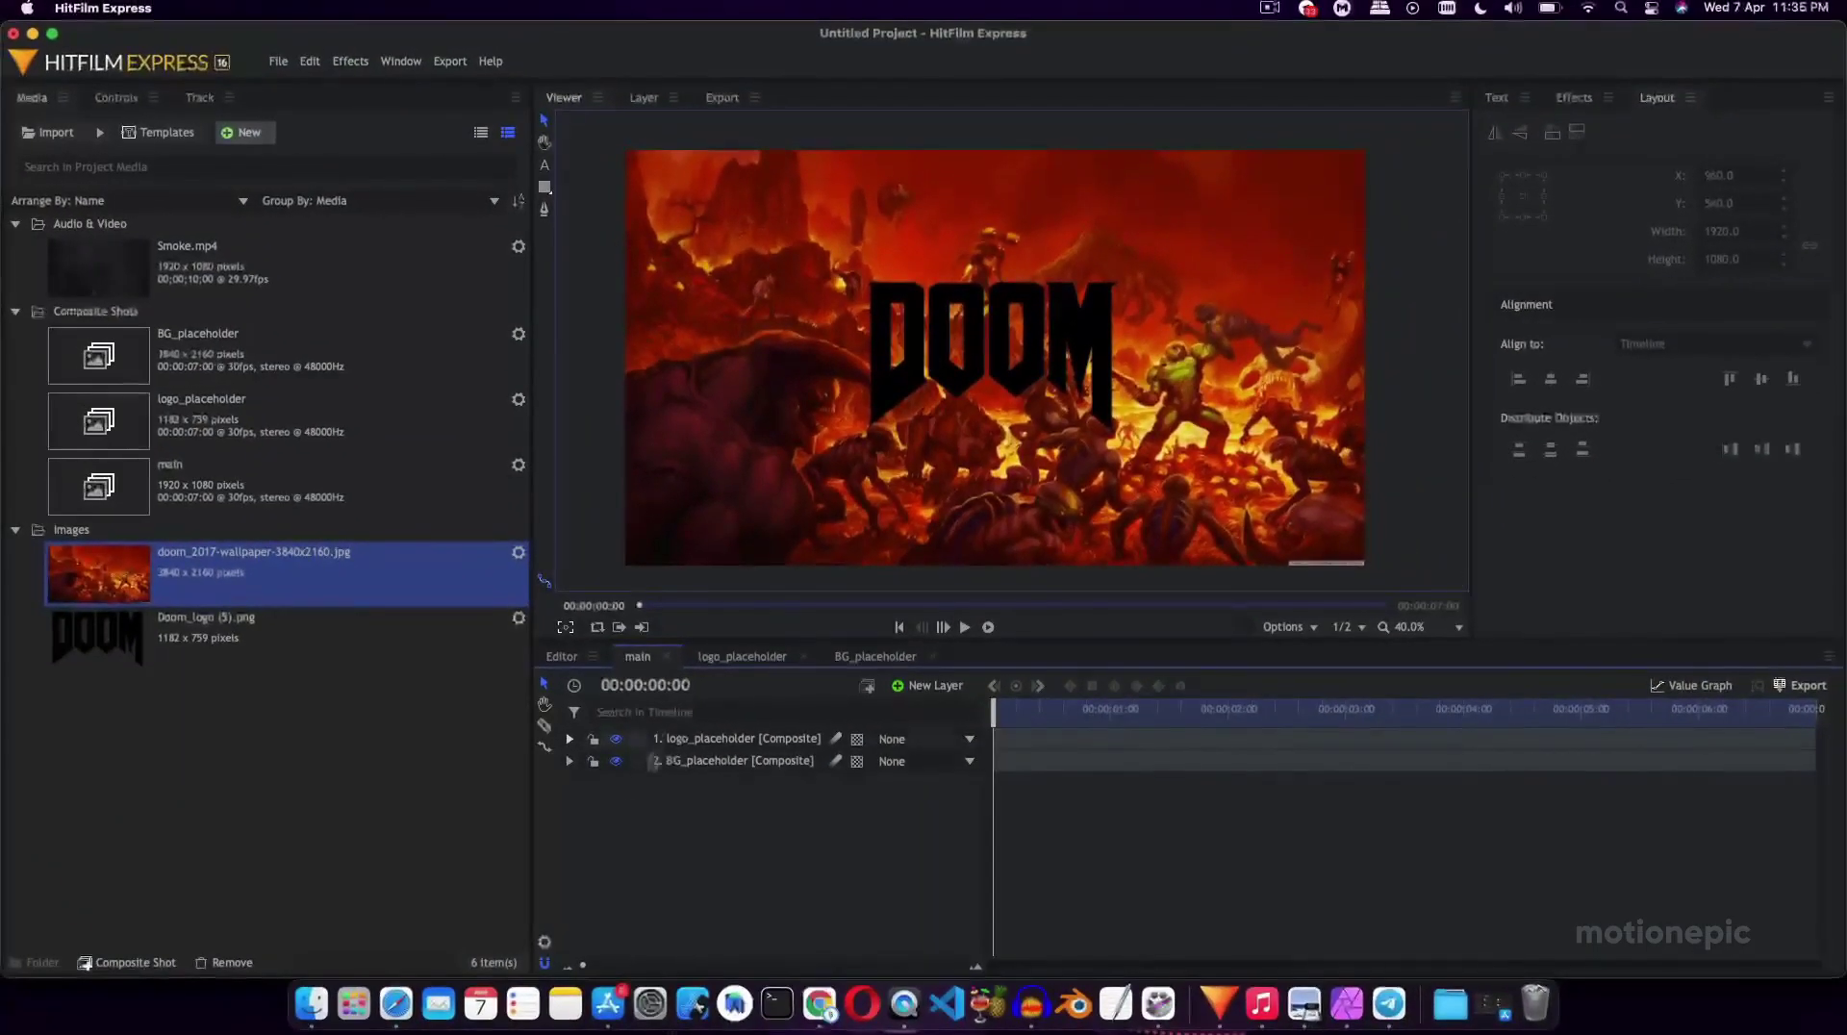
Make the logo and background layers 3D planes and accept adding a camera.
{"action": "left_click", "coordinate": [545, 942]}
{"action": "key", "text": "Escape"}
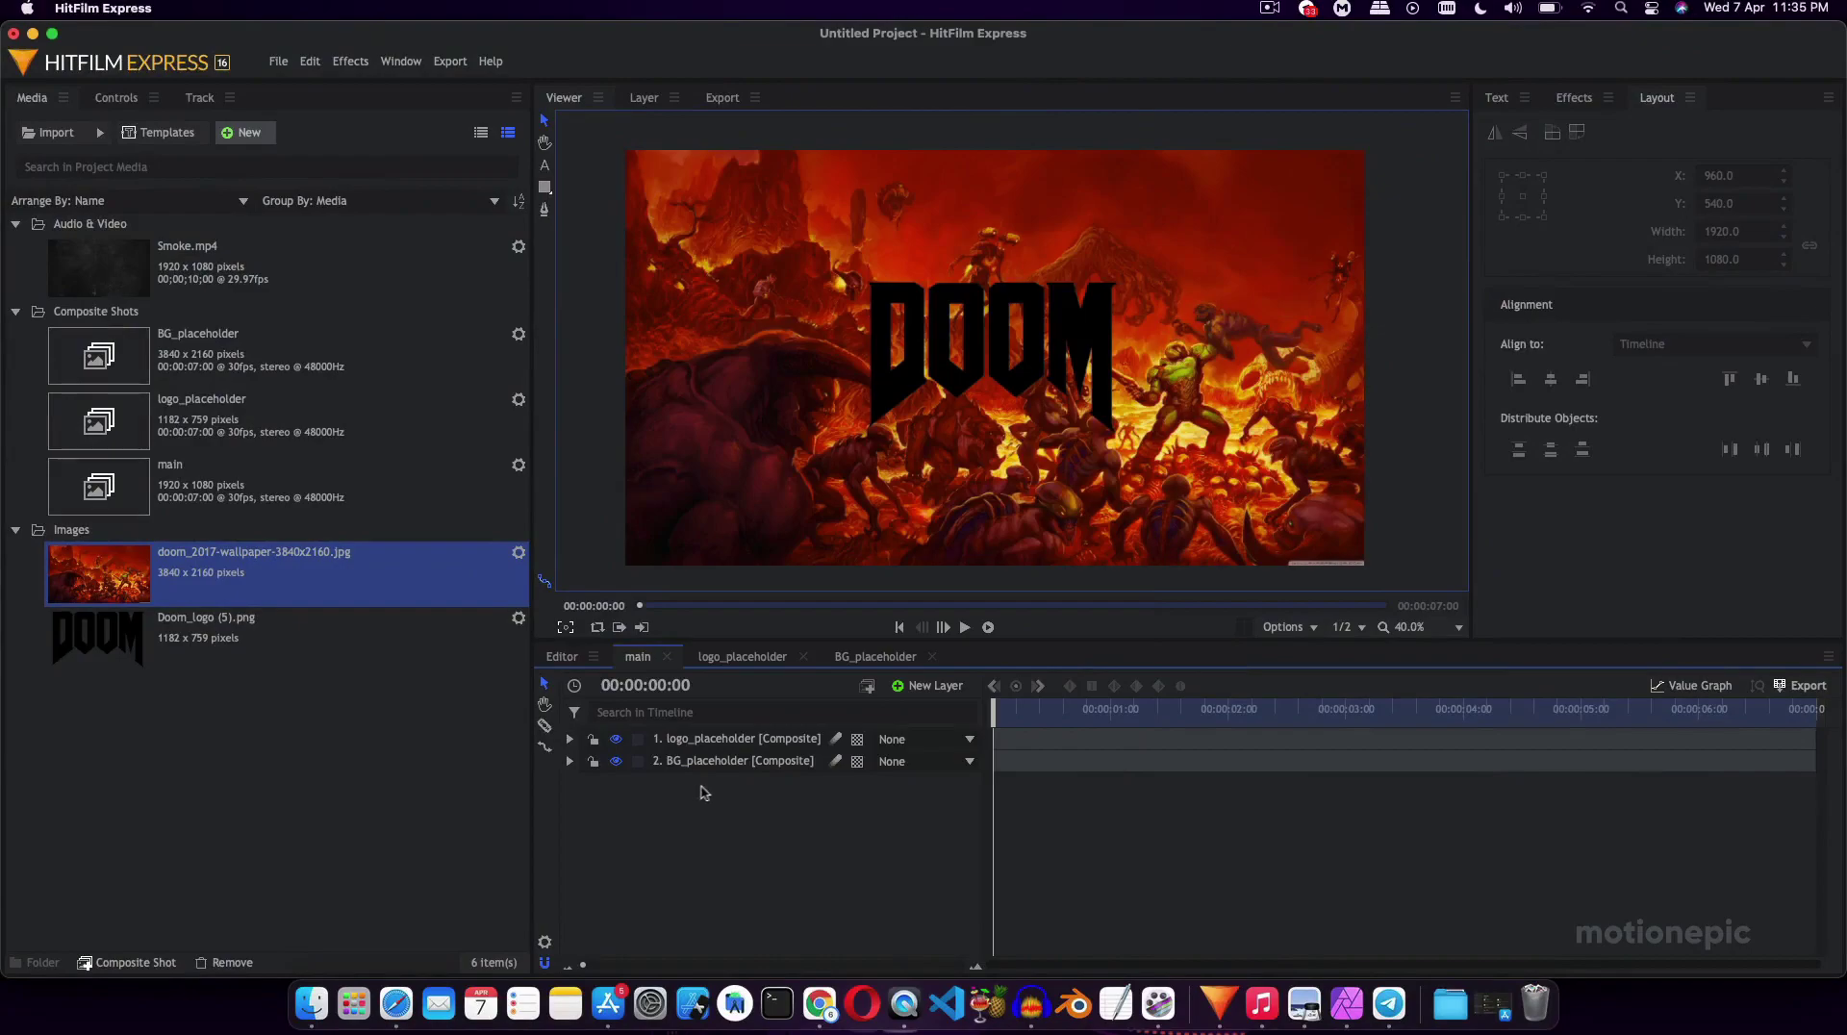
{"action": "left_click_drag", "start_coordinate": [685, 791], "coordinate": [762, 736]}
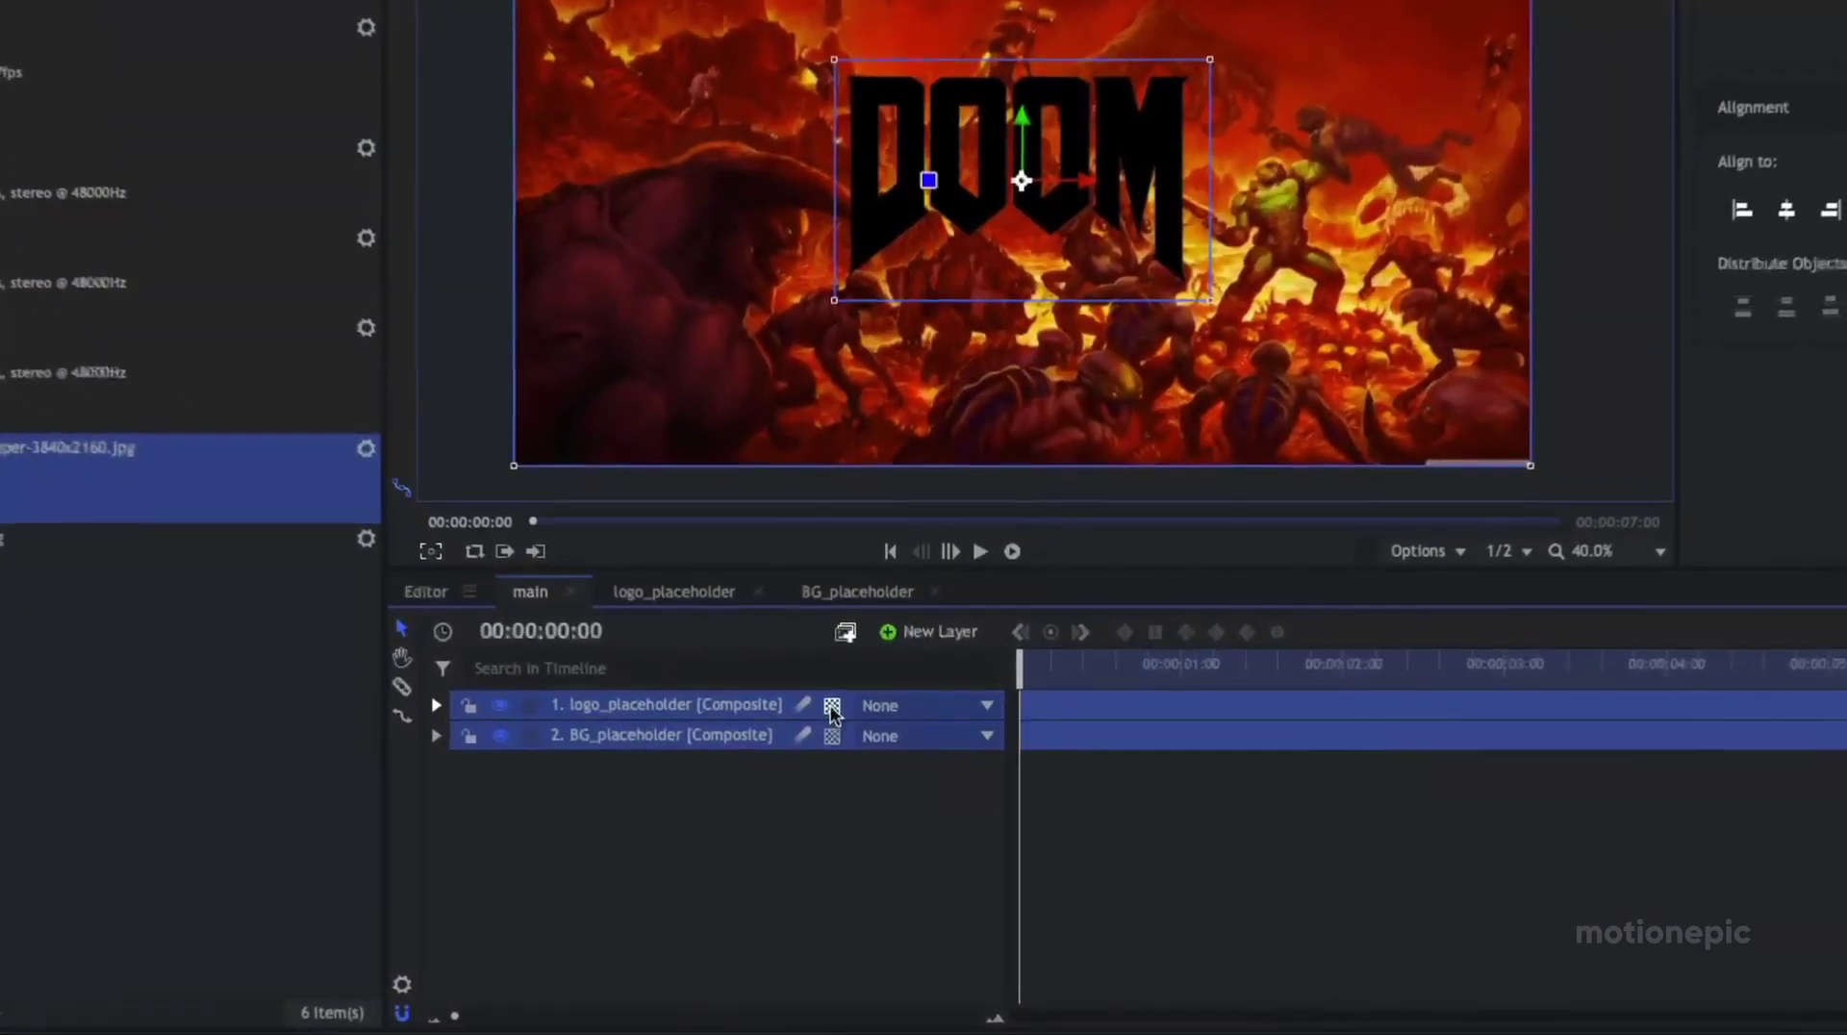
{"action": "left_click", "coordinate": [855, 738]}
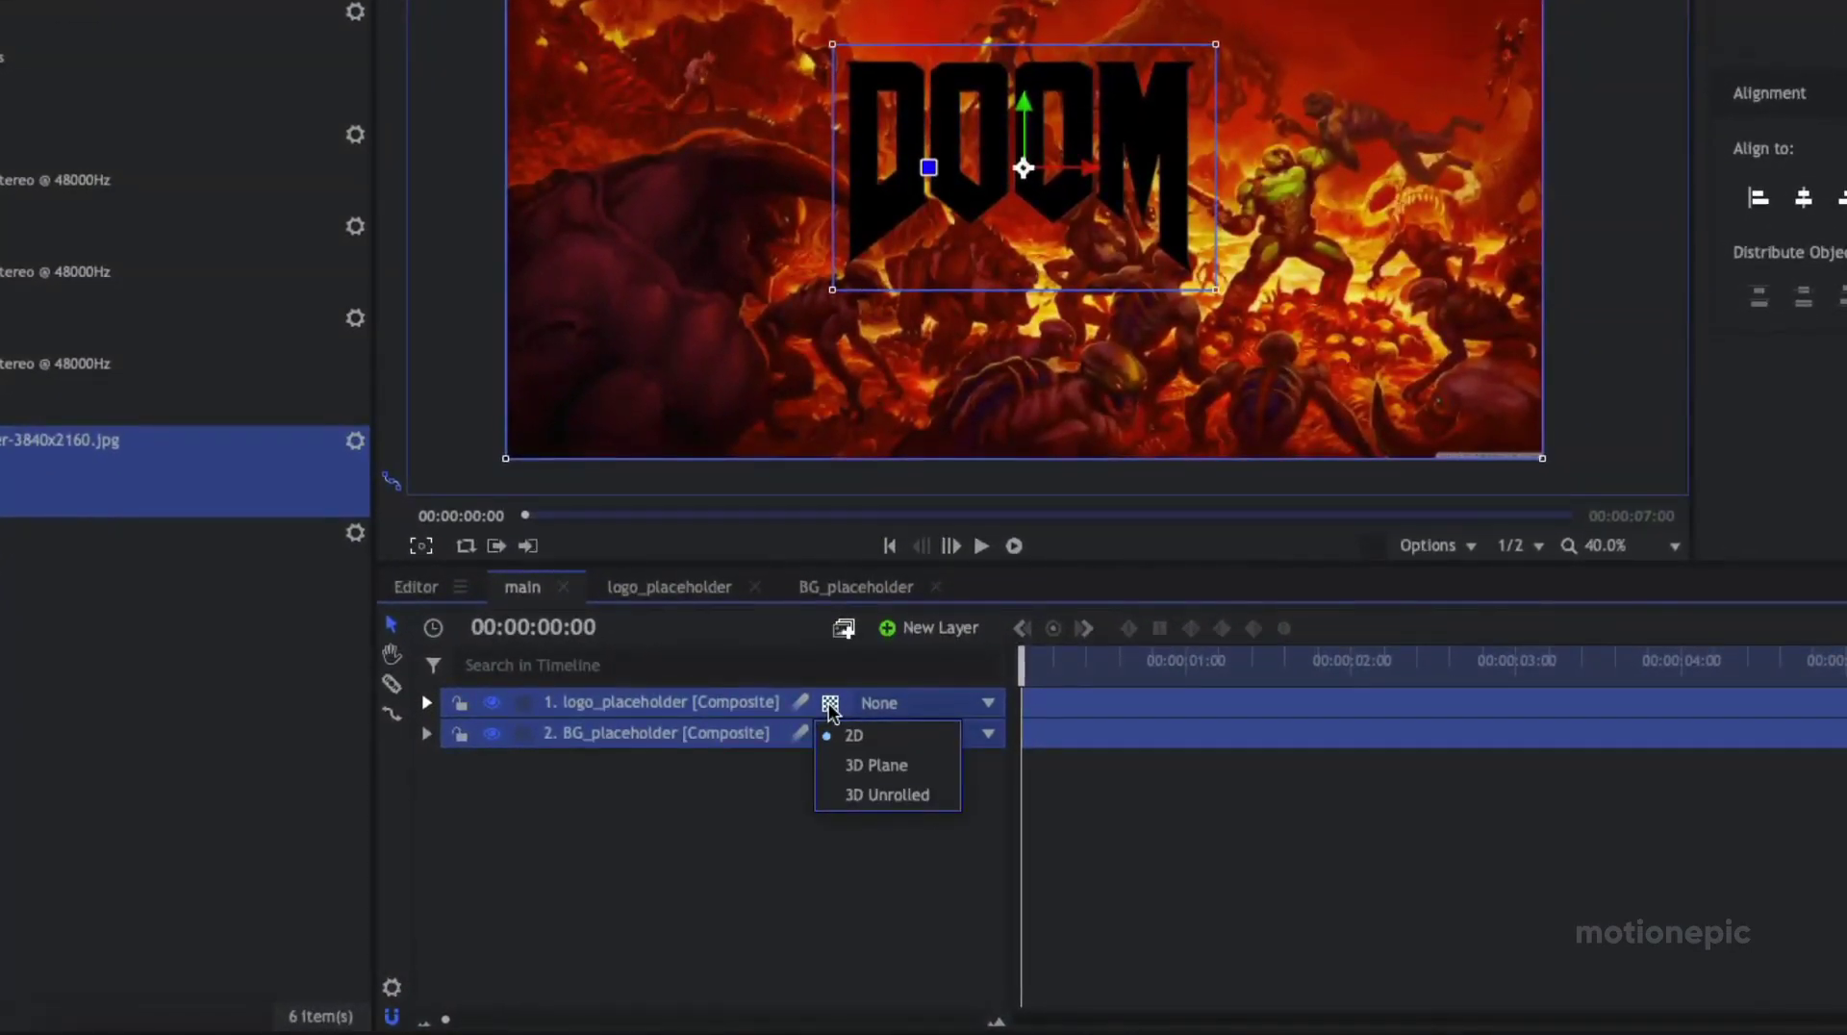
{"action": "left_click", "coordinate": [846, 768]}
{"action": "left_click", "coordinate": [1017, 415]}
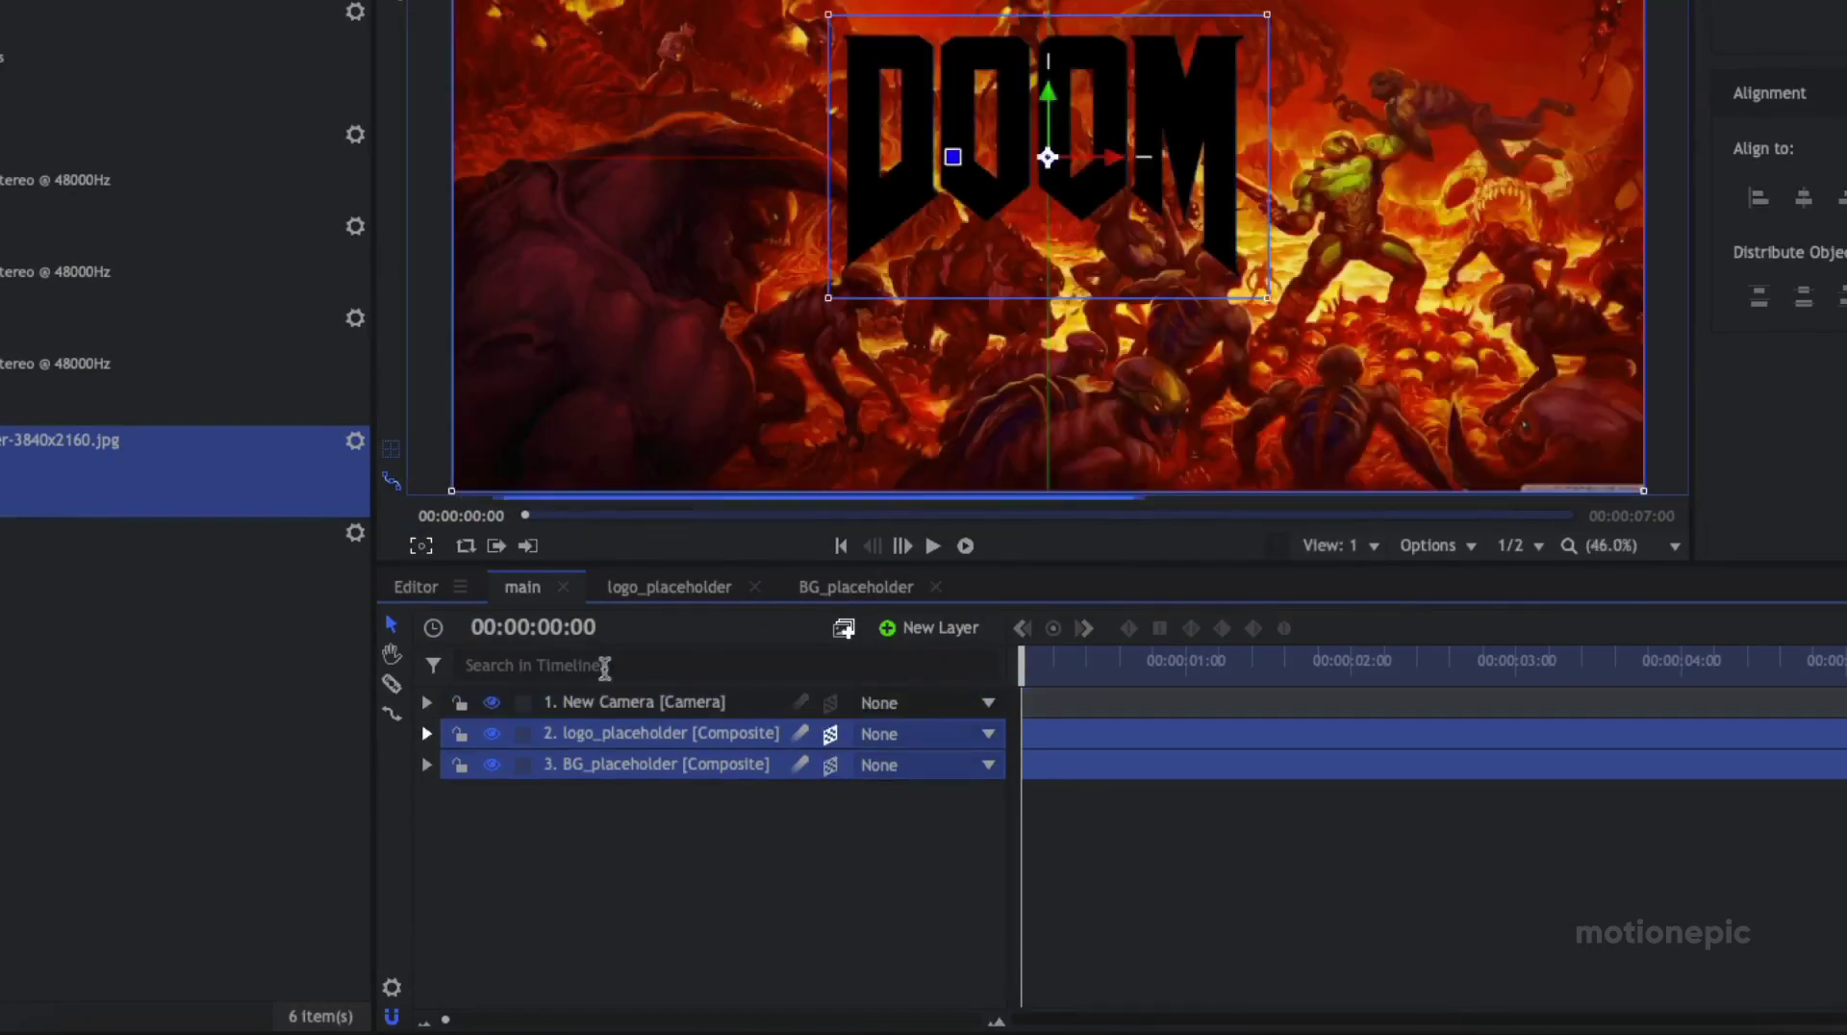
Add a New Point layer and make it 3D.
{"action": "left_click", "coordinate": [929, 627]}
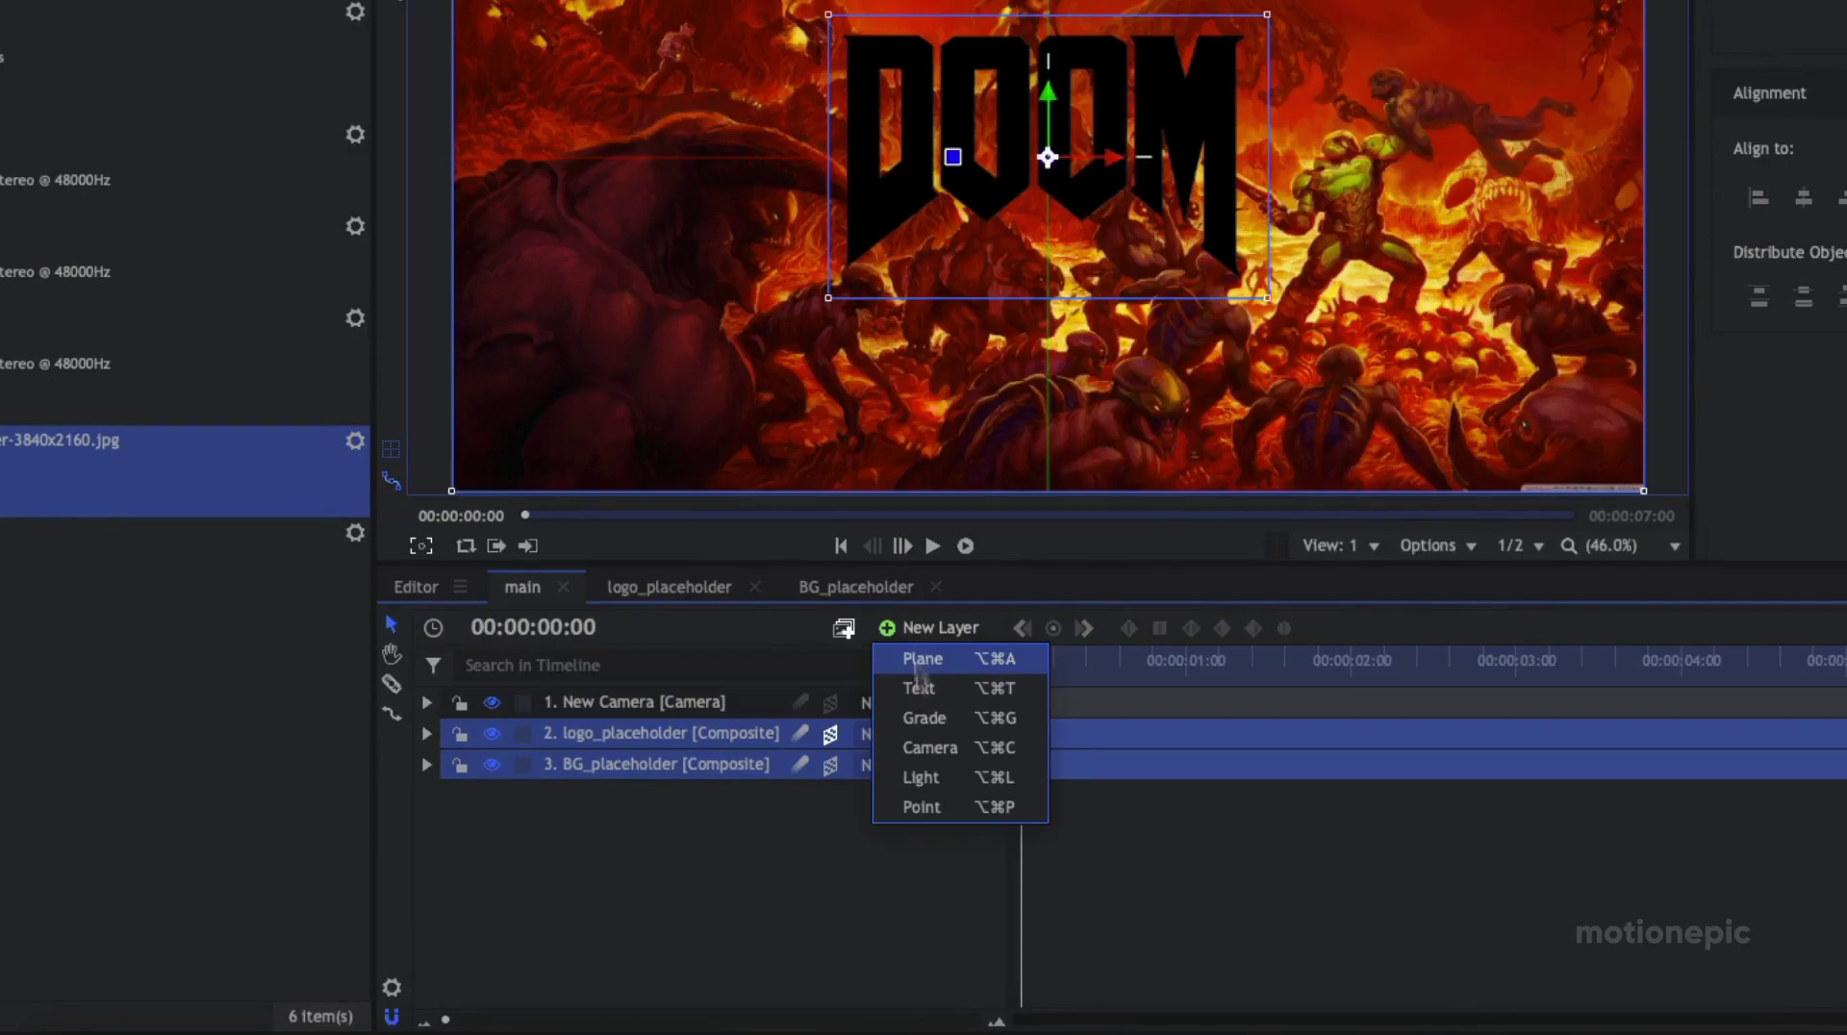
{"action": "left_click", "coordinate": [922, 808]}
{"action": "left_click", "coordinate": [830, 704]}
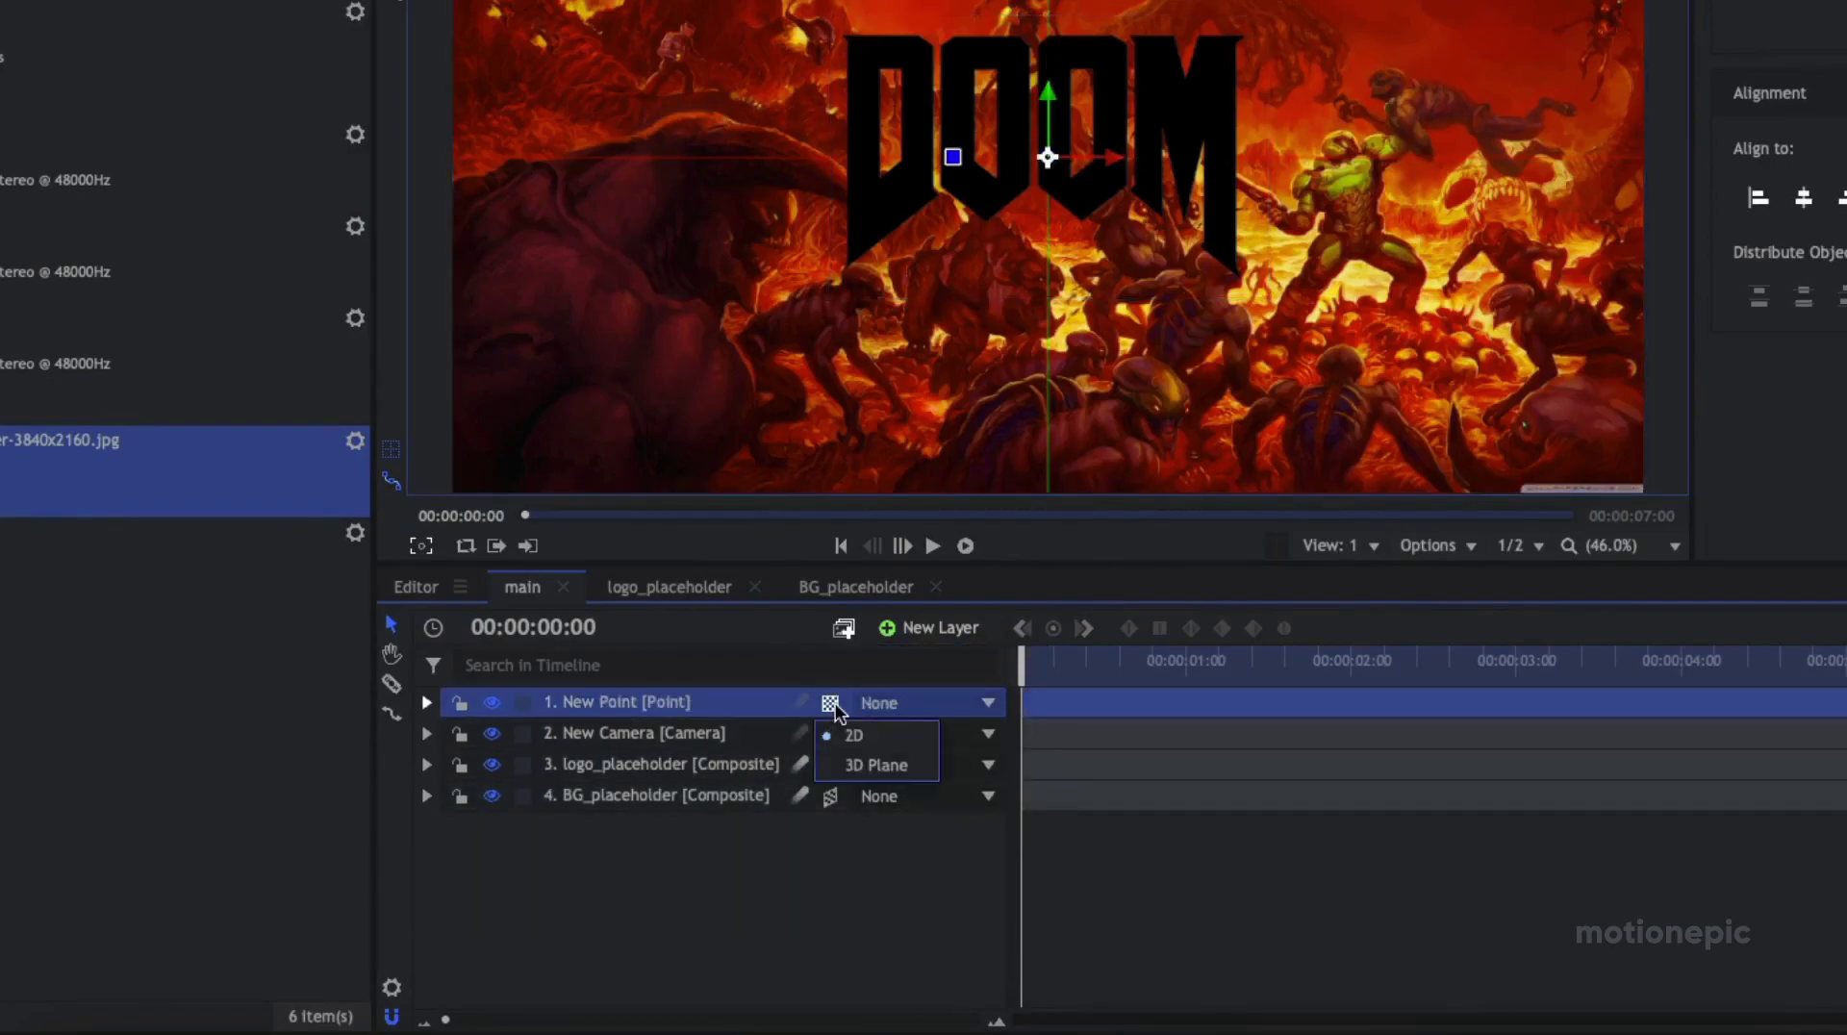
{"action": "left_click", "coordinate": [866, 767]}
Parent the New Camera layer to New Point.
{"action": "left_click", "coordinate": [655, 733]}
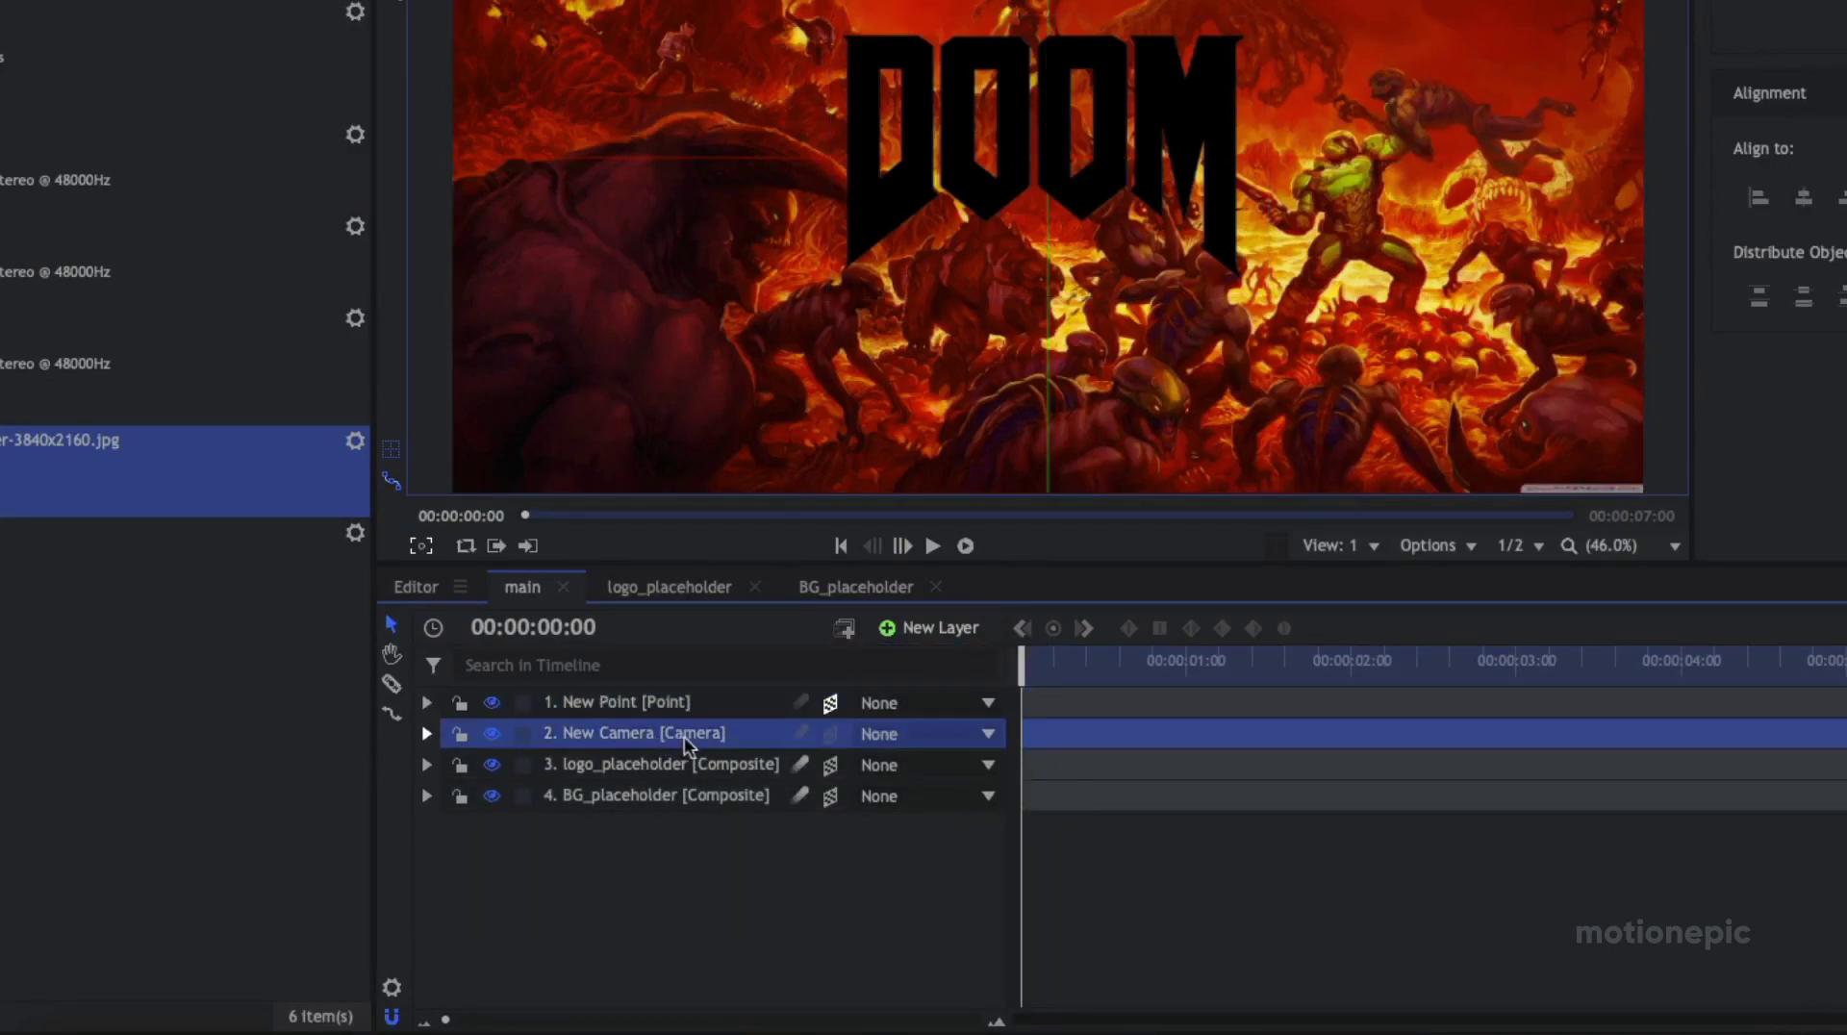
{"action": "left_click", "coordinate": [873, 733]}
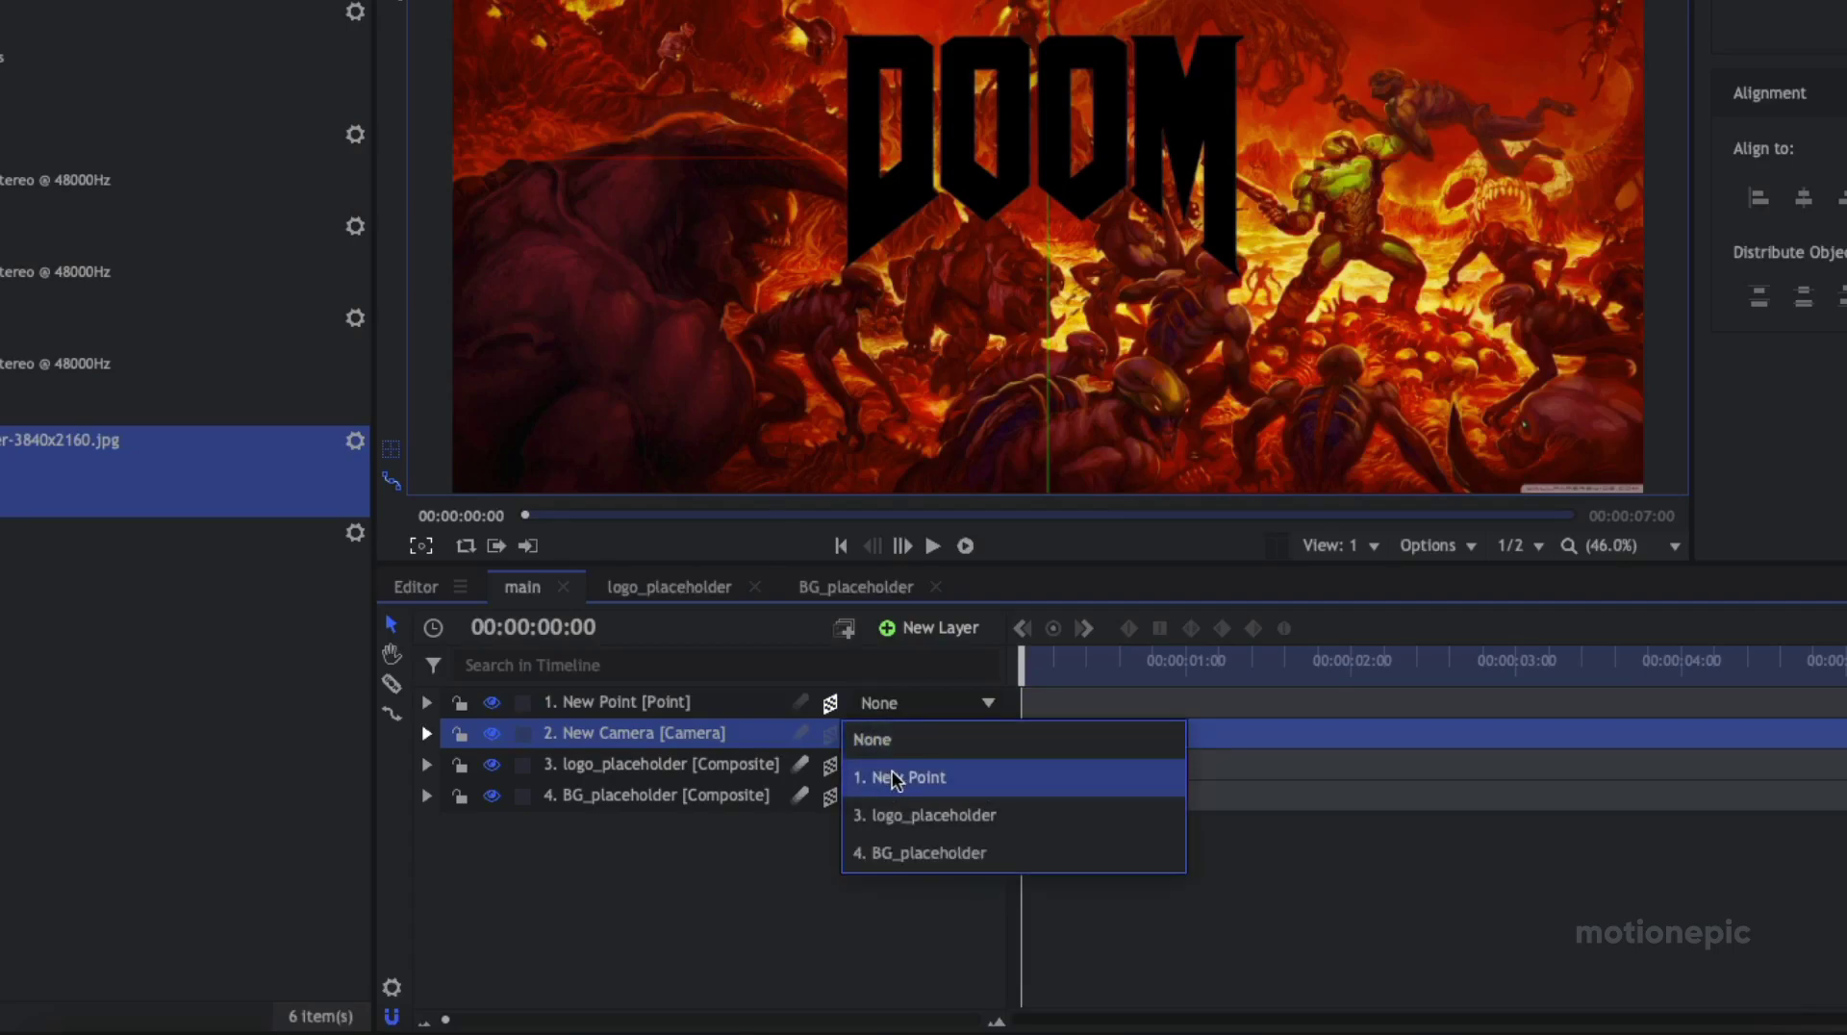
{"action": "left_click", "coordinate": [887, 774]}
{"action": "left_click", "coordinate": [609, 705]}
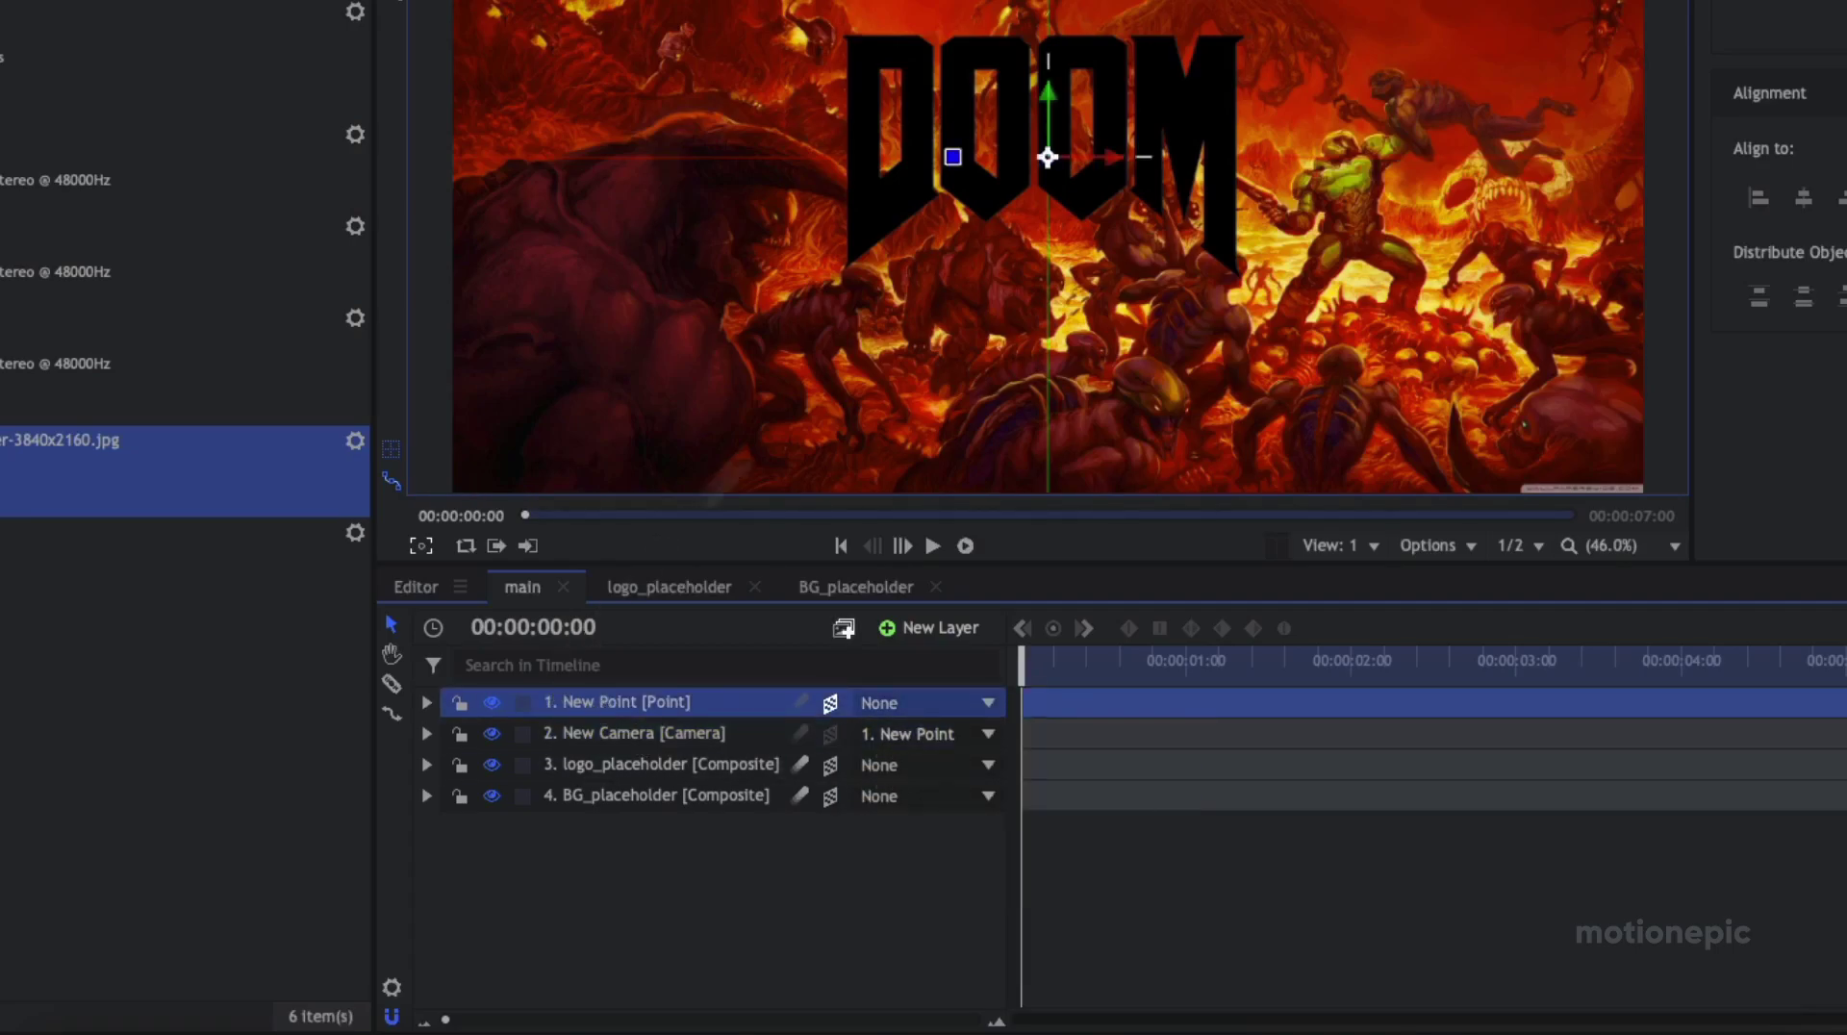
{"action": "scroll", "coordinate": [987, 214], "scroll_direction": "down", "scroll_amount": 1}
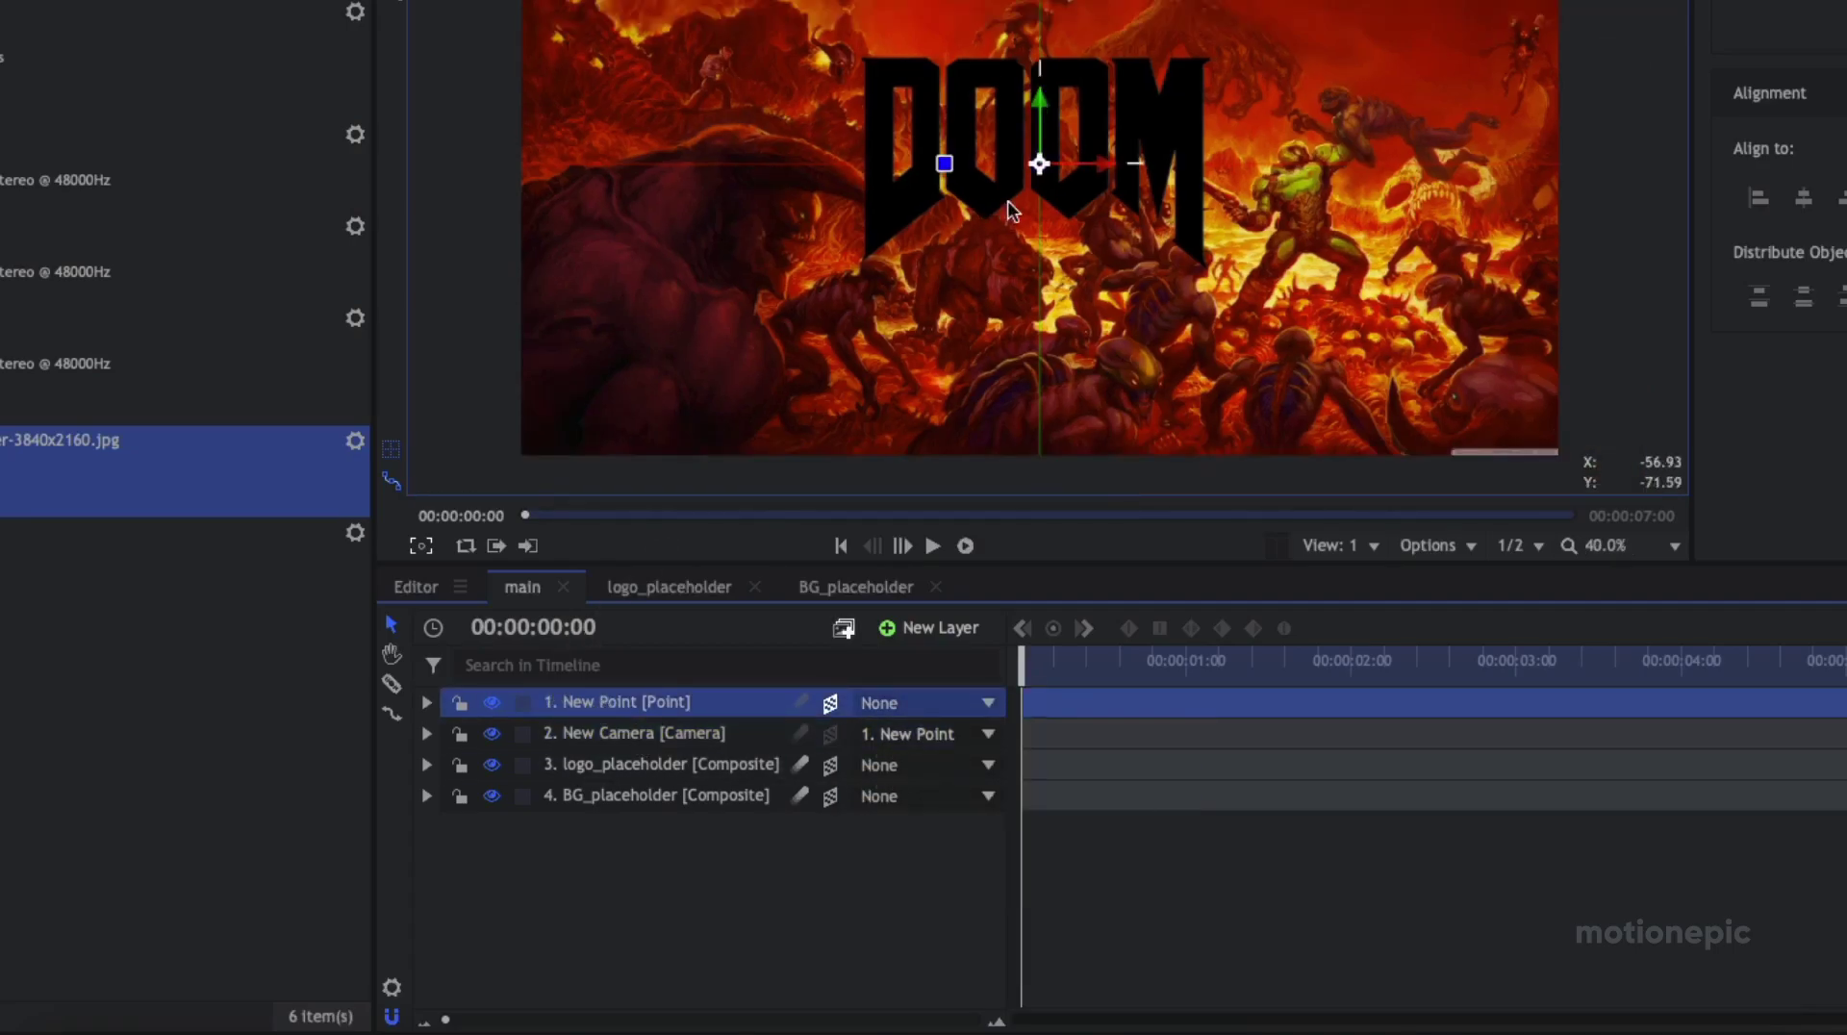
{"action": "left_click", "coordinate": [592, 729]}
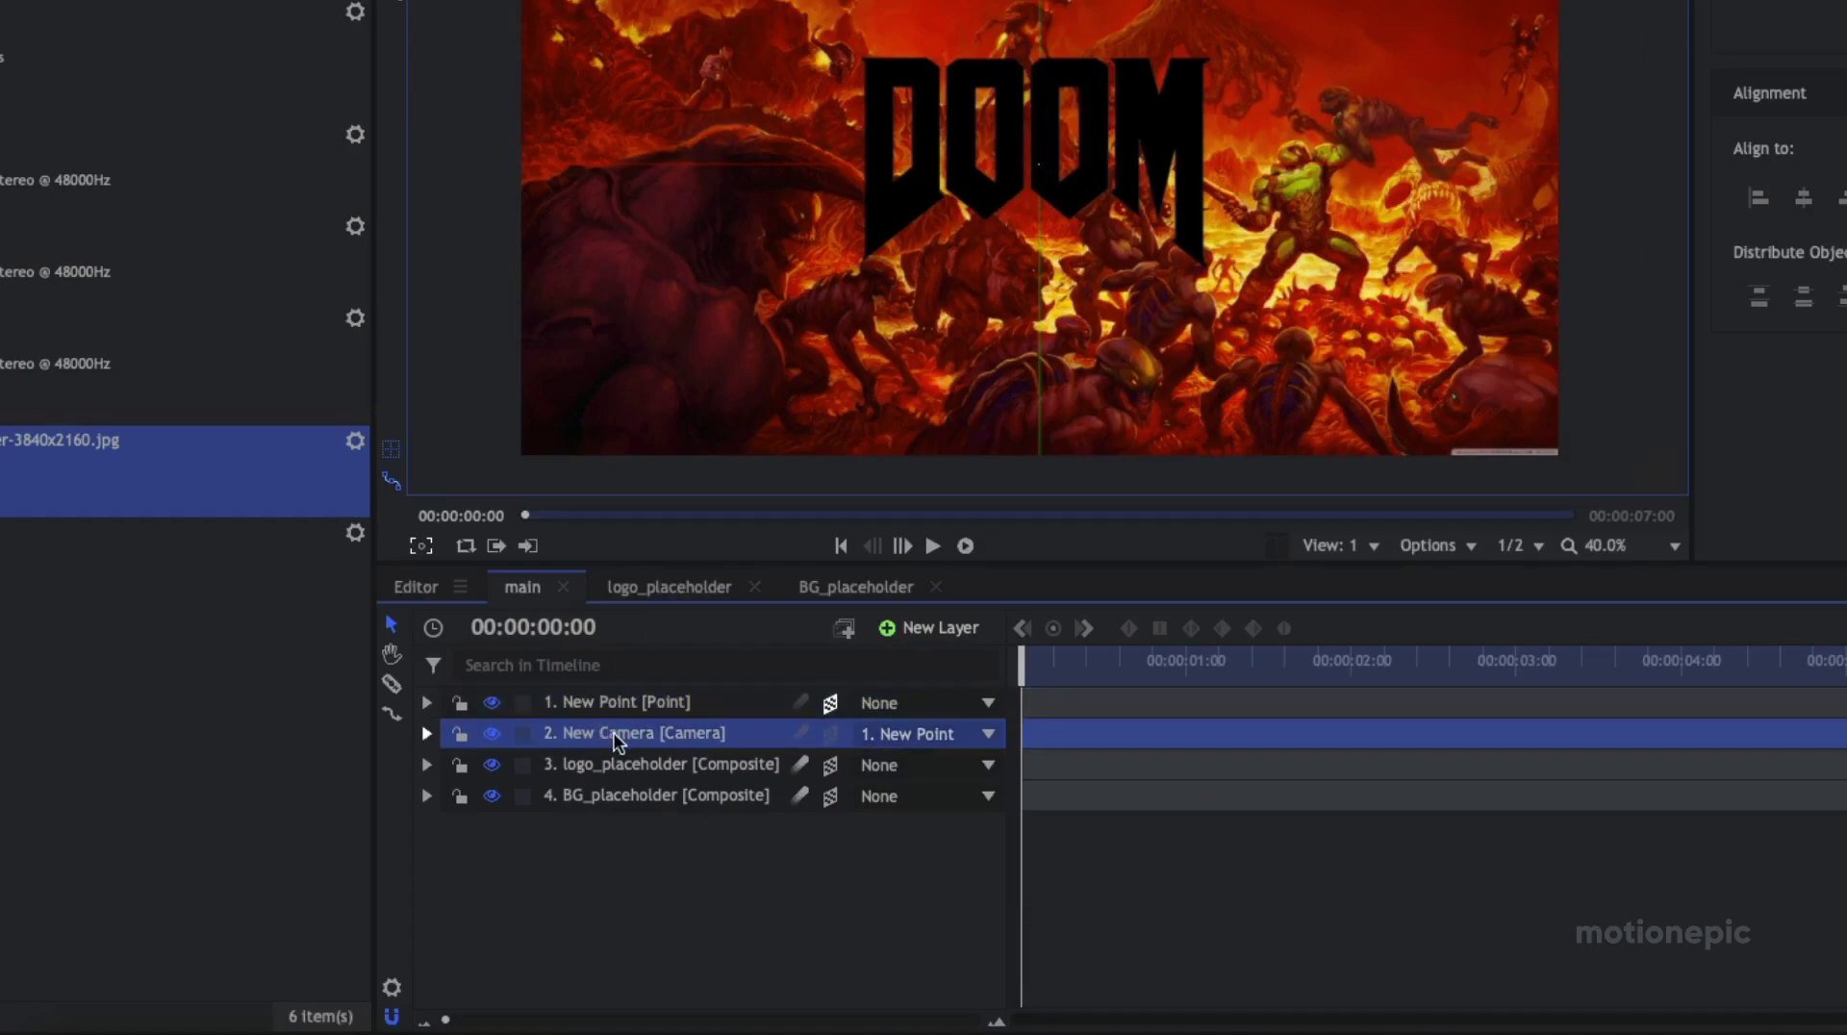
{"action": "left_click", "coordinate": [612, 702]}
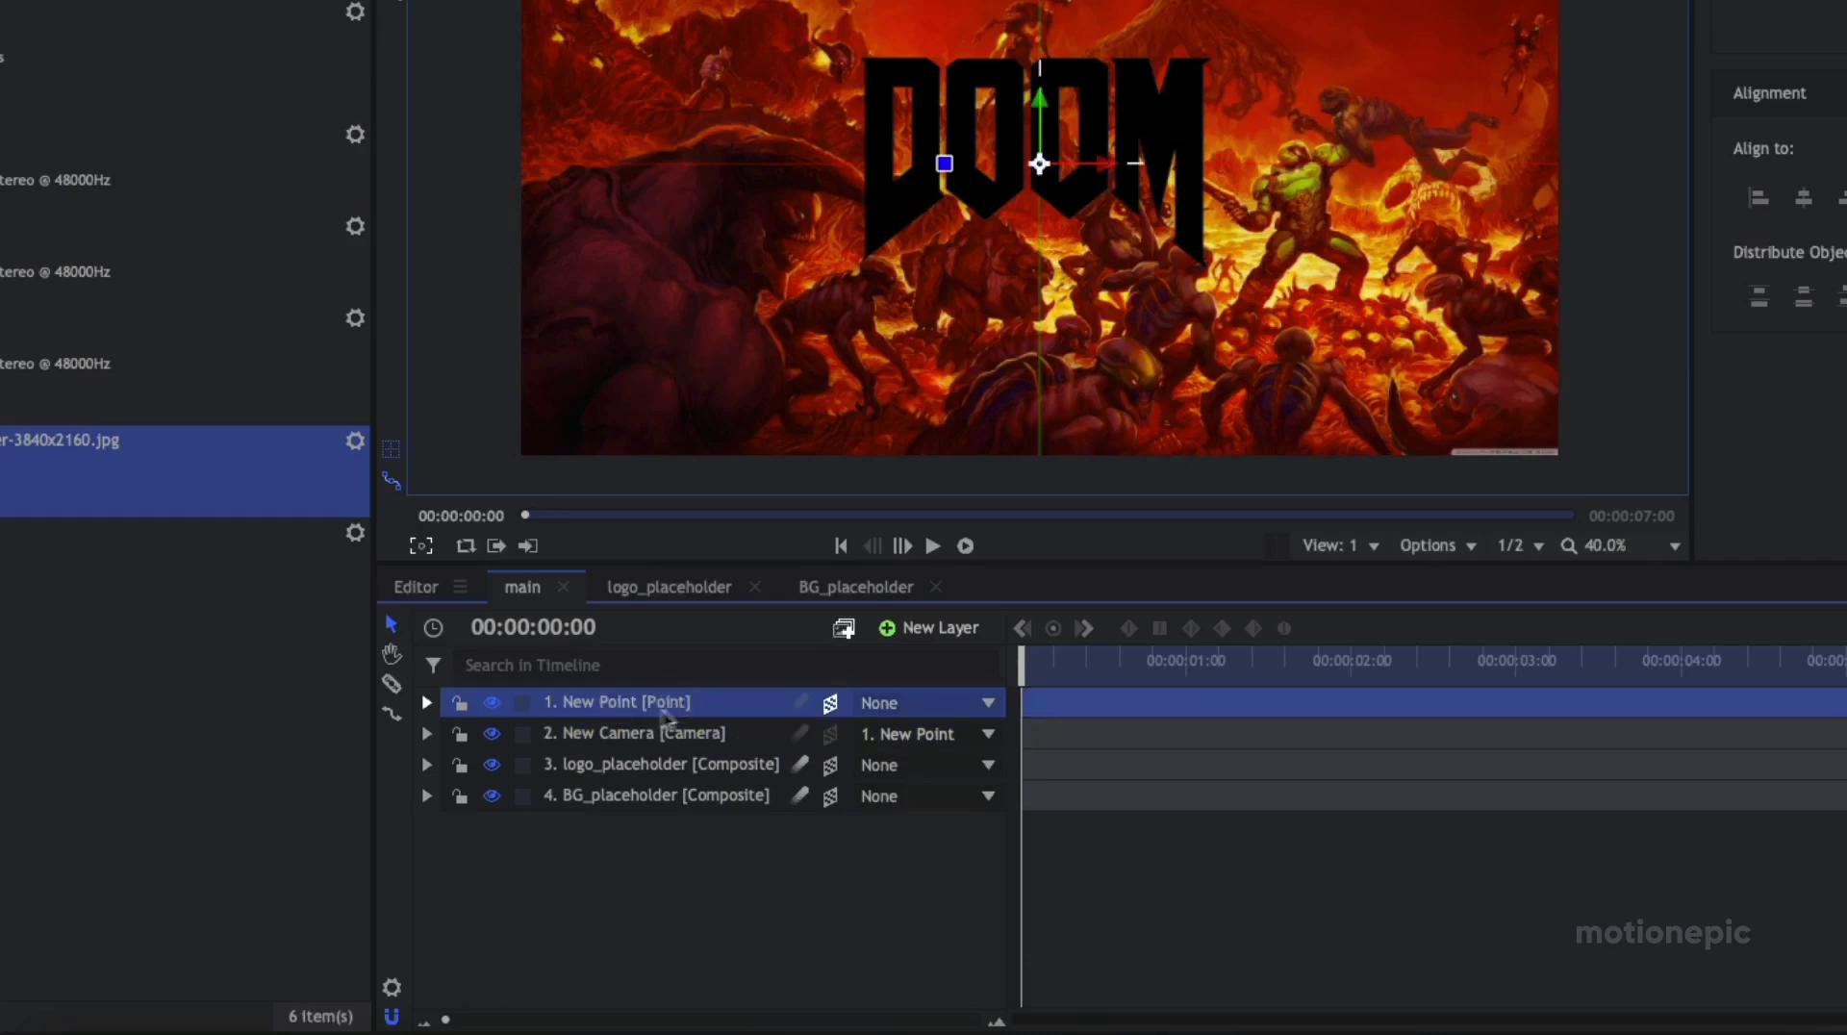
{"action": "left_click", "coordinate": [426, 703]}
{"action": "left_click", "coordinate": [456, 733]}
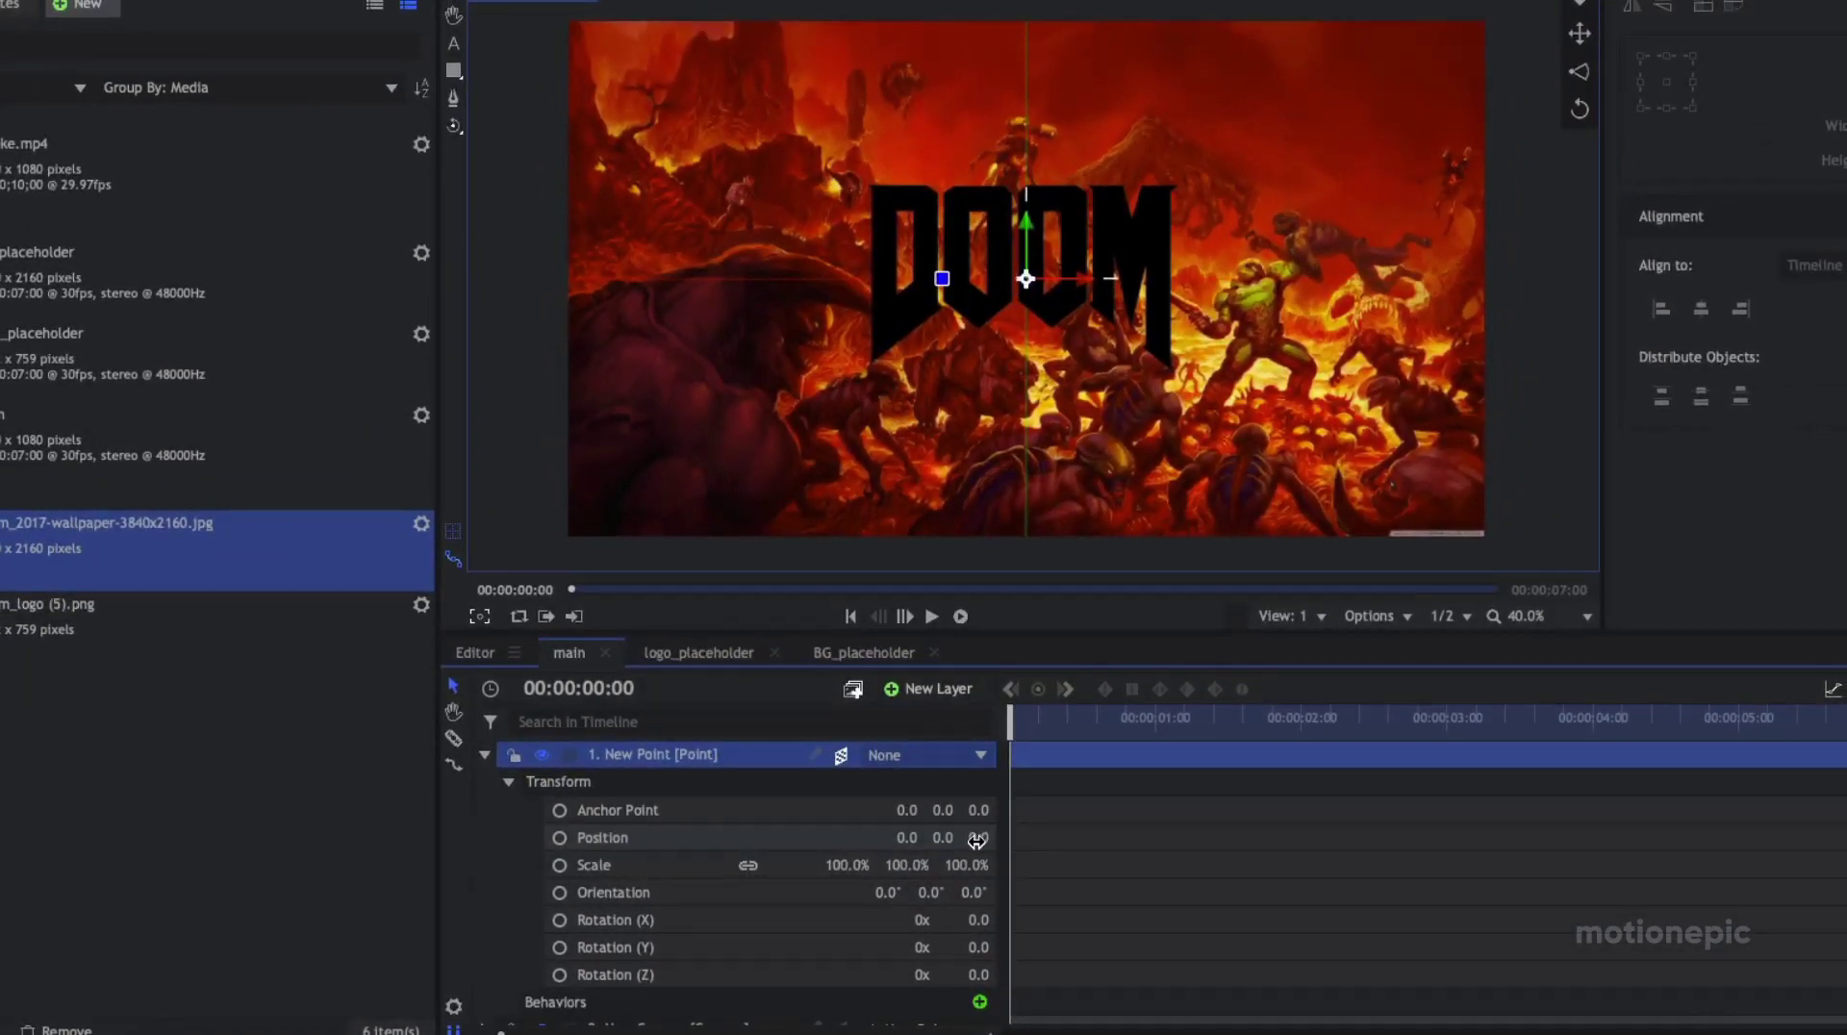
{"action": "mouse_move", "coordinate": [971, 838]}
{"action": "left_mouse_down"}
{"action": "mouse_move", "coordinate": [1059, 838]}
{"action": "mouse_move", "coordinate": [799, 838]}
{"action": "mouse_move", "coordinate": [1121, 838]}
{"action": "mouse_move", "coordinate": [977, 840]}
{"action": "left_mouse_up"}
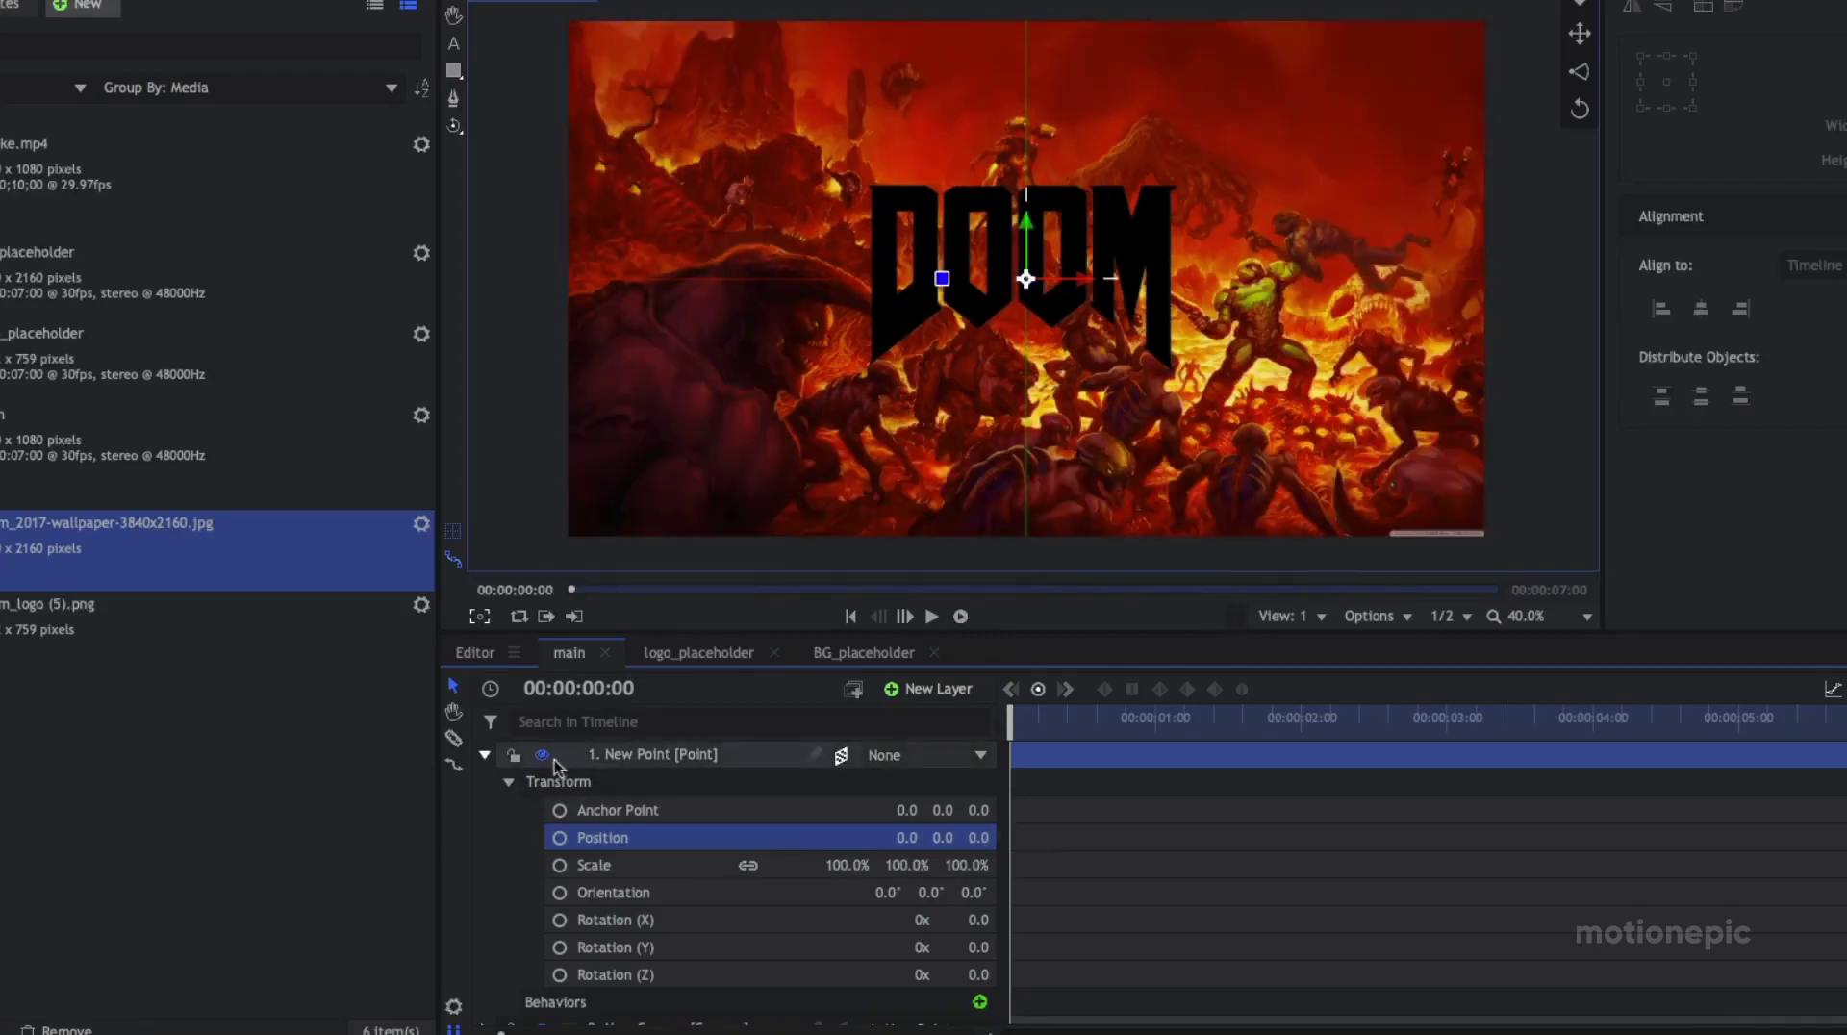
{"action": "left_click", "coordinate": [484, 756]}
{"action": "left_click", "coordinate": [675, 839]}
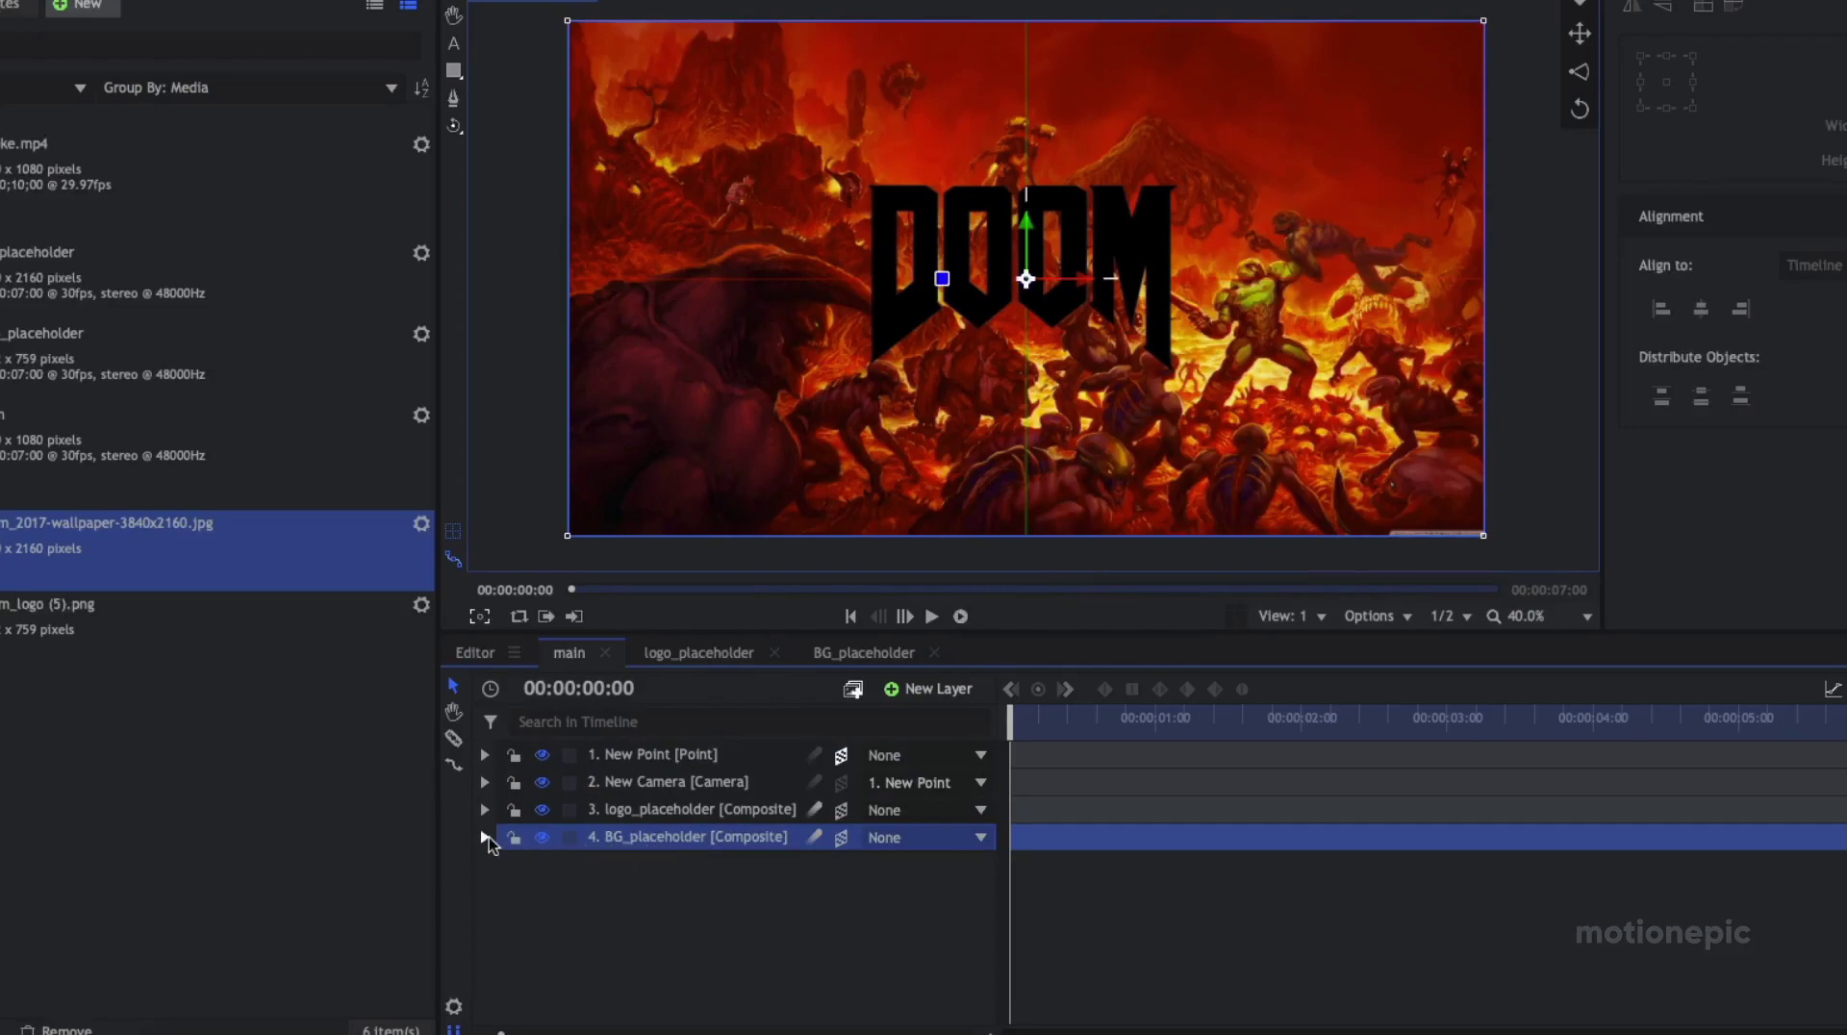
Set BG_placeholder's Position Z to -708 and its Scale to 70%.
{"action": "left_click", "coordinate": [485, 837]}
{"action": "left_click", "coordinate": [510, 920]}
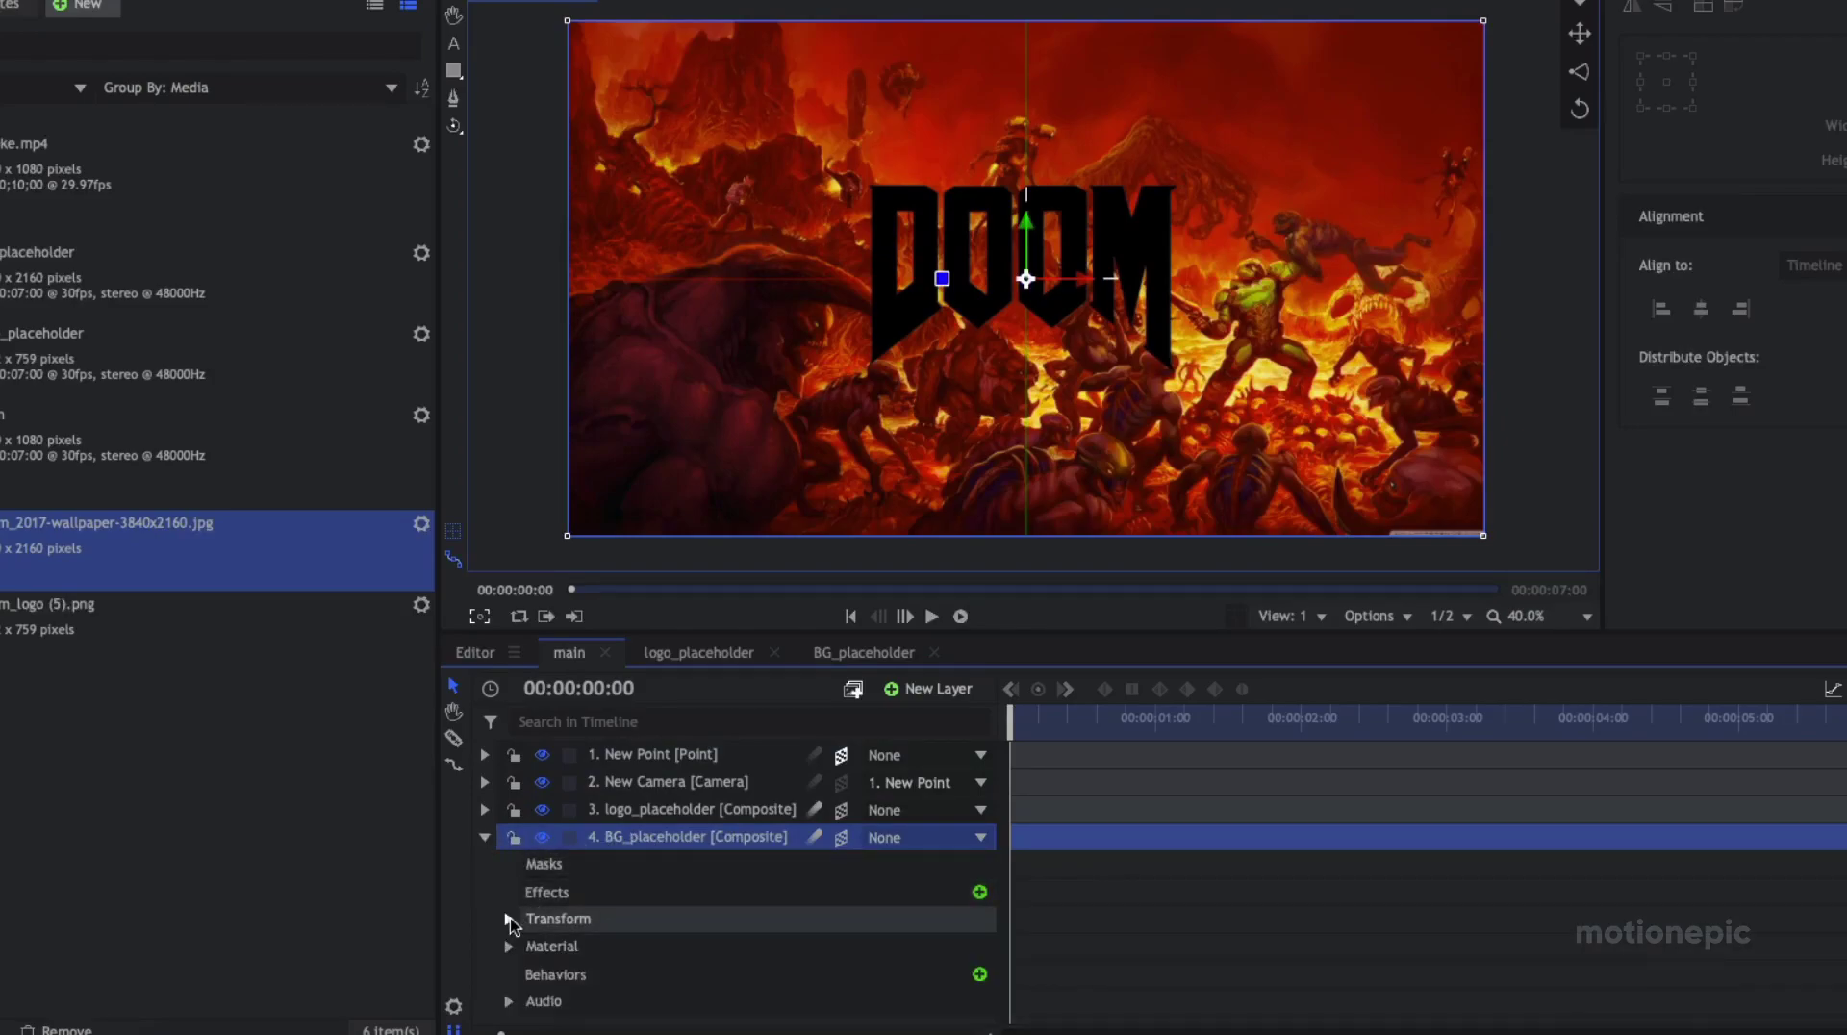
{"action": "left_click", "coordinate": [510, 920]}
{"action": "scroll", "coordinate": [746, 941], "scroll_direction": "down", "scroll_amount": 1}
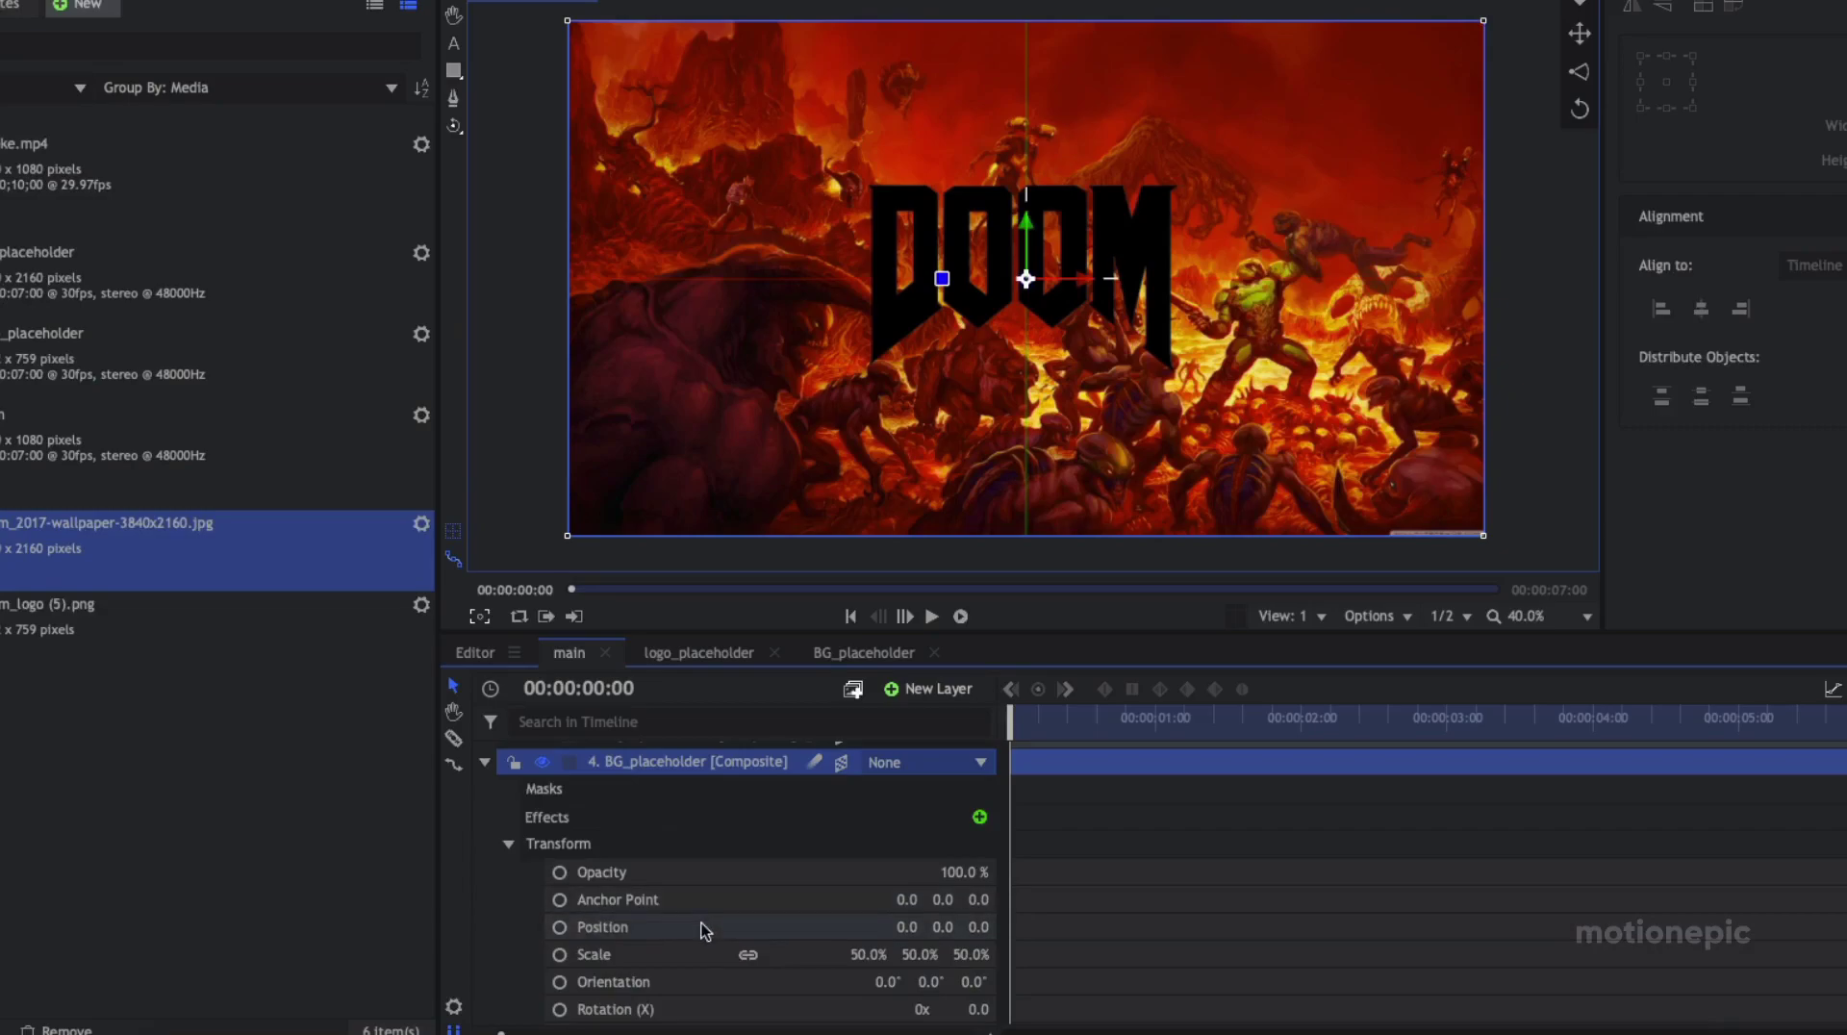
{"action": "left_click", "coordinate": [705, 929]}
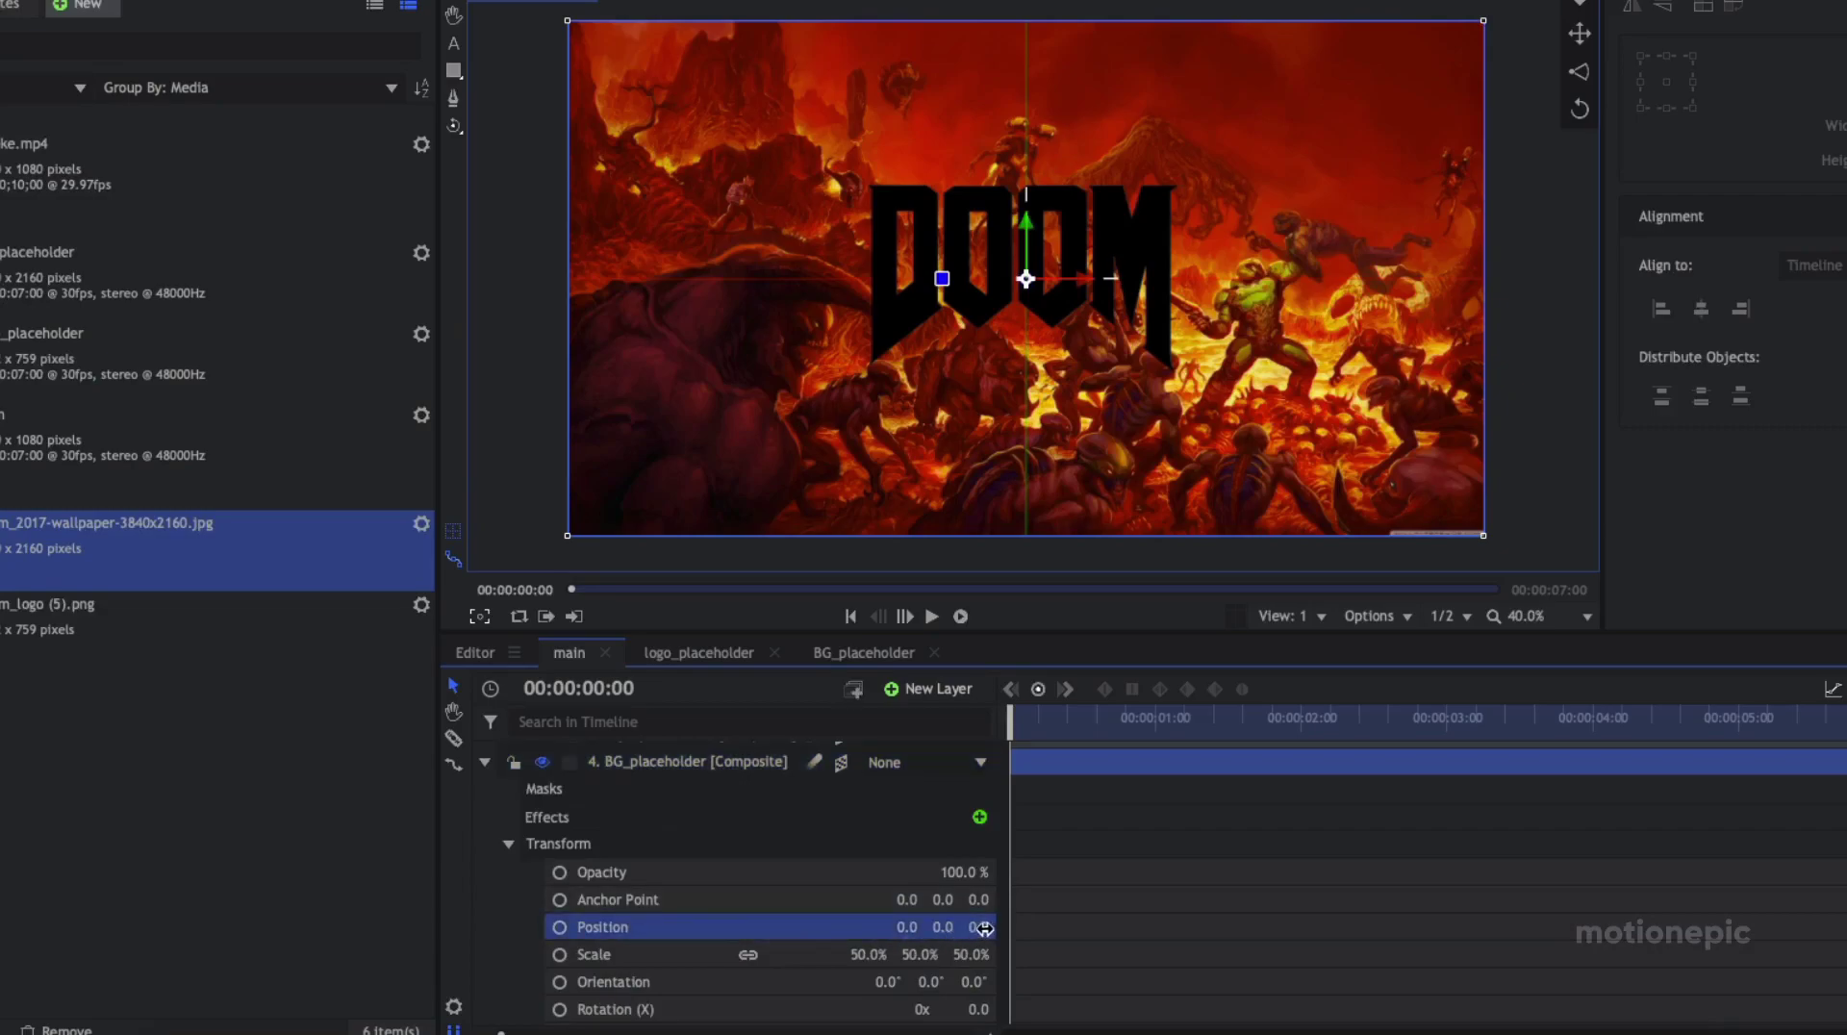
{"action": "left_click_drag", "start_coordinate": [979, 926], "coordinate": [803, 927]}
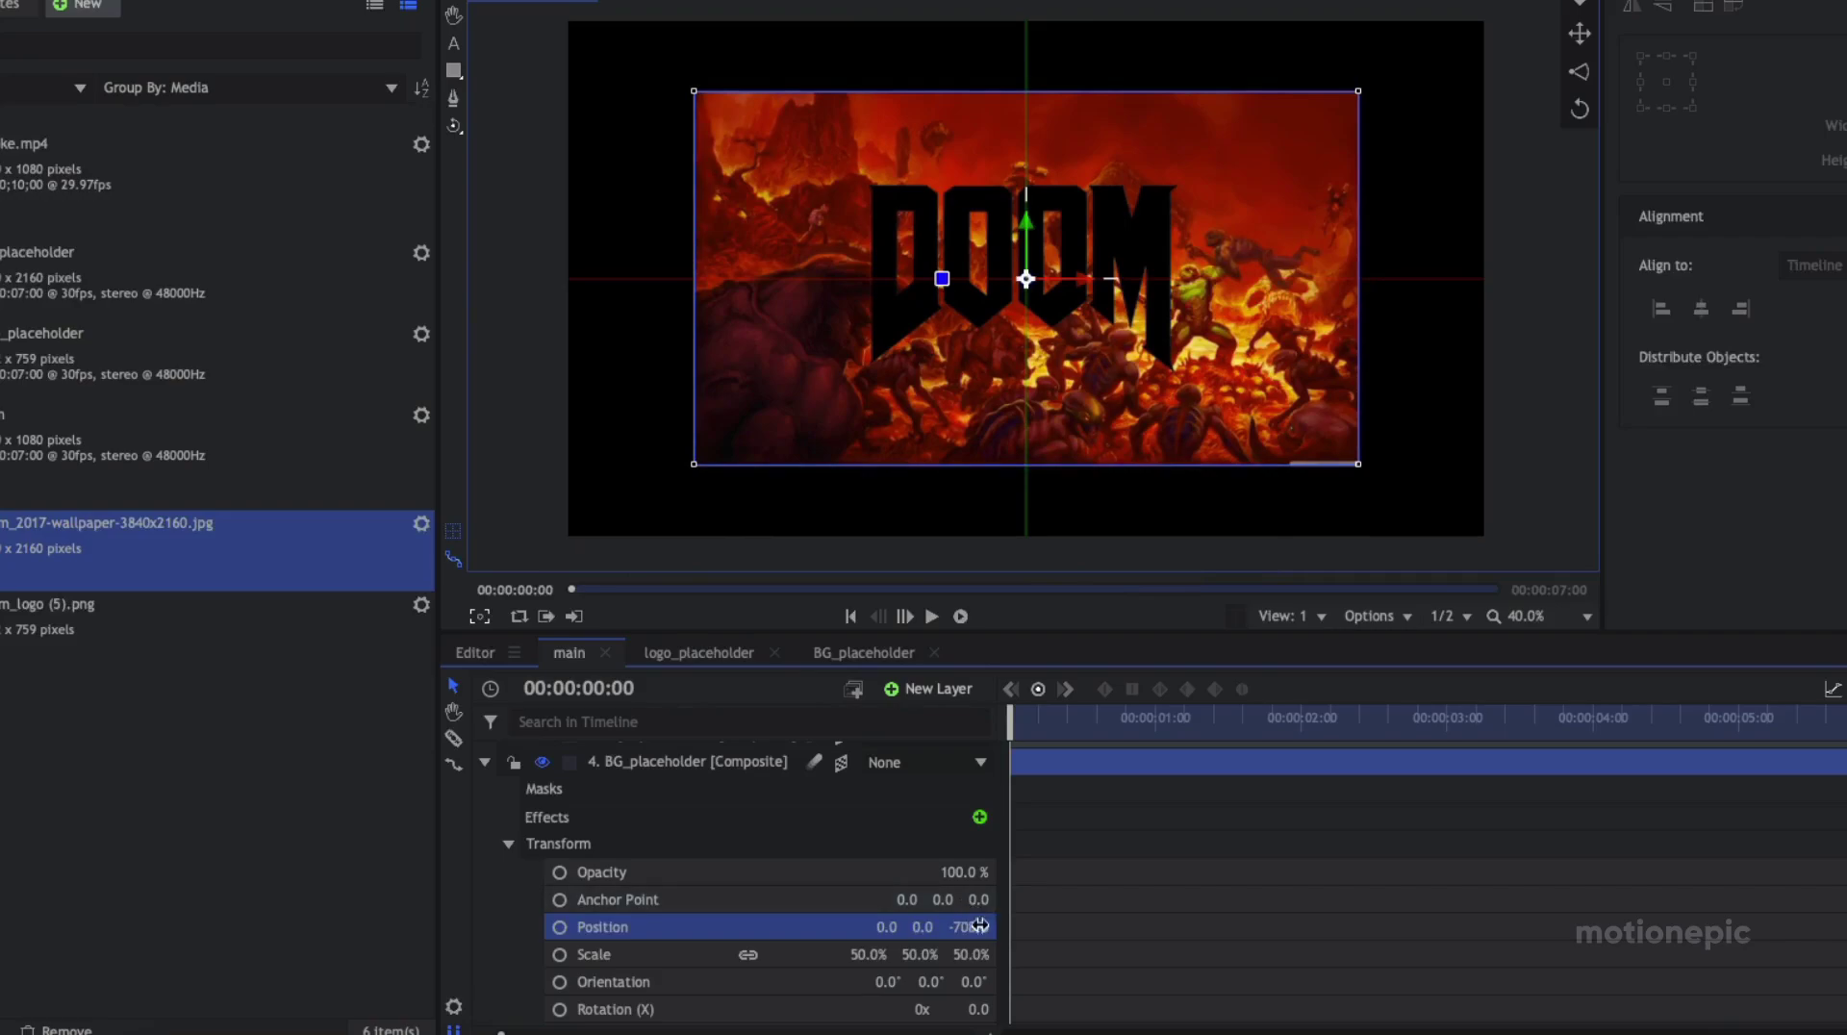
{"action": "left_click", "coordinate": [967, 954]}
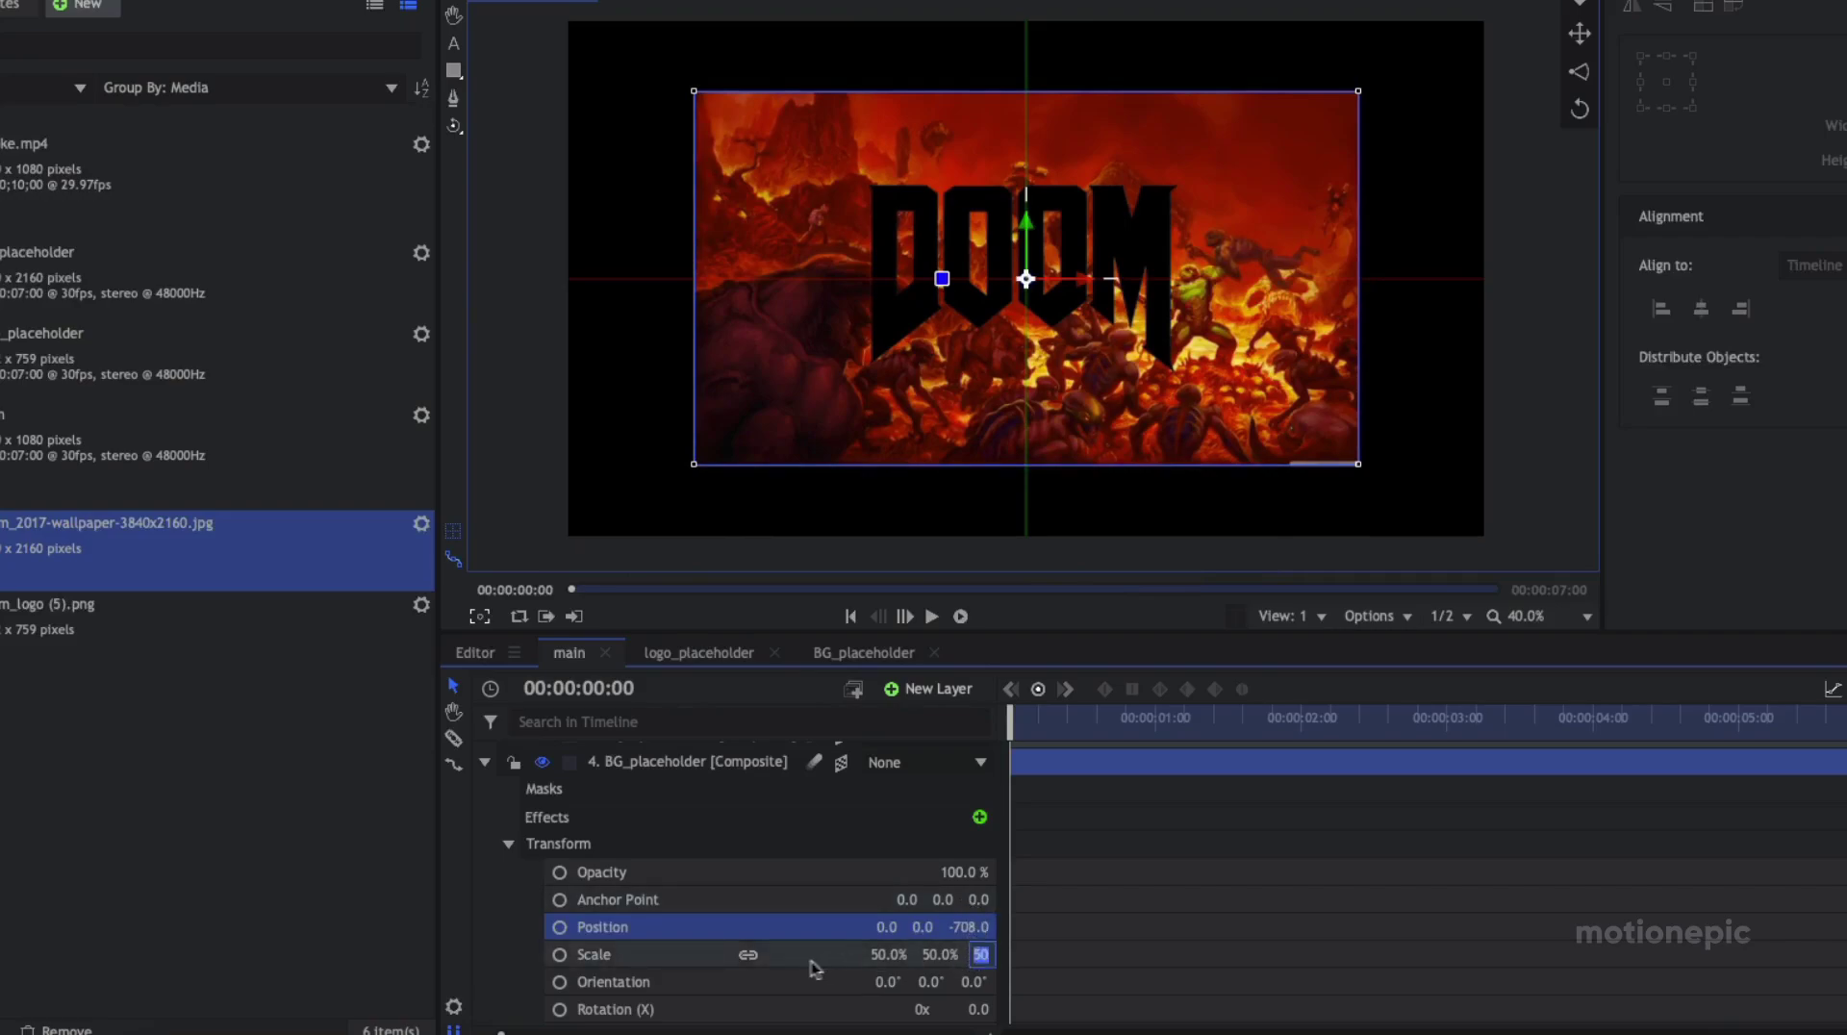
{"action": "type", "text": "70"}
{"action": "key", "text": "Return"}
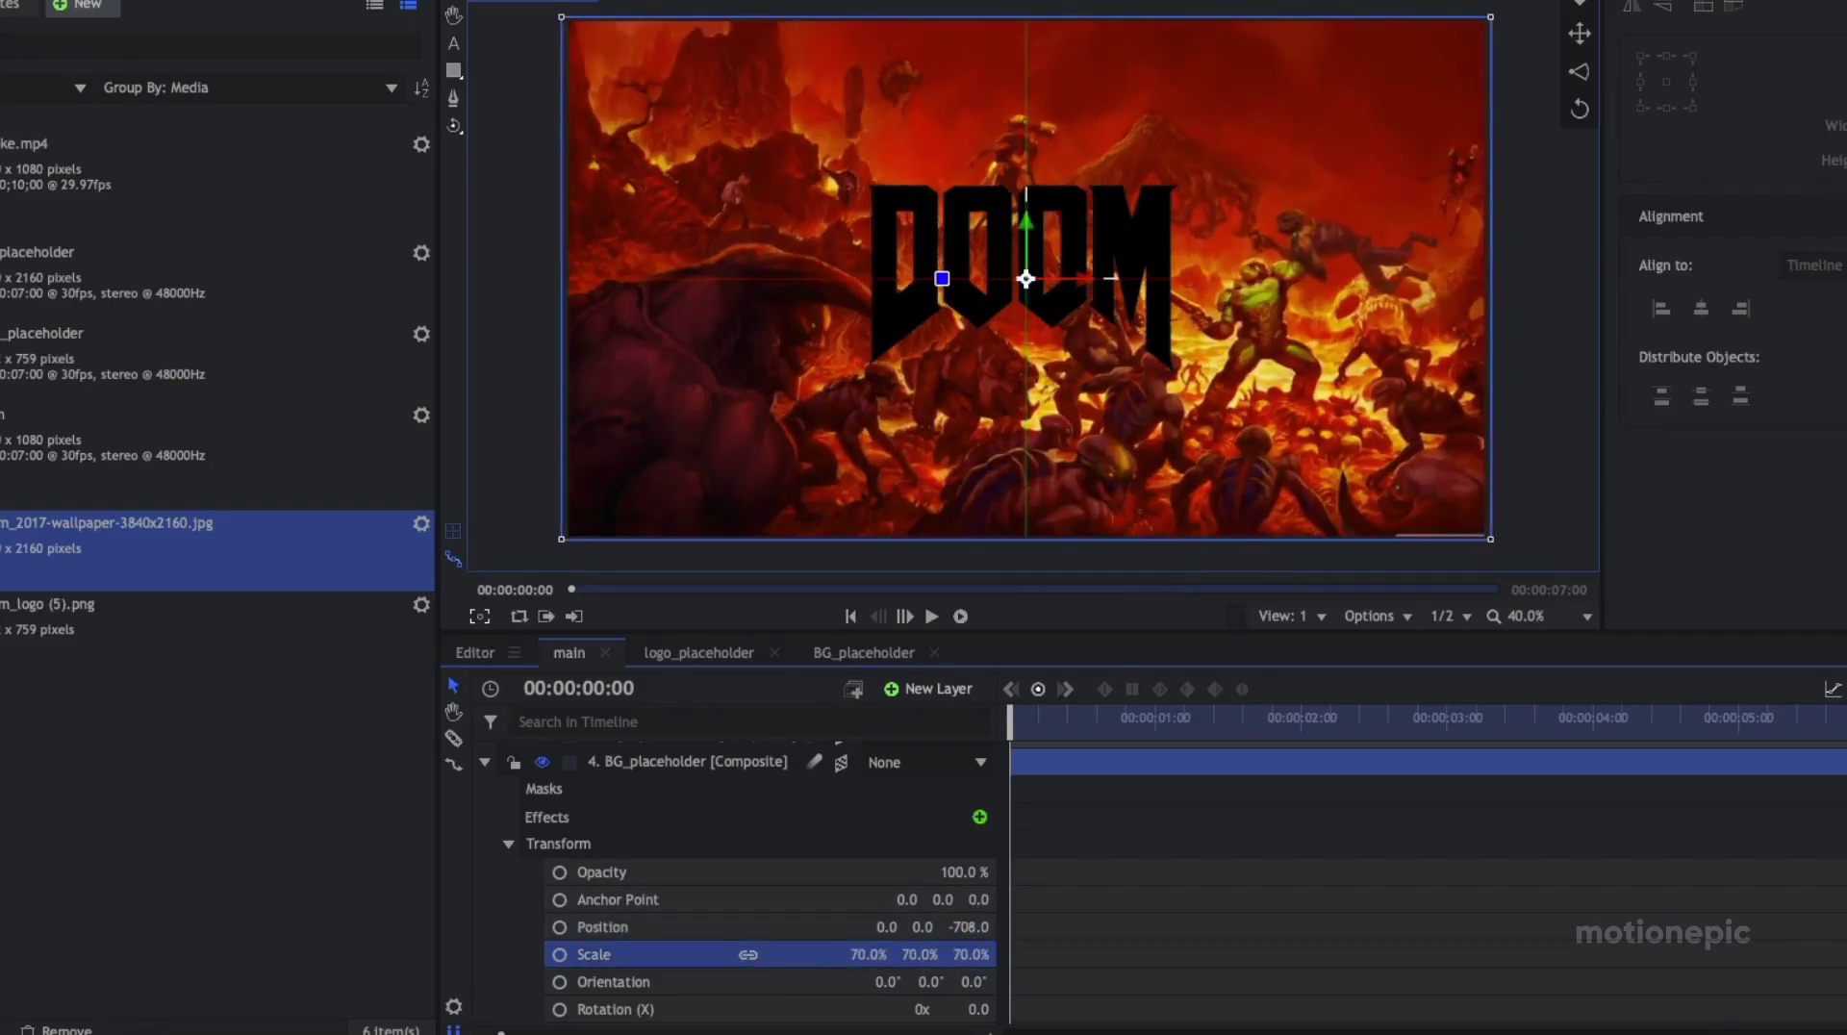
{"action": "left_click", "coordinate": [484, 762]}
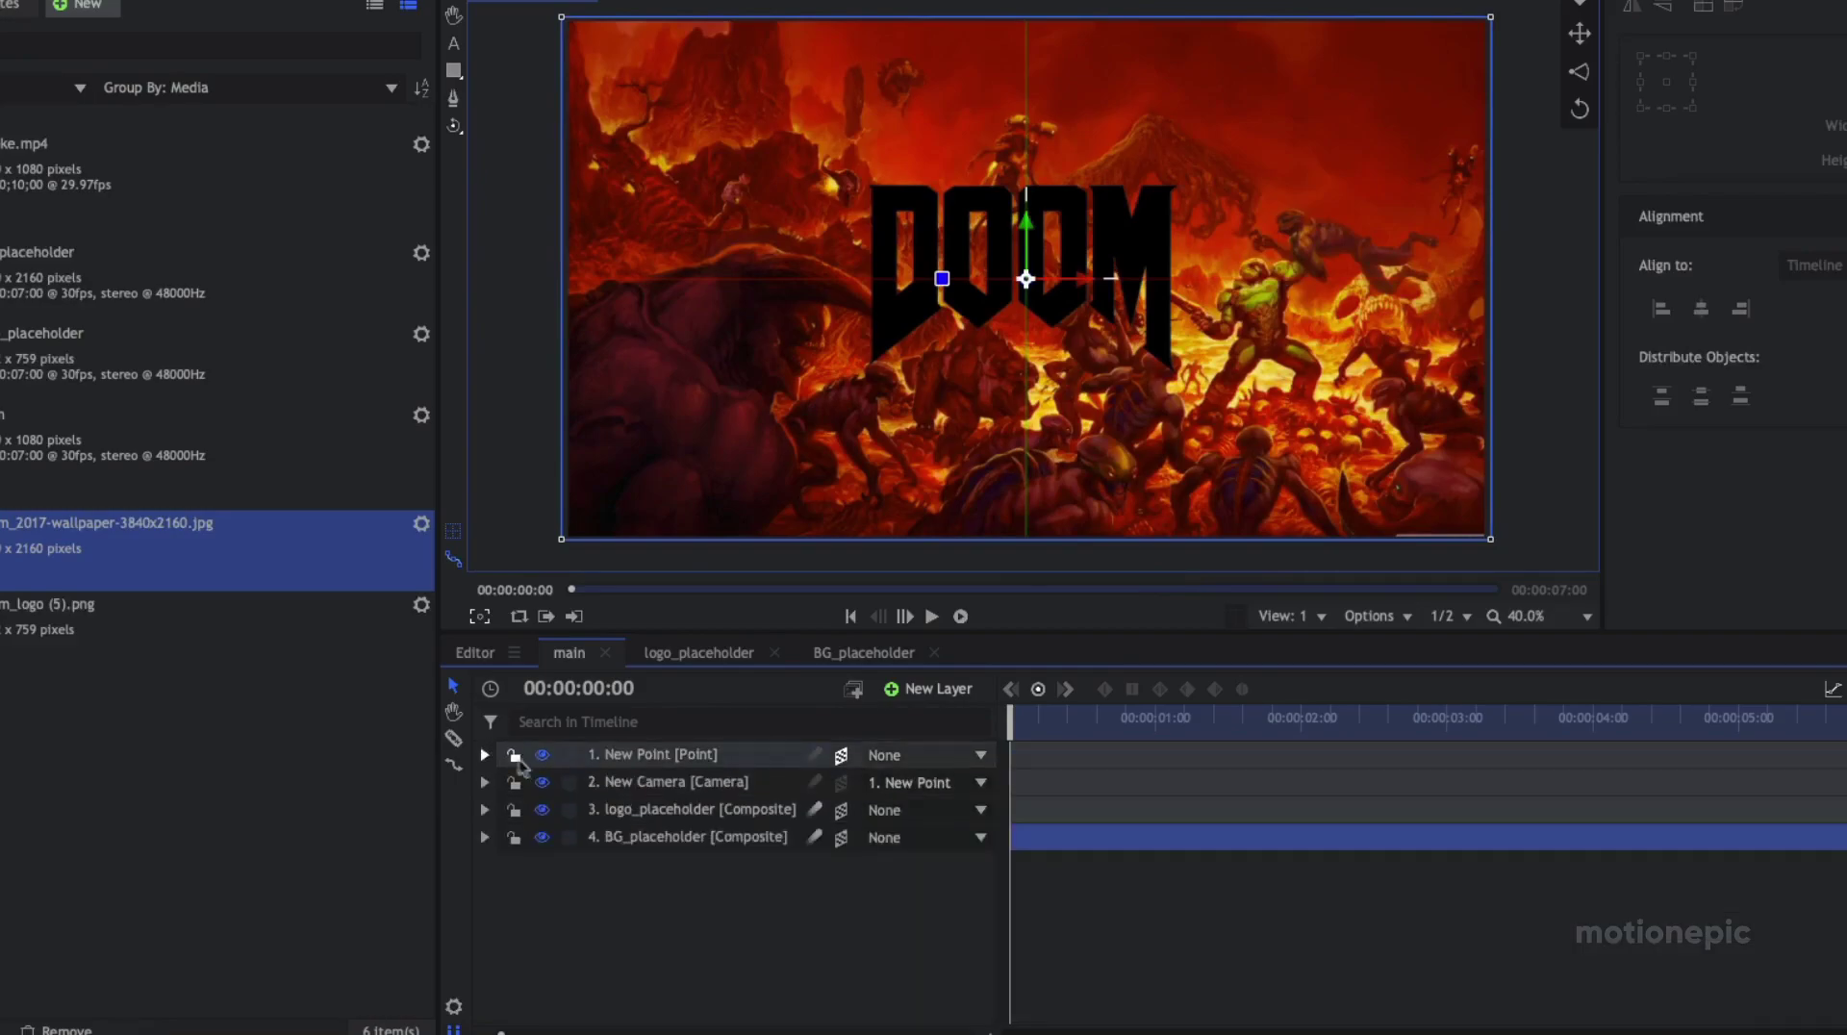
{"action": "left_click", "coordinate": [484, 760]}
{"action": "left_click", "coordinate": [486, 757]}
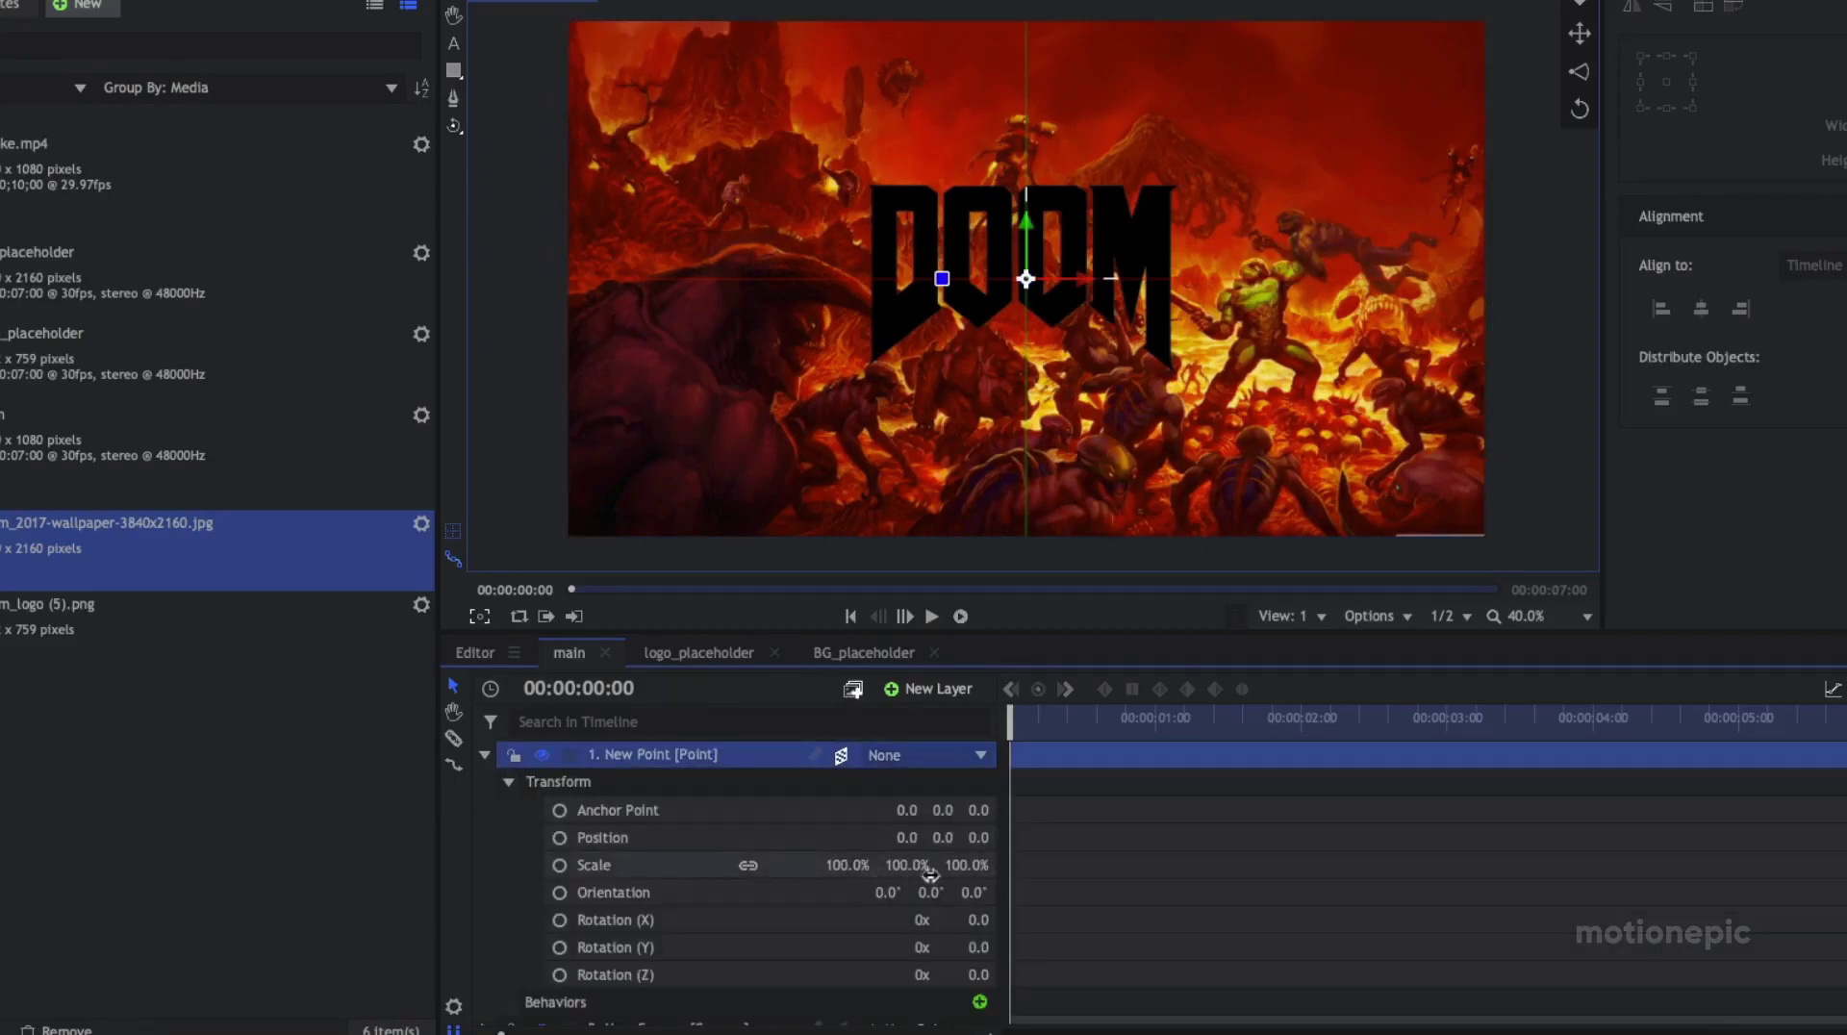
{"action": "mouse_move", "coordinate": [983, 839]}
{"action": "left_mouse_down"}
{"action": "mouse_move", "coordinate": [750, 839]}
{"action": "mouse_move", "coordinate": [1001, 842]}
{"action": "left_mouse_up"}
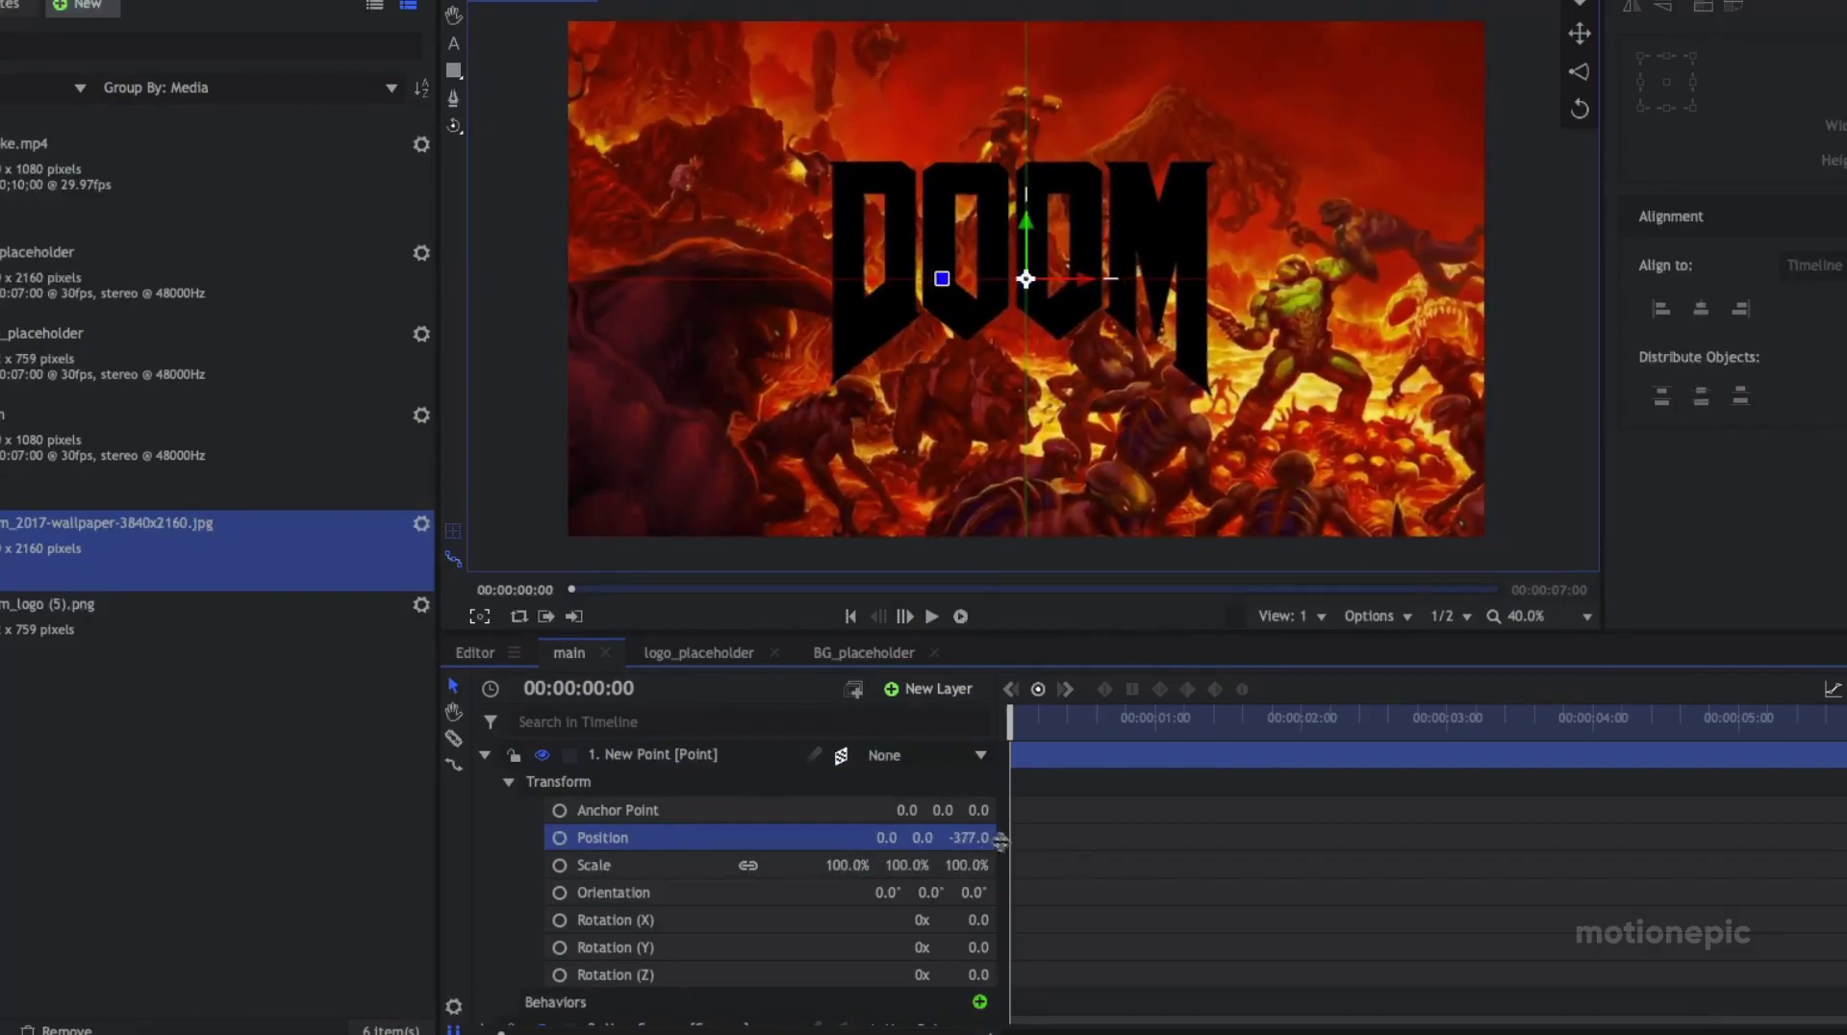
{"action": "key", "text": "ctrl+z"}
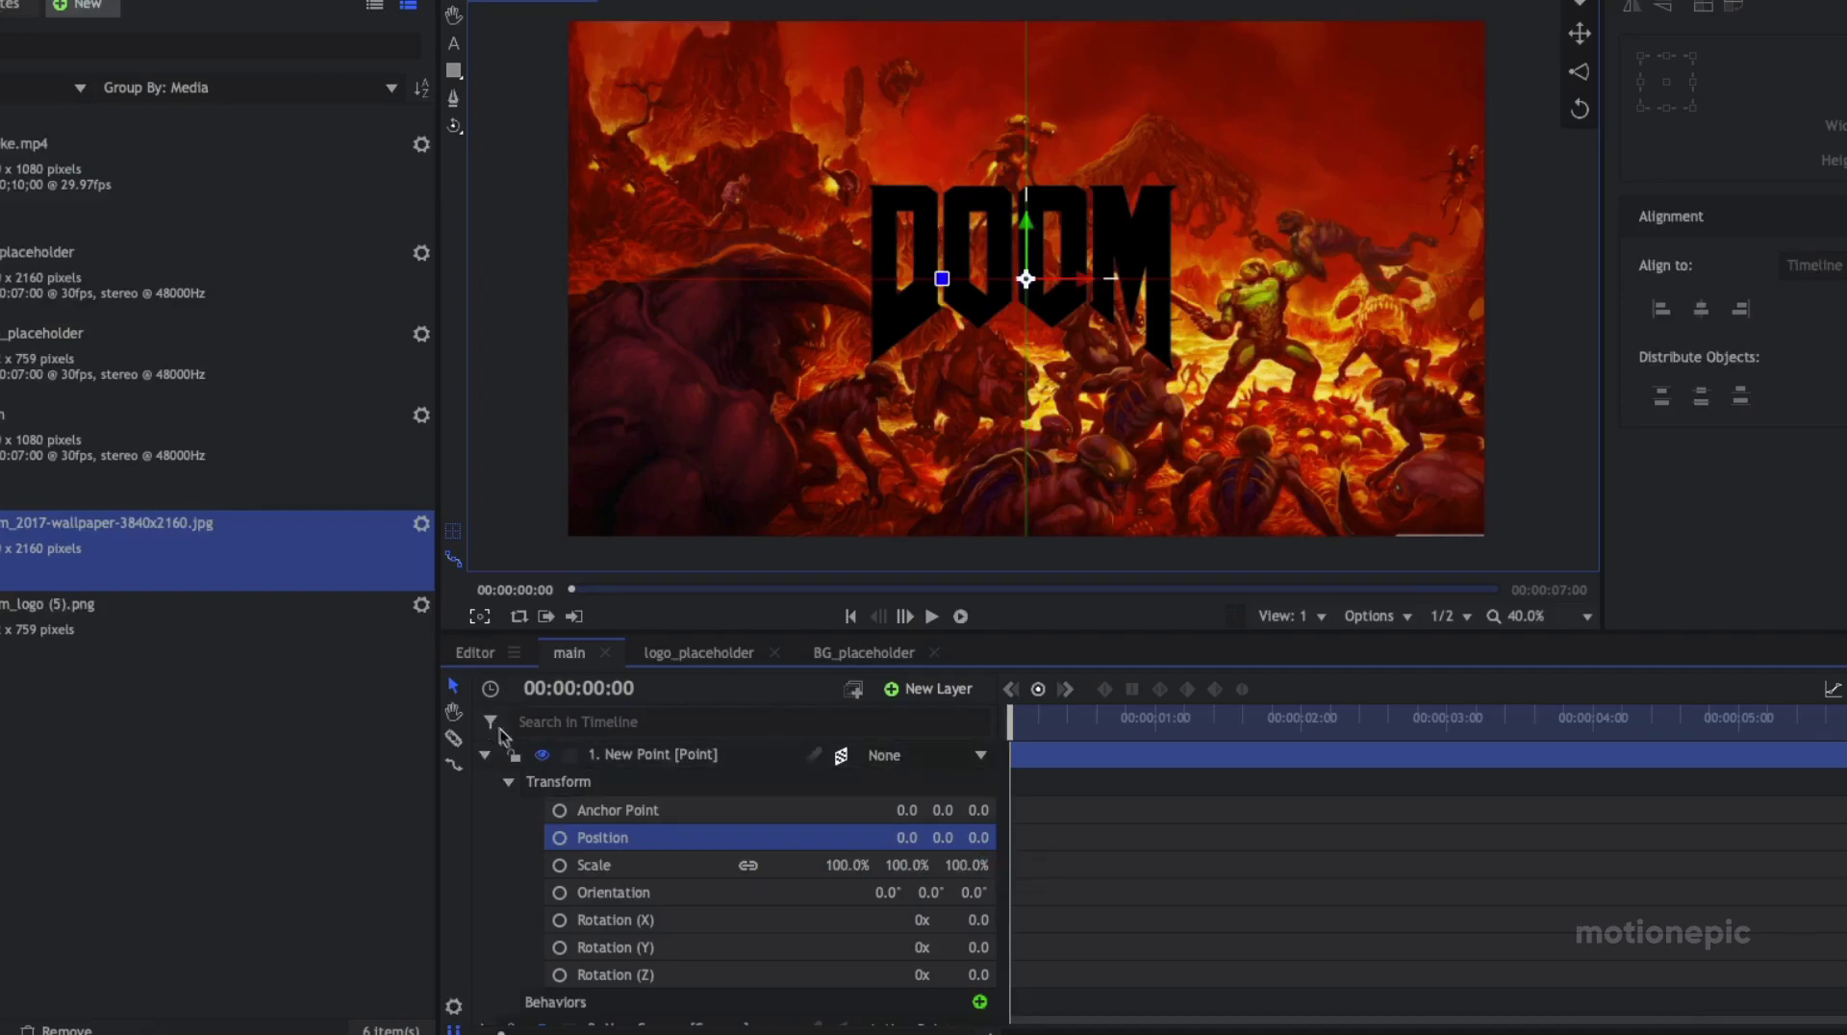
{"action": "left_click", "coordinate": [485, 756]}
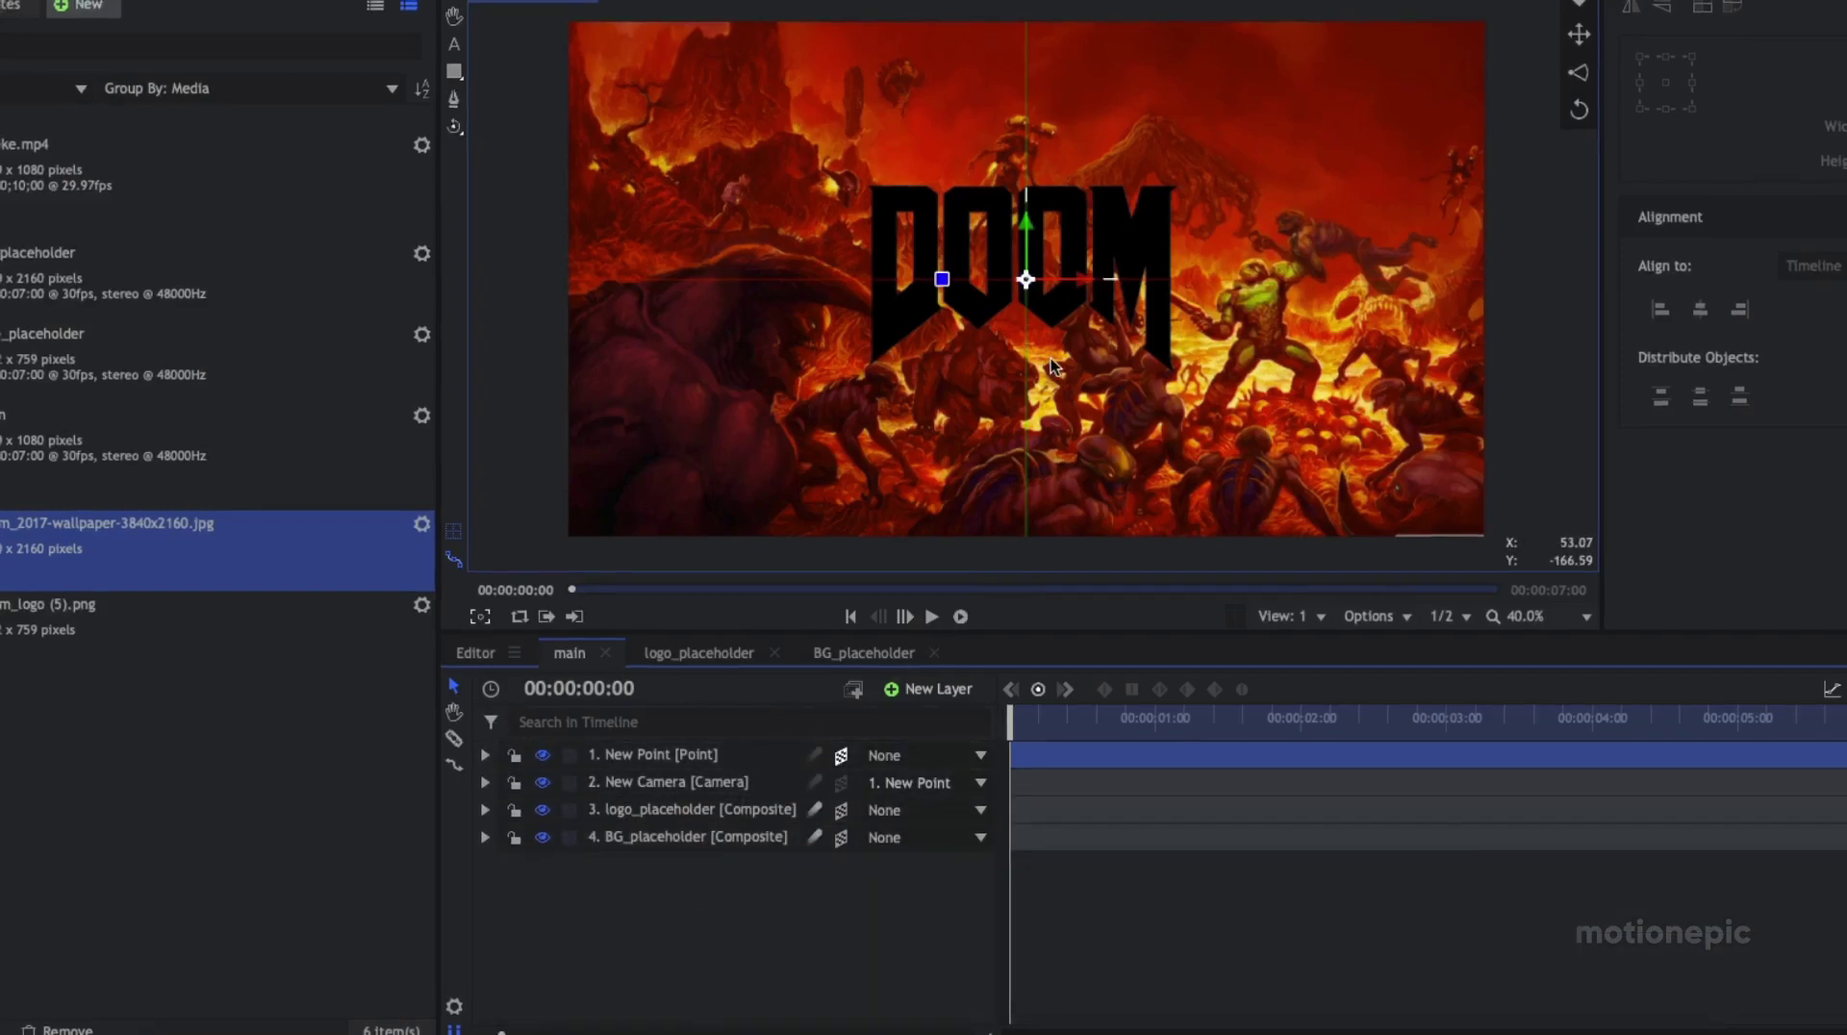
{"action": "scroll", "coordinate": [924, 284], "scroll_direction": "down", "scroll_amount": 2}
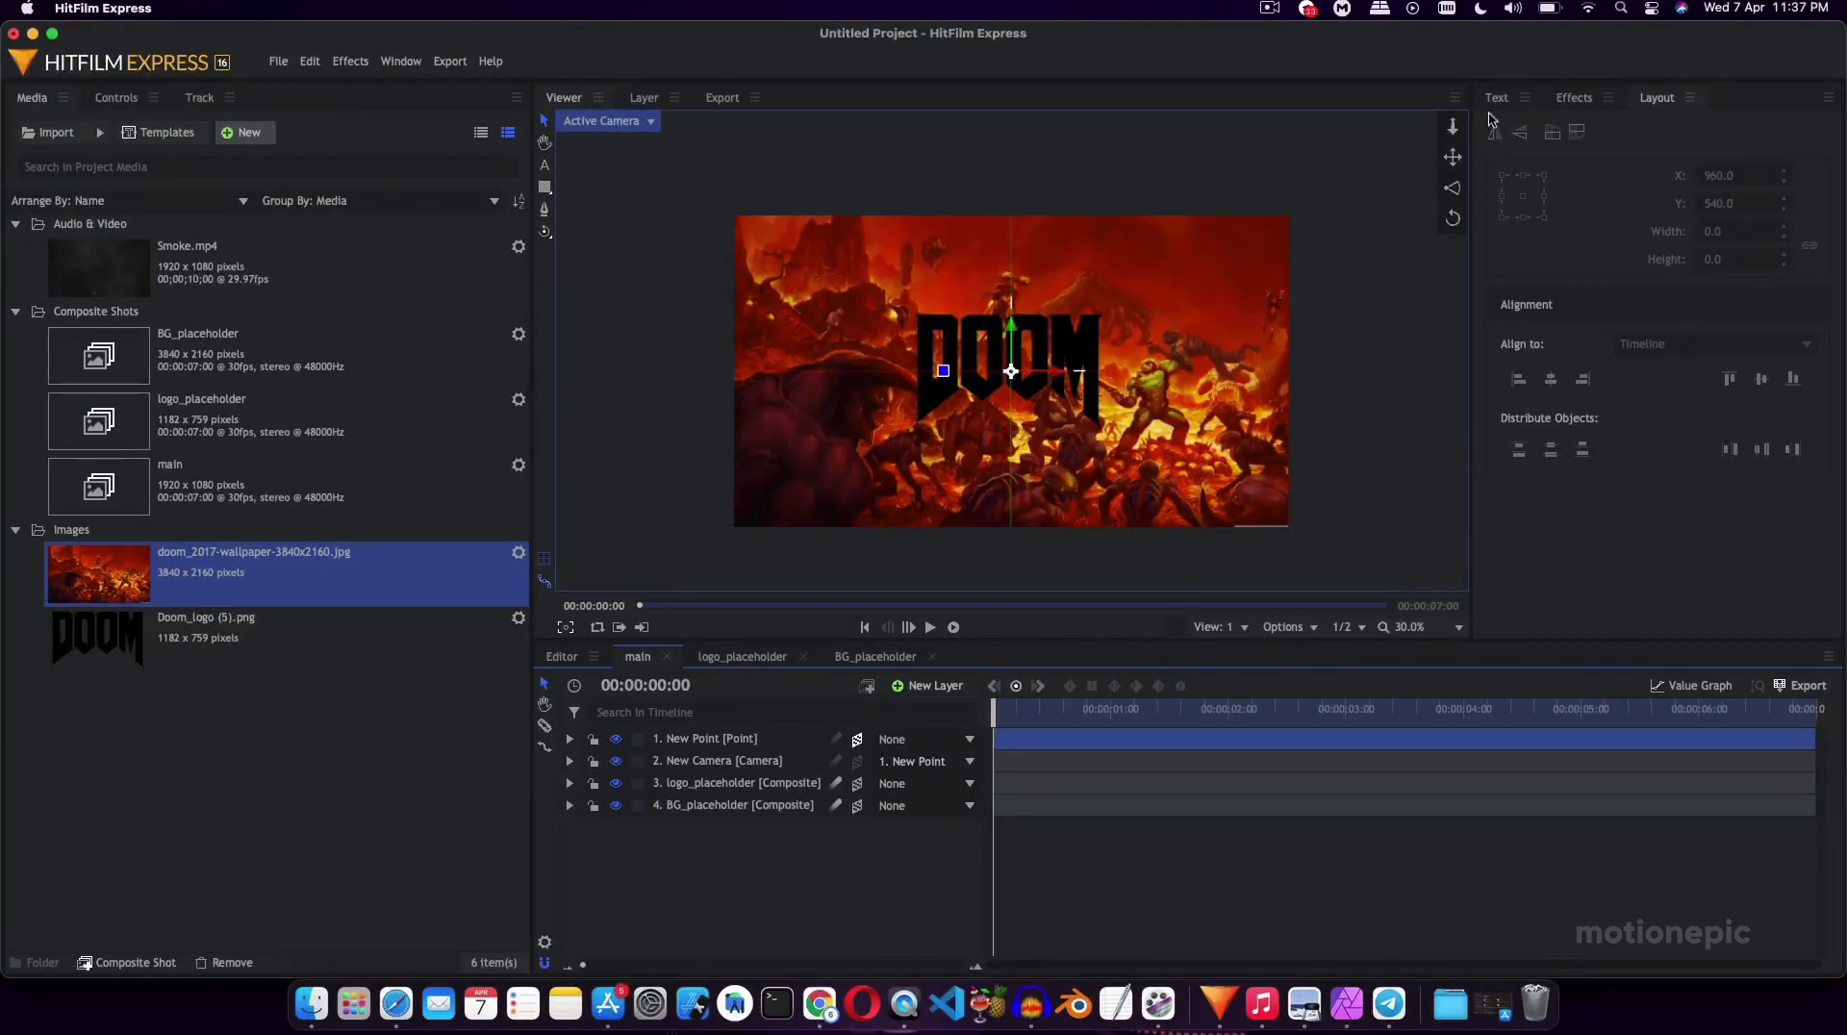
Apply the Set Matte effect to BG_placeholder and hide the logo_placeholder layer.
{"action": "left_click", "coordinate": [1560, 101]}
{"action": "left_click", "coordinate": [1541, 132]}
{"action": "type", "text": "se"}
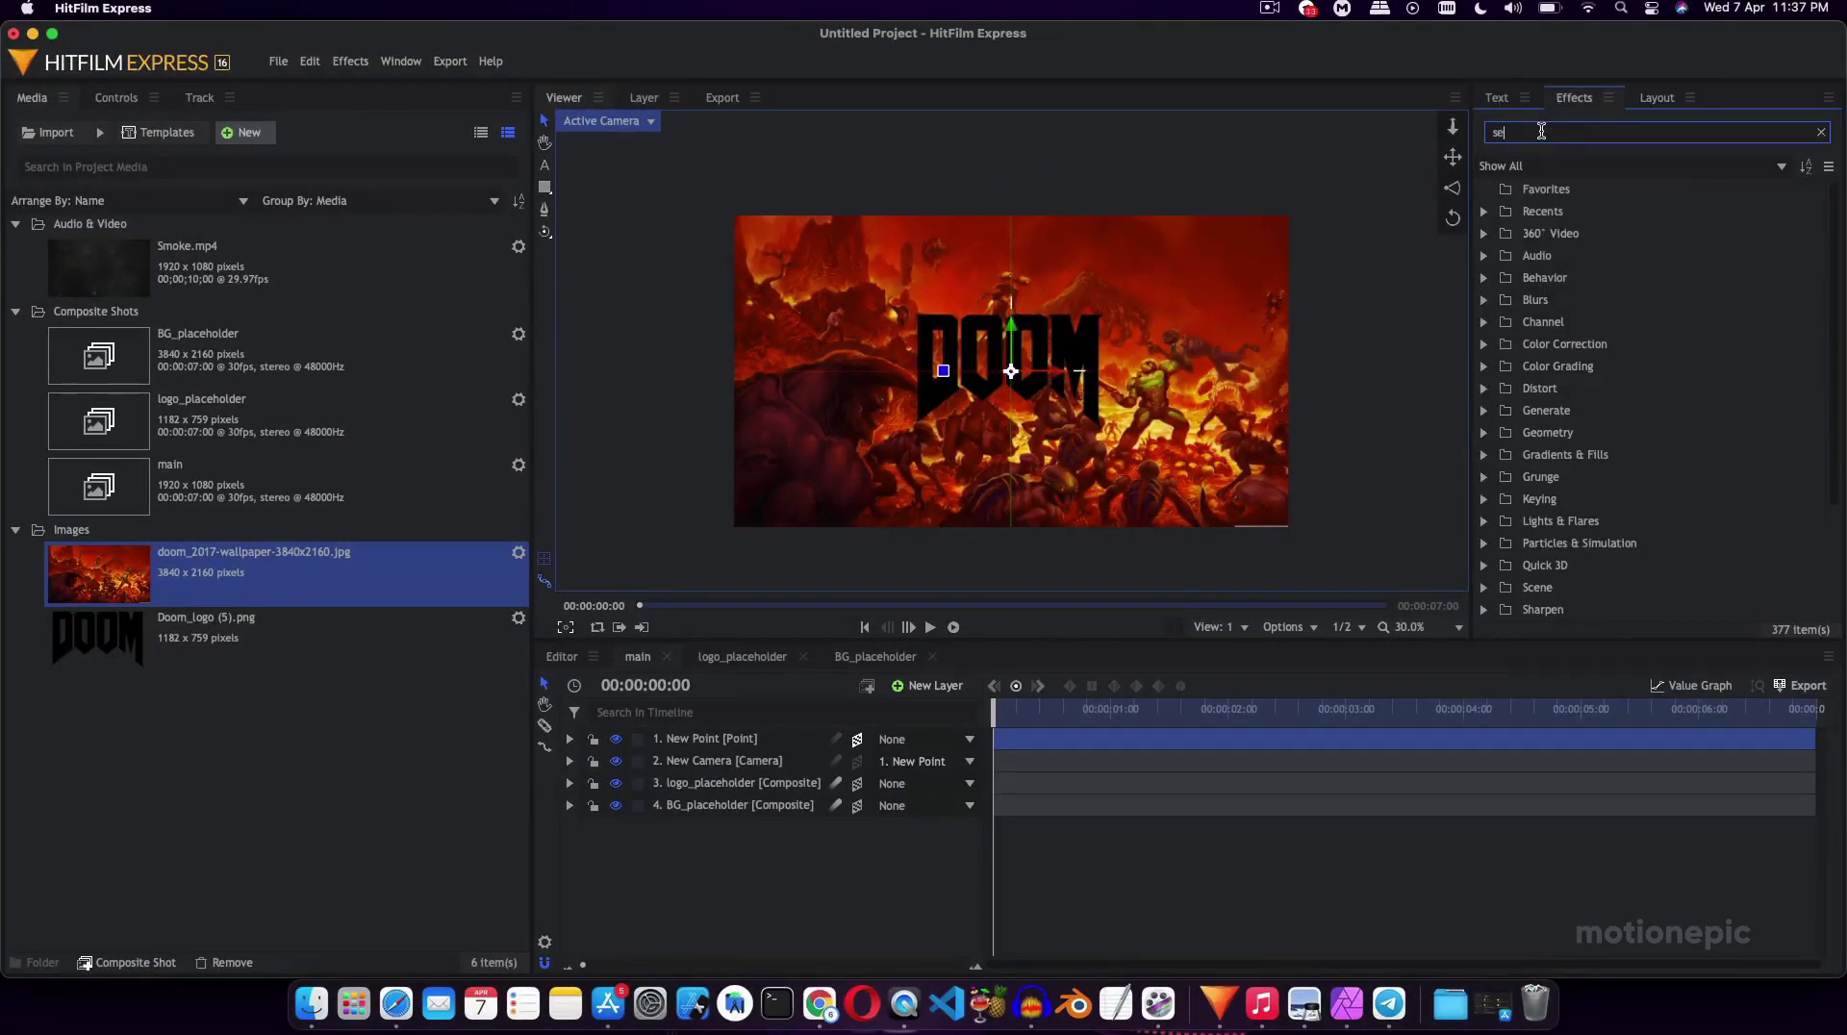
{"action": "type", "text": "t"}
{"action": "left_click", "coordinate": [1565, 213]}
{"action": "left_click_drag", "start_coordinate": [1564, 218], "coordinate": [826, 737]}
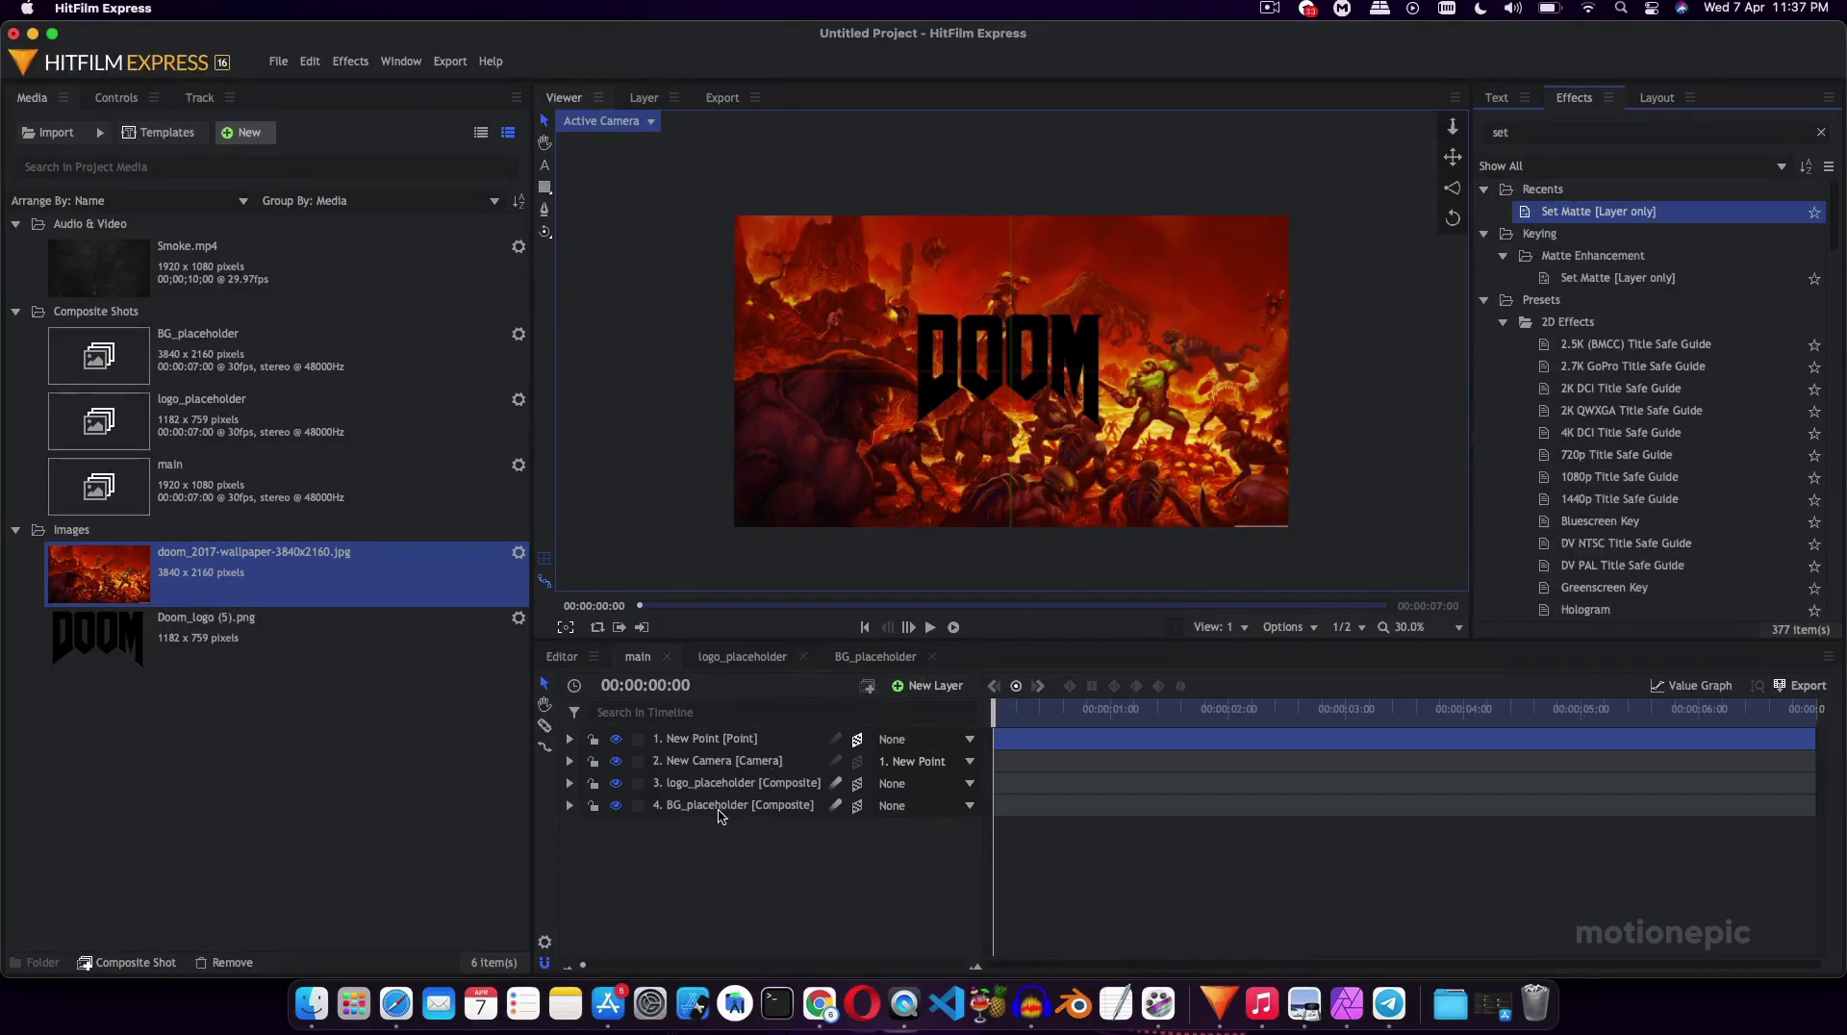
{"action": "left_click_drag", "start_coordinate": [719, 816], "coordinate": [712, 814]}
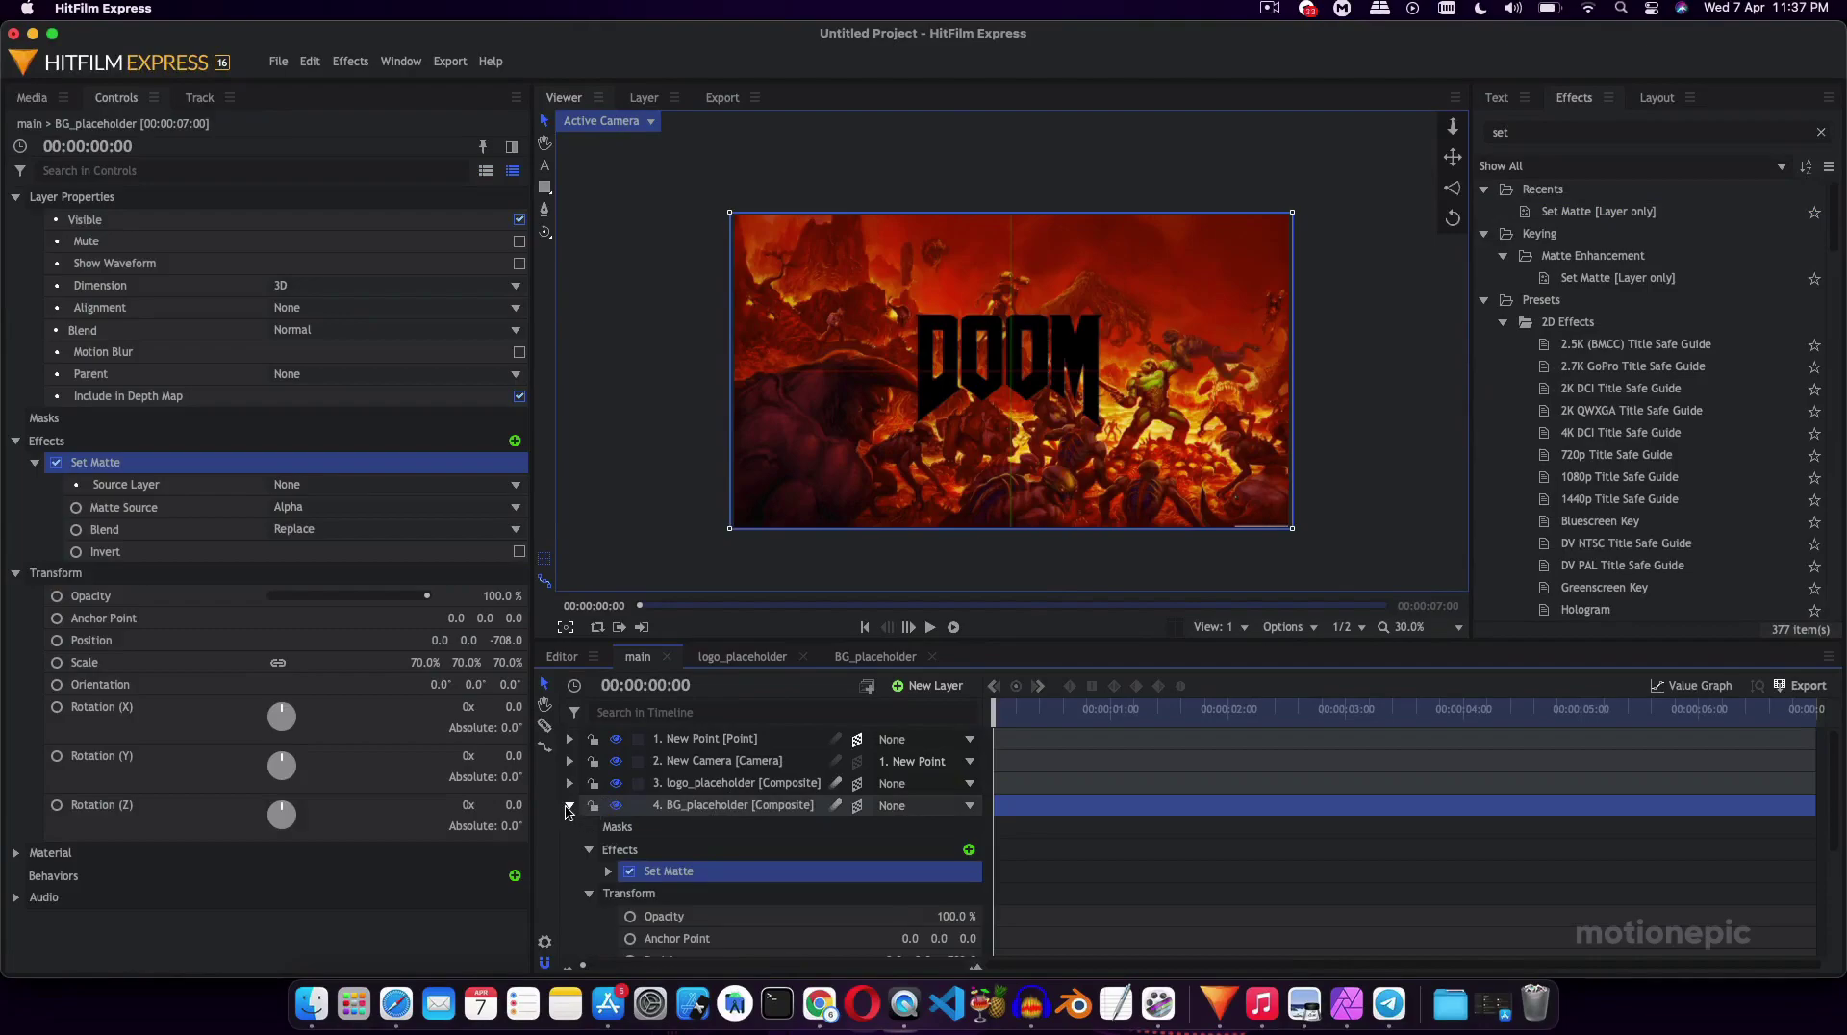
{"action": "left_click", "coordinate": [616, 784]}
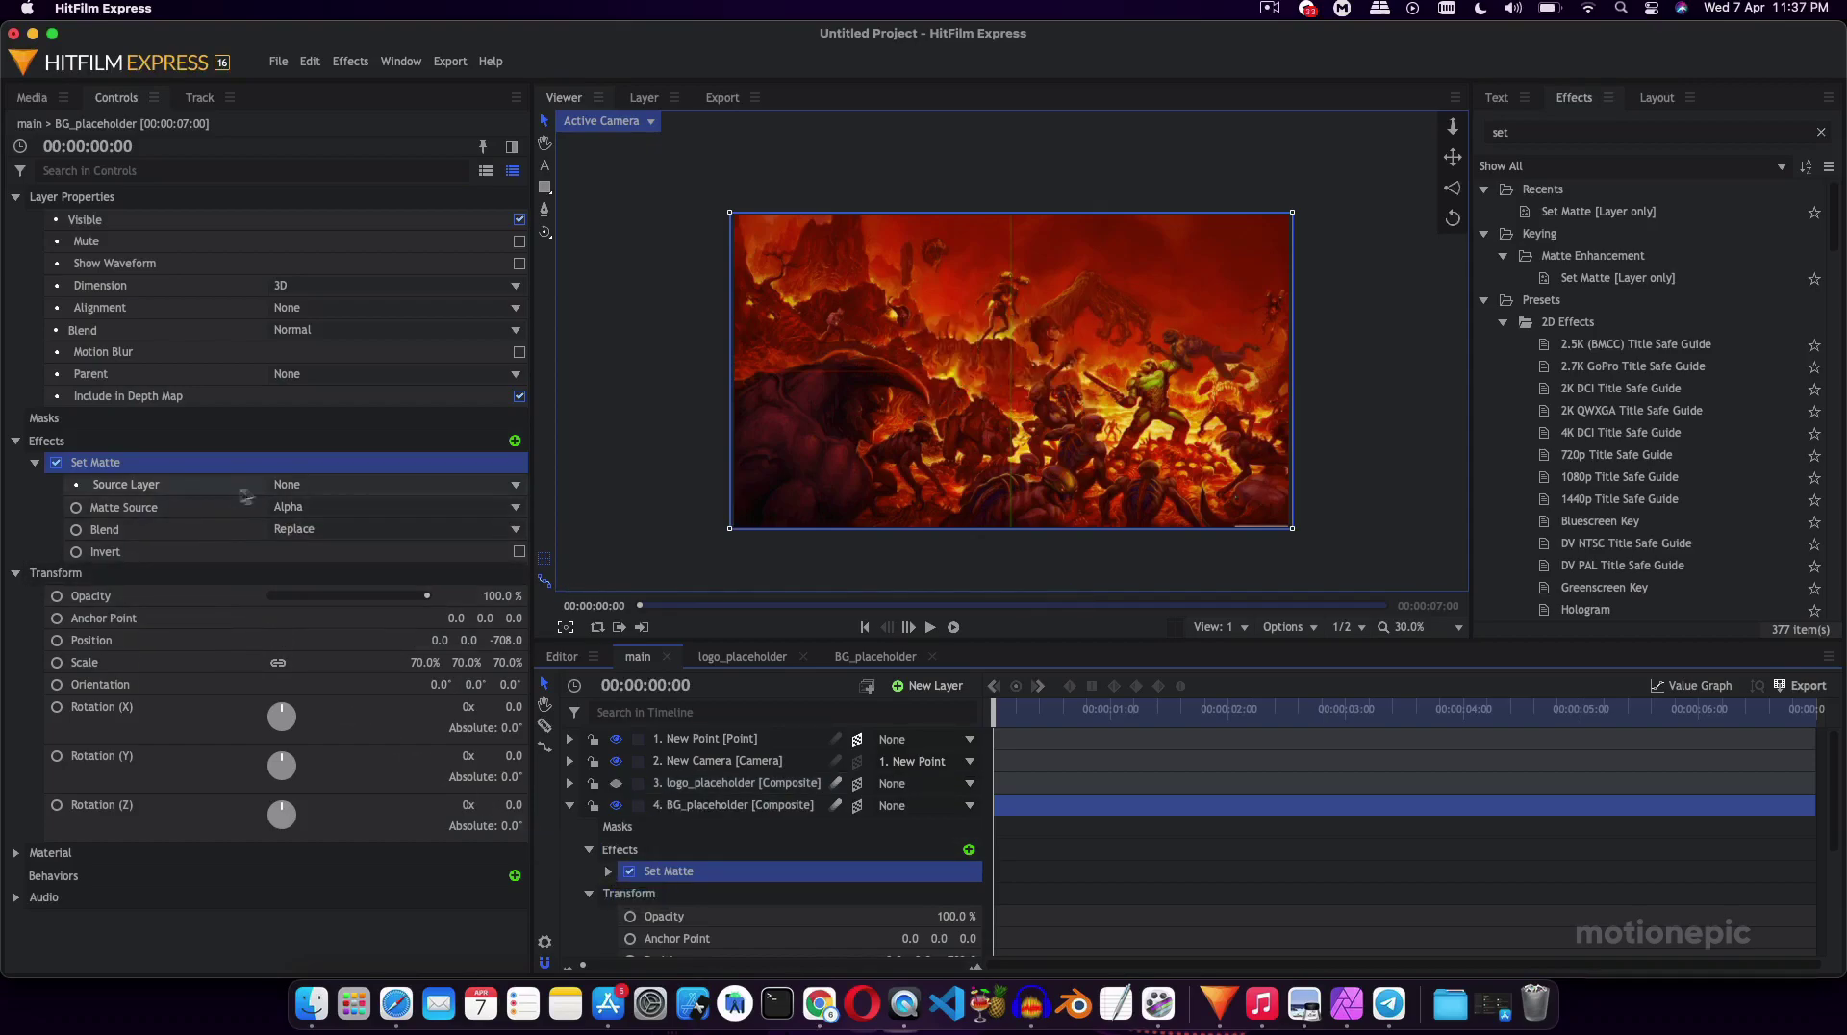
Set the matte source to logo_placeholder, blending to Subtract, with Invert ticked.
{"action": "left_click", "coordinate": [306, 486]}
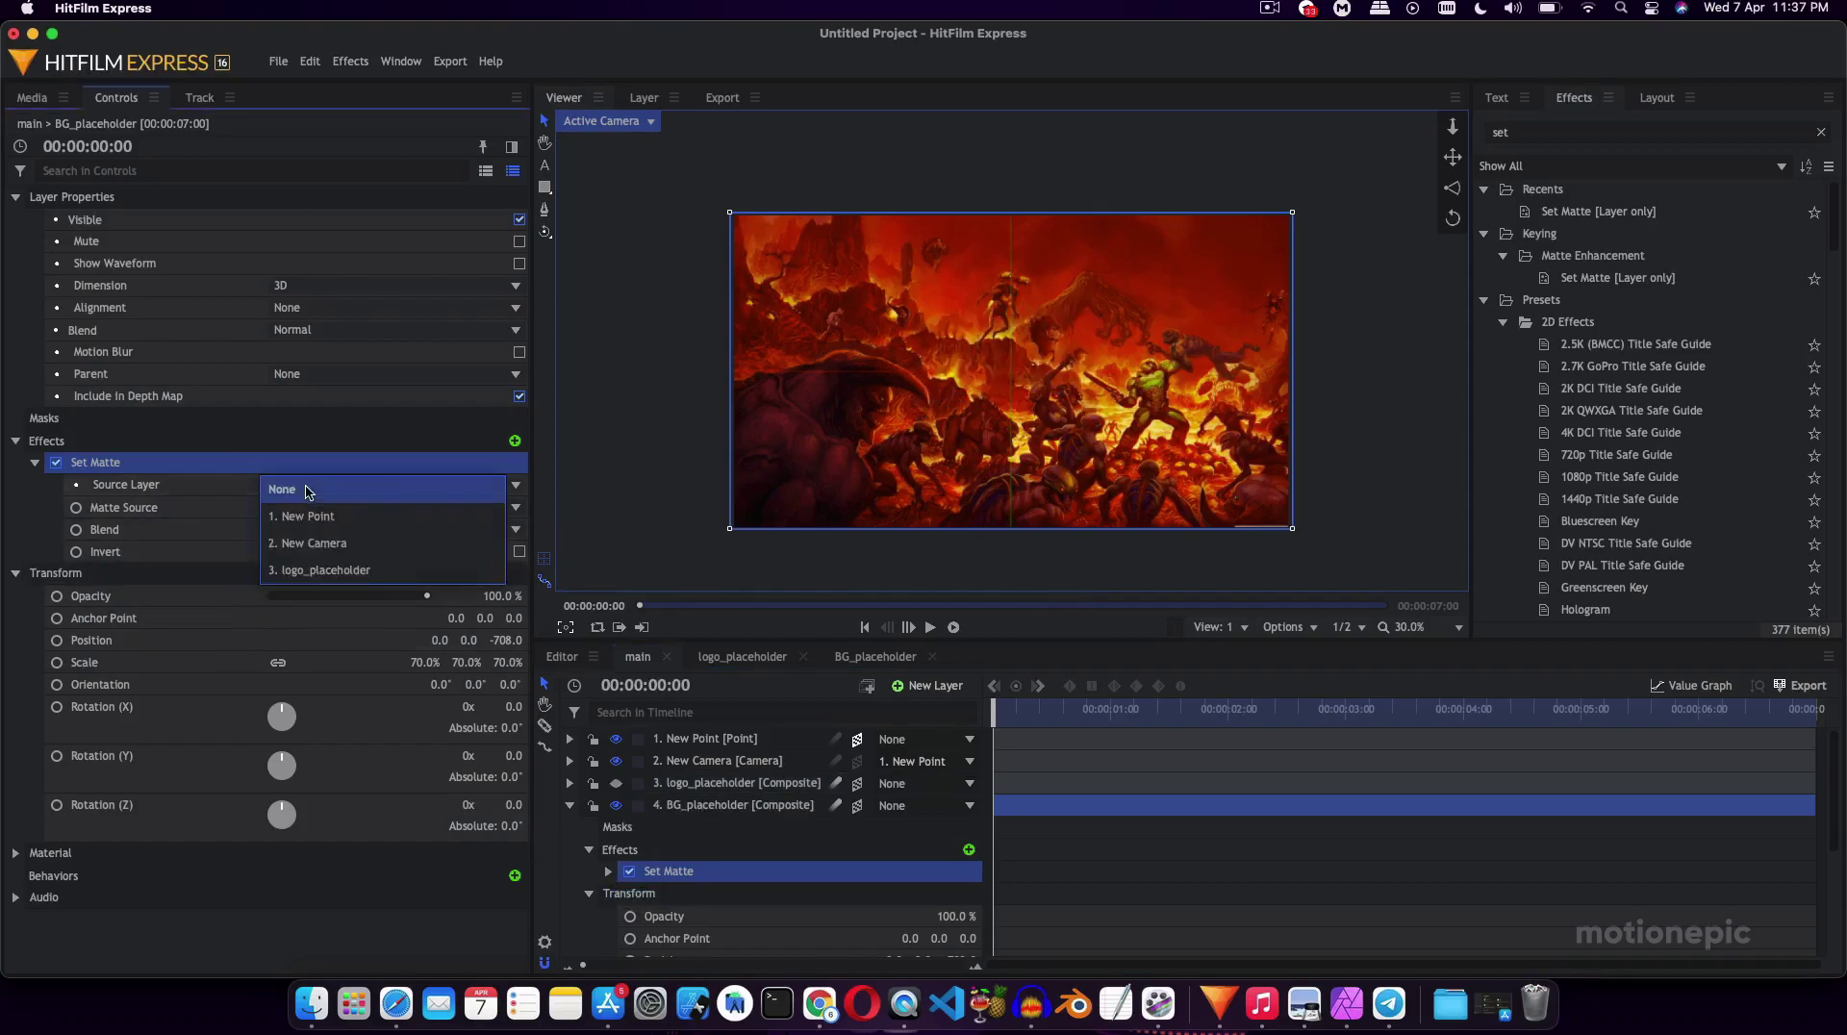
{"action": "left_click", "coordinate": [327, 571]}
{"action": "left_click", "coordinate": [325, 530]}
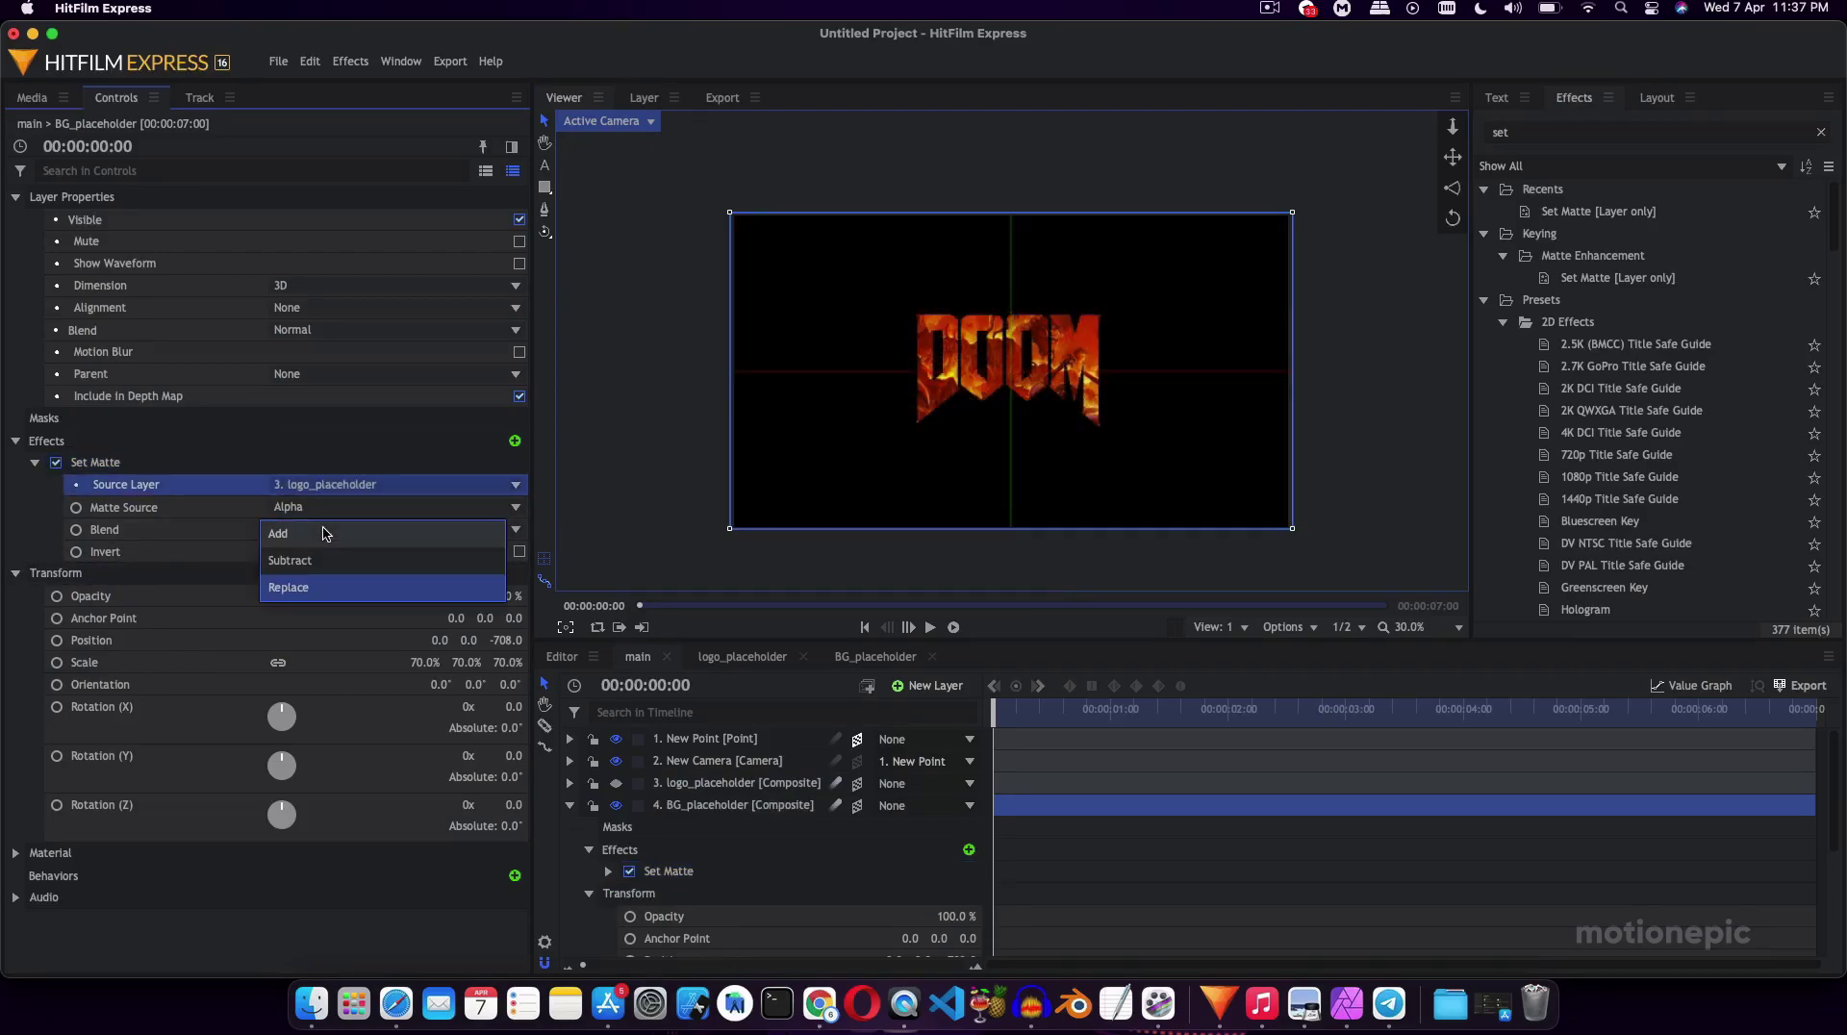
{"action": "left_click", "coordinate": [347, 561]}
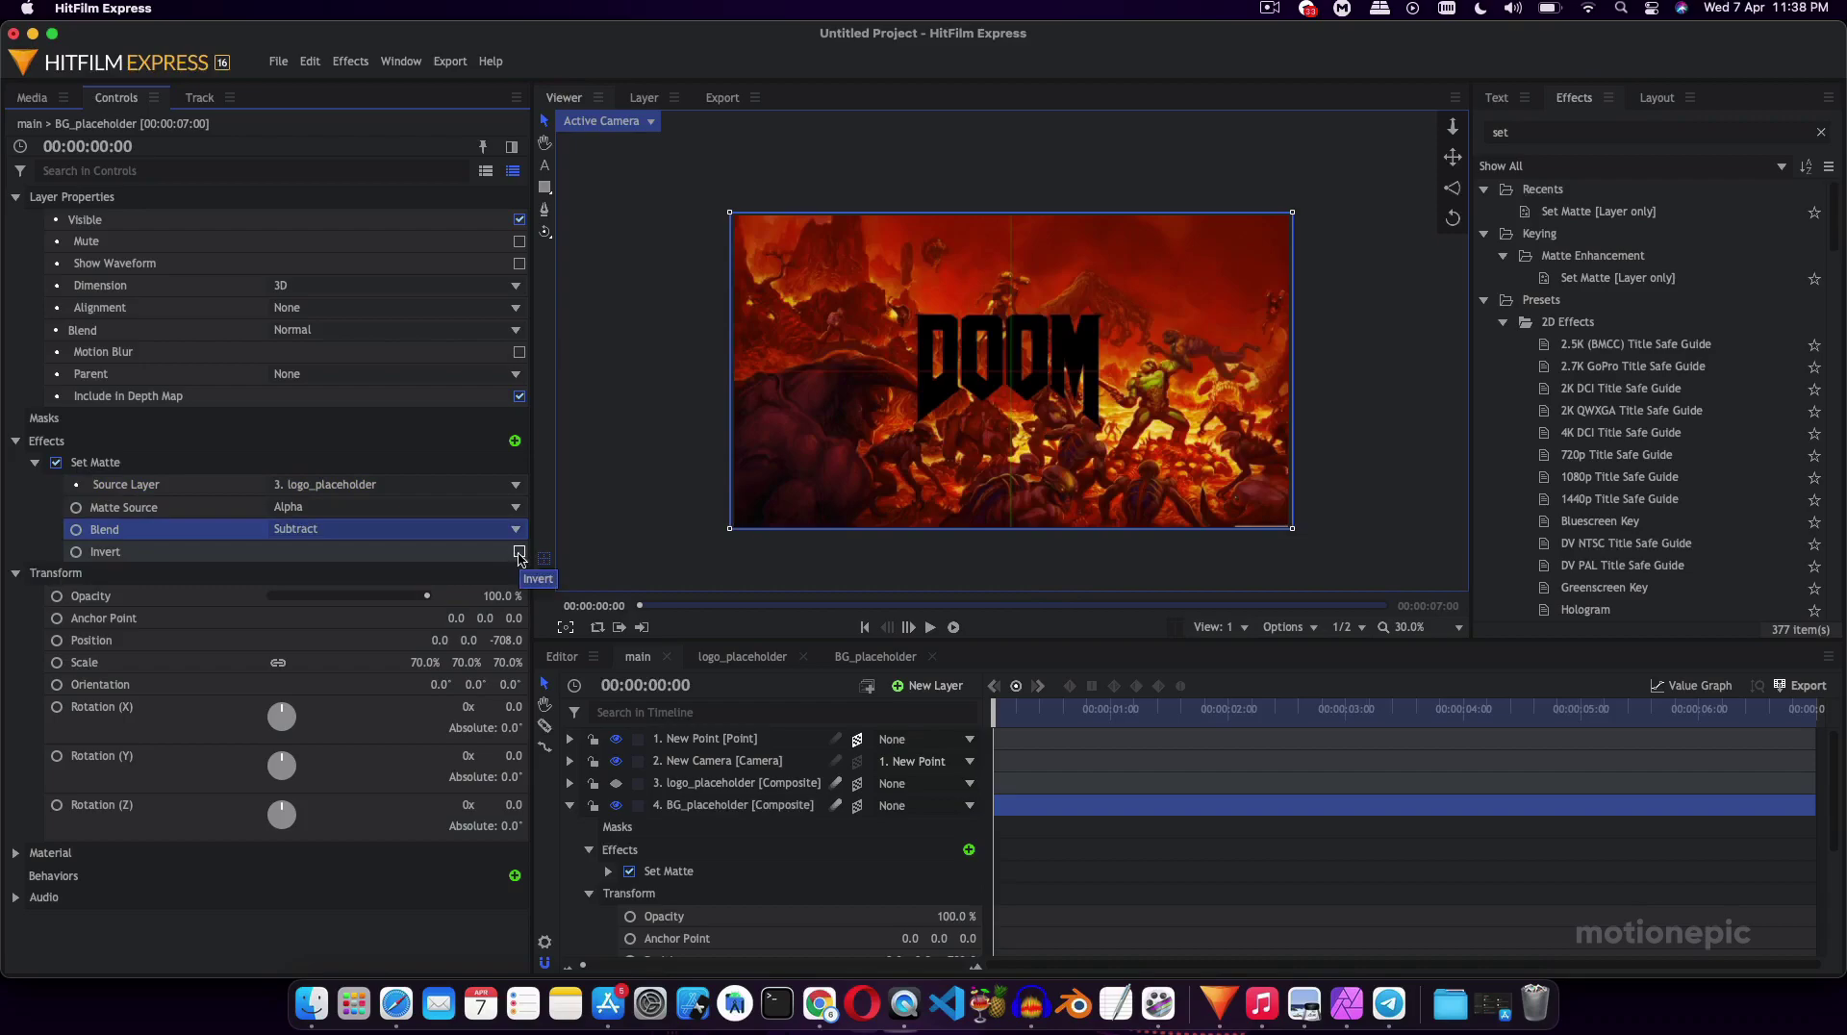
{"action": "left_click", "coordinate": [519, 553]}
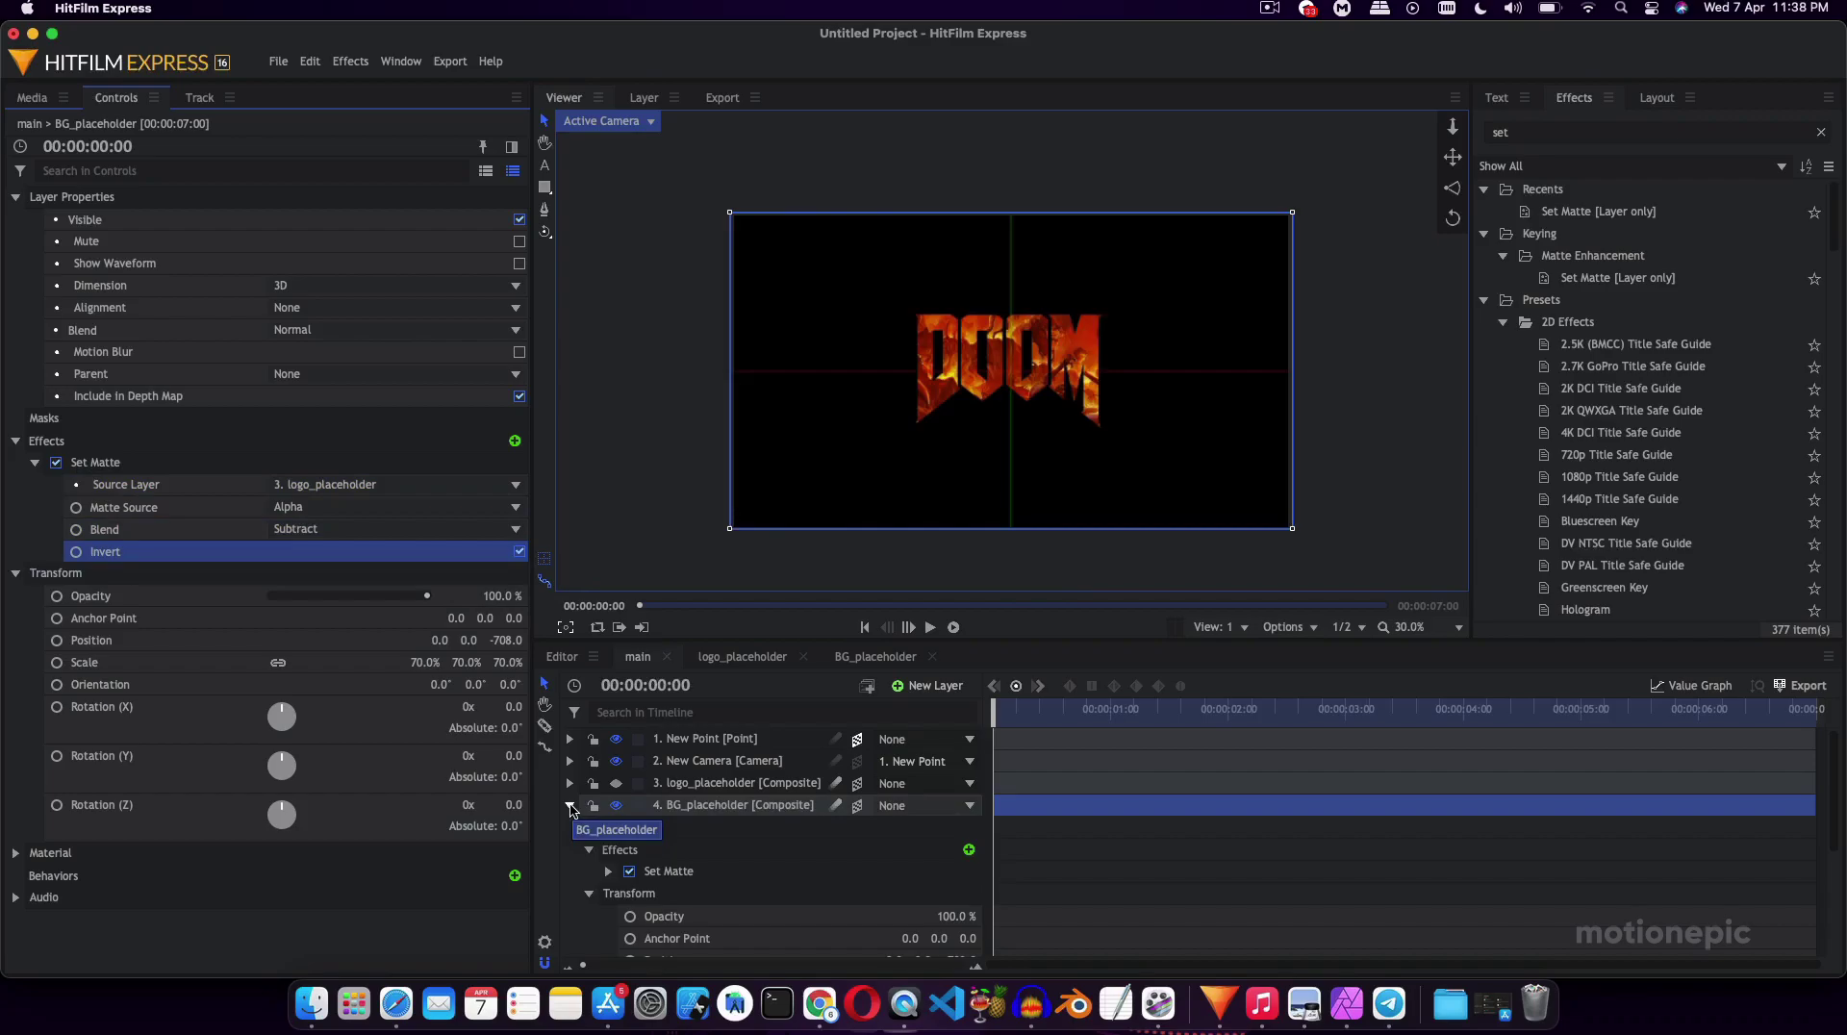
Keyframe New Point's Position Z at -1842 at the start.
{"action": "left_click", "coordinate": [570, 806]}
{"action": "left_click", "coordinate": [570, 739]}
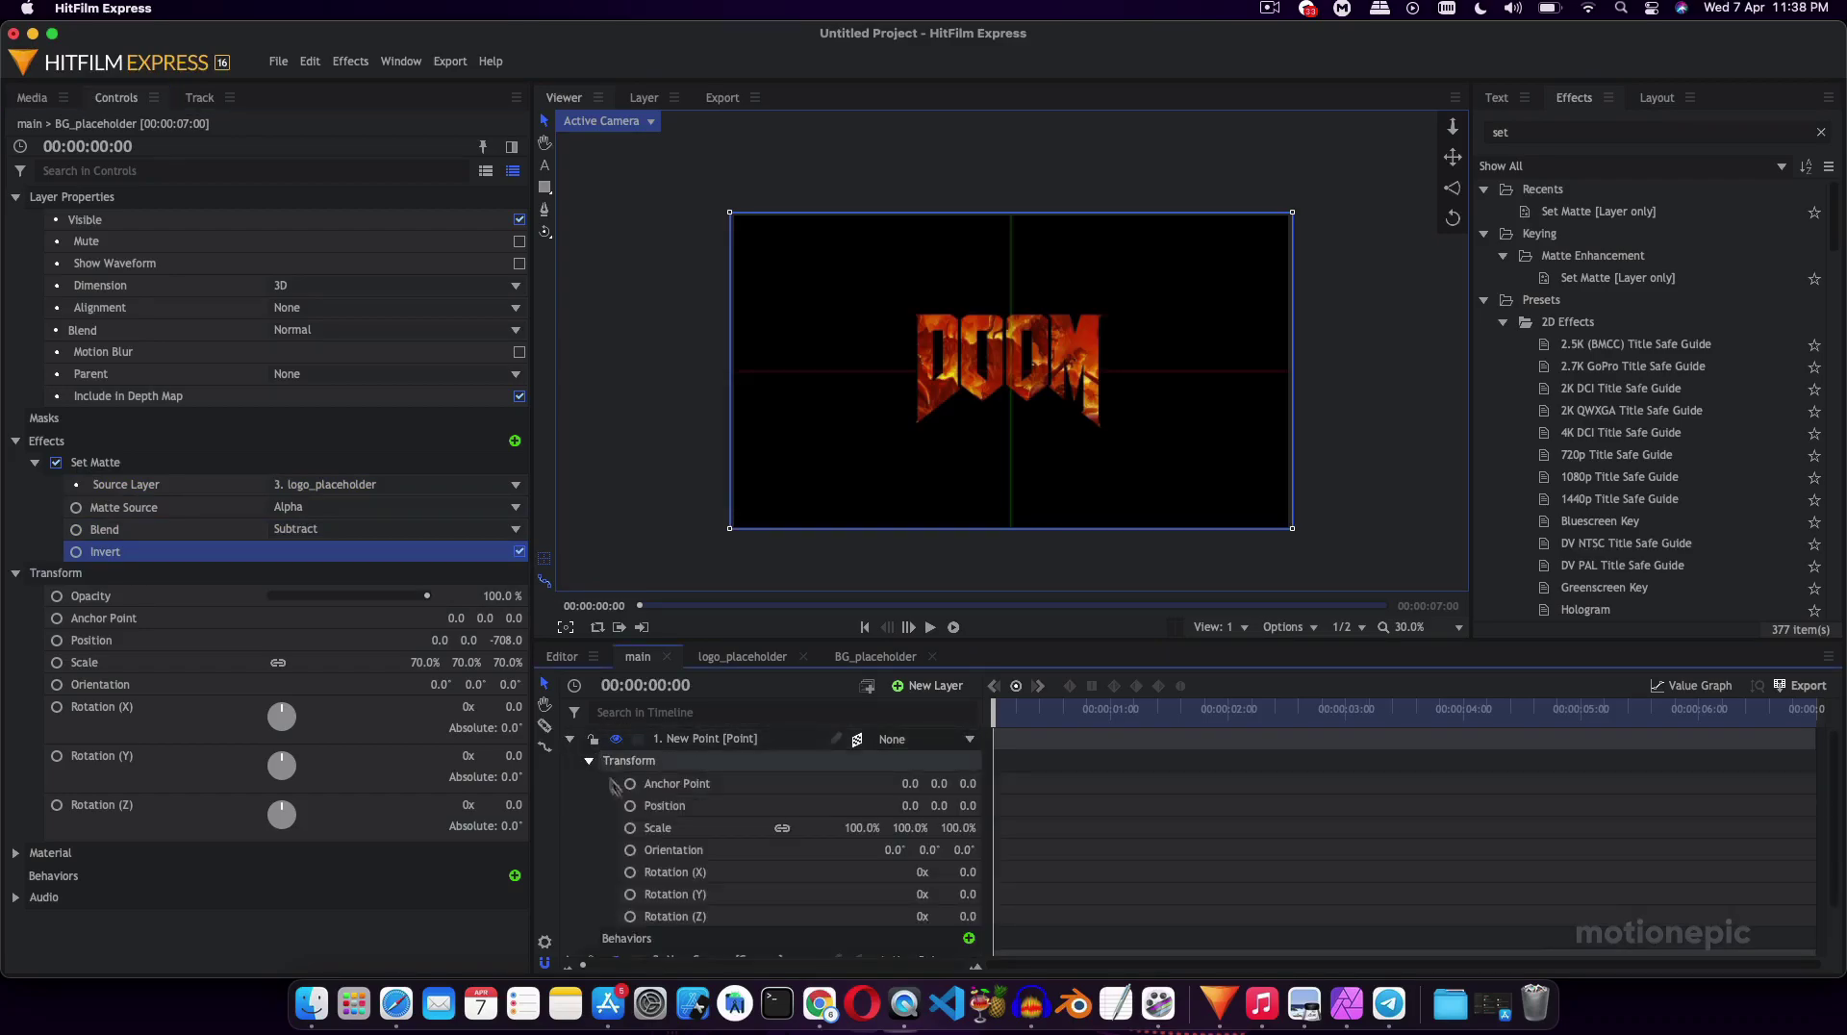
{"action": "left_click", "coordinate": [631, 807]}
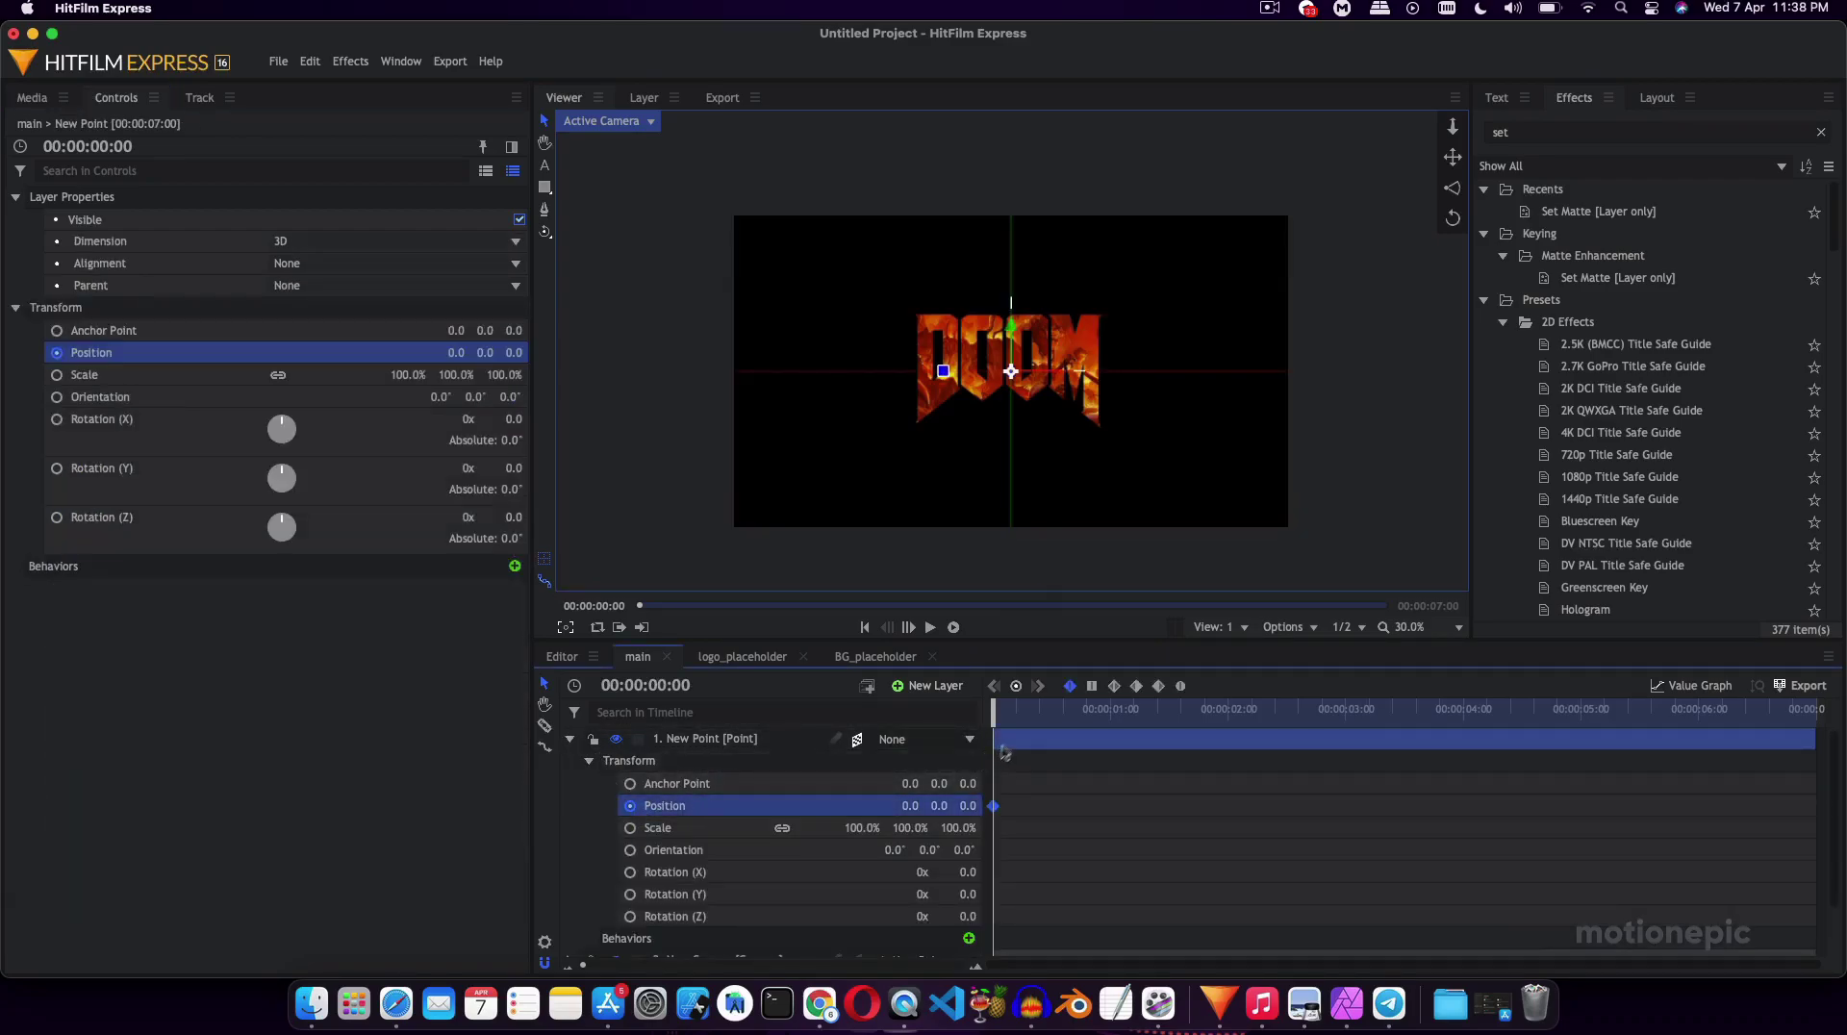
{"action": "left_click_drag", "start_coordinate": [964, 806], "coordinate": [896, 807]}
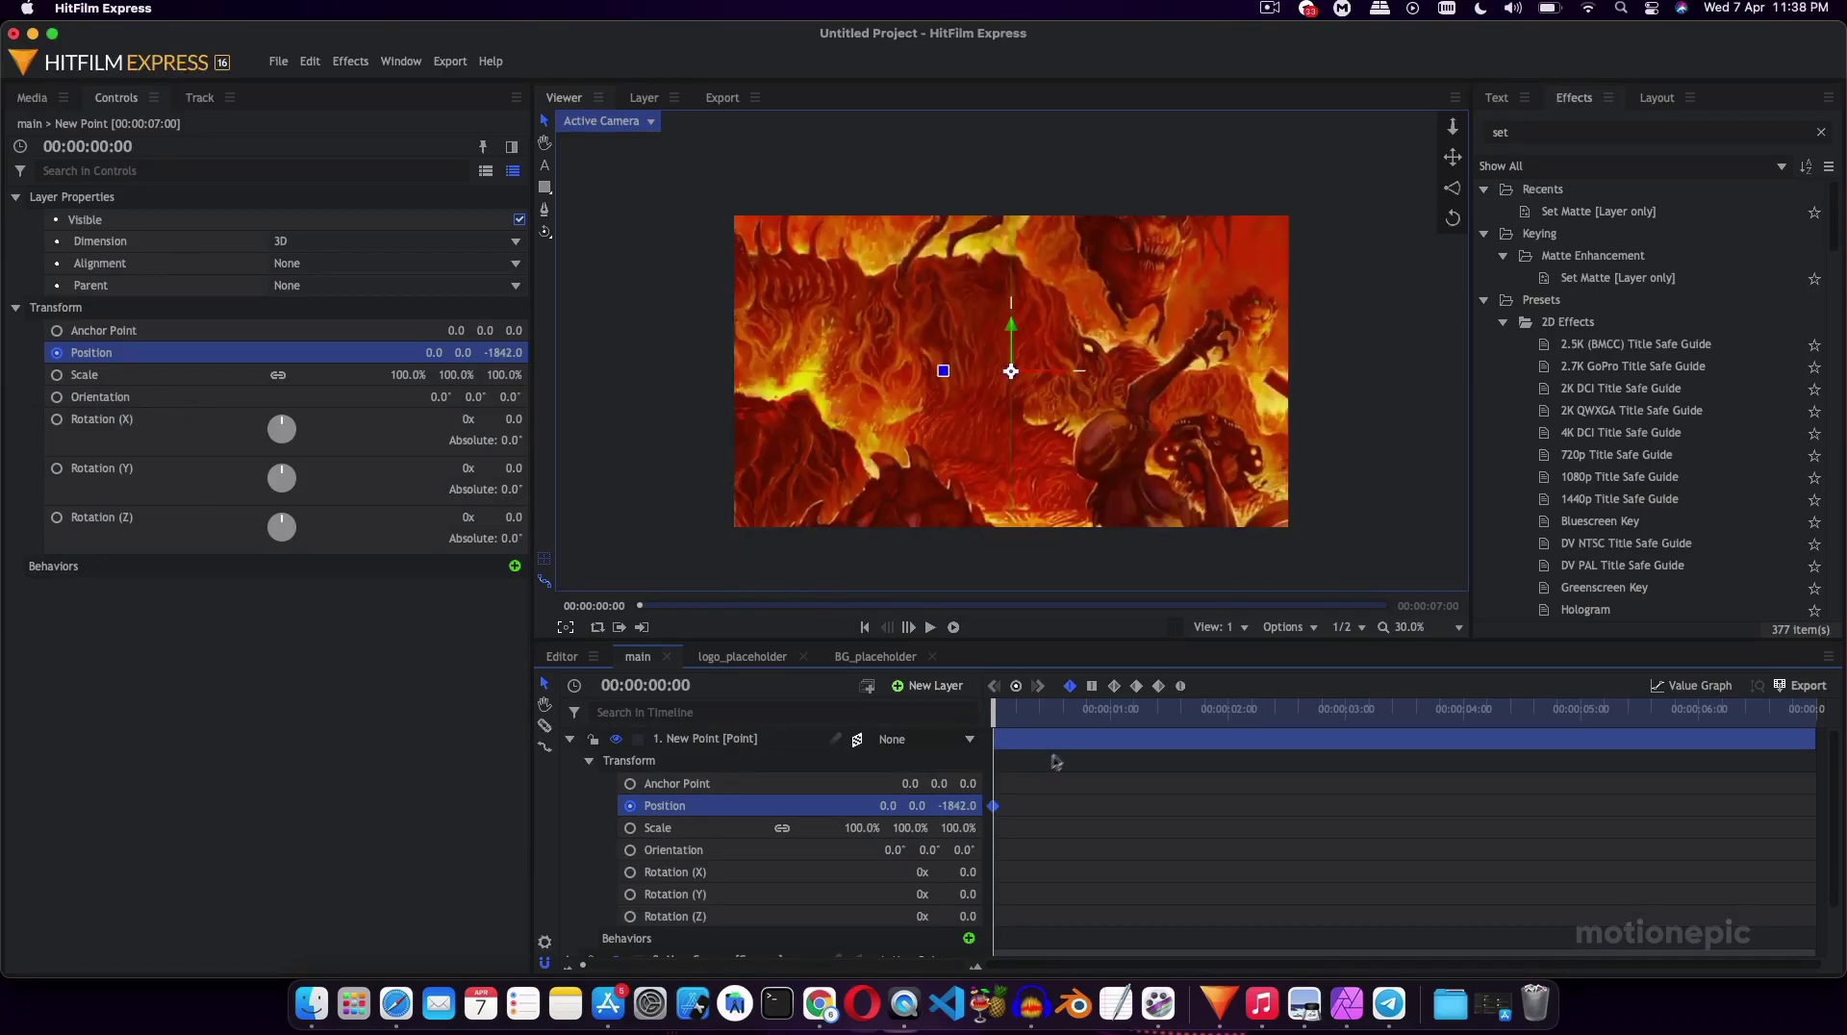
Keyframe Position Z at 0 at 4 seconds and preview the camera push-out.
{"action": "left_click_drag", "start_coordinate": [1360, 721], "coordinate": [1463, 722]}
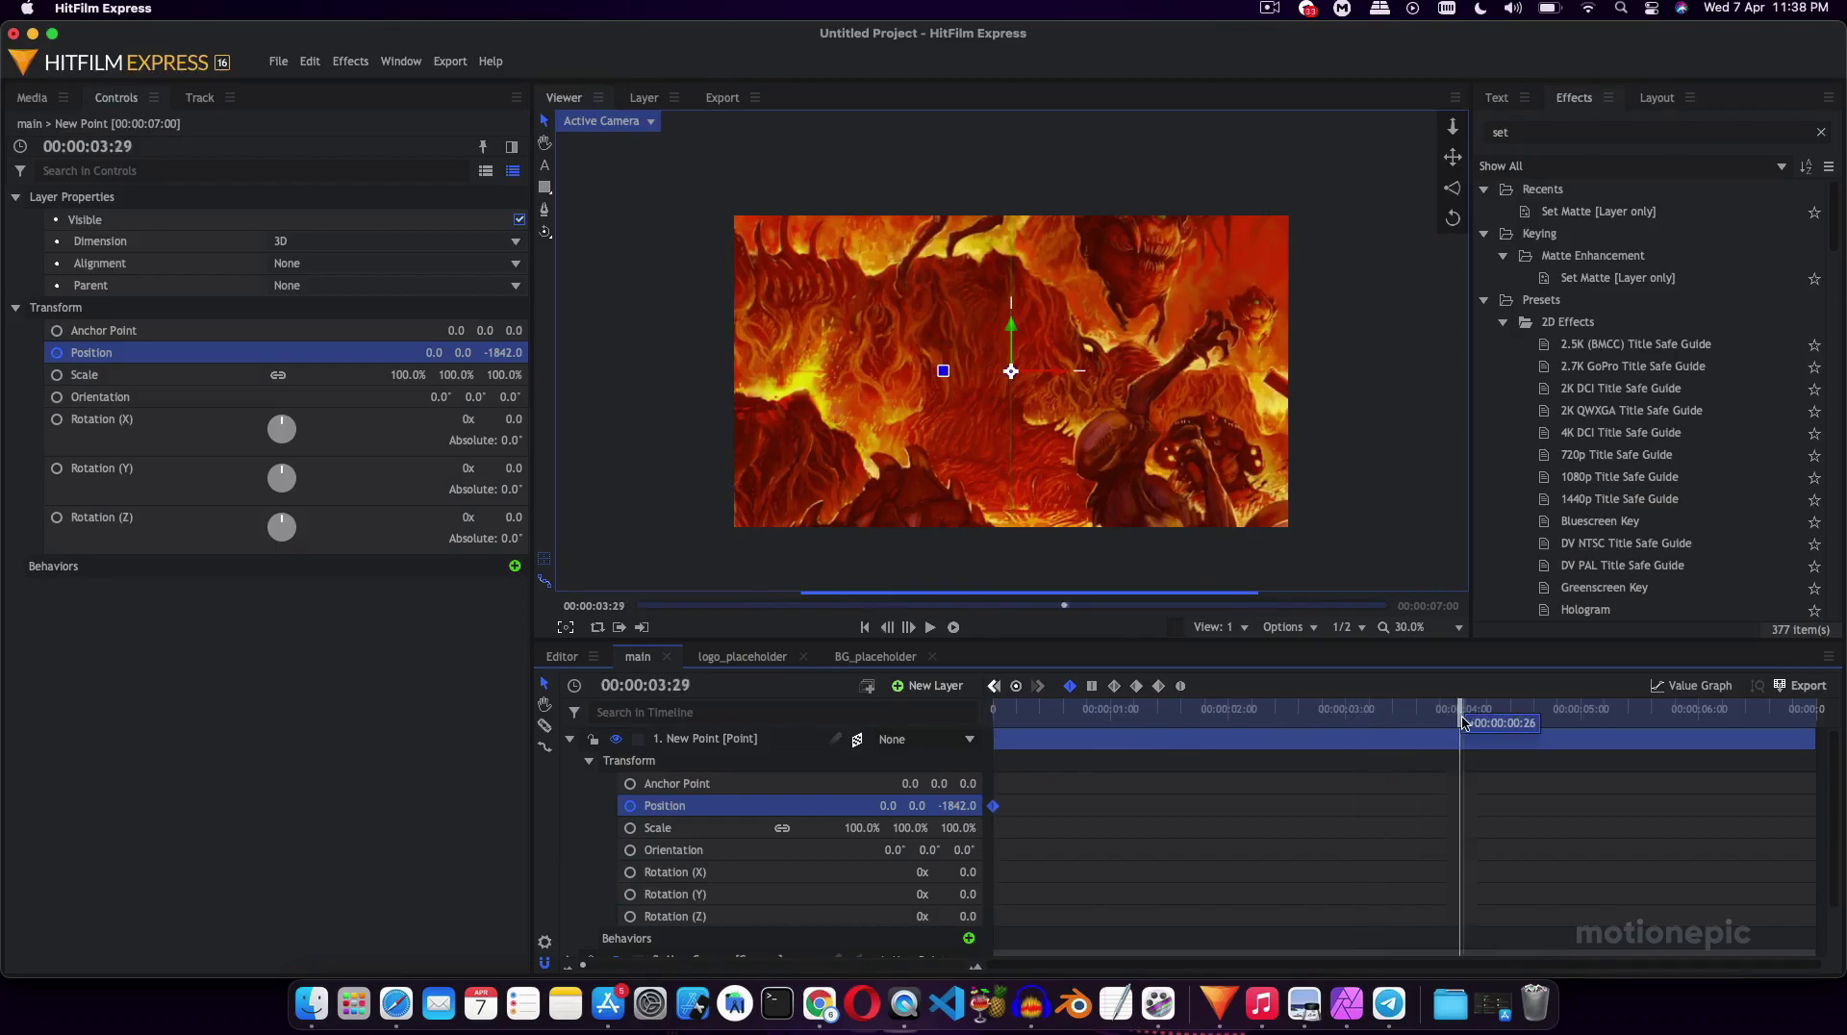
{"action": "left_click", "coordinate": [963, 806]}
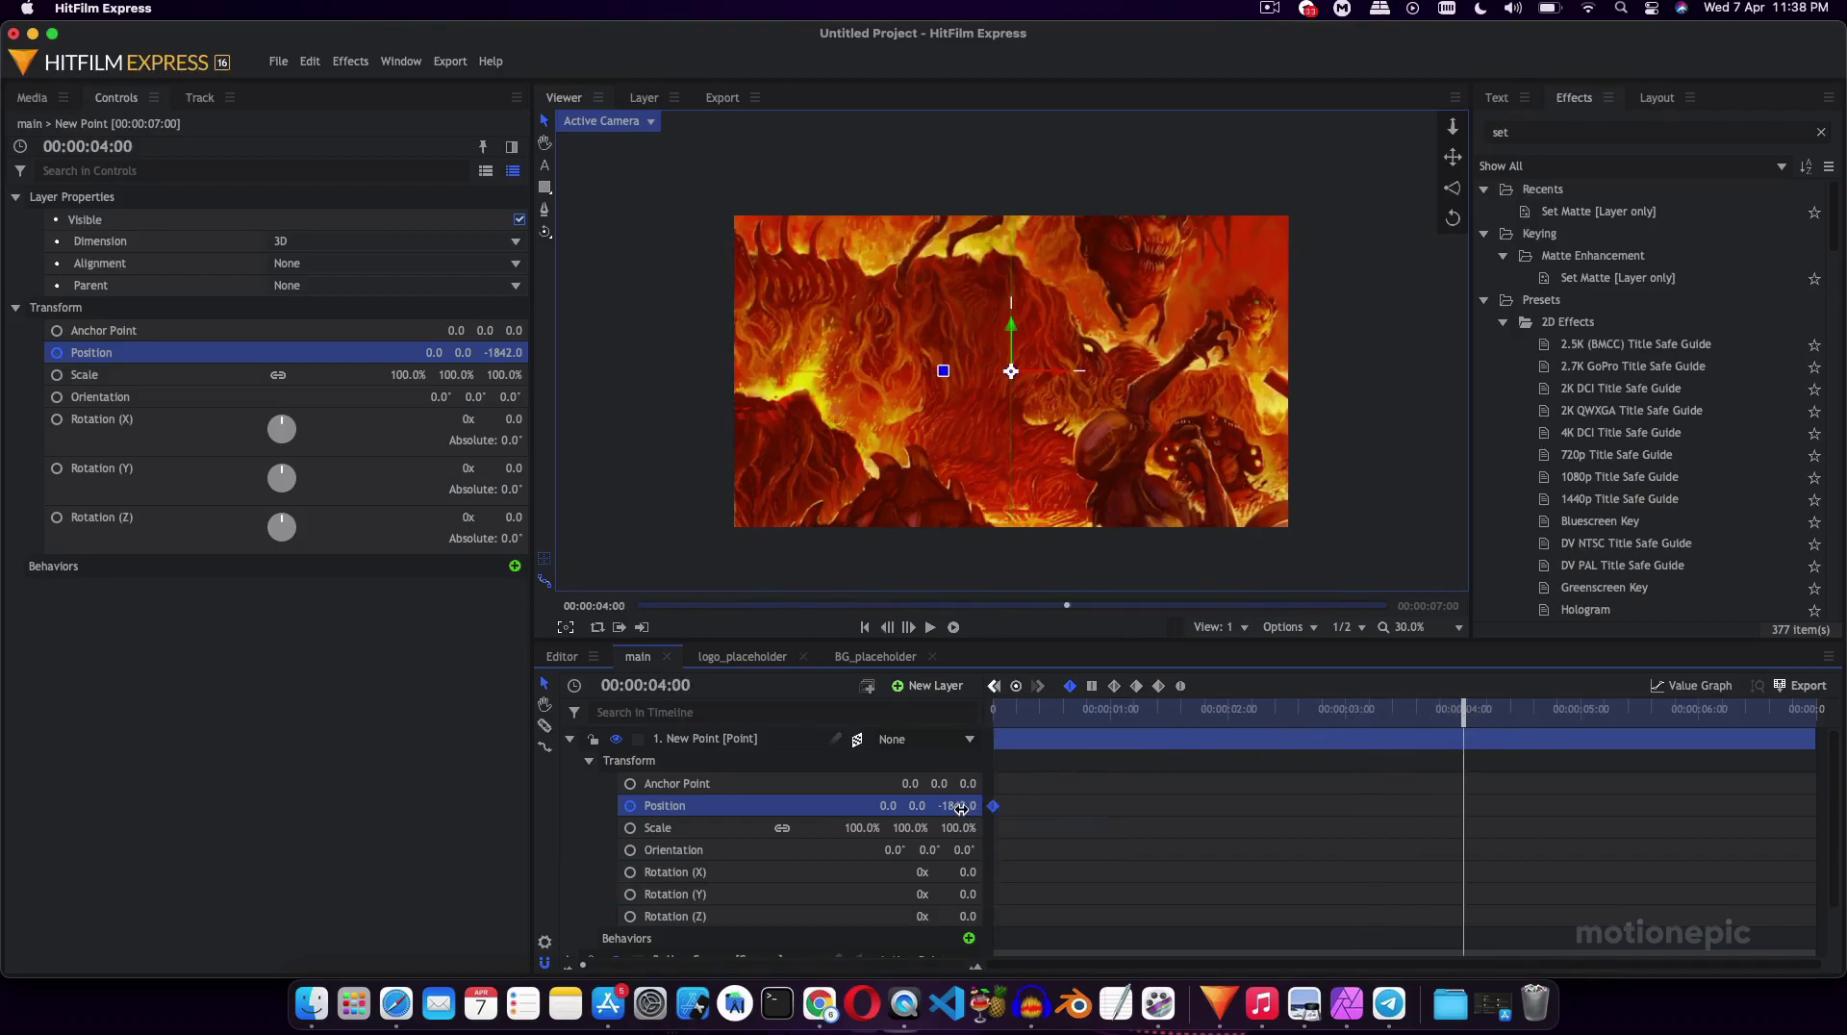
{"action": "type", "text": "0"}
{"action": "key", "text": "Return"}
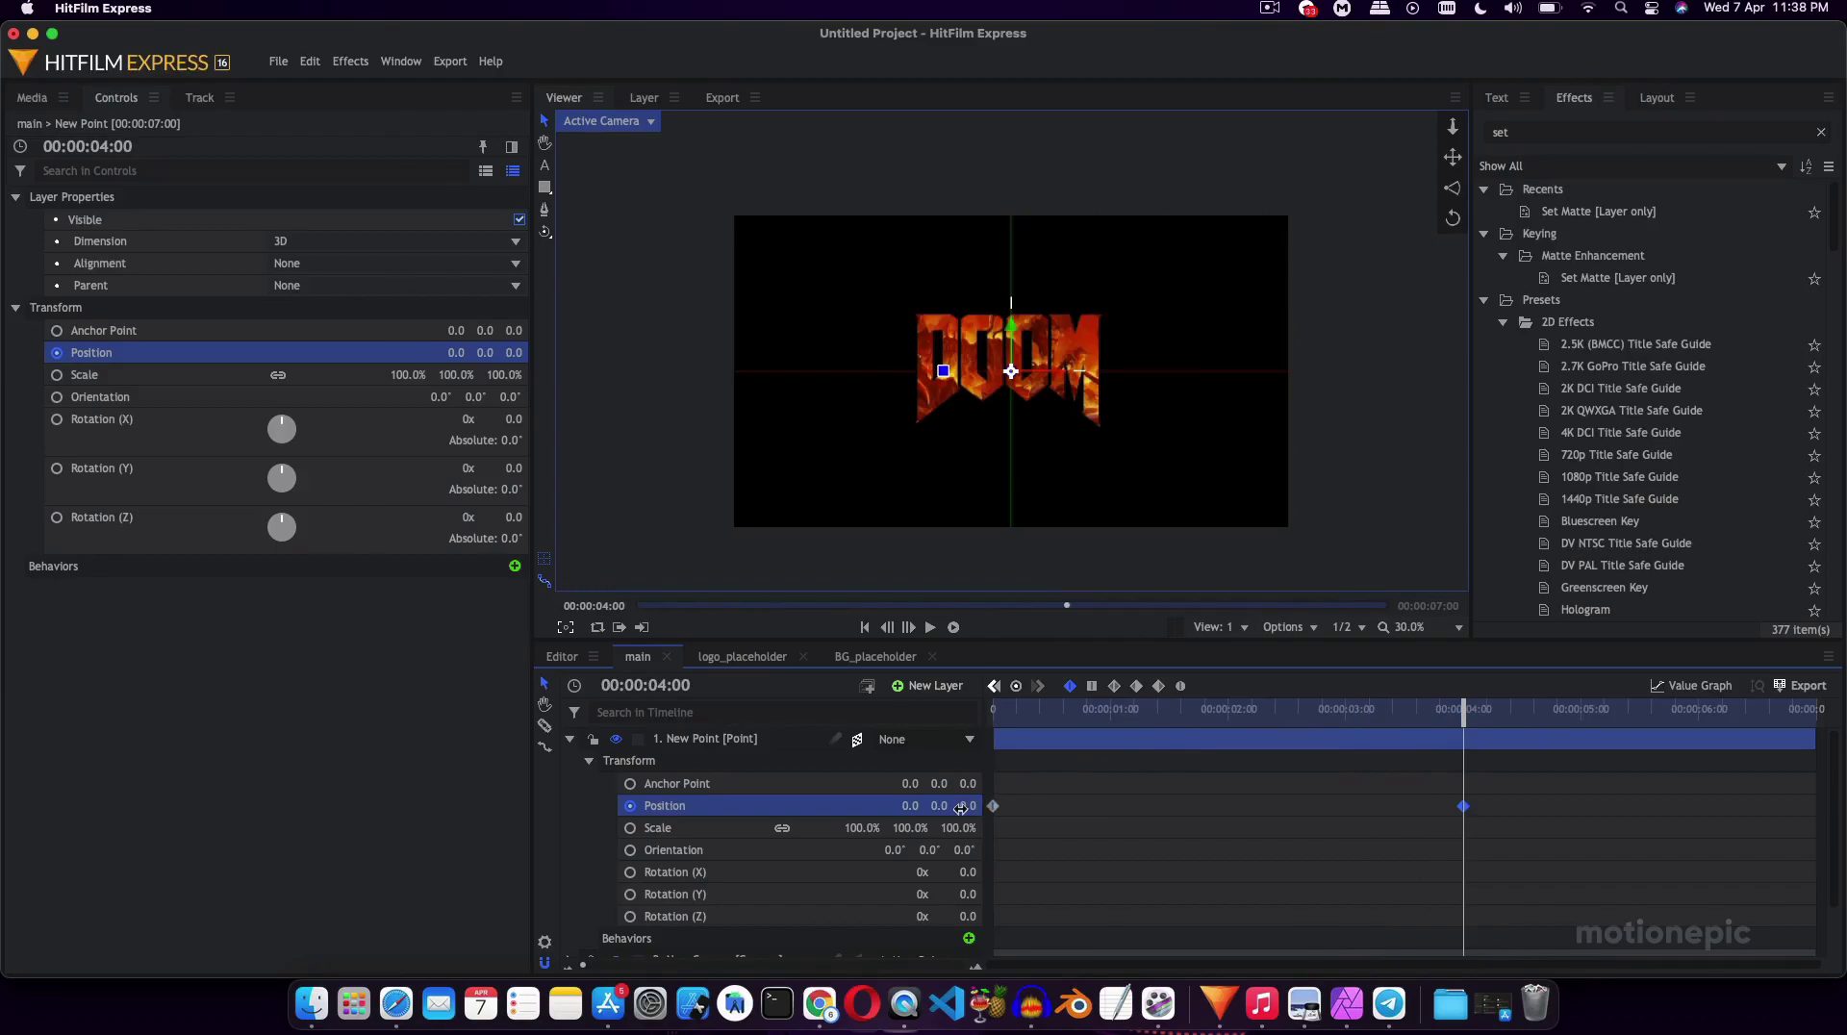
{"action": "left_click_drag", "start_coordinate": [1063, 721], "coordinate": [994, 722]}
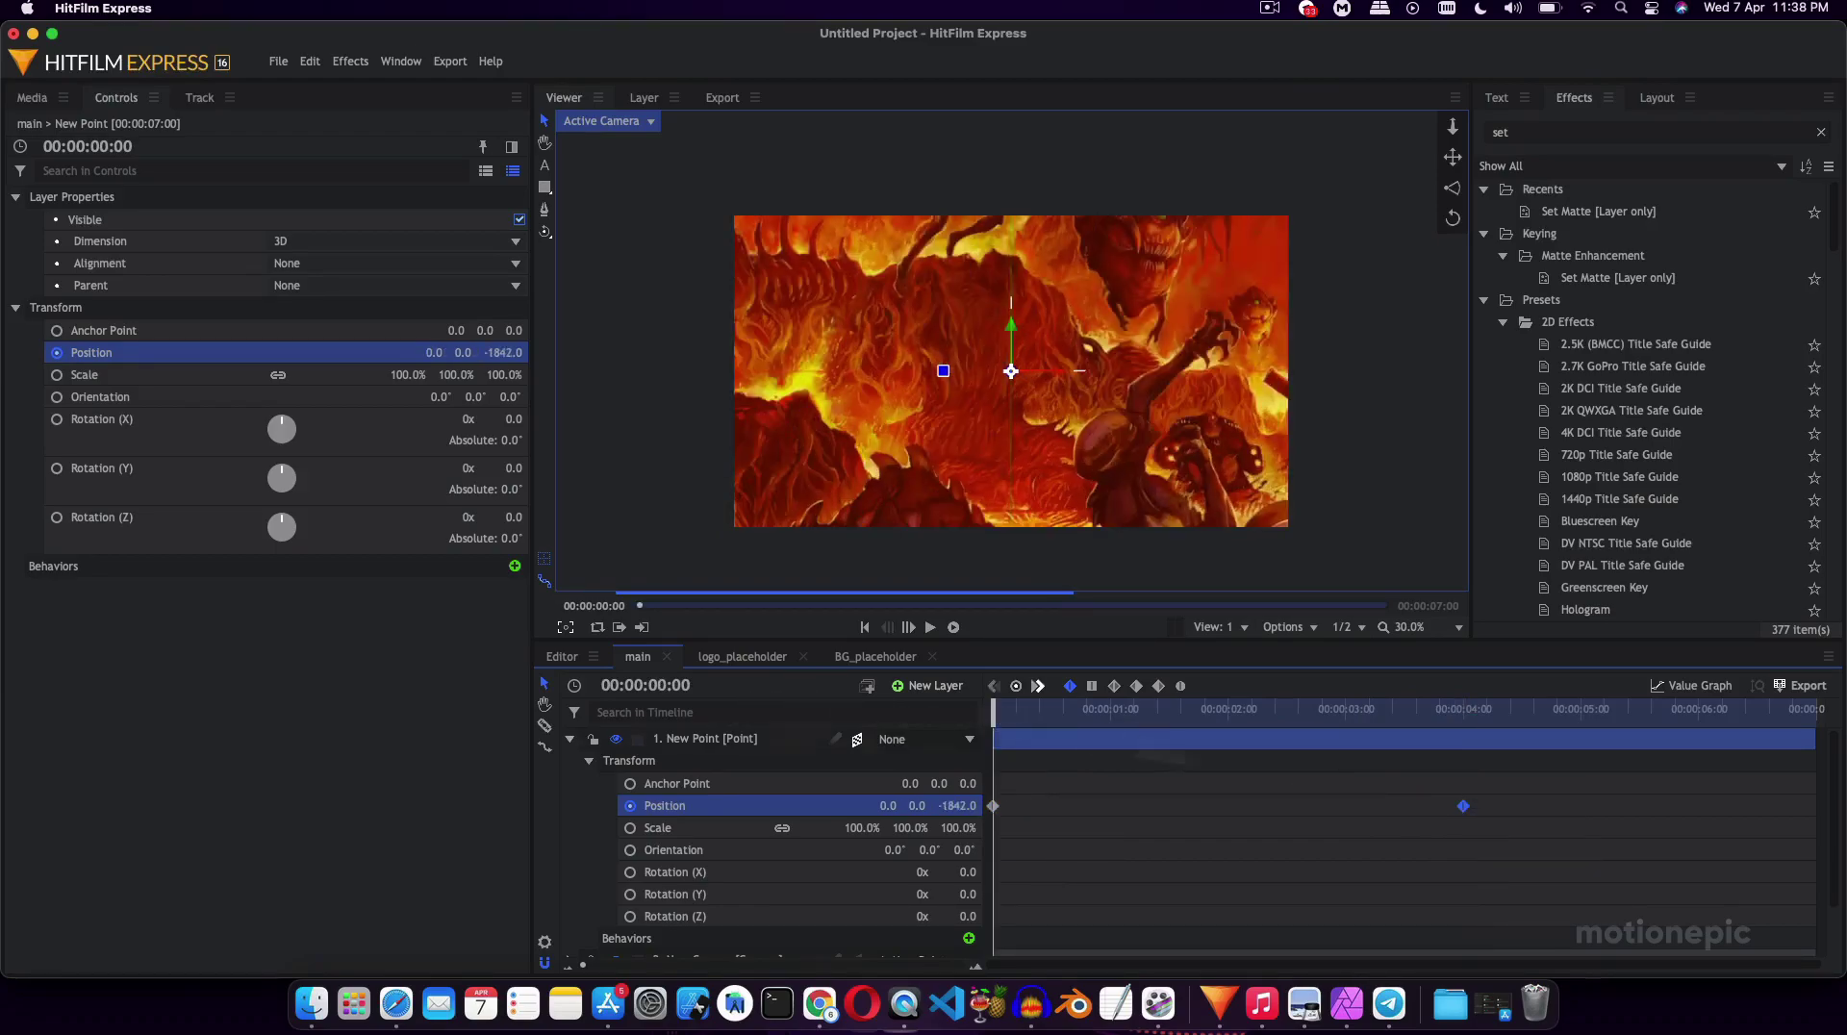
{"action": "key", "text": "space"}
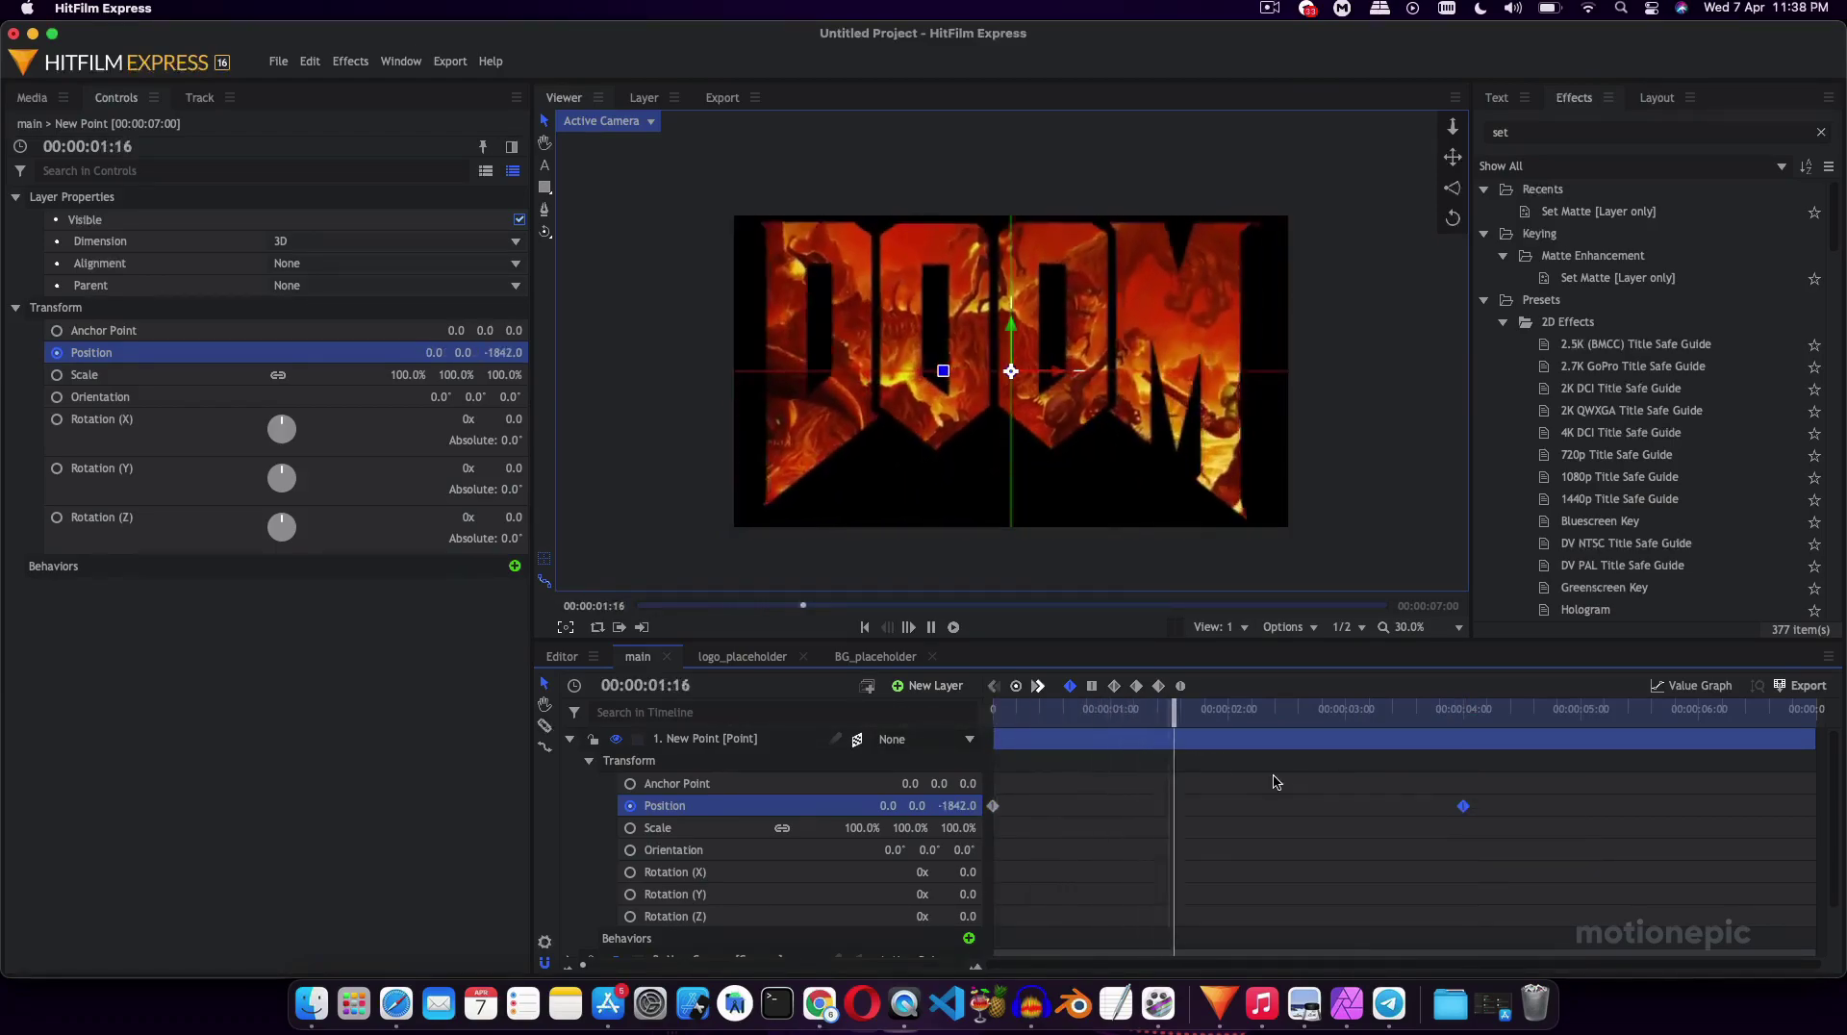
{"action": "key", "text": "space"}
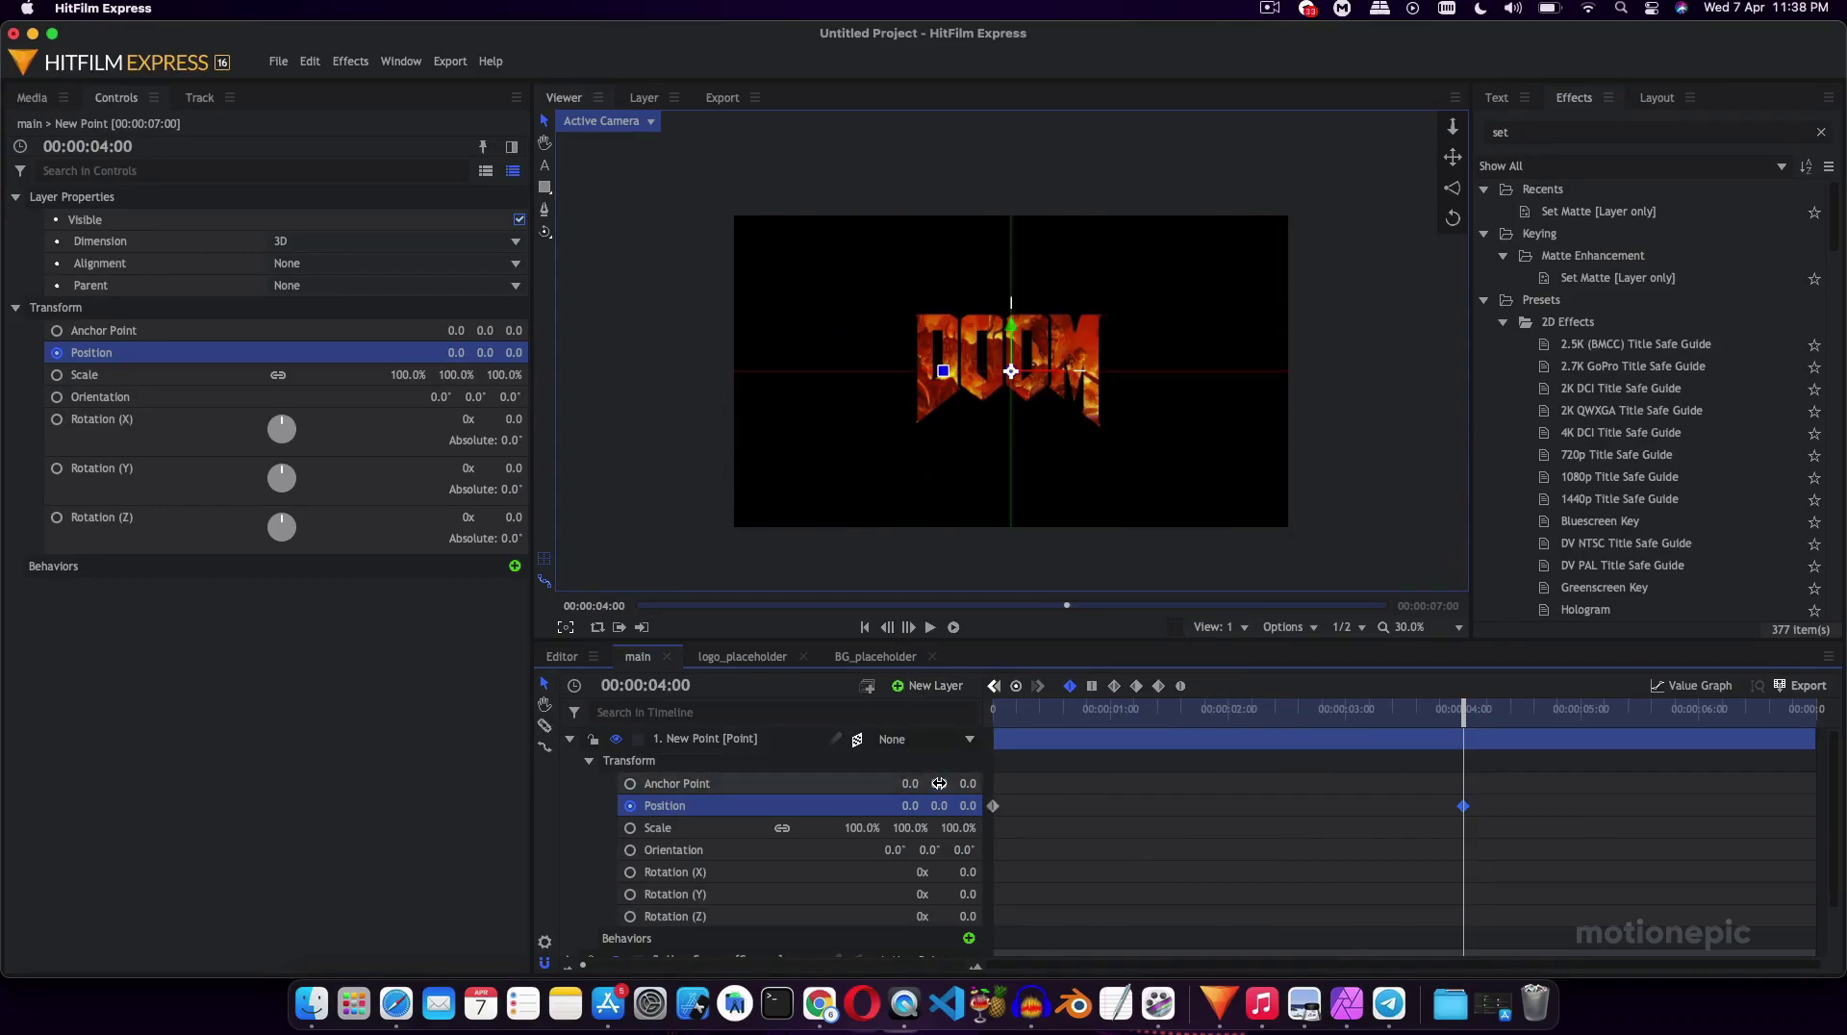
Set New Point's Anchor Point Y to about -47 and hide the viewer's 3D grid.
{"action": "left_click_drag", "start_coordinate": [938, 783], "coordinate": [919, 783]}
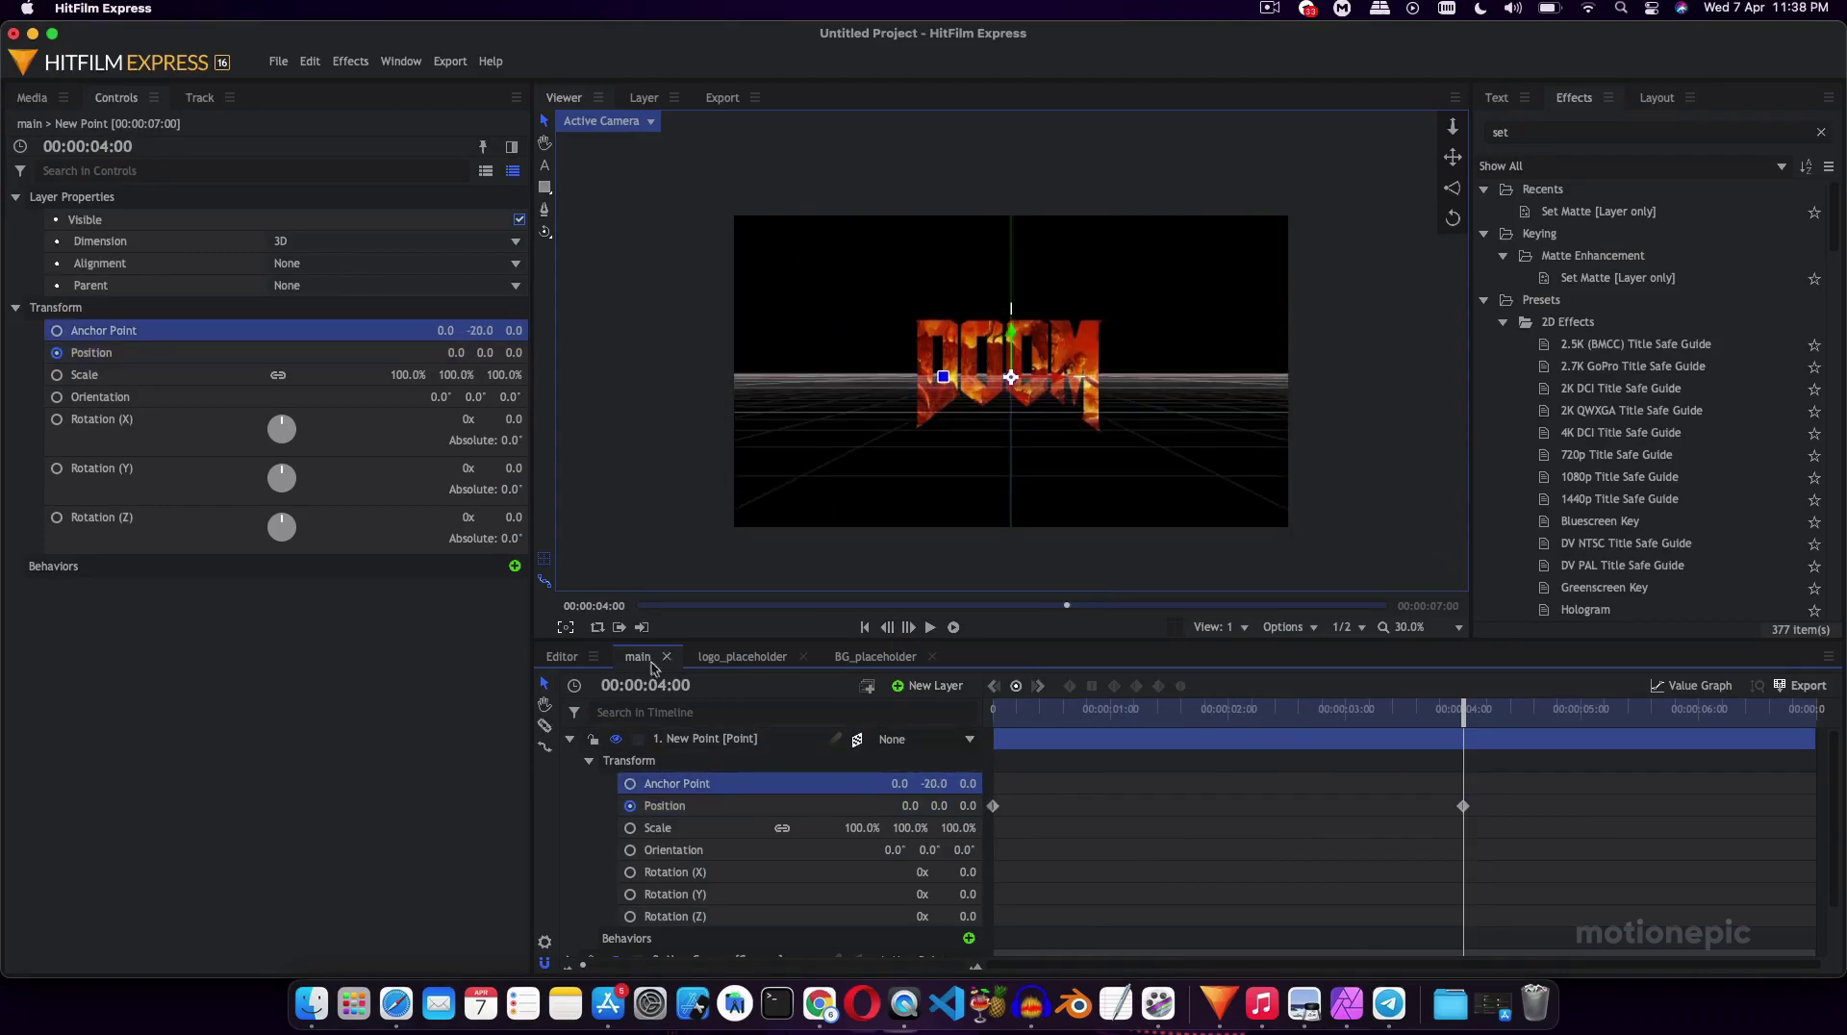
{"action": "left_click", "coordinate": [544, 559]}
{"action": "mouse_move", "coordinate": [934, 783]}
{"action": "left_mouse_down"}
{"action": "mouse_move", "coordinate": [900, 783]}
{"action": "mouse_move", "coordinate": [942, 783]}
{"action": "left_mouse_up"}
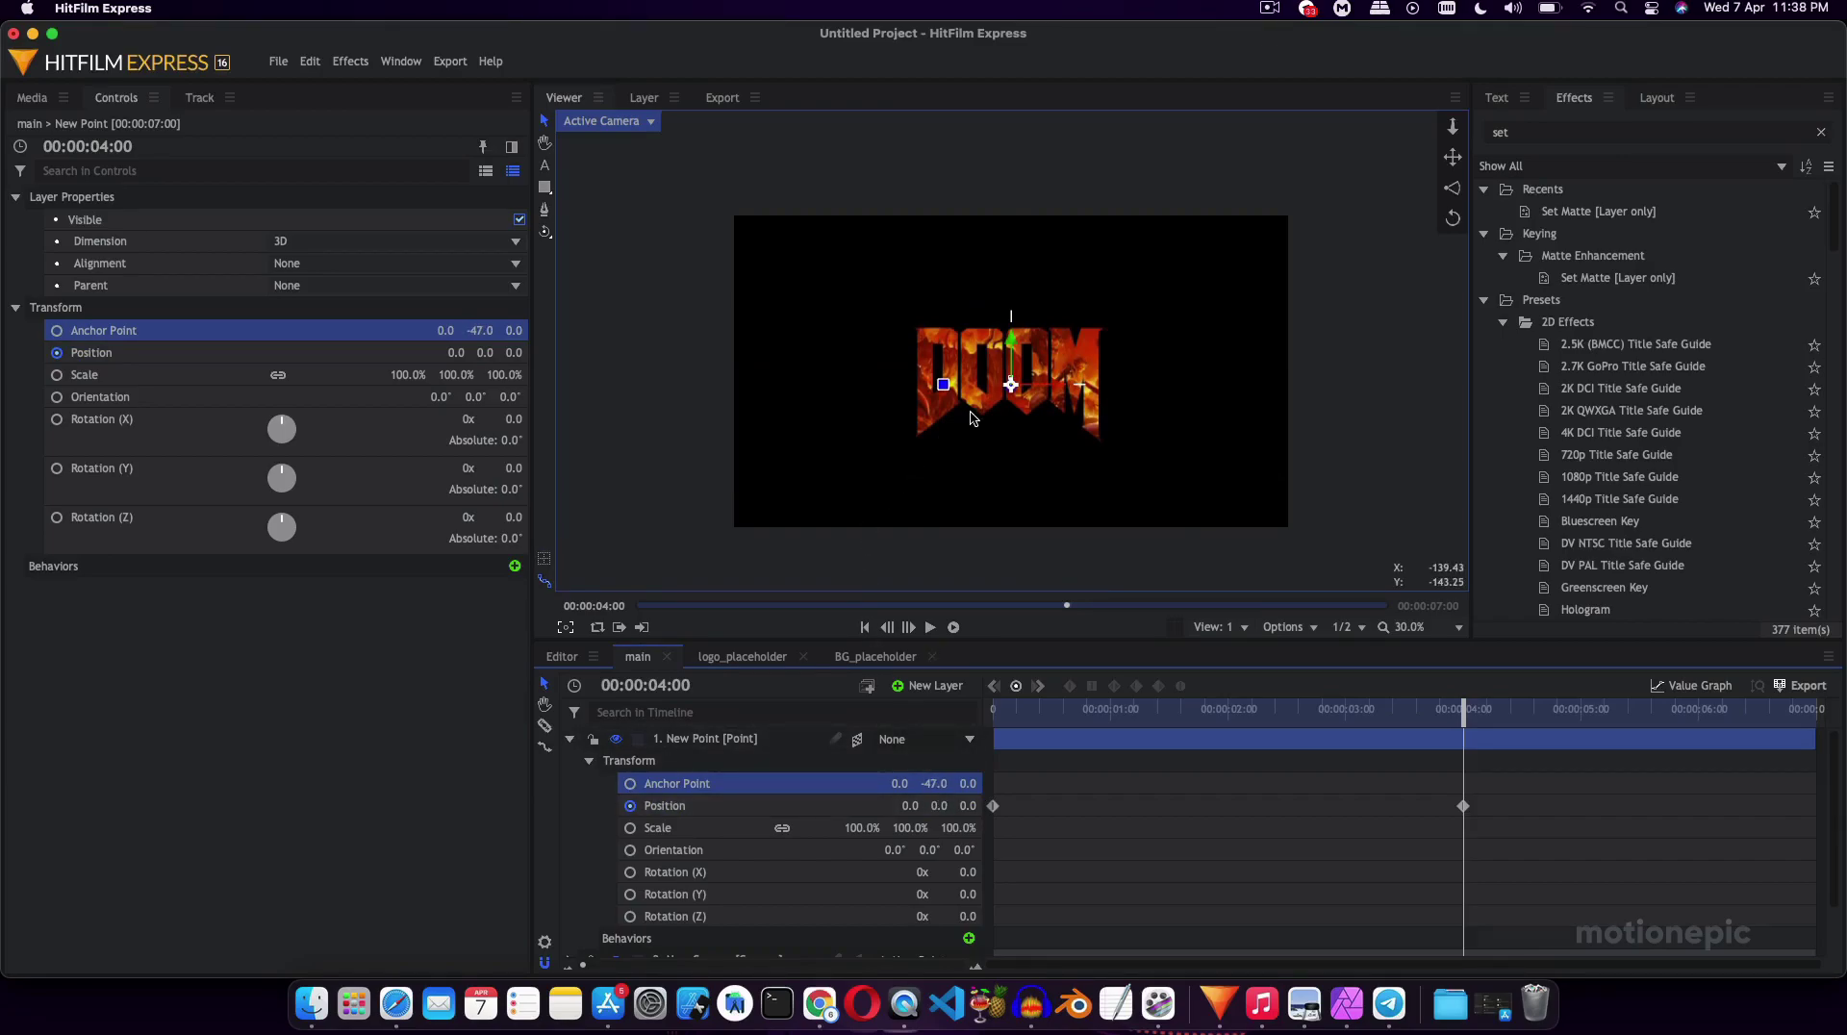
{"action": "left_click_drag", "start_coordinate": [1495, 767], "coordinate": [976, 843]}
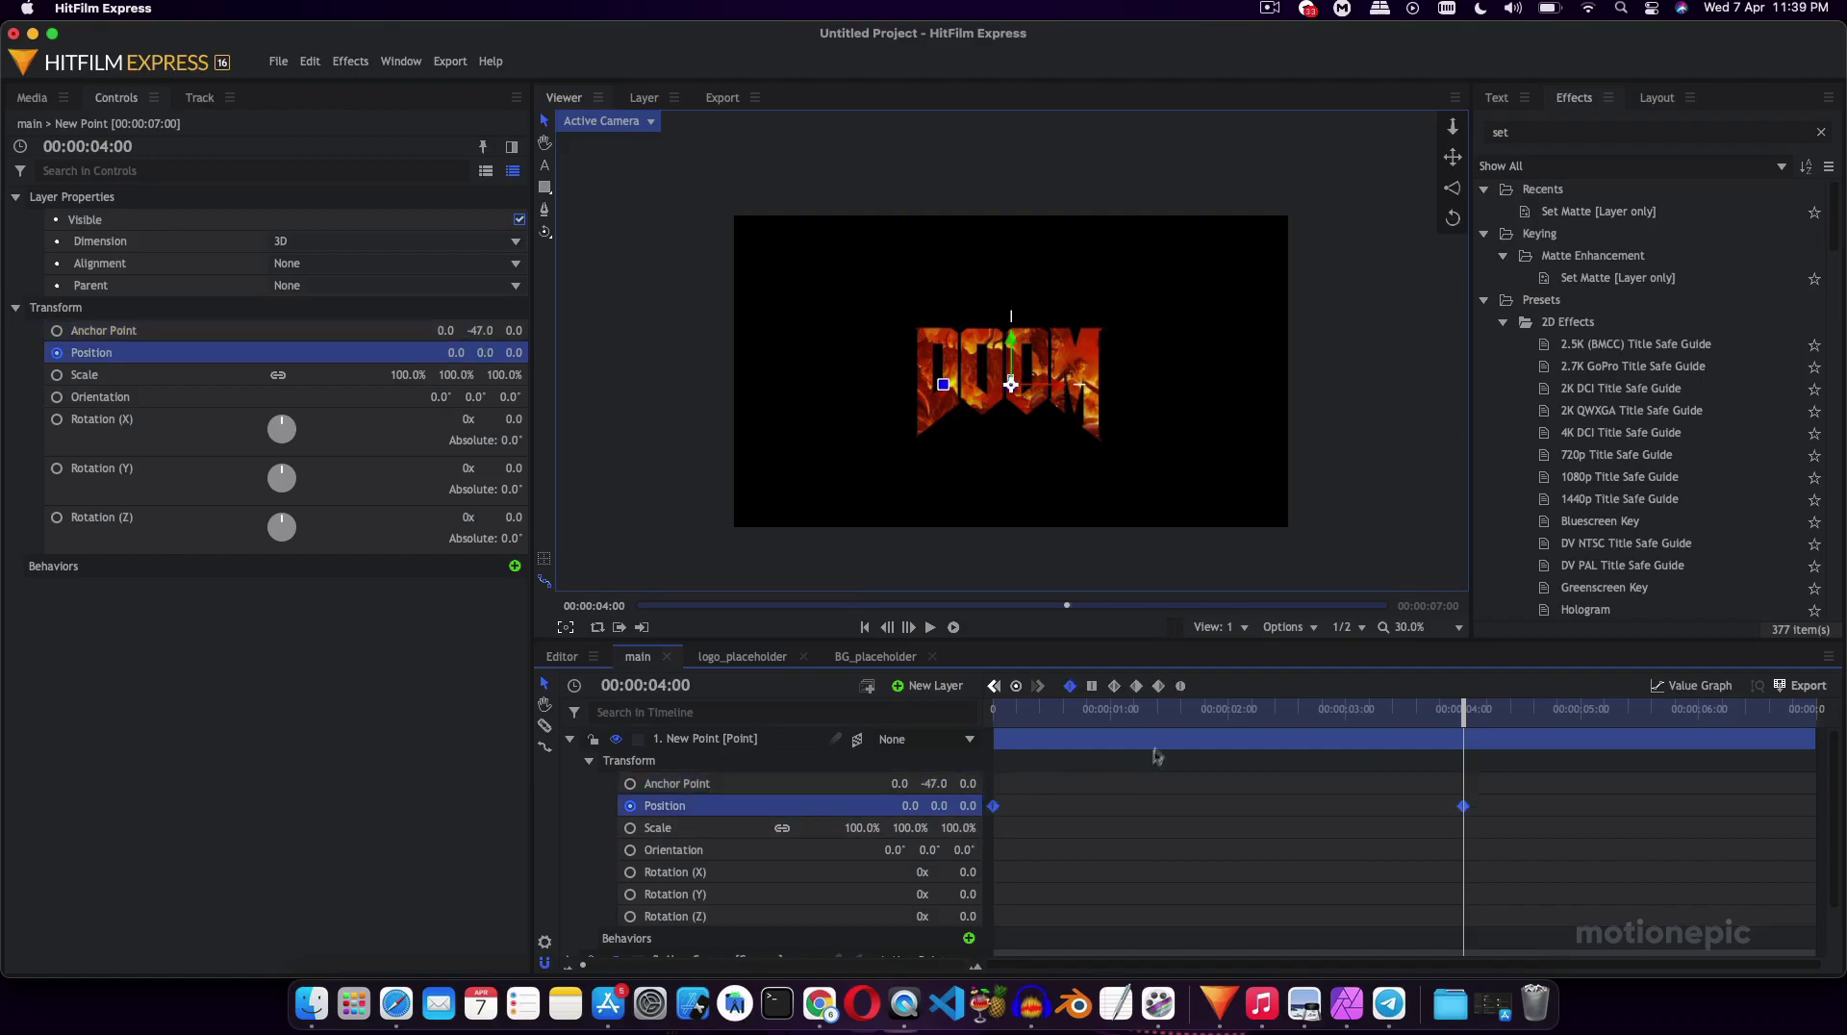
Make the Position keyframes Smooth, ease the value curve into 4 seconds, and preview.
{"action": "left_click", "coordinate": [1182, 687]}
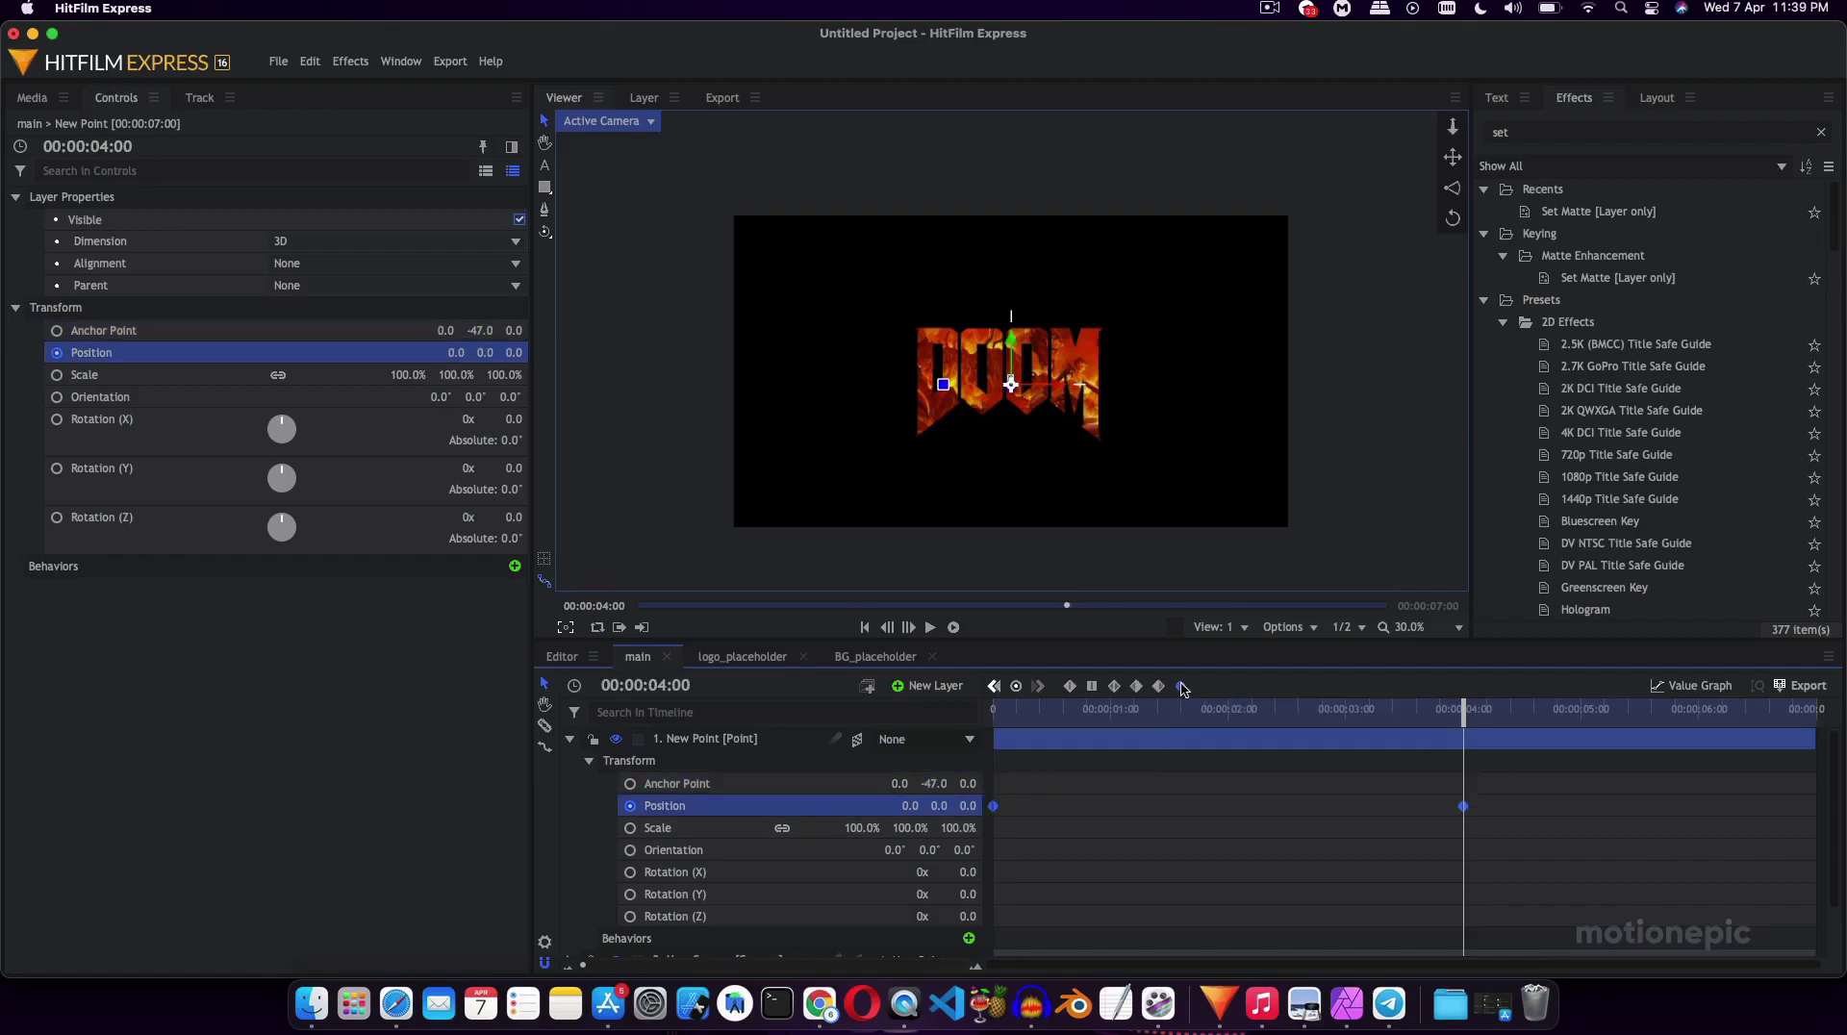
{"action": "left_click", "coordinate": [1671, 689]}
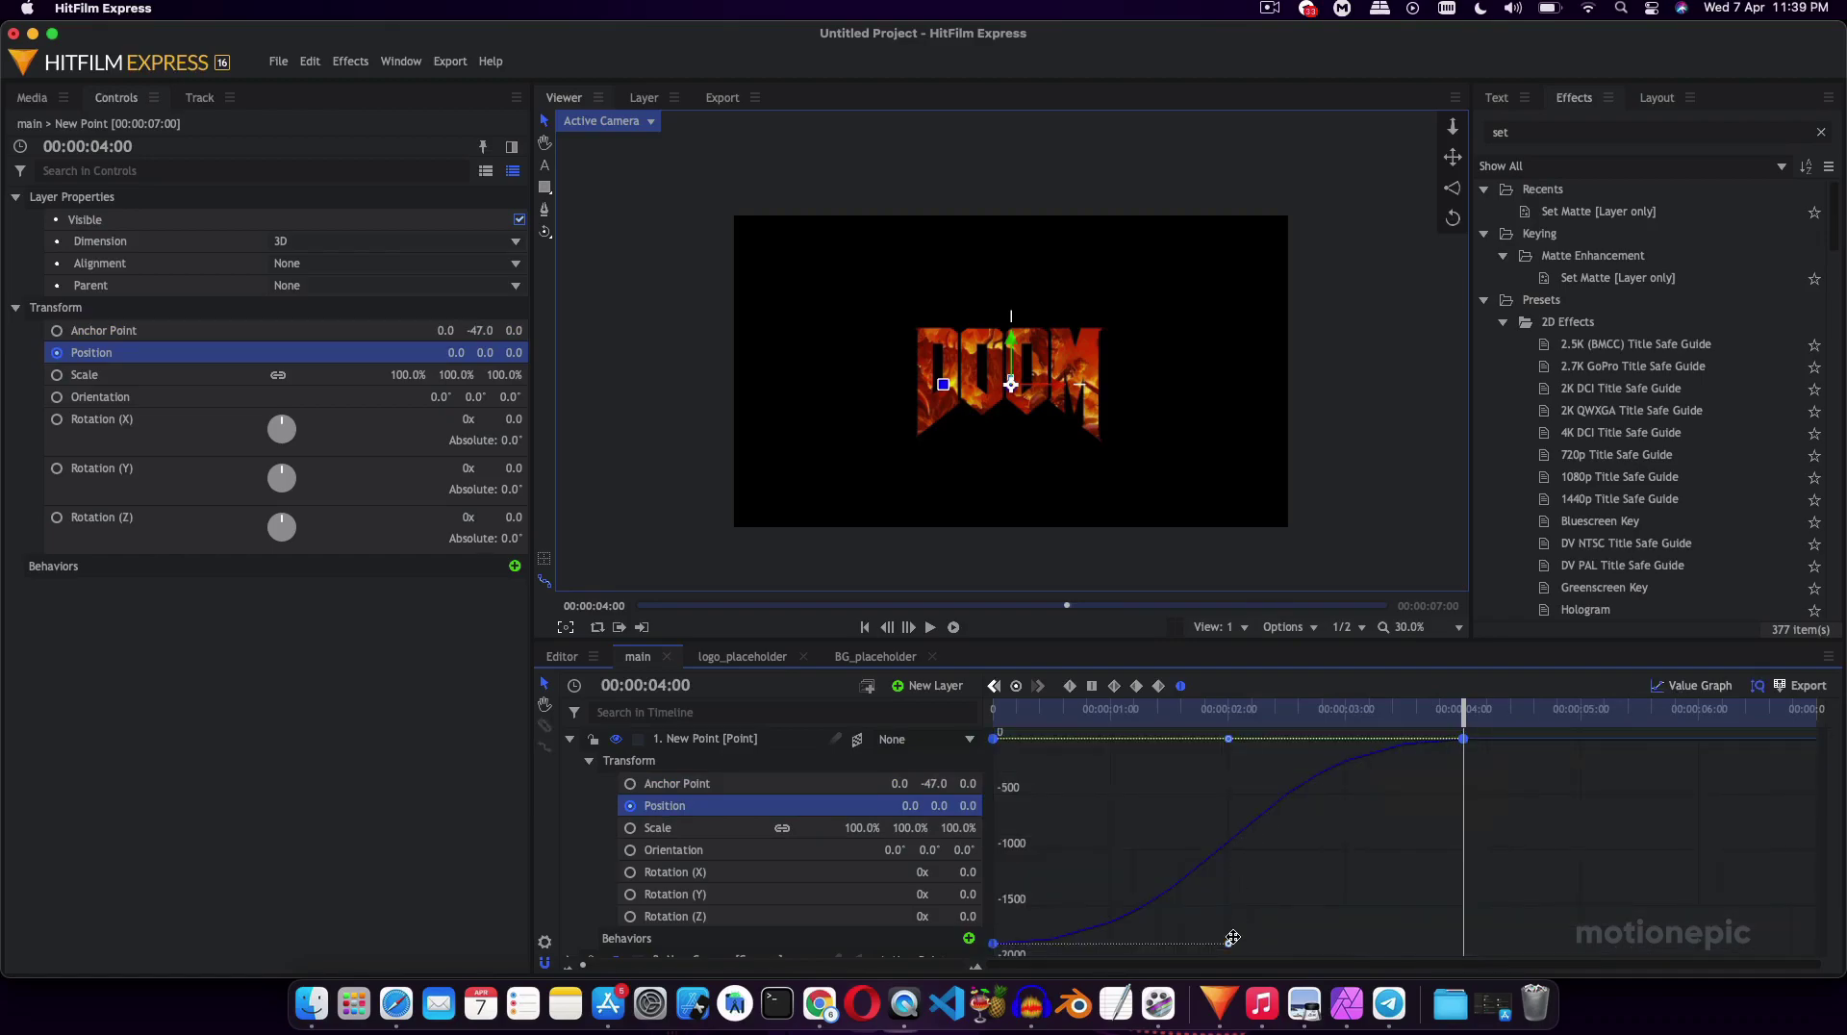
{"action": "left_click_drag", "start_coordinate": [1229, 944], "coordinate": [1464, 930]}
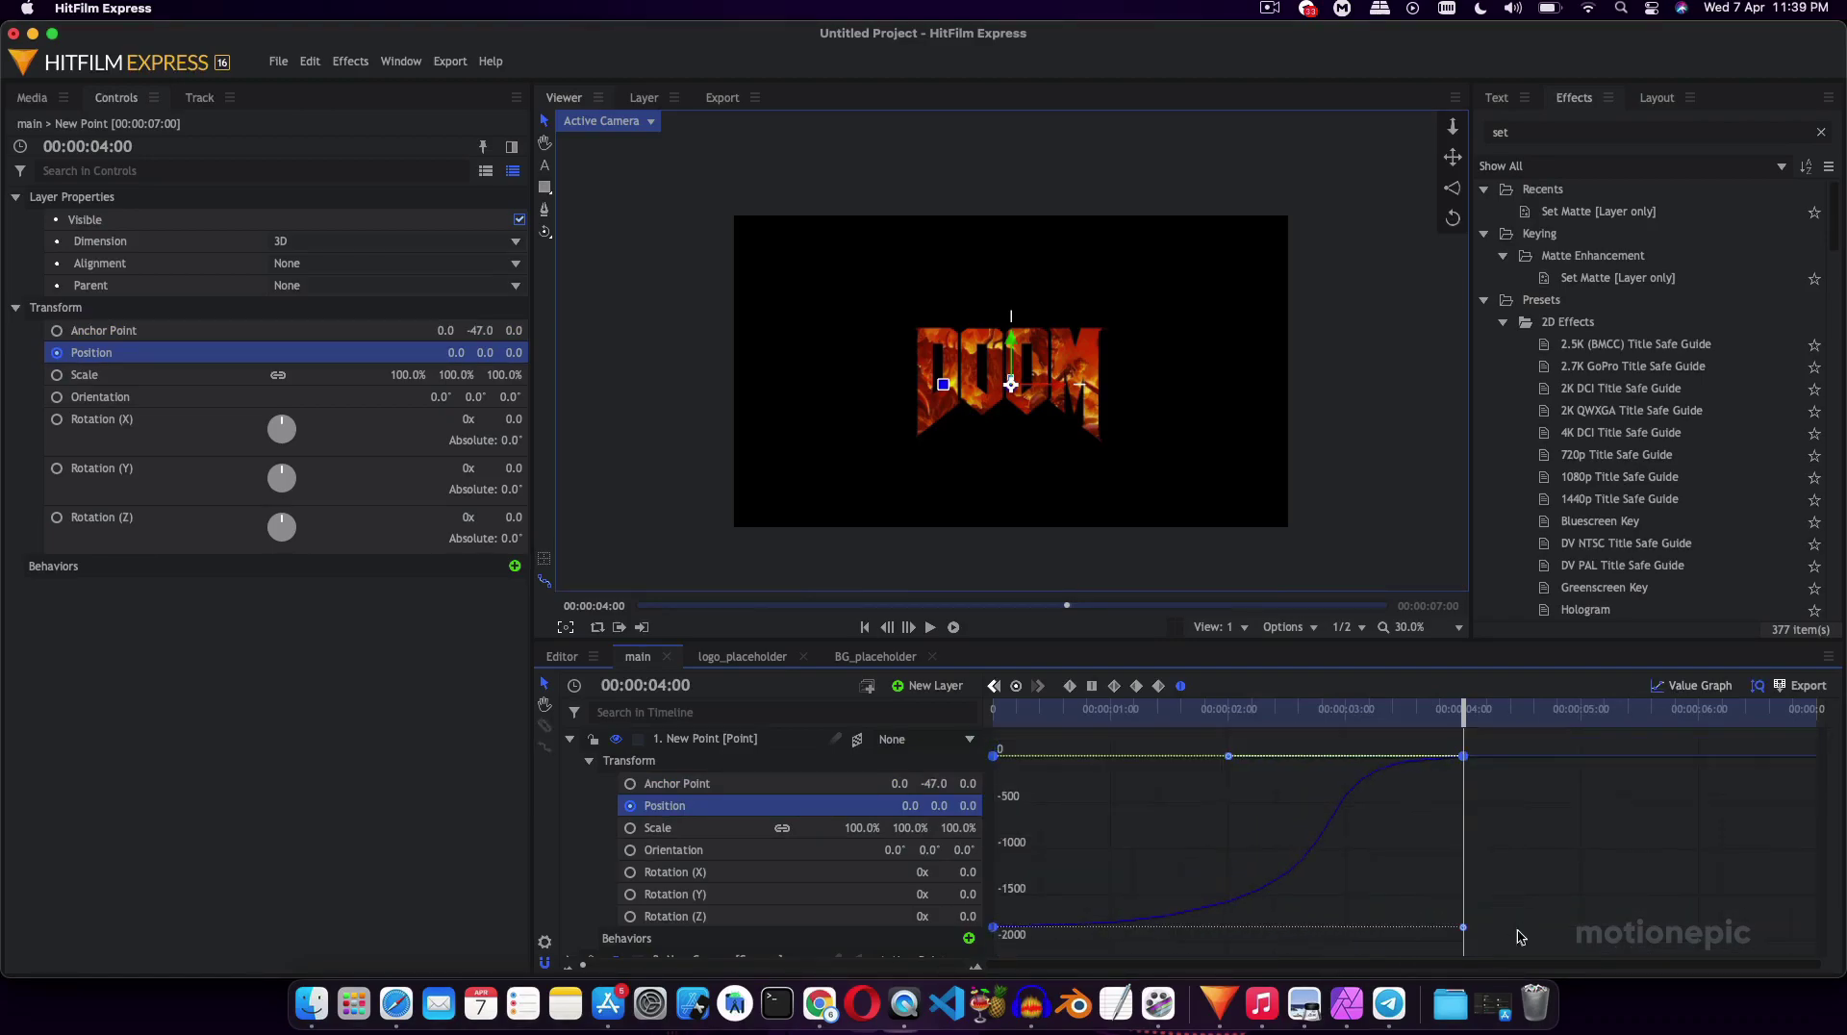
{"action": "key", "text": "Home"}
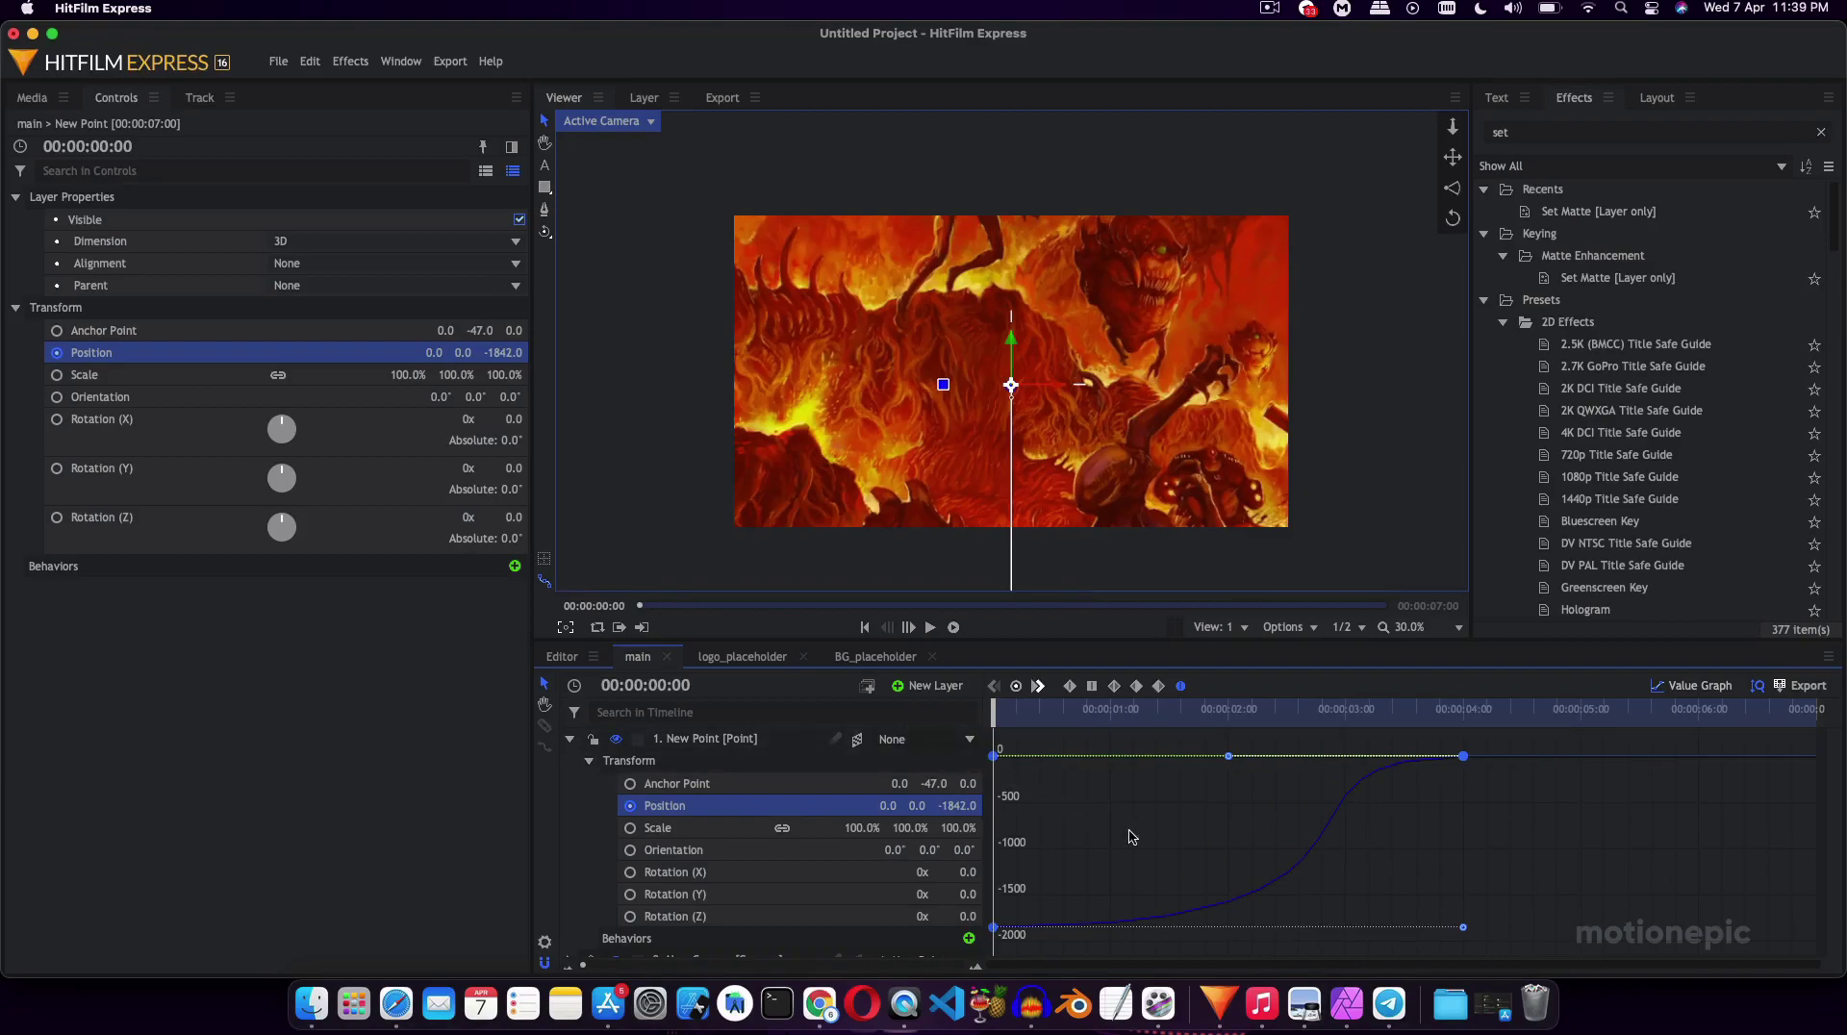
{"action": "key", "text": "space"}
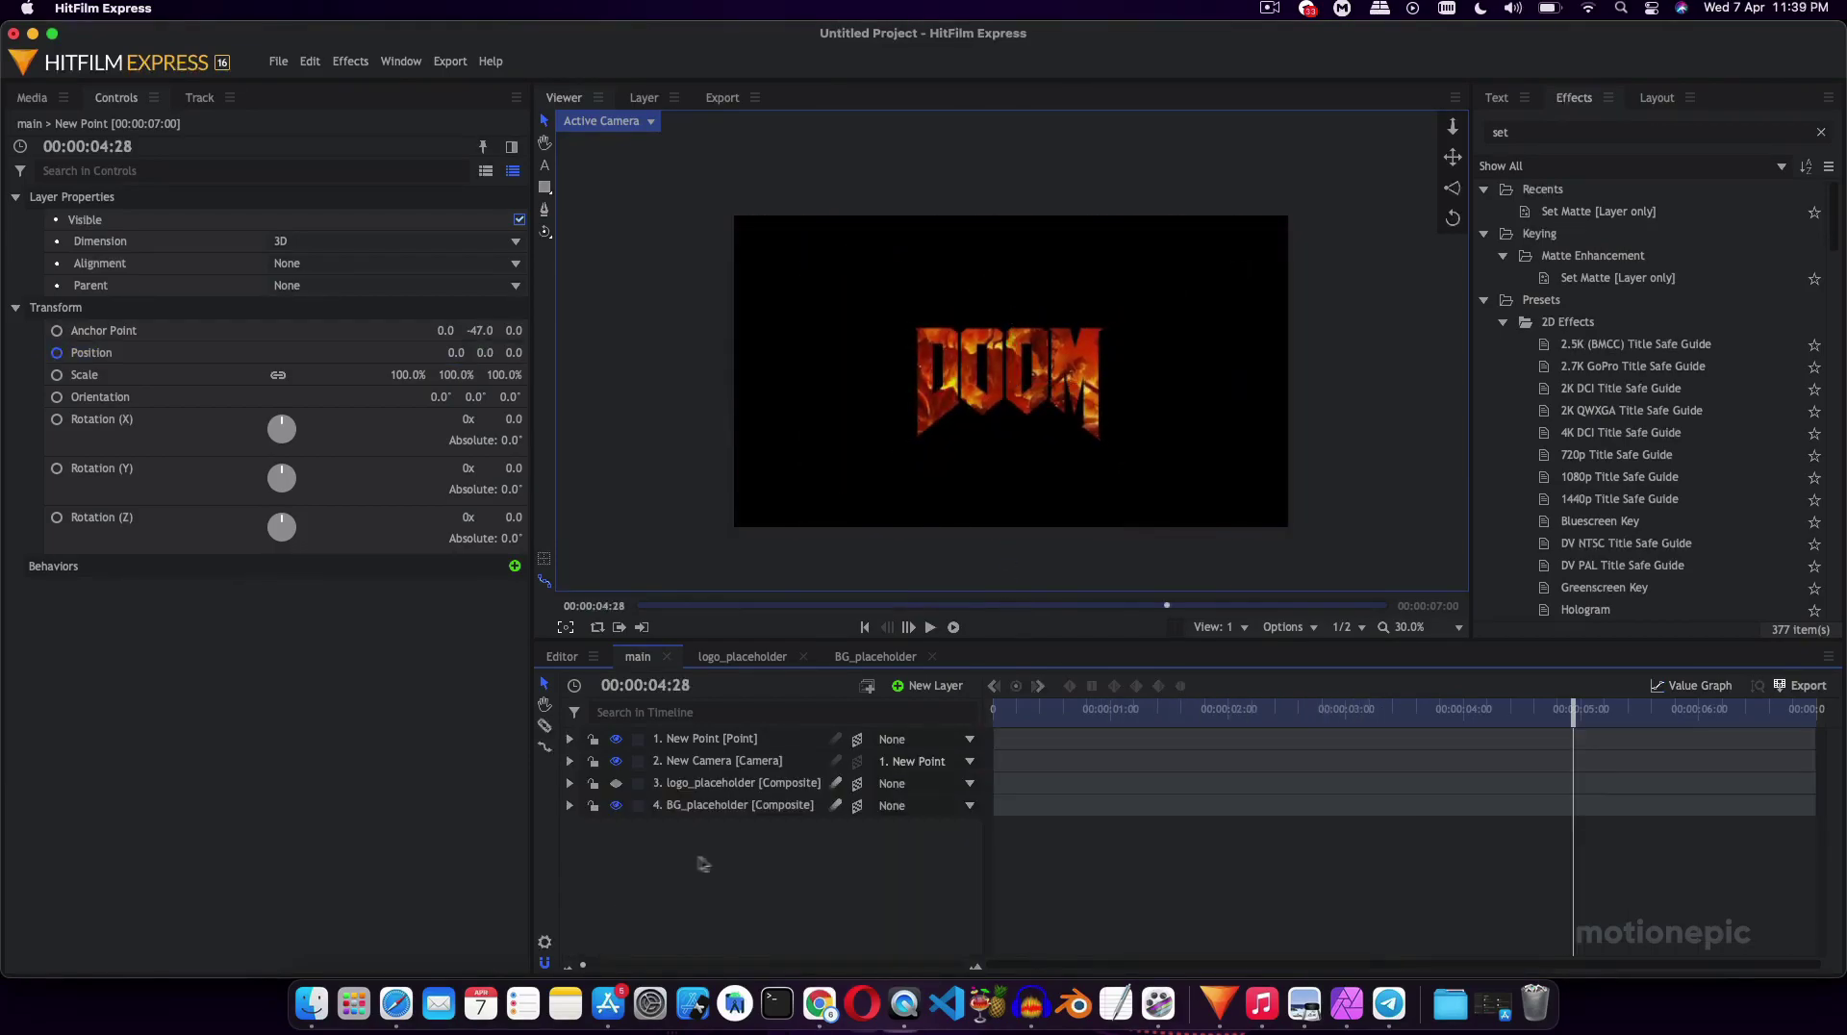
Select the logo and background placeholder layers and replay the animation from early on.
{"action": "left_click_drag", "start_coordinate": [704, 864], "coordinate": [839, 784]}
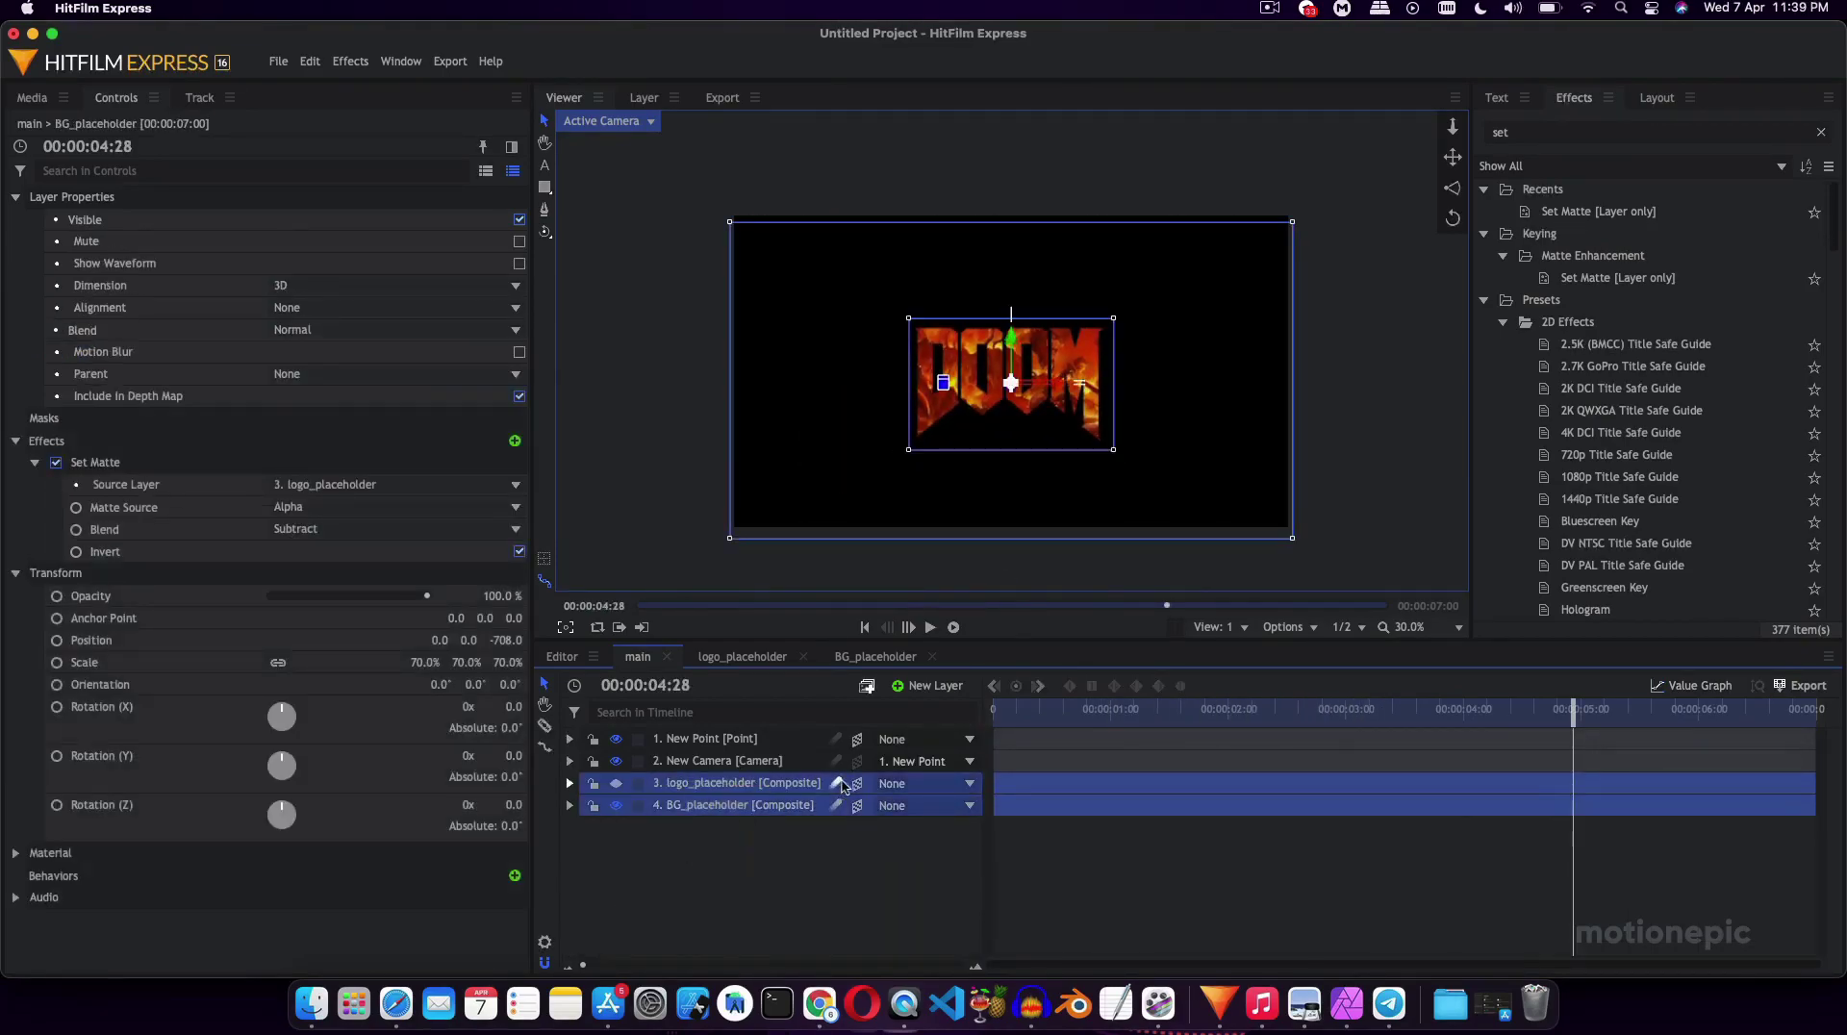
{"action": "left_click", "coordinate": [831, 866]}
{"action": "left_click", "coordinate": [1102, 708]}
{"action": "key", "text": "space"}
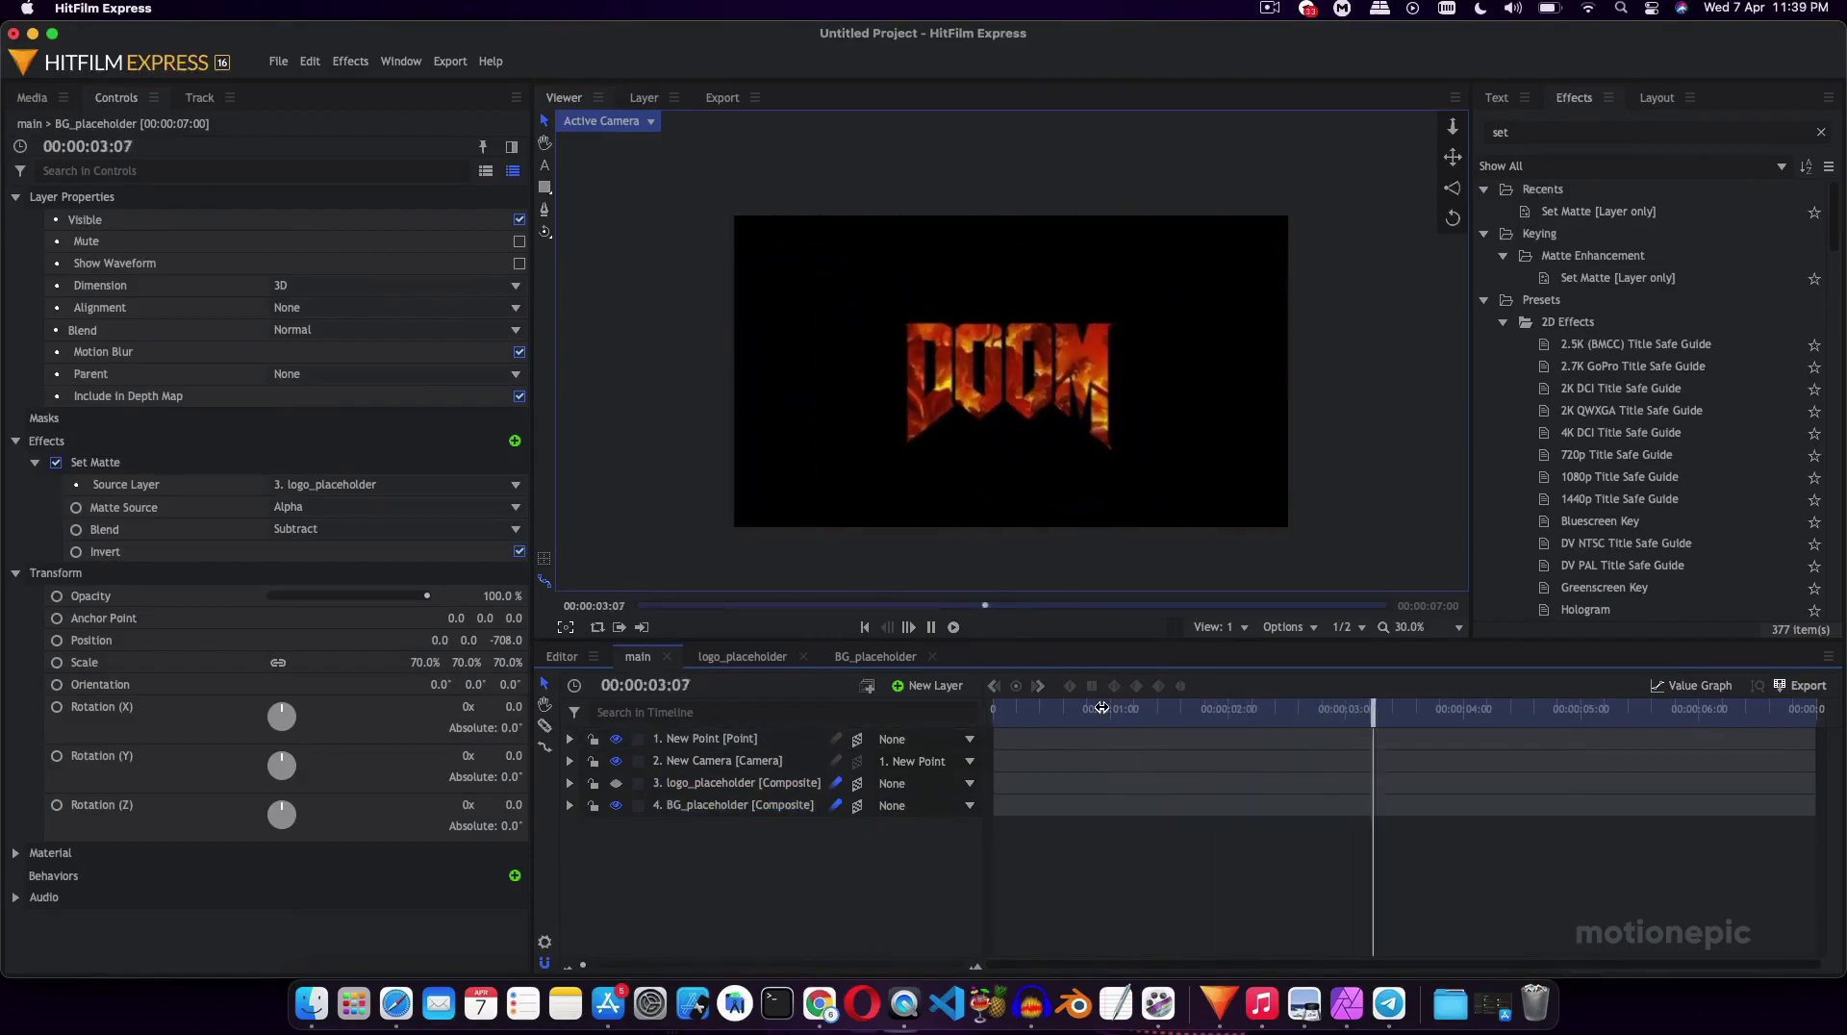
Stop playback, show the Media list, and switch the viewer to a checkerboard background.
{"action": "key", "text": "space"}
{"action": "left_click", "coordinate": [32, 97]}
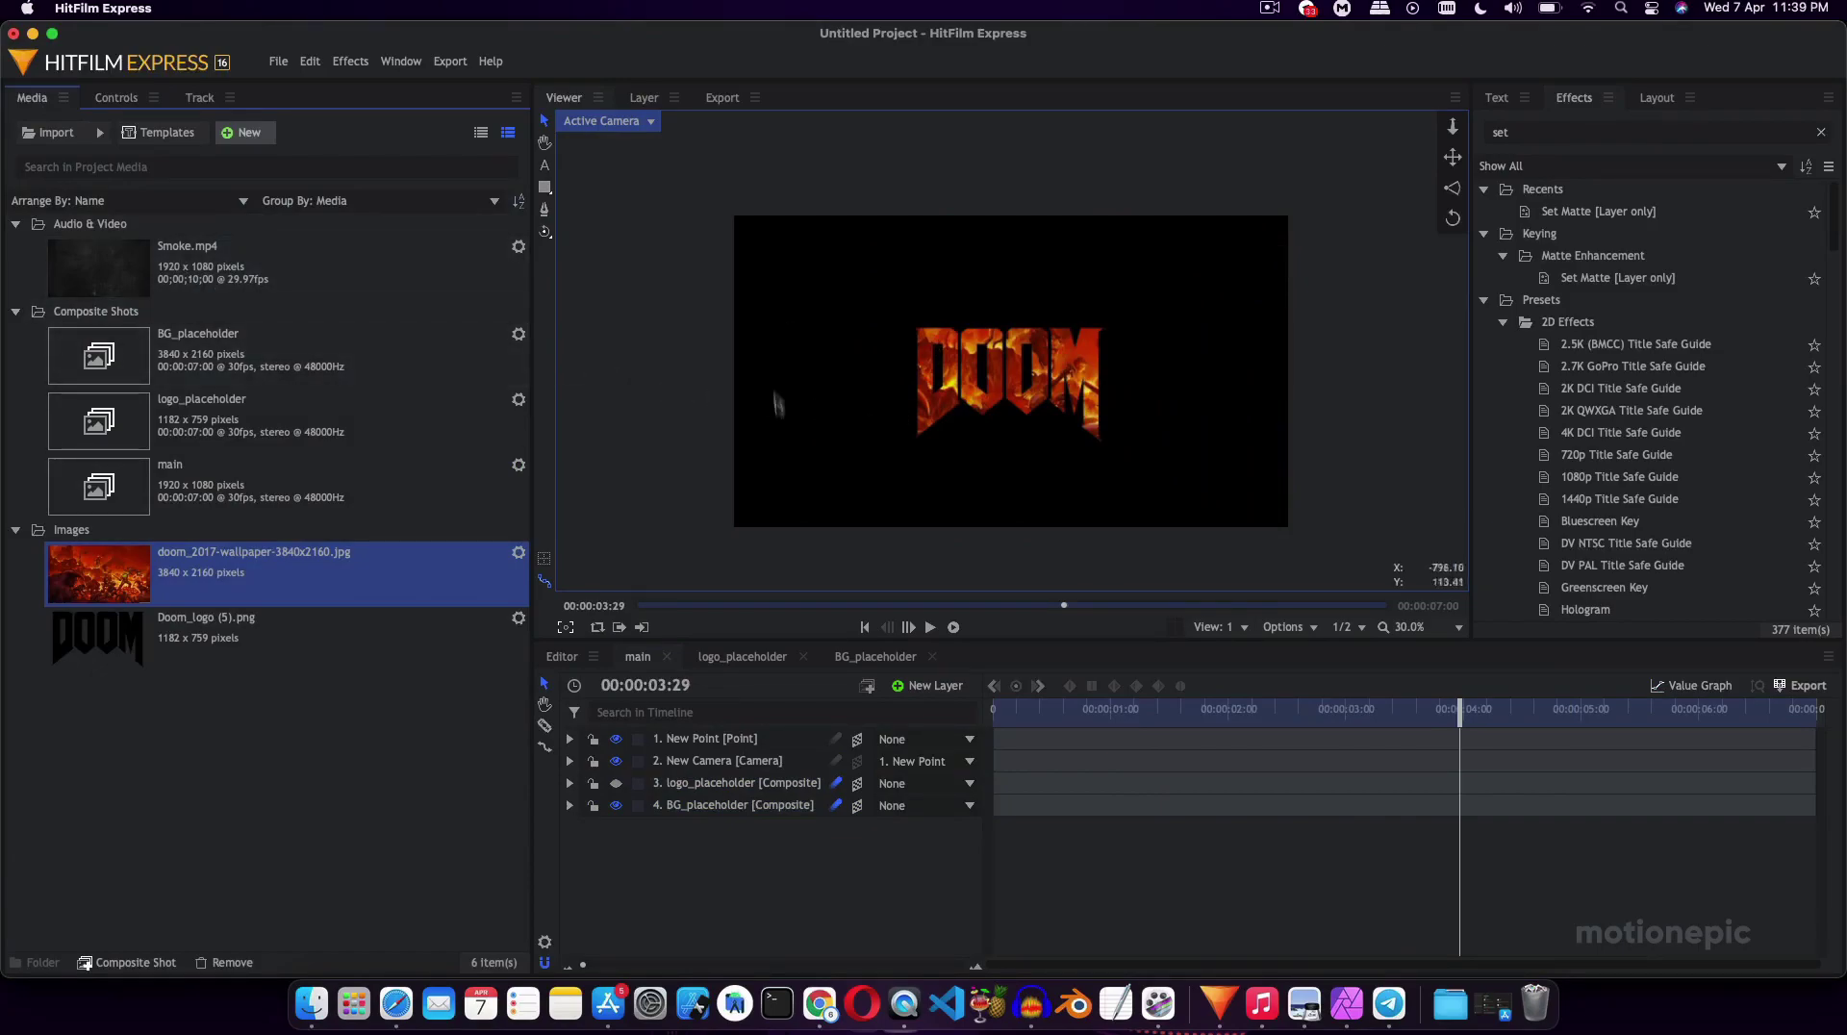
{"action": "left_click", "coordinate": [1279, 627]}
{"action": "left_click", "coordinate": [1290, 734]}
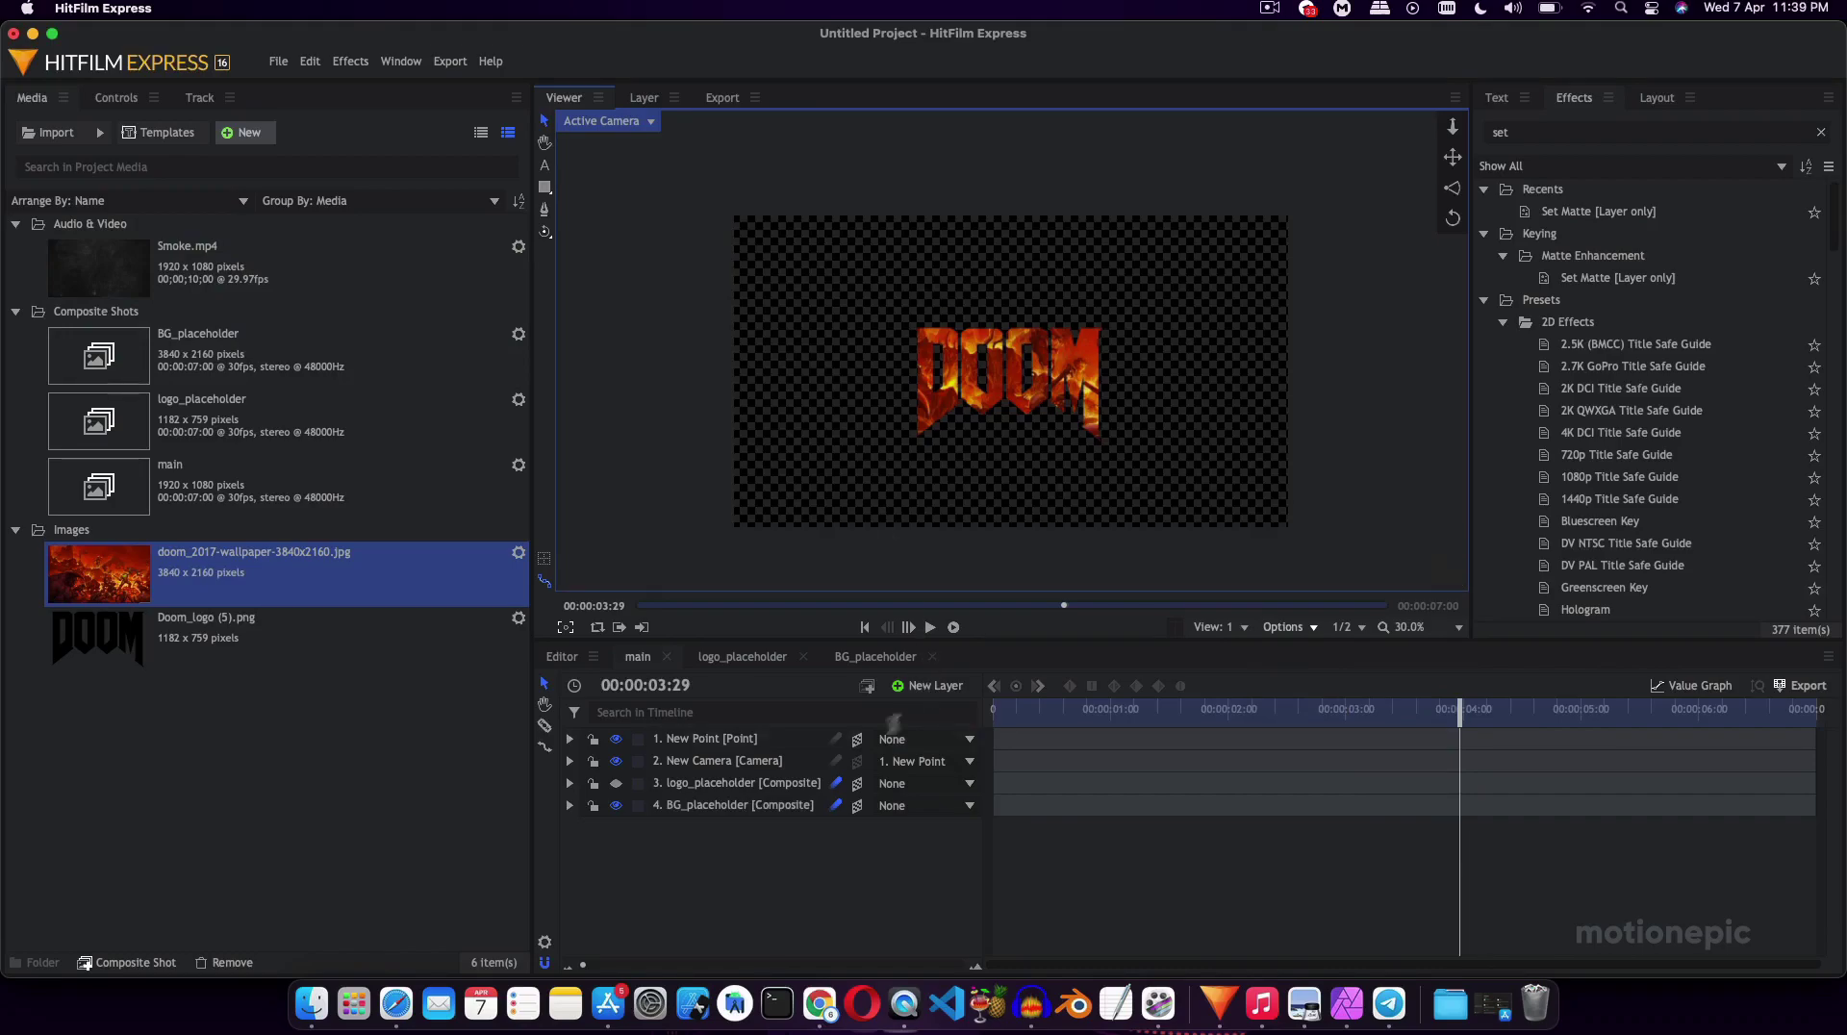
{"action": "left_click", "coordinate": [956, 689]}
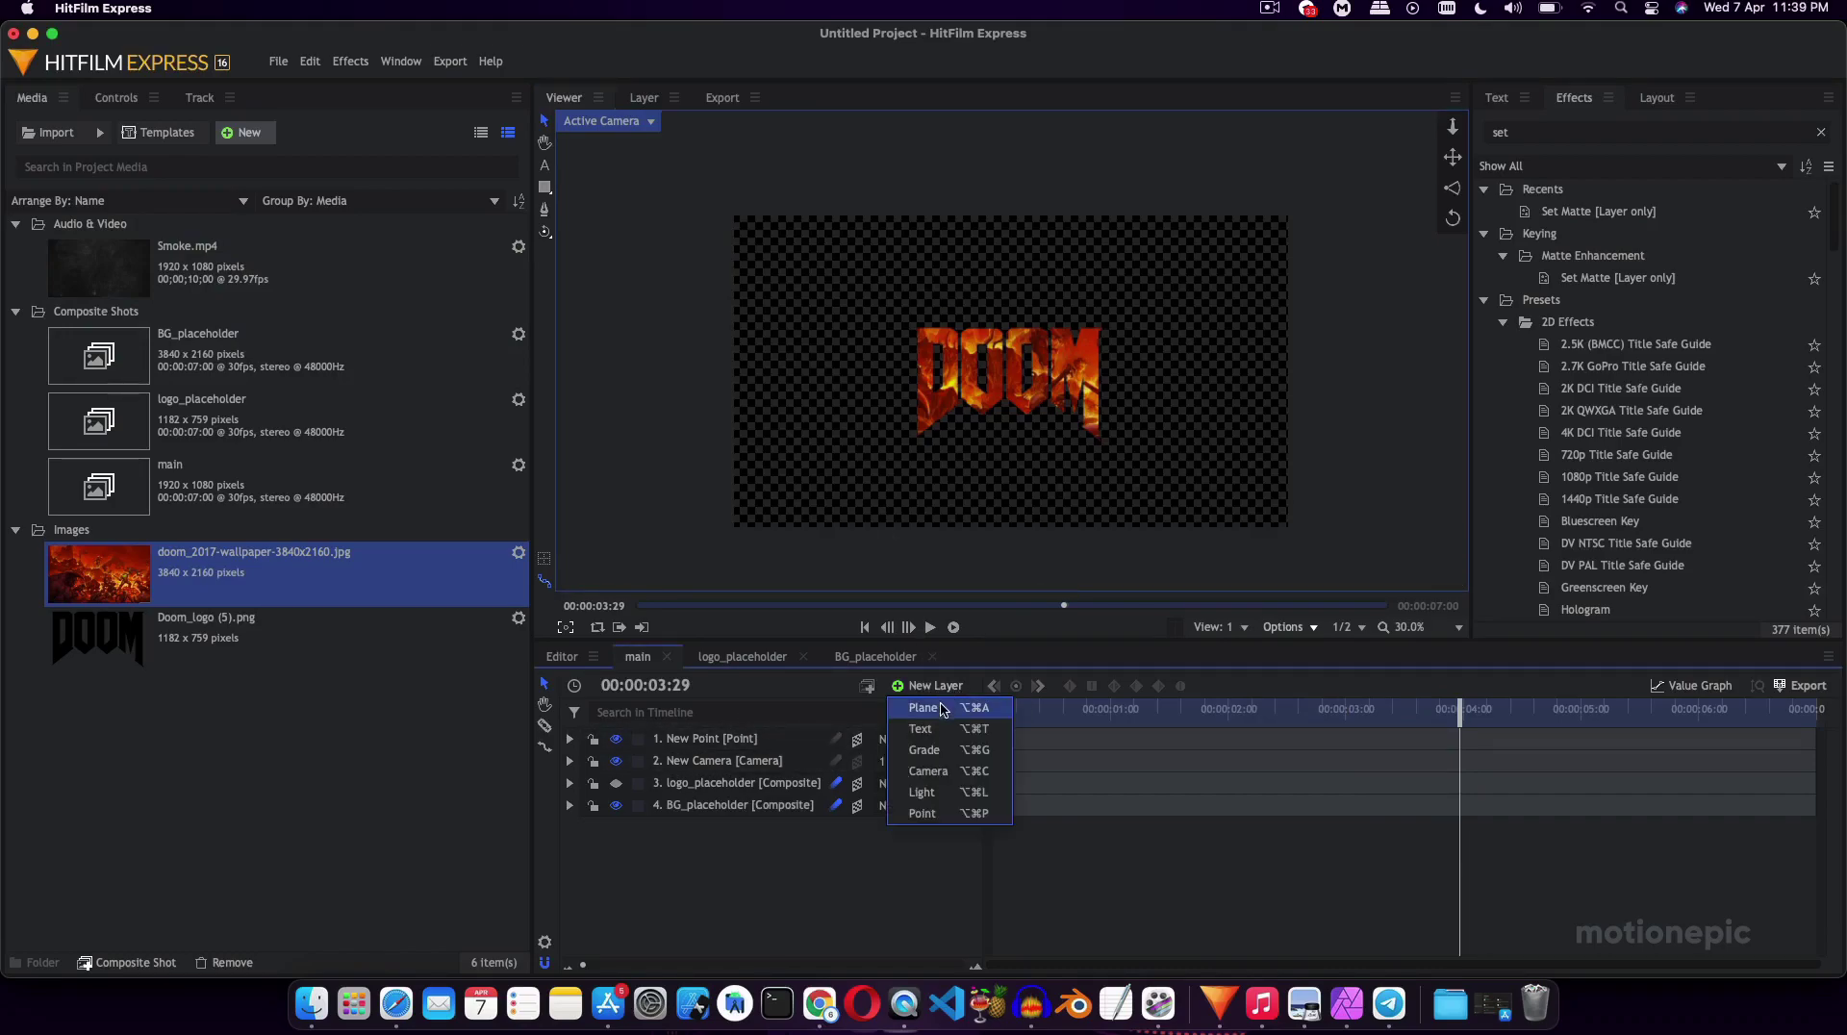
{"action": "left_click", "coordinate": [143, 252]}
{"action": "left_click", "coordinate": [157, 267]}
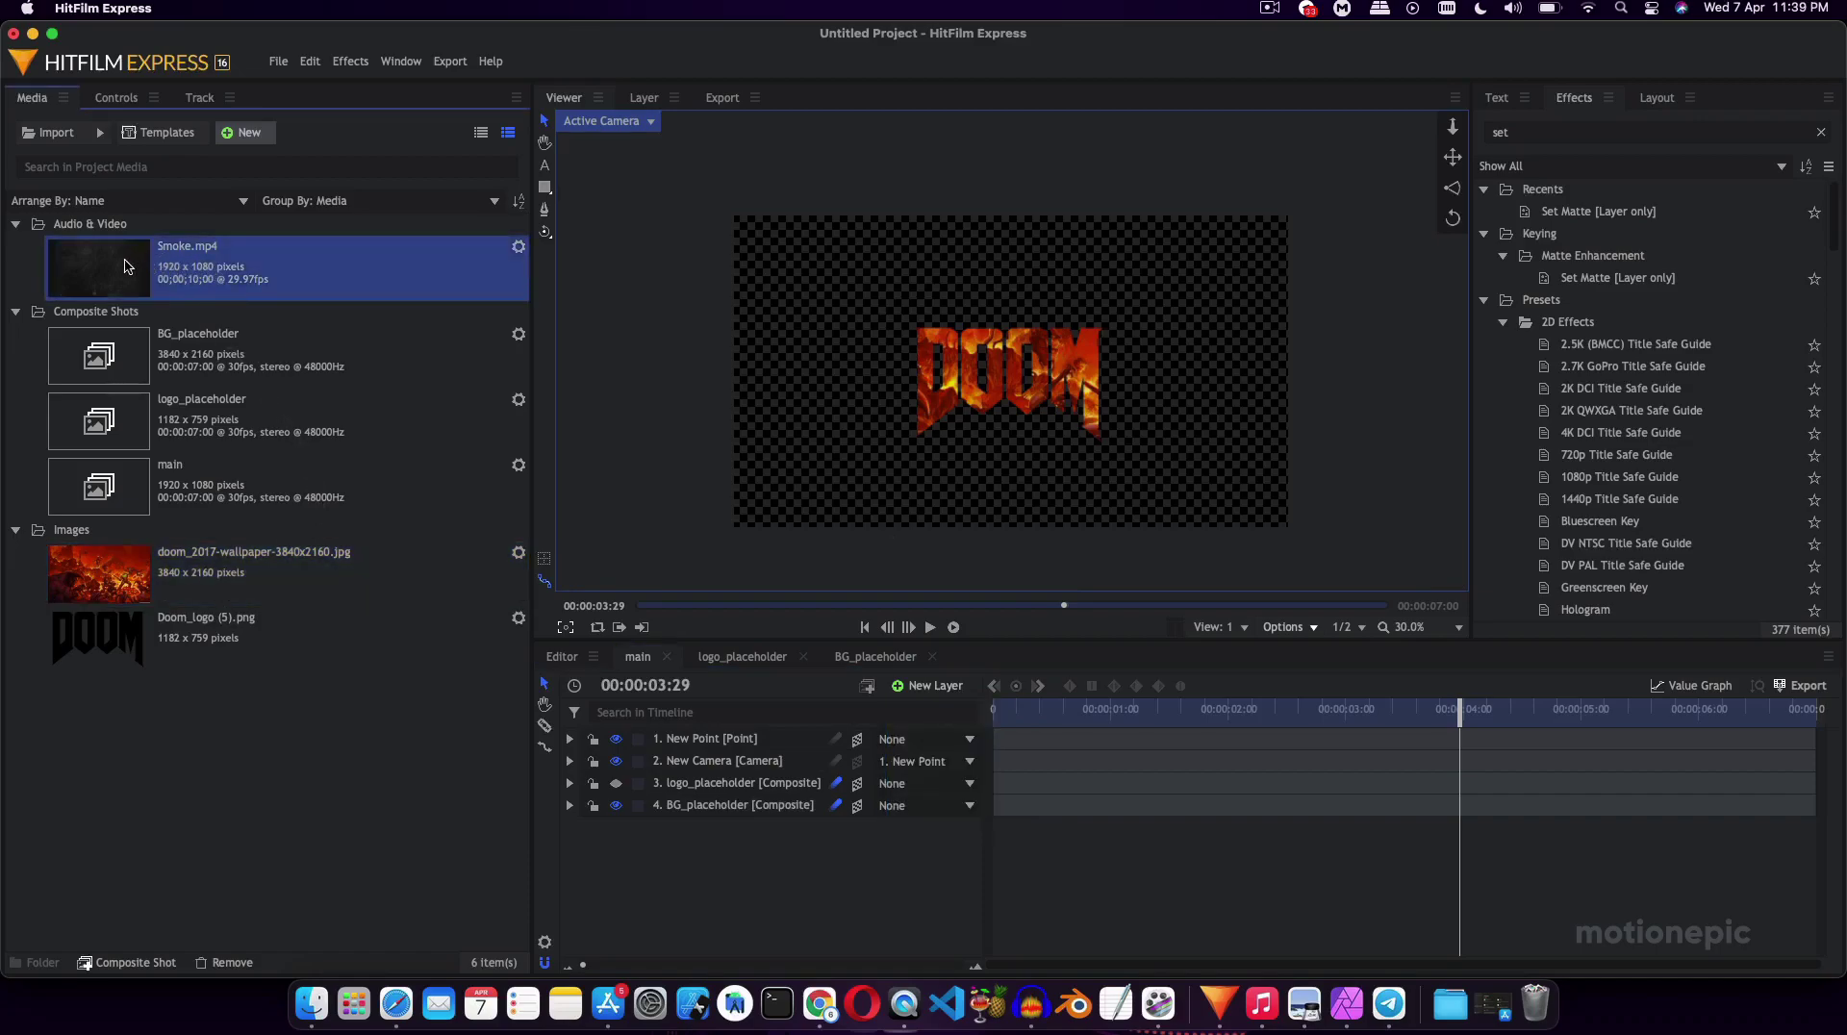
{"action": "left_click_drag", "start_coordinate": [125, 266], "coordinate": [708, 841]}
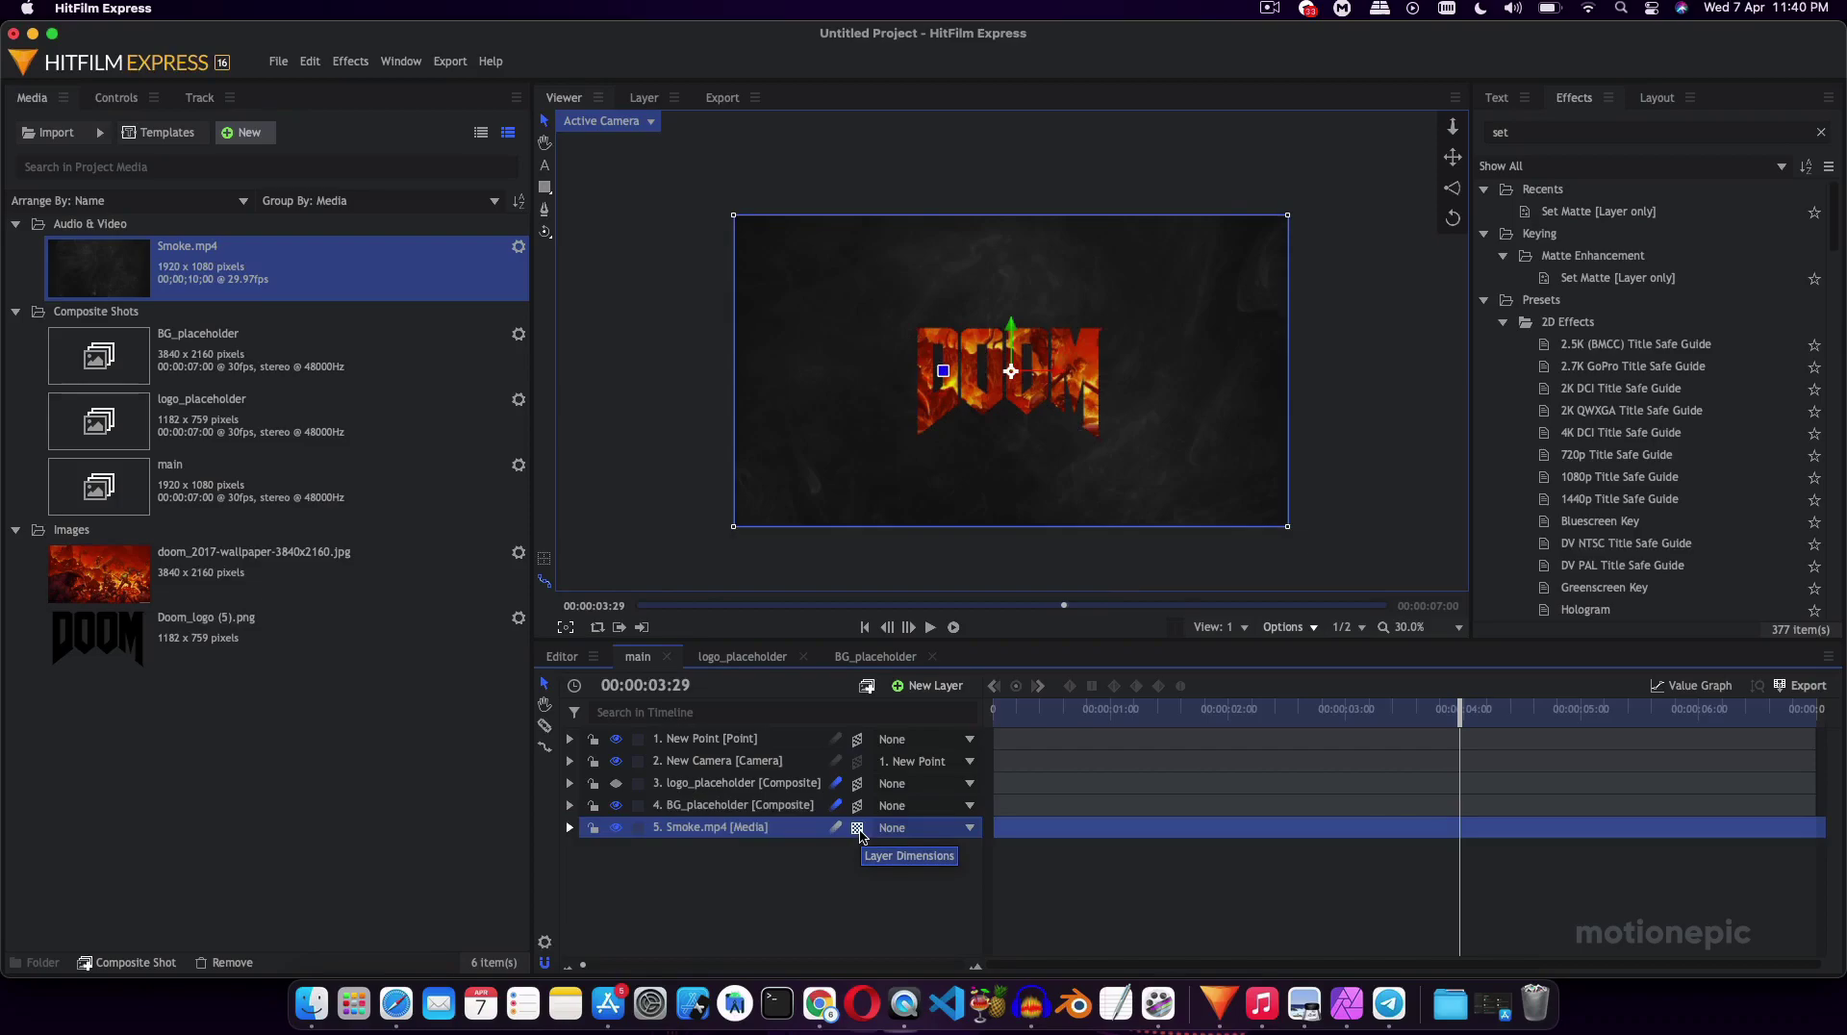
{"action": "left_click", "coordinate": [858, 829]}
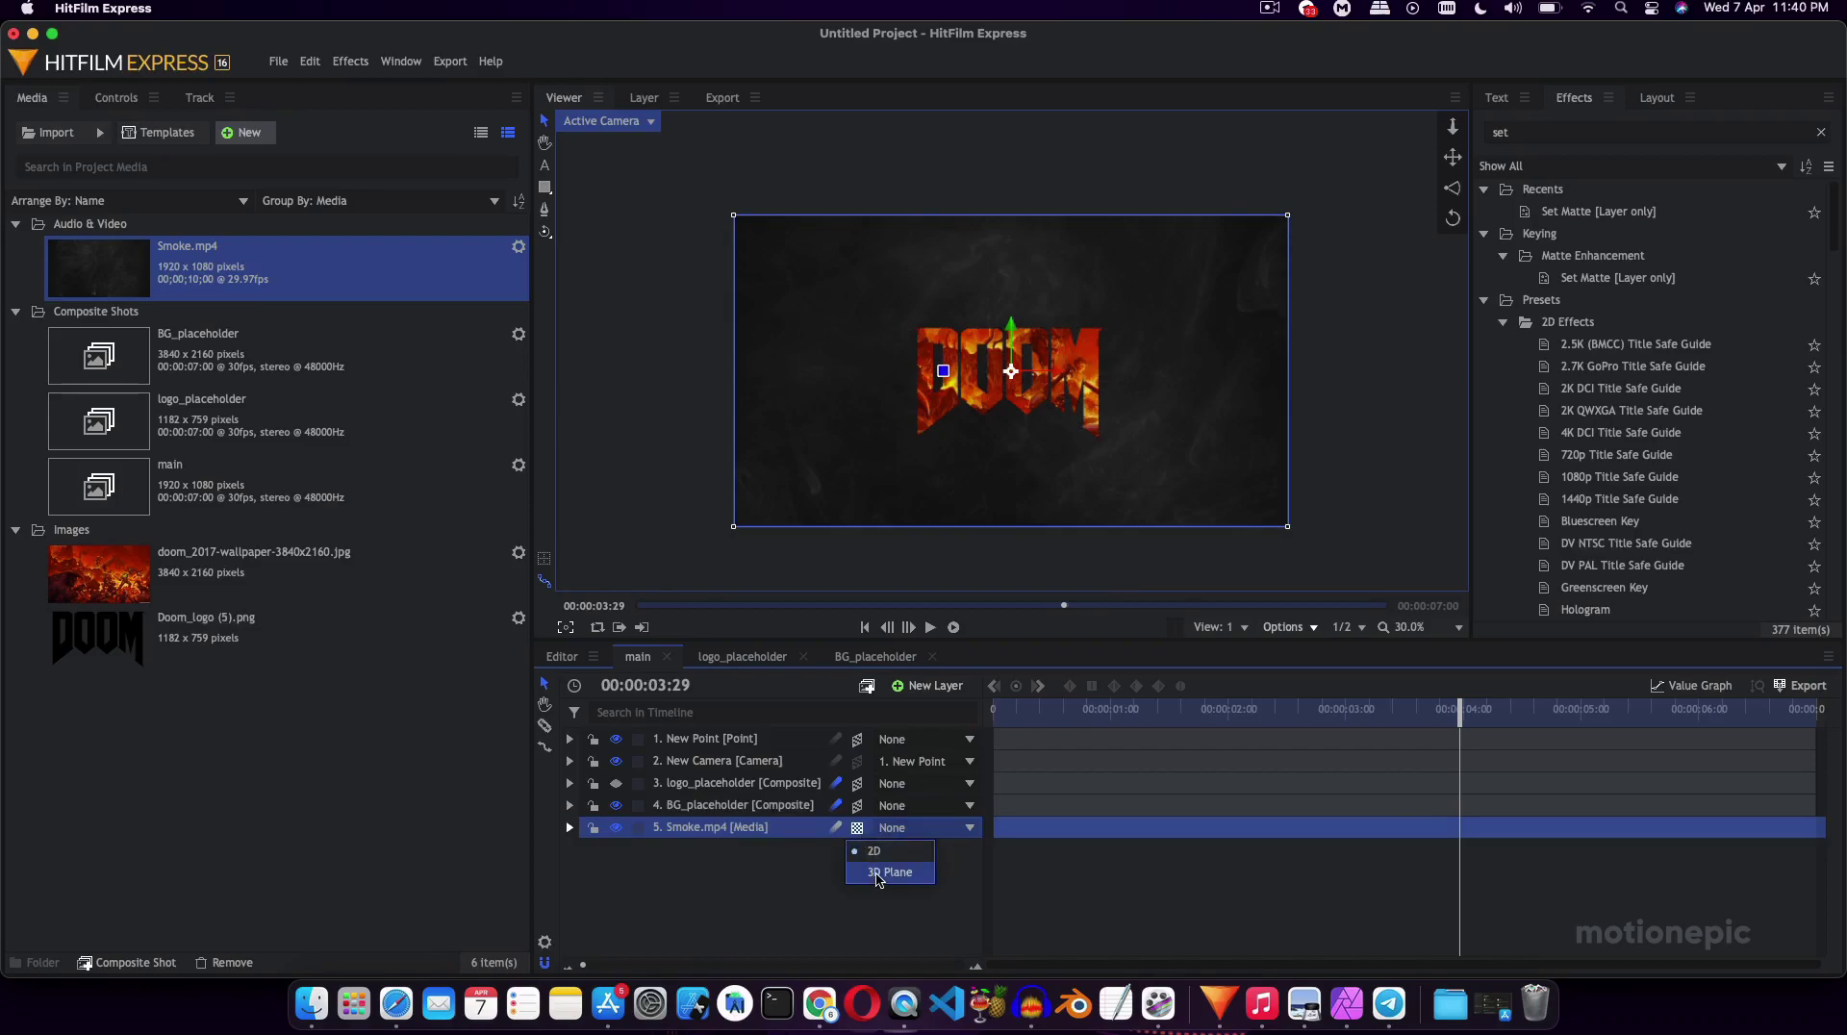
{"action": "left_click", "coordinate": [878, 873]}
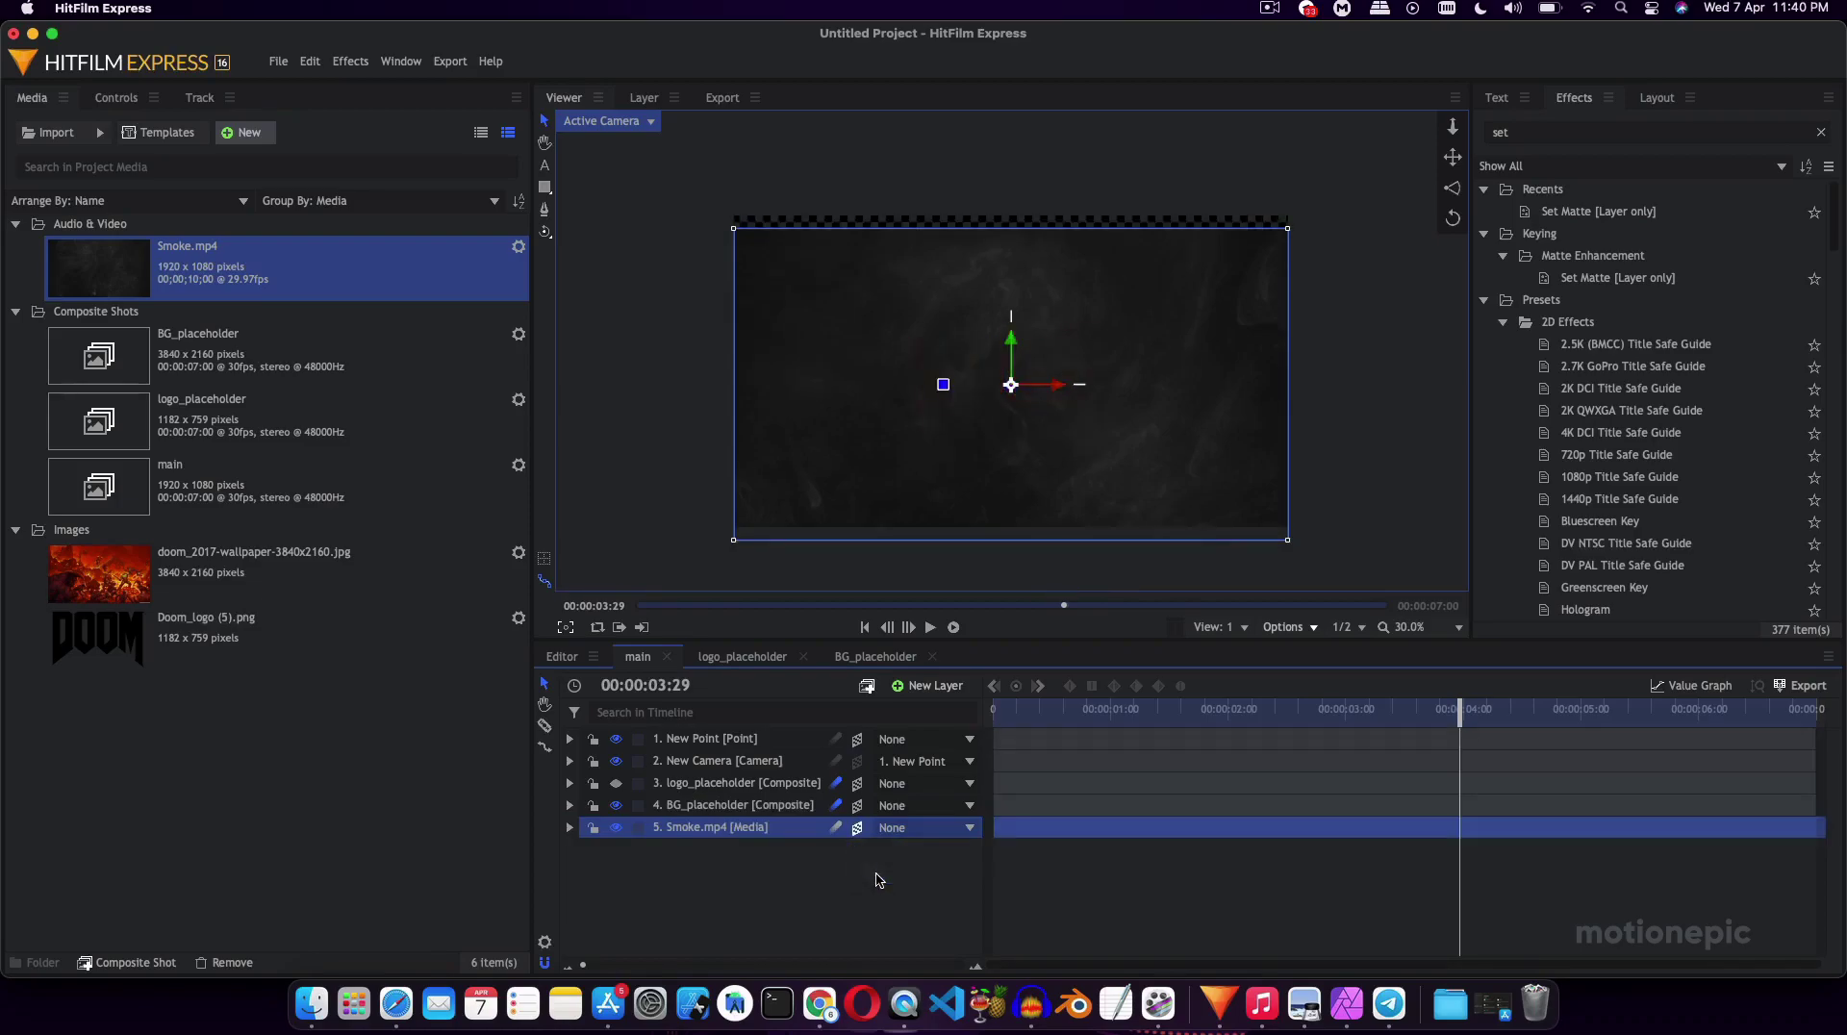
{"action": "left_click_drag", "start_coordinate": [1065, 717], "coordinate": [1487, 713]}
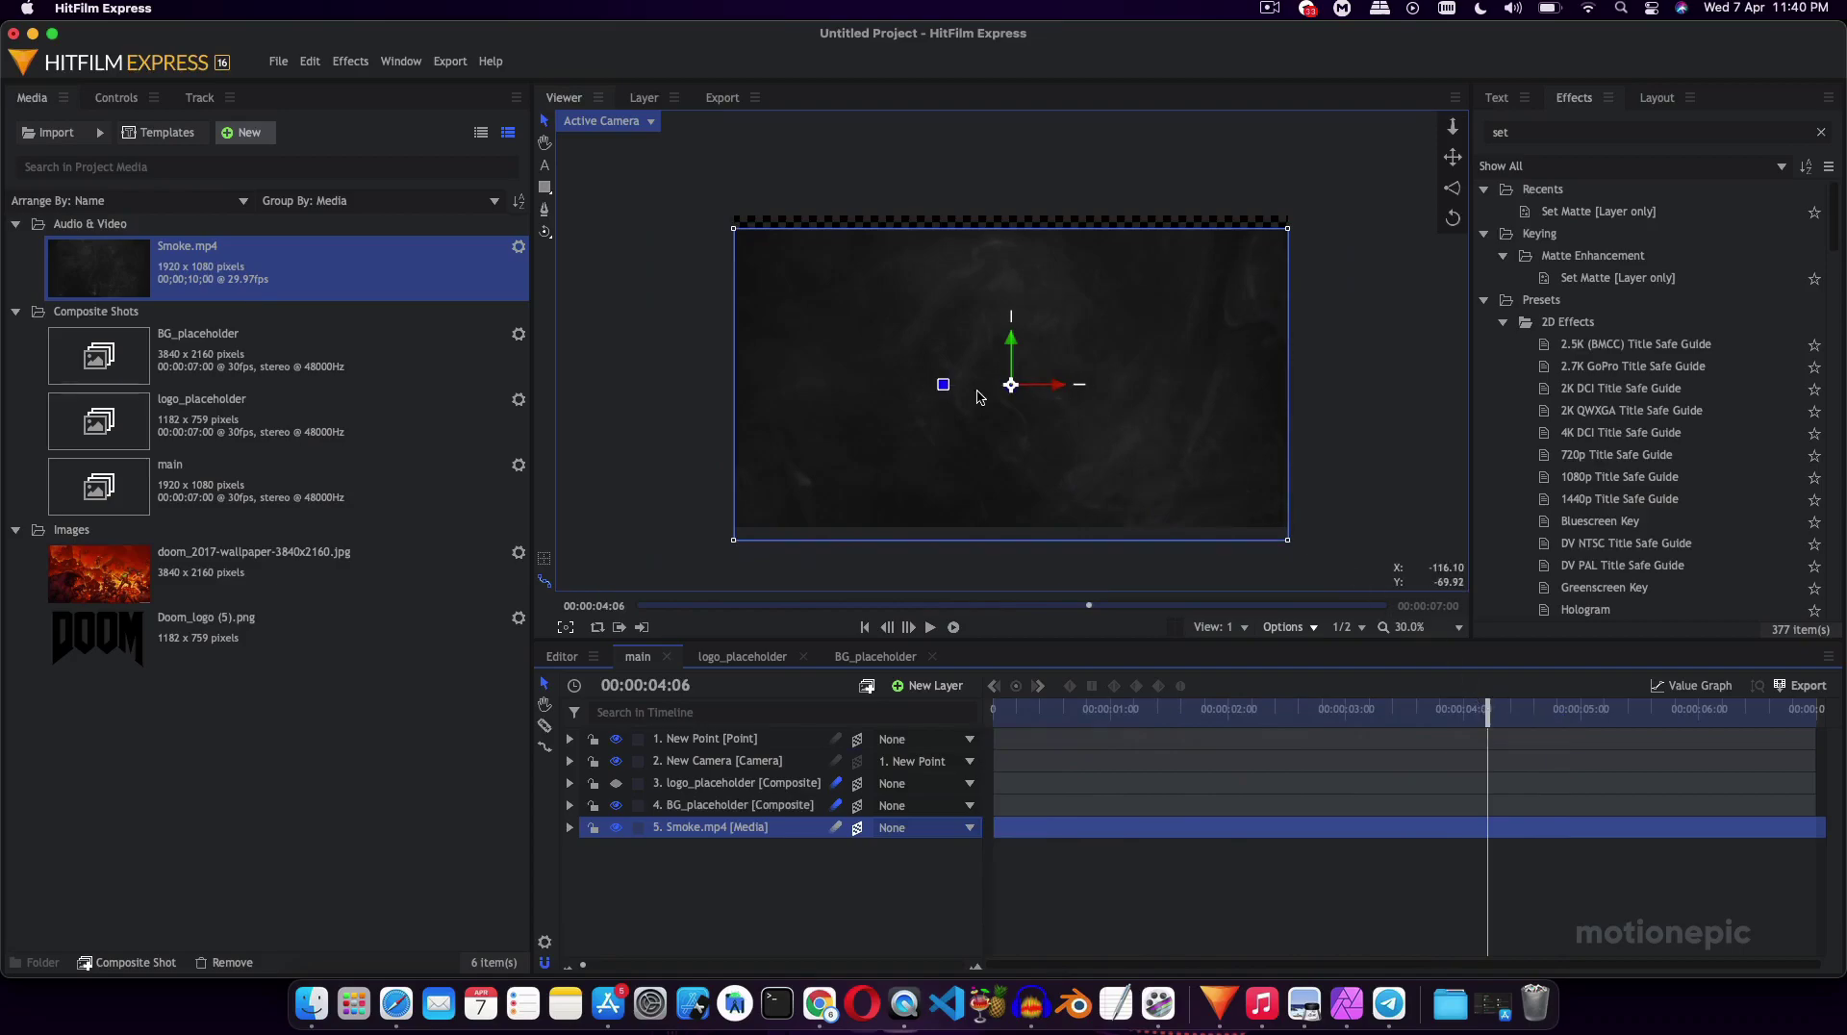
{"action": "left_click", "coordinate": [570, 828]}
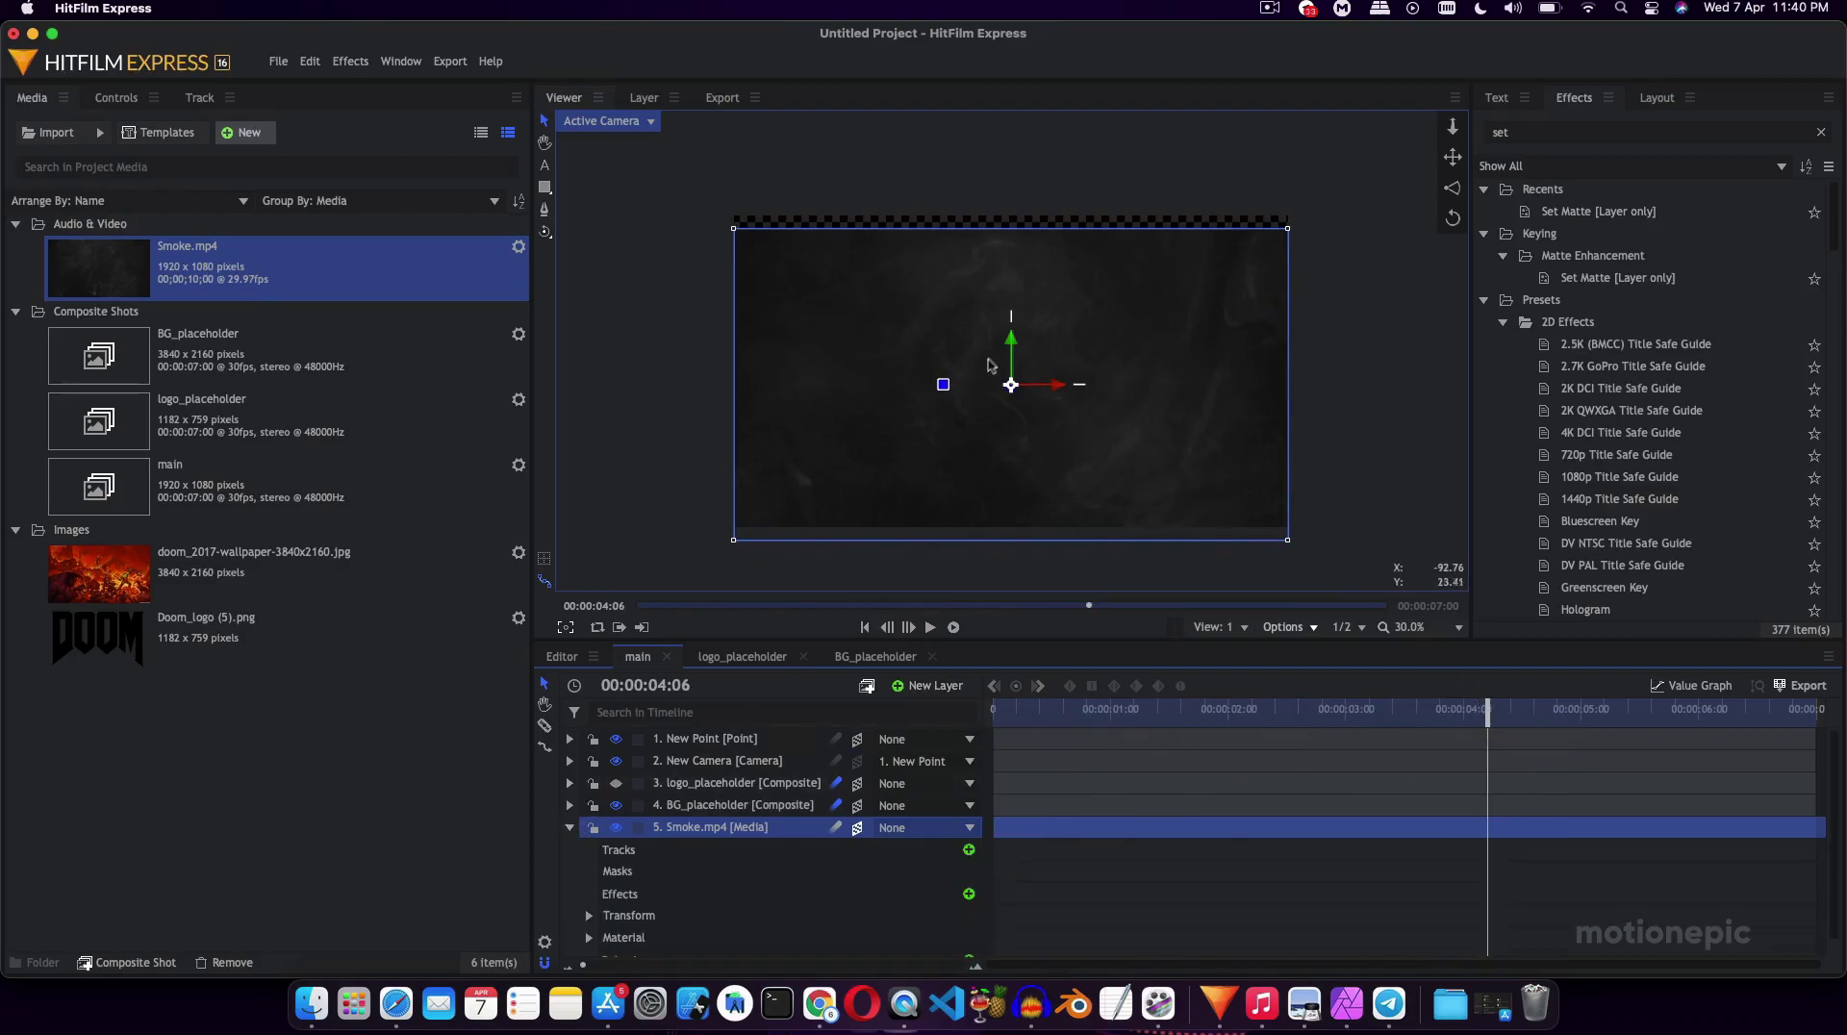
{"action": "left_click", "coordinate": [589, 915]}
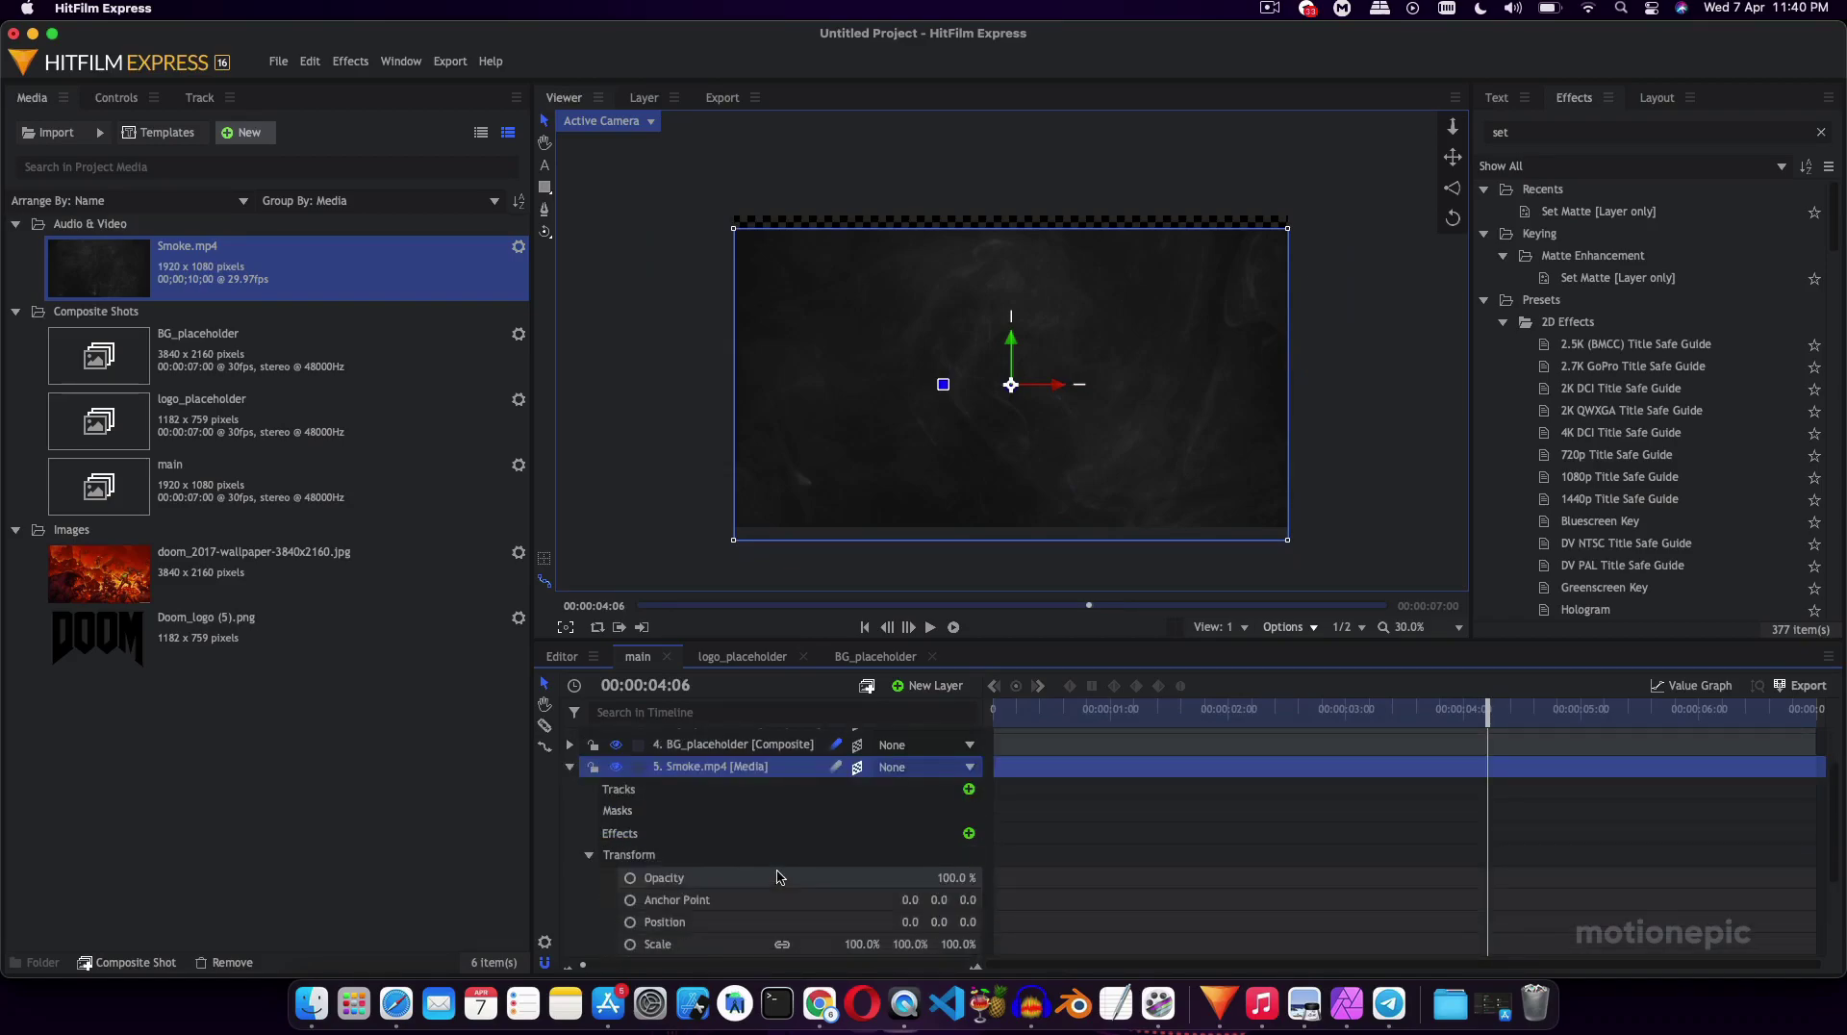
{"action": "scroll", "coordinate": [950, 919], "scroll_direction": "down", "scroll_amount": 3}
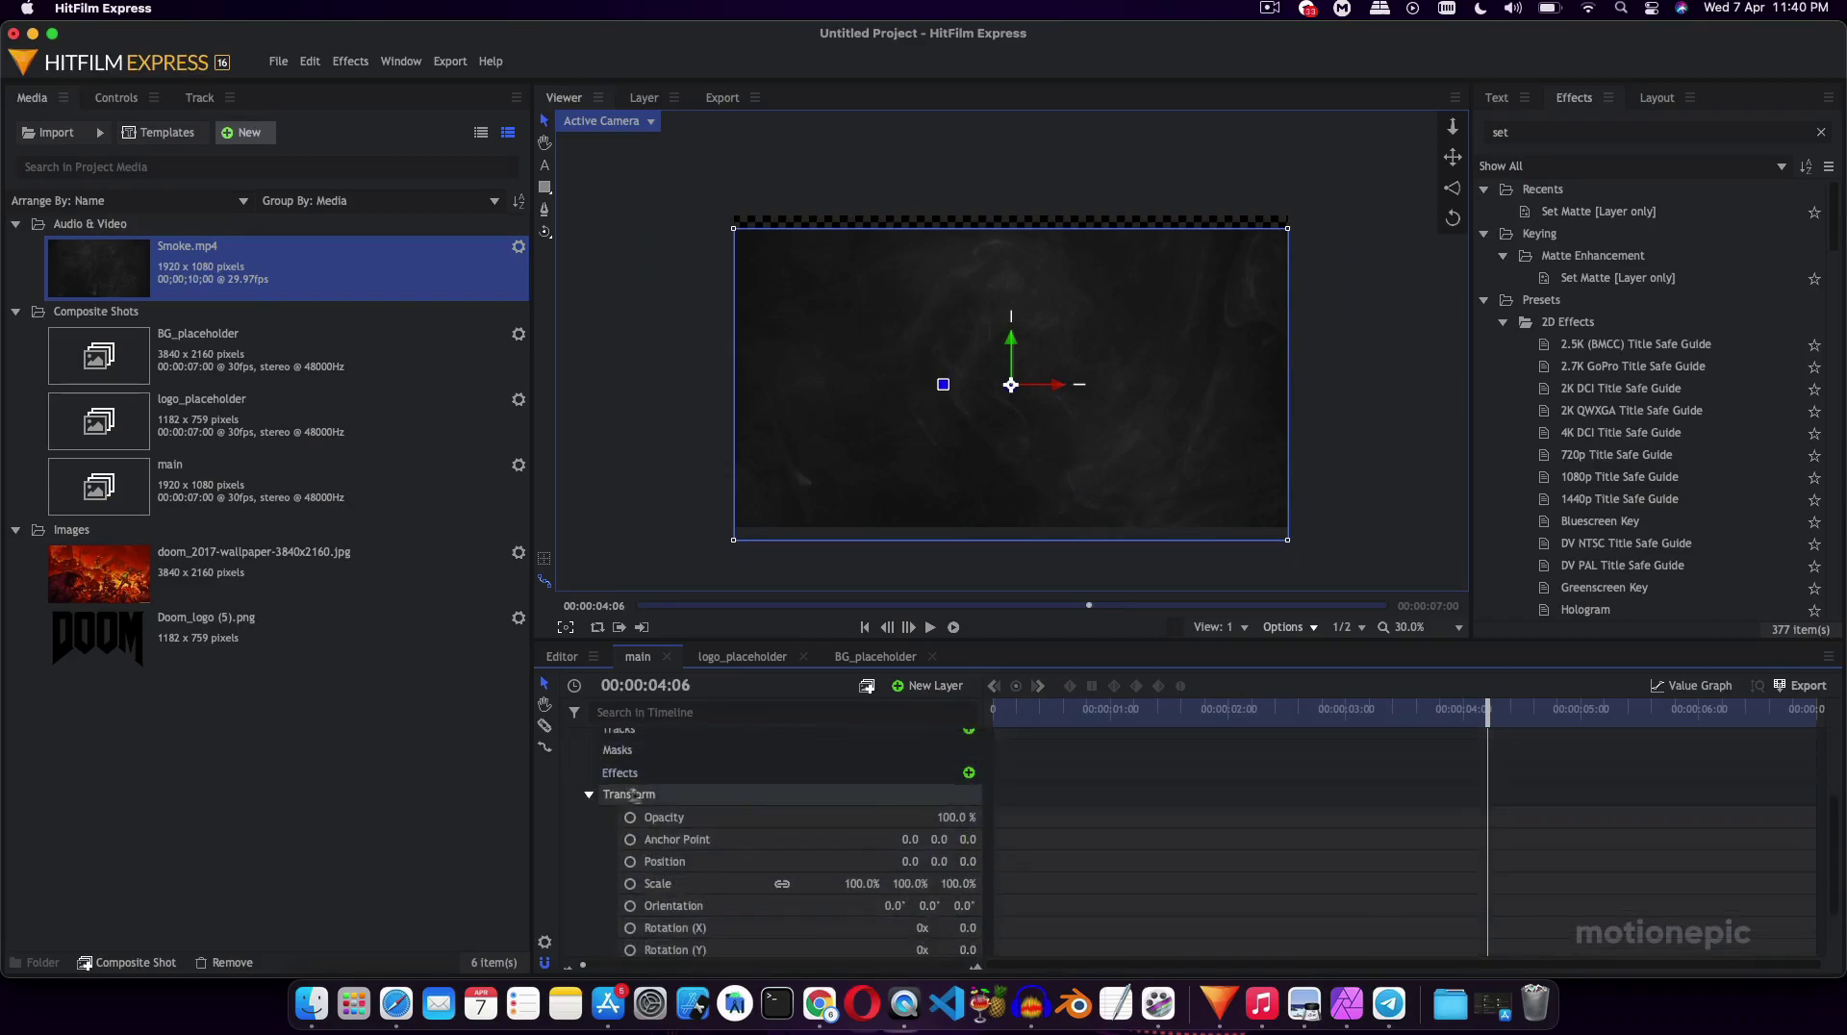
{"action": "left_click", "coordinate": [717, 864]}
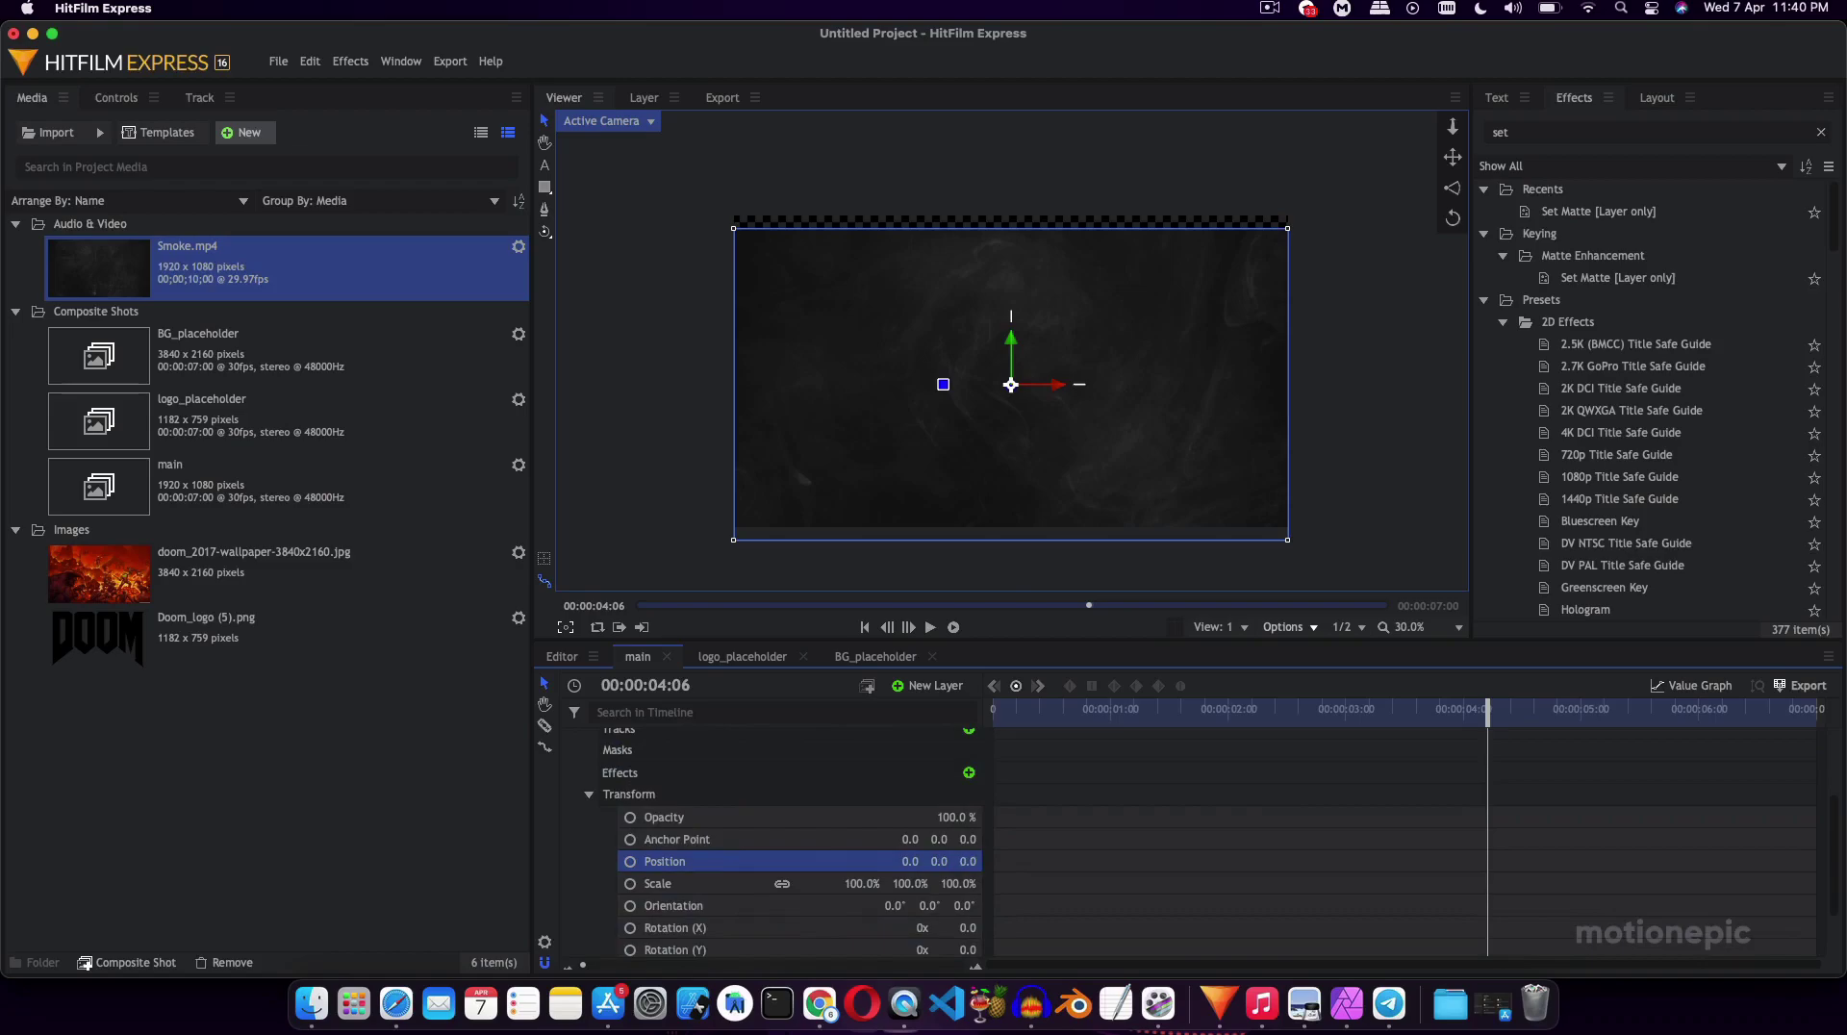
{"action": "mouse_move", "coordinate": [968, 861]}
{"action": "left_mouse_down"}
{"action": "mouse_move", "coordinate": [852, 861]}
{"action": "mouse_move", "coordinate": [989, 855]}
{"action": "left_mouse_up"}
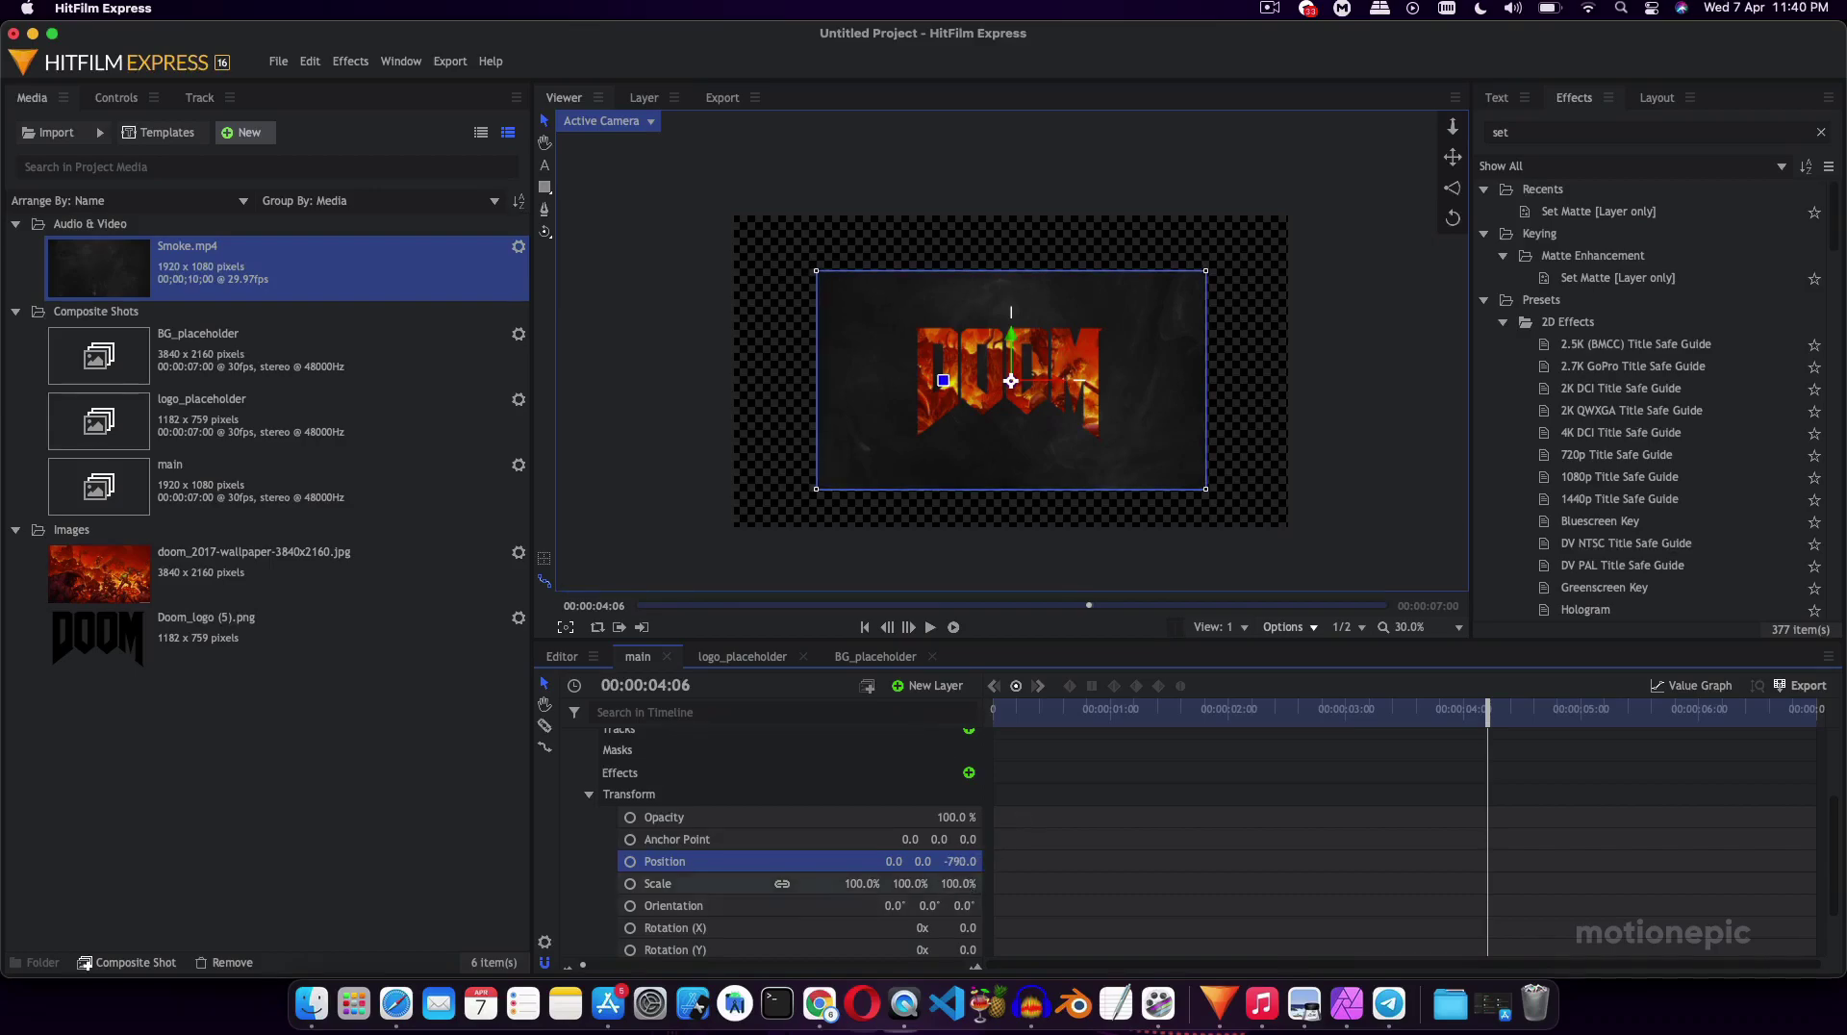
{"action": "left_click_drag", "start_coordinate": [862, 883], "coordinate": [965, 883]}
{"action": "left_click", "coordinate": [965, 884]}
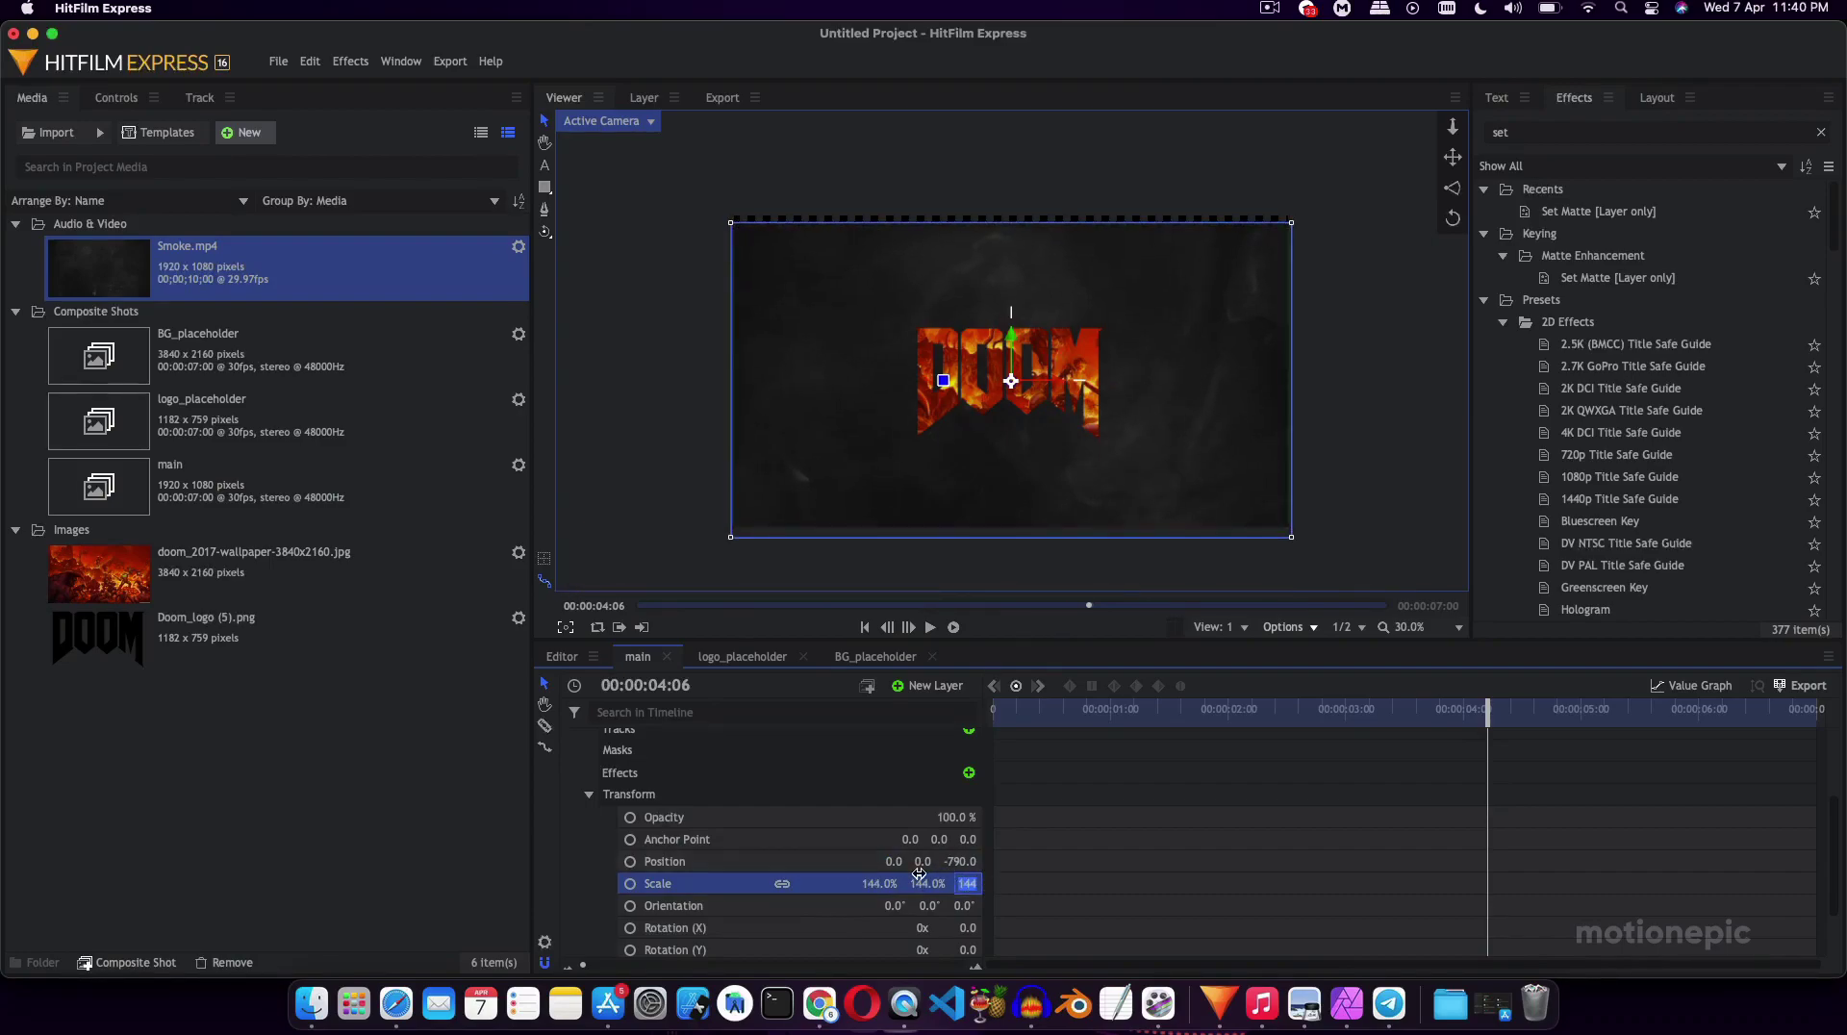
{"action": "left_click", "coordinate": [844, 866]}
{"action": "left_click_drag", "start_coordinate": [923, 863], "coordinate": [953, 863]}
{"action": "left_click", "coordinate": [681, 883]}
{"action": "scroll", "coordinate": [623, 814], "scroll_direction": "up", "scroll_amount": 5}
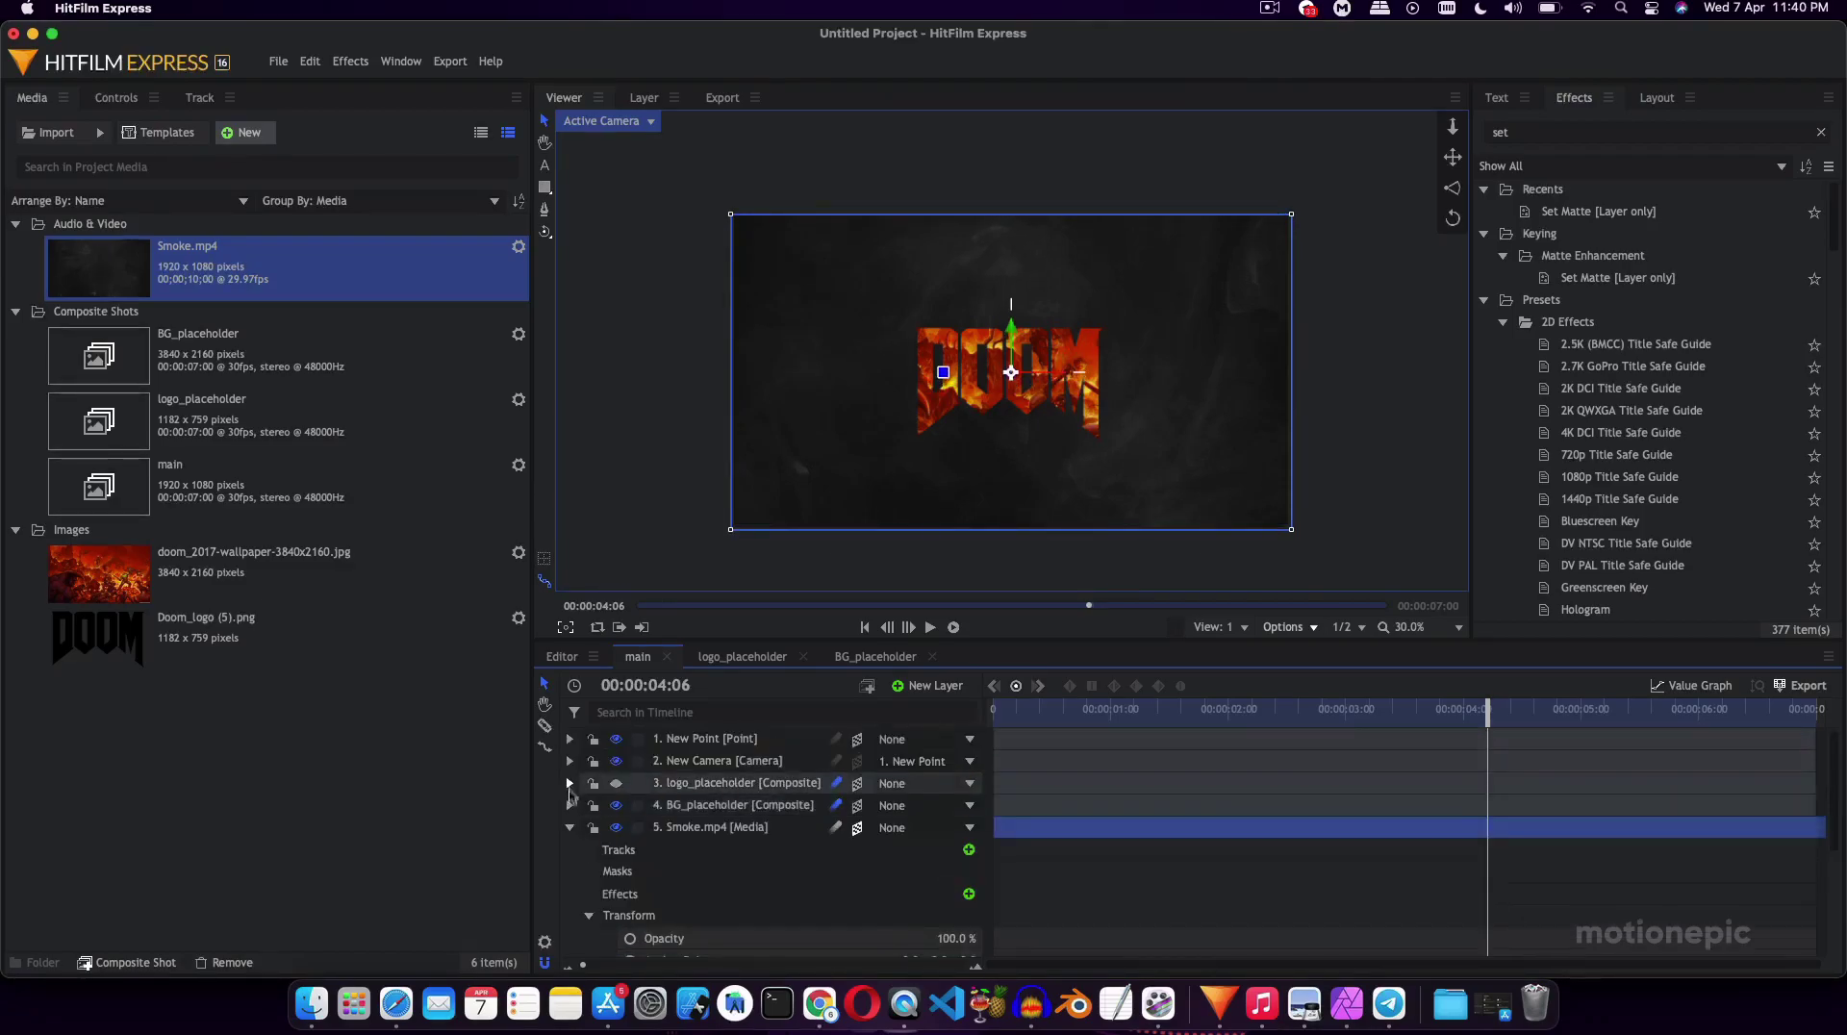
{"action": "left_click", "coordinate": [569, 828]}
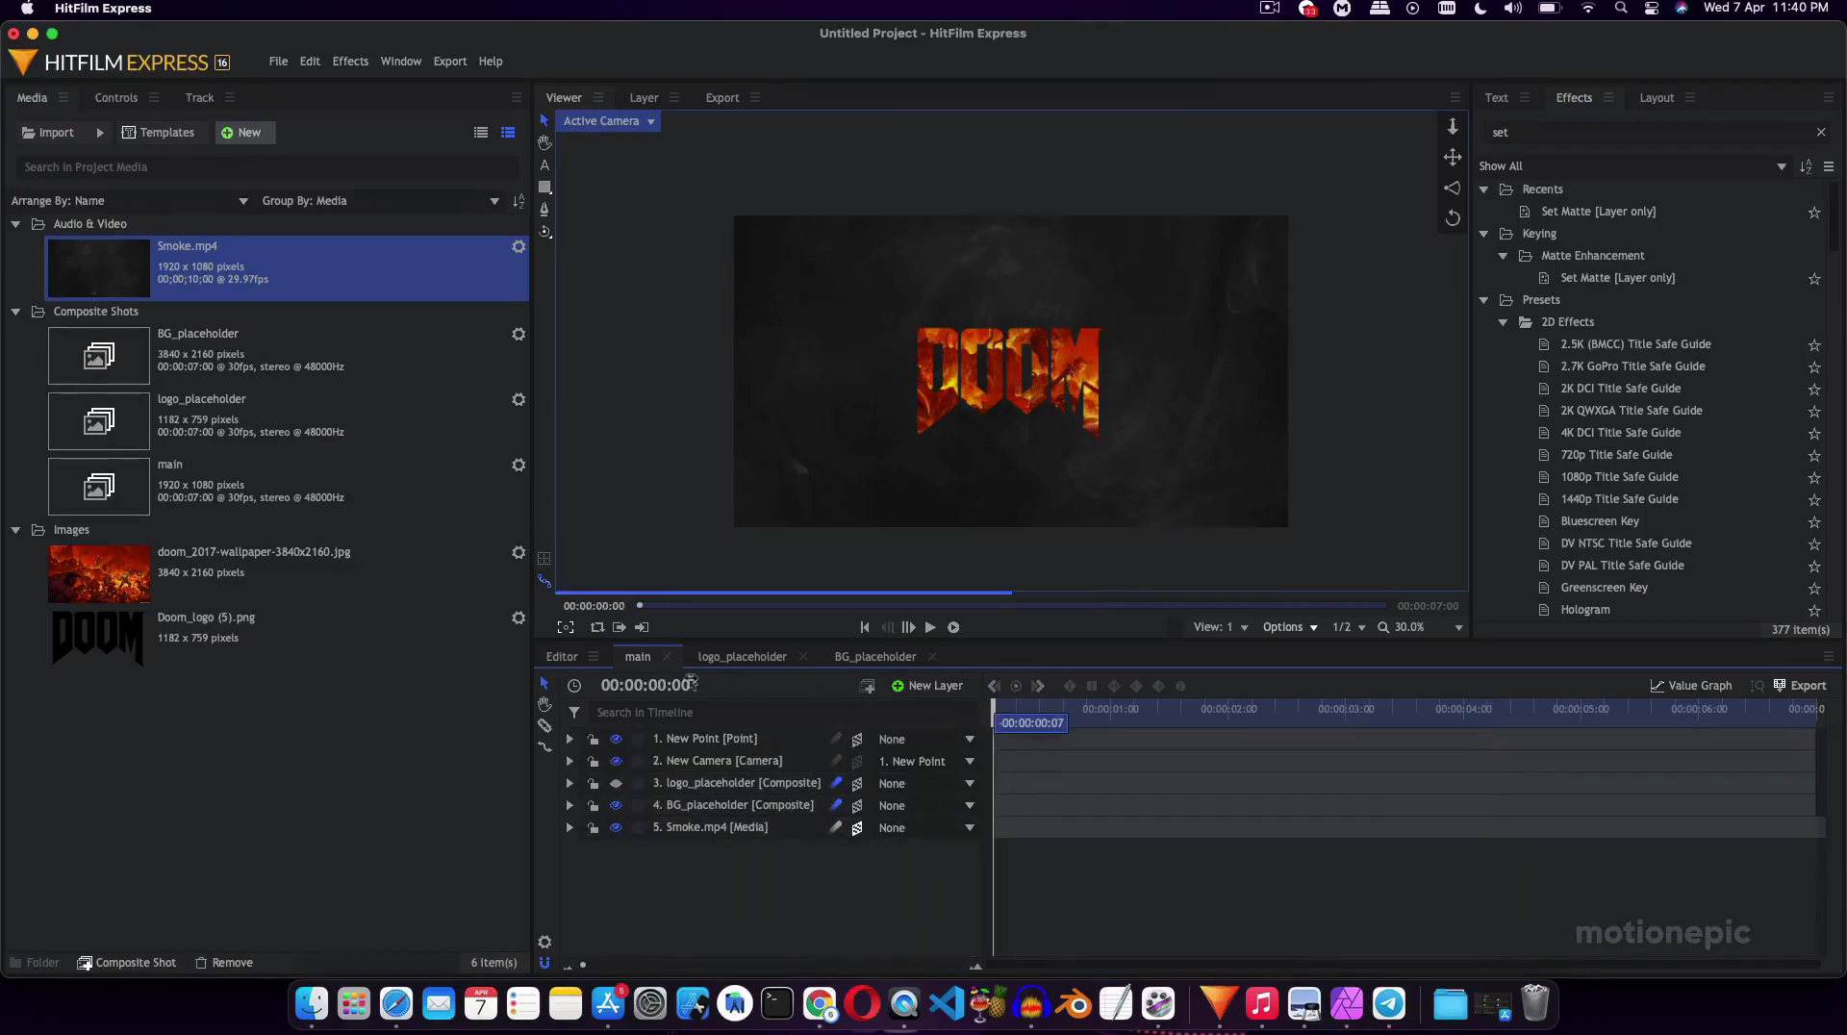
{"action": "key", "text": "space"}
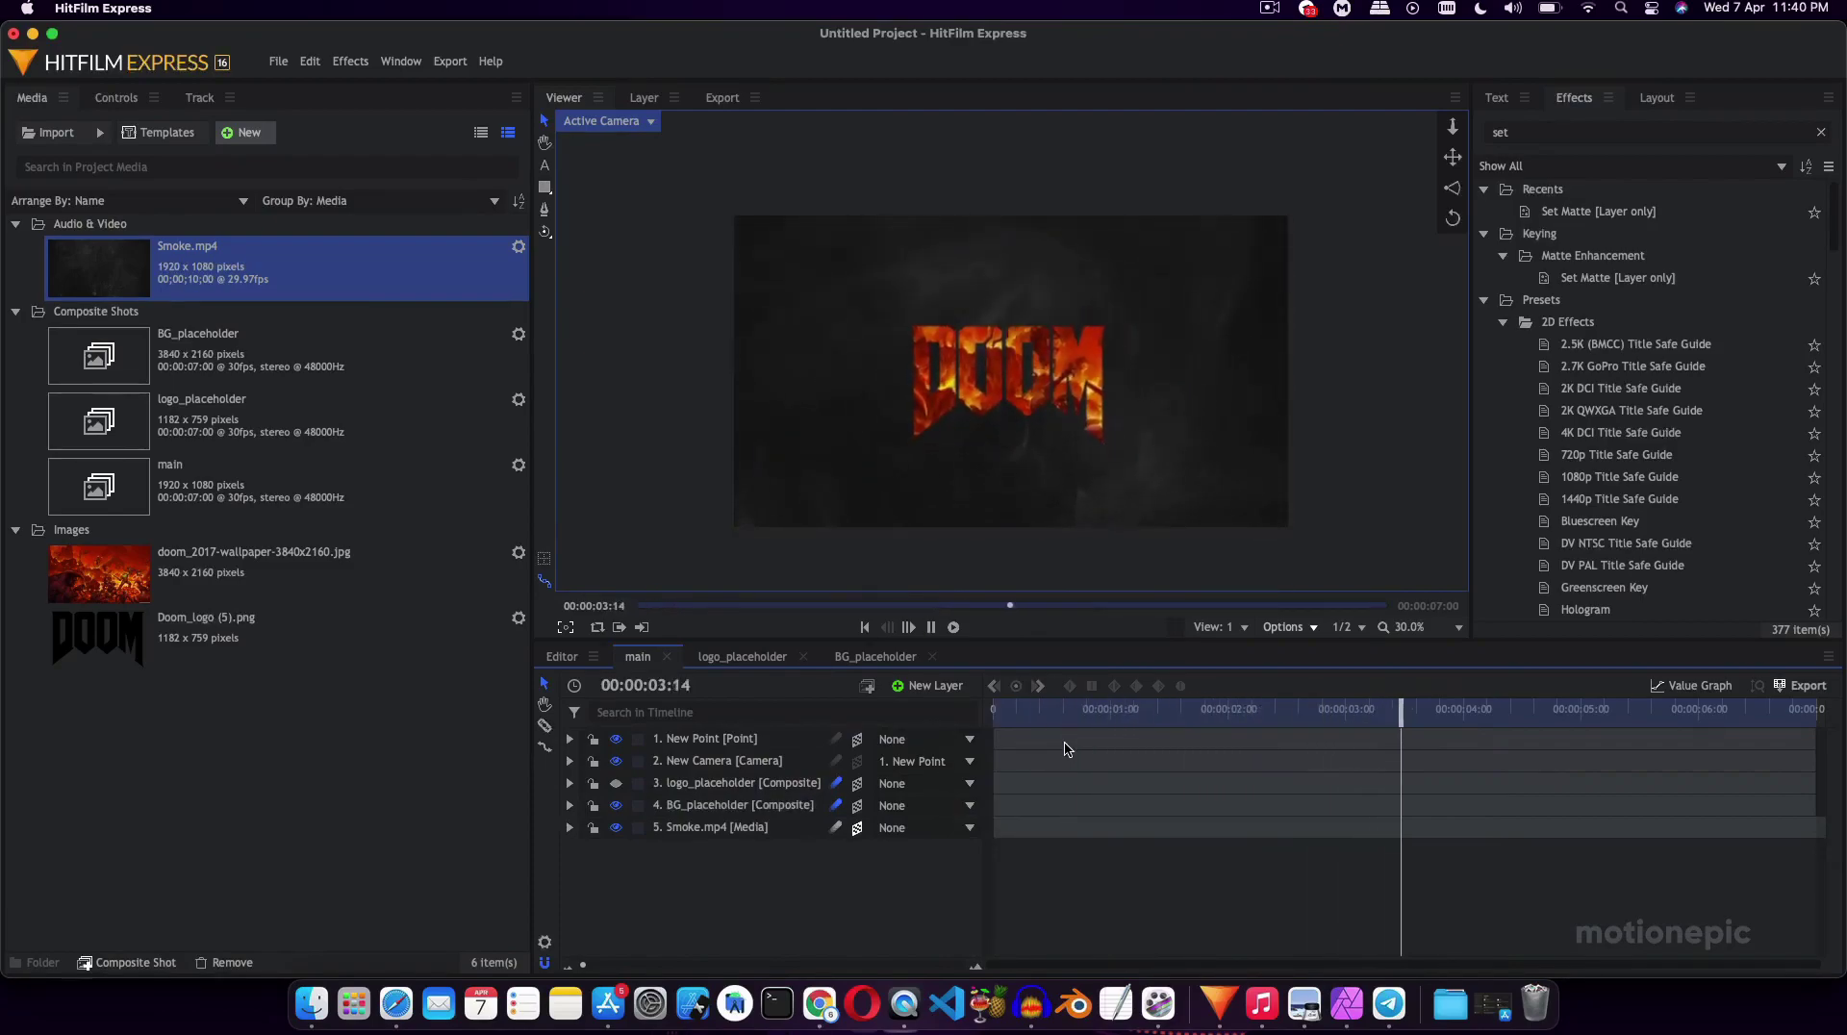
Search the effects for 'drop' and apply Drop Shadow to the BG_placeholder layer.
{"action": "left_click", "coordinate": [736, 327]}
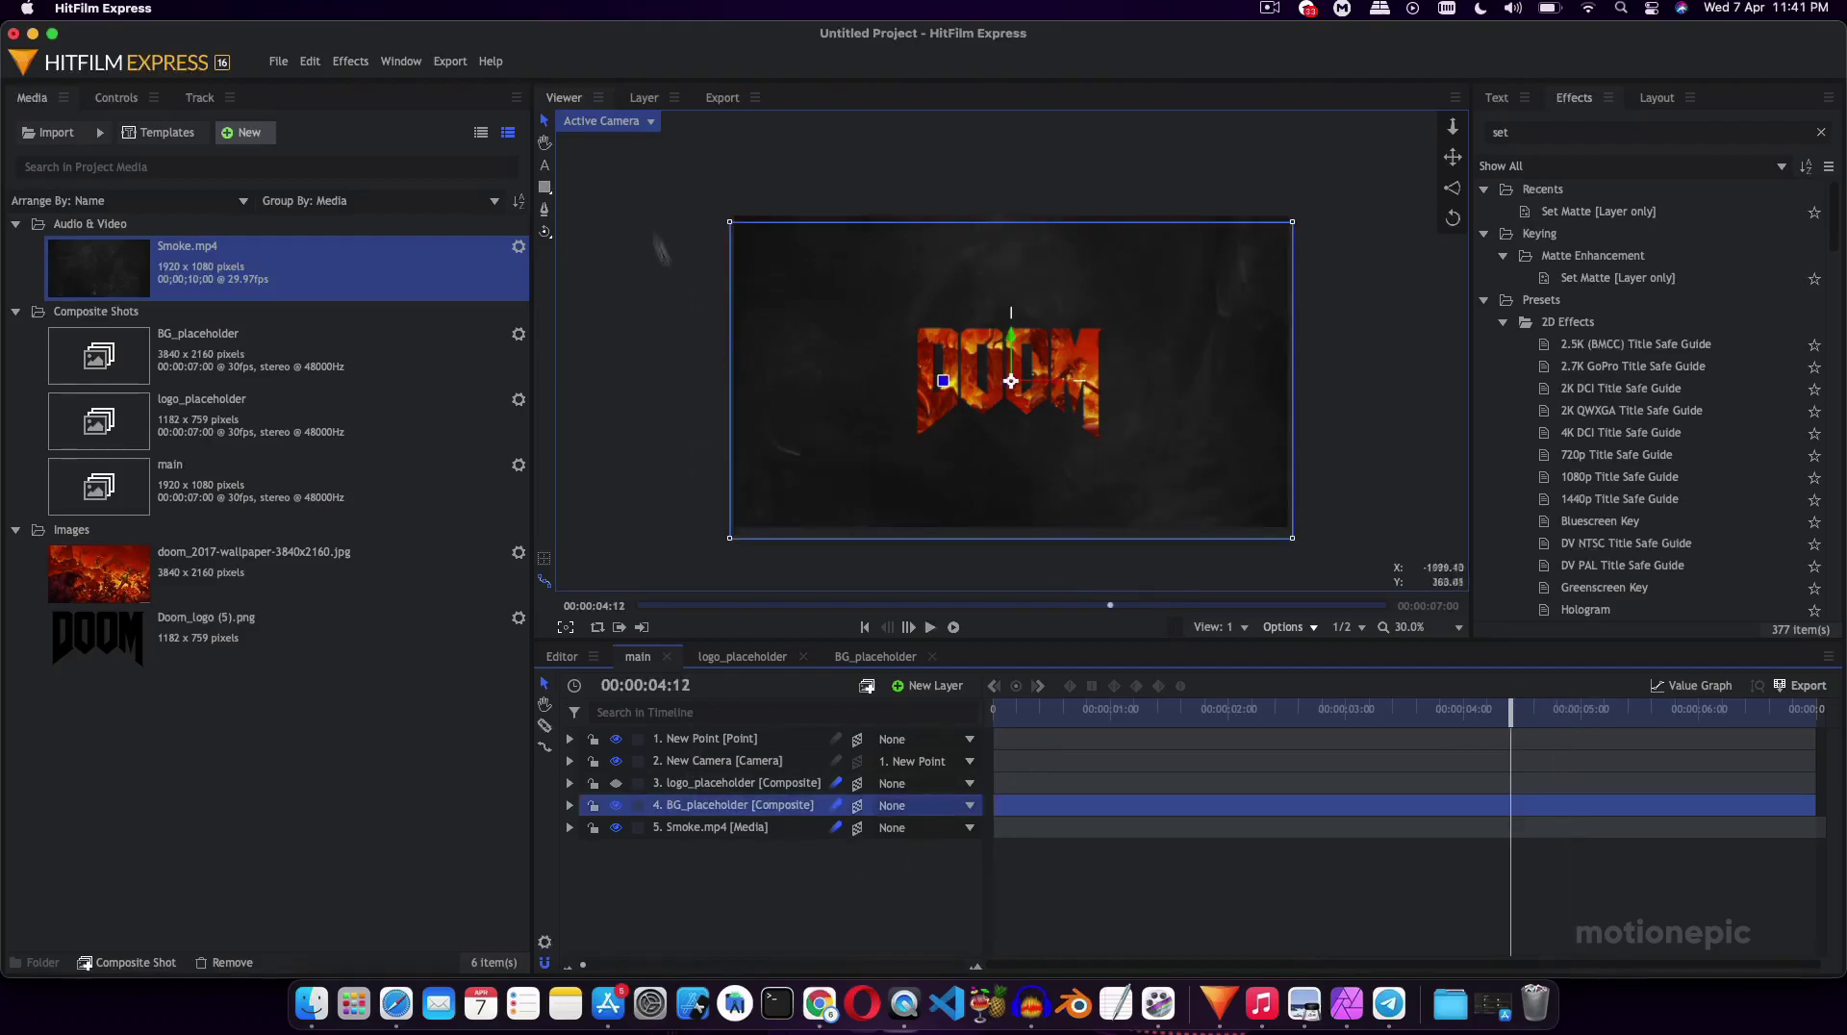
{"action": "double_click", "coordinate": [1543, 134]}
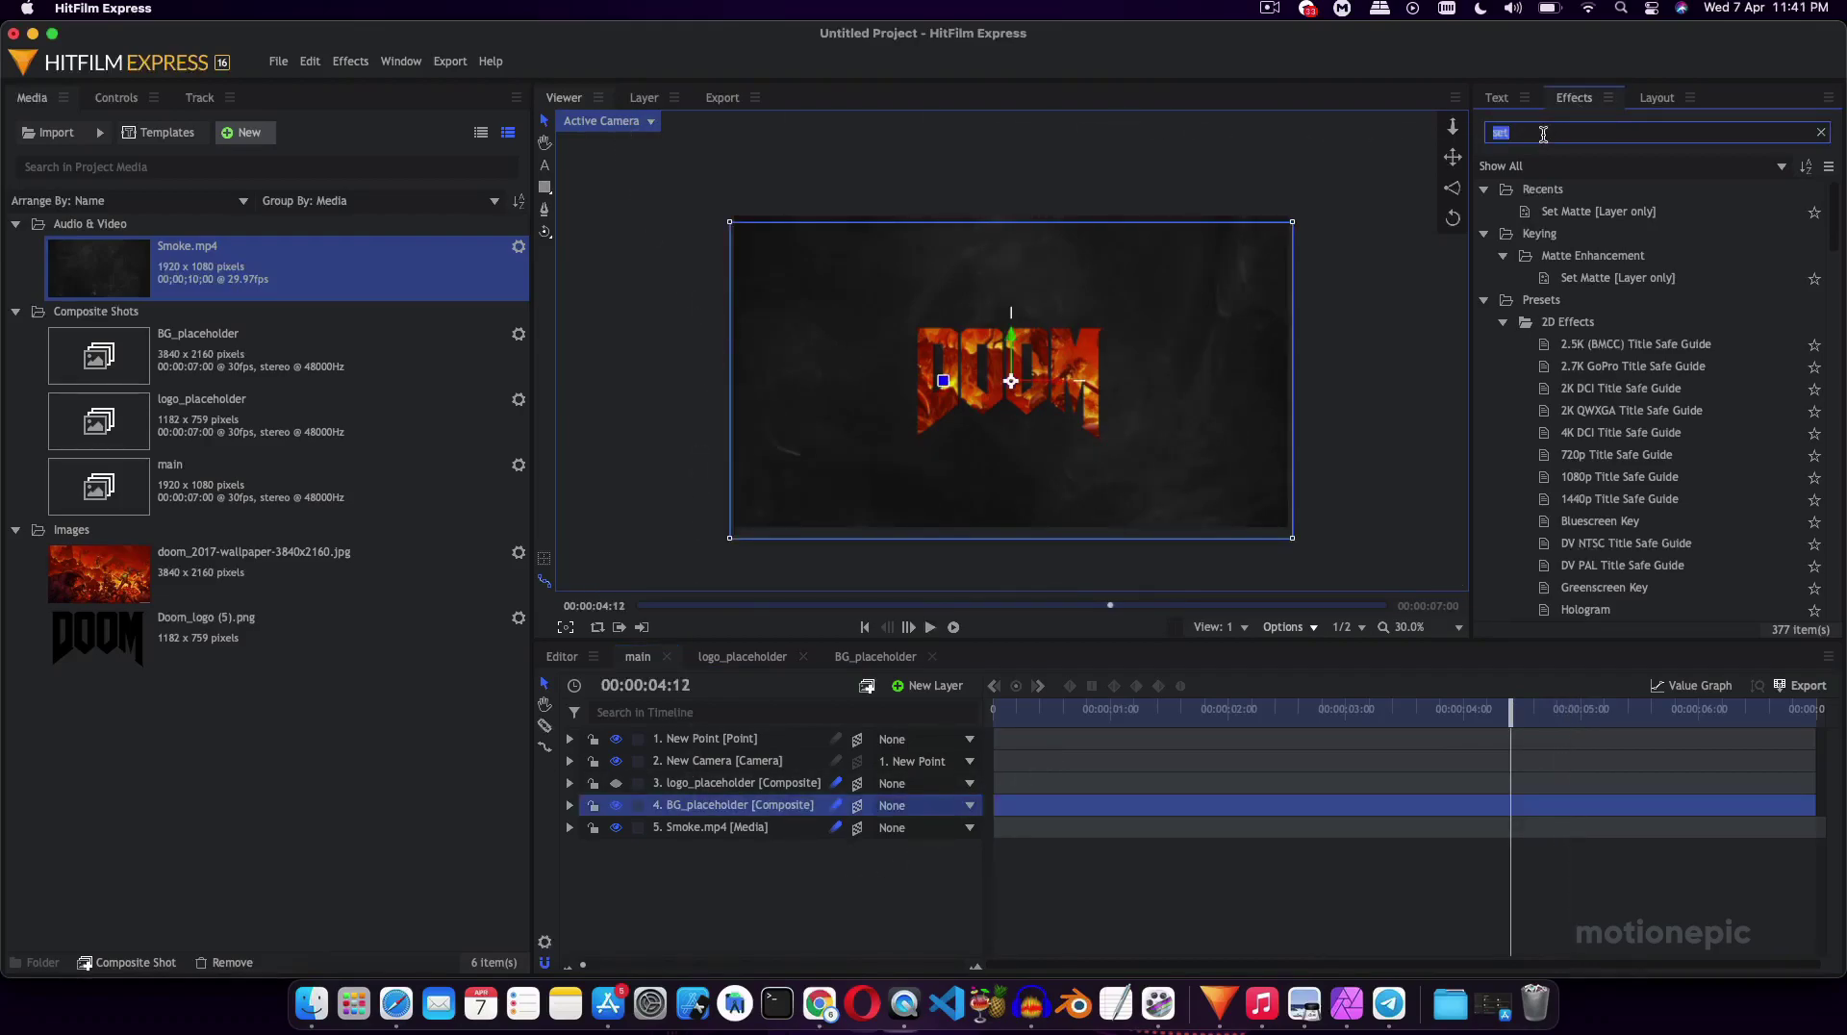
{"action": "type", "text": "drop"}
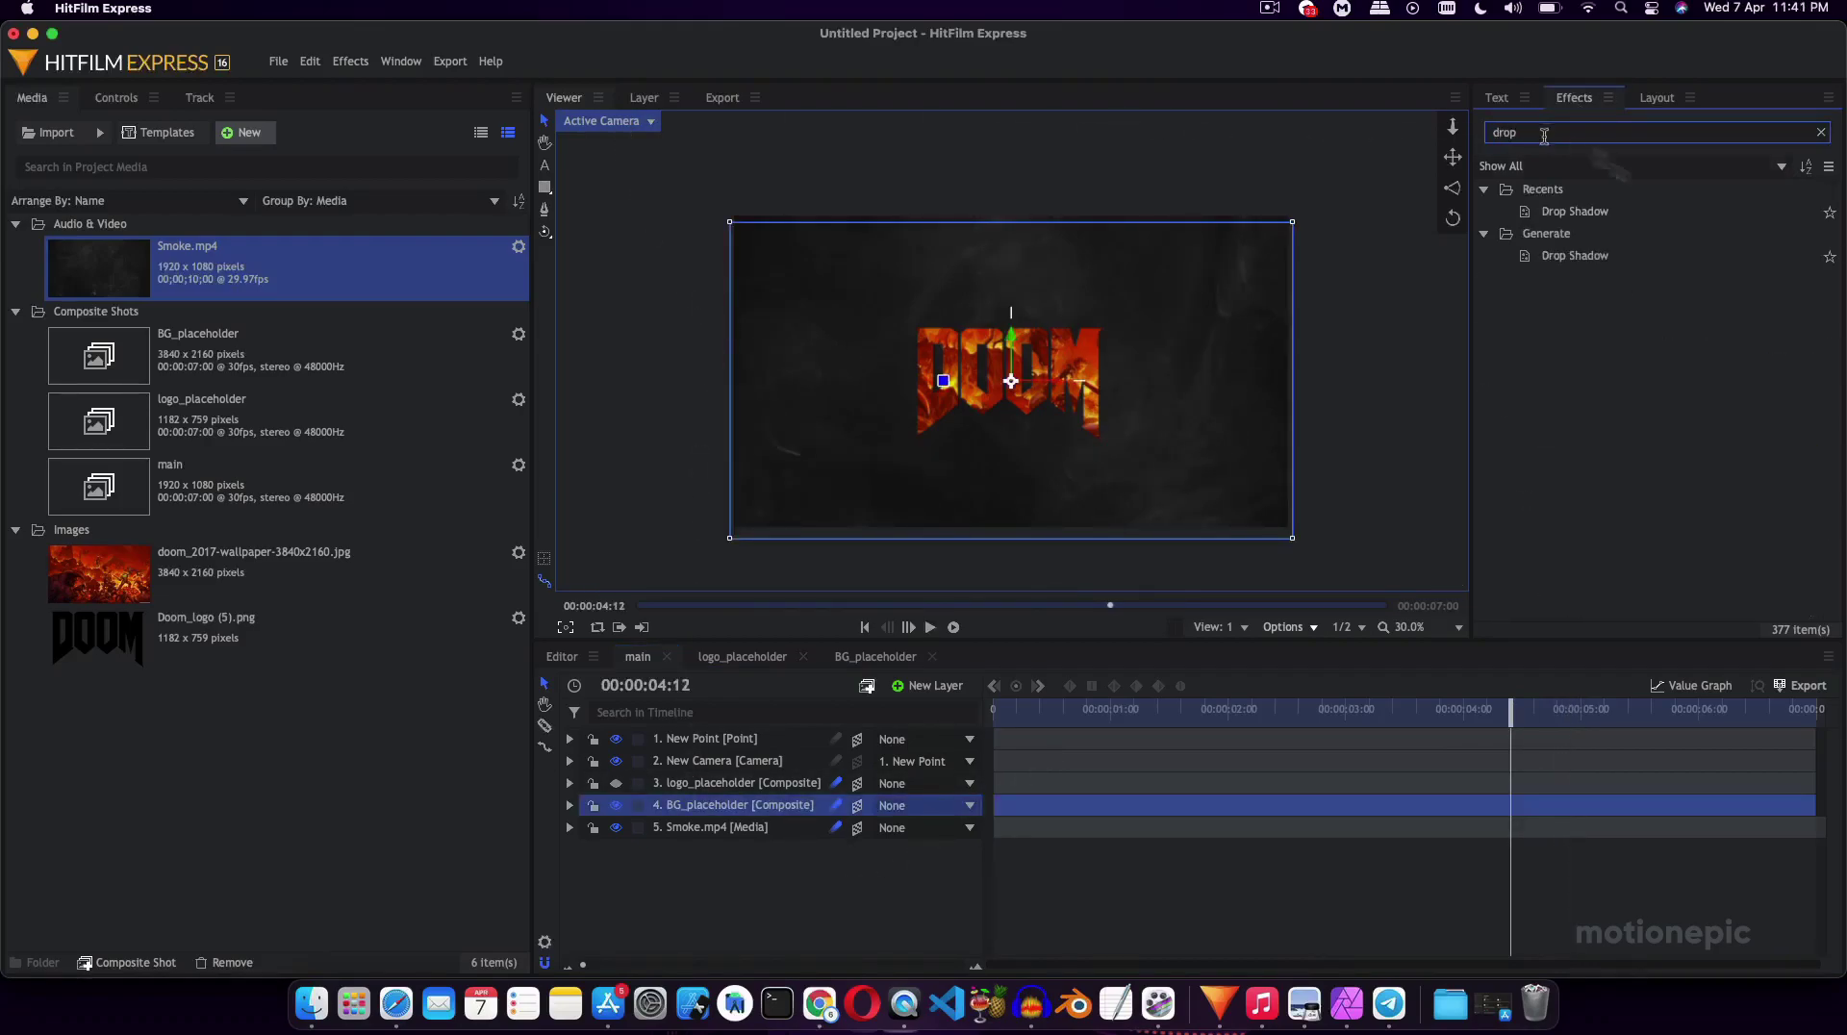
{"action": "left_click", "coordinate": [1564, 215]}
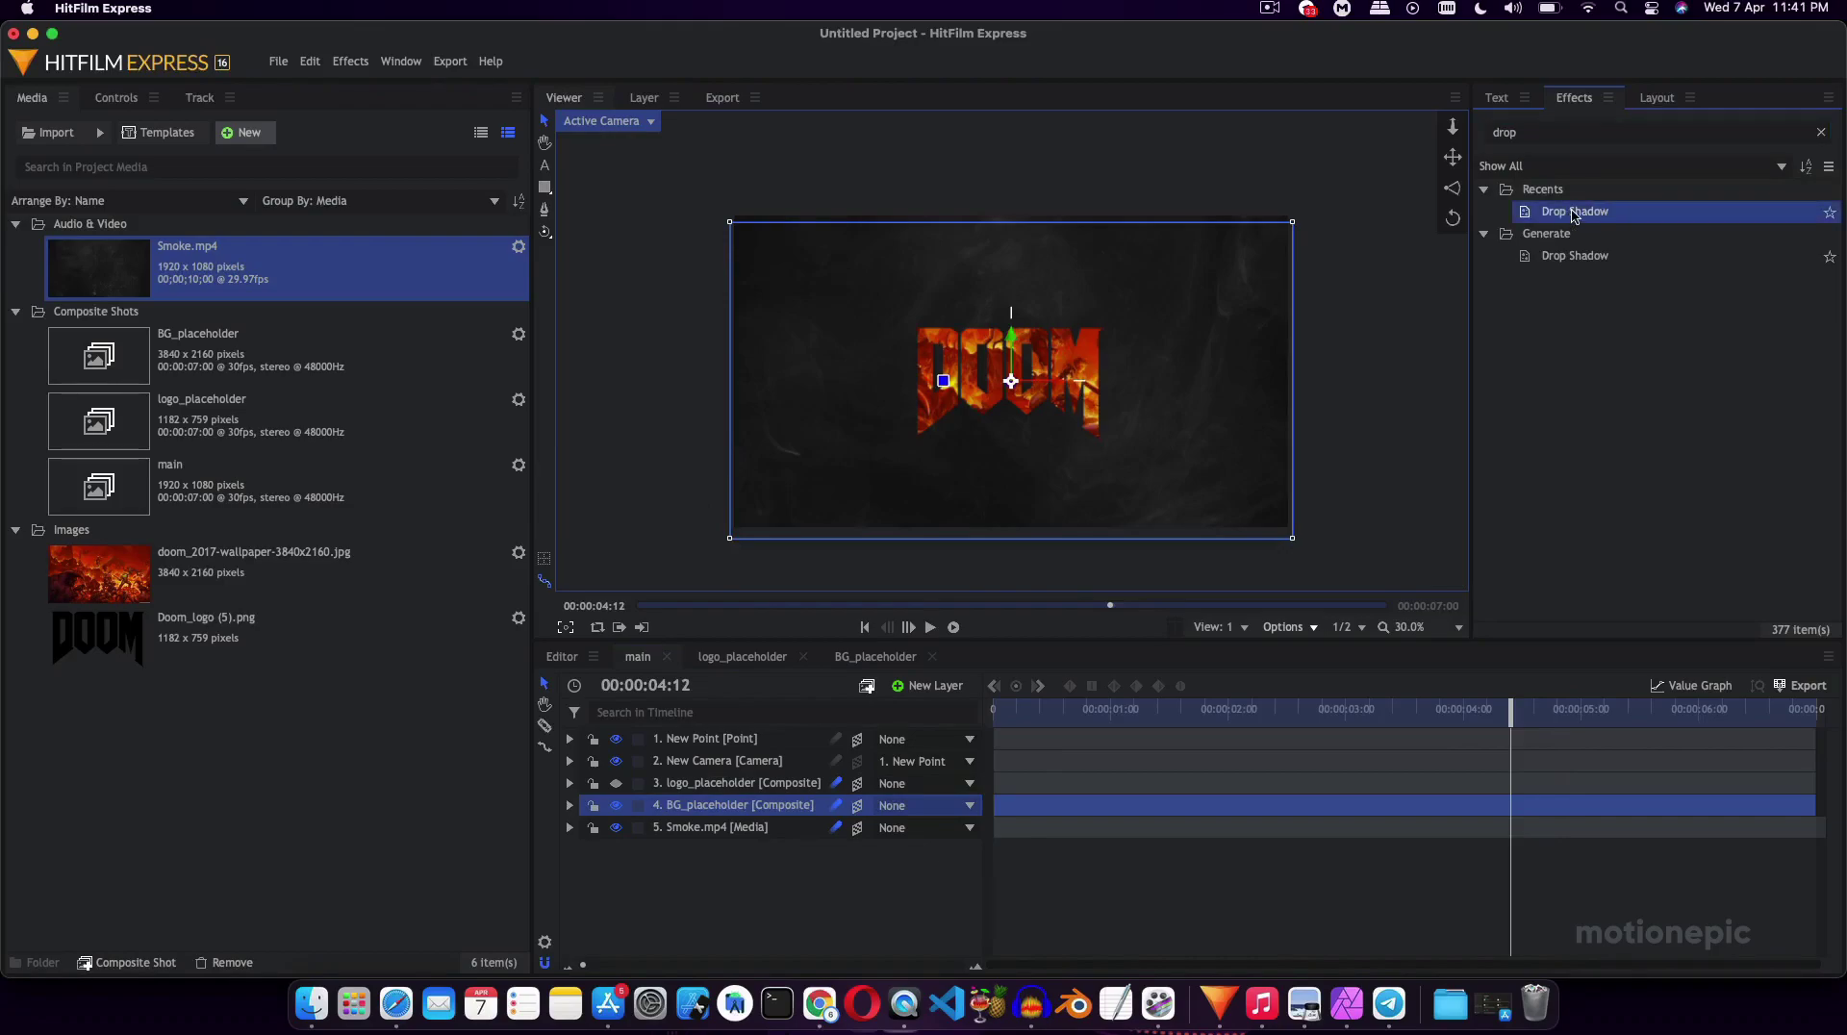
{"action": "left_click_drag", "start_coordinate": [1574, 215], "coordinate": [1184, 416]}
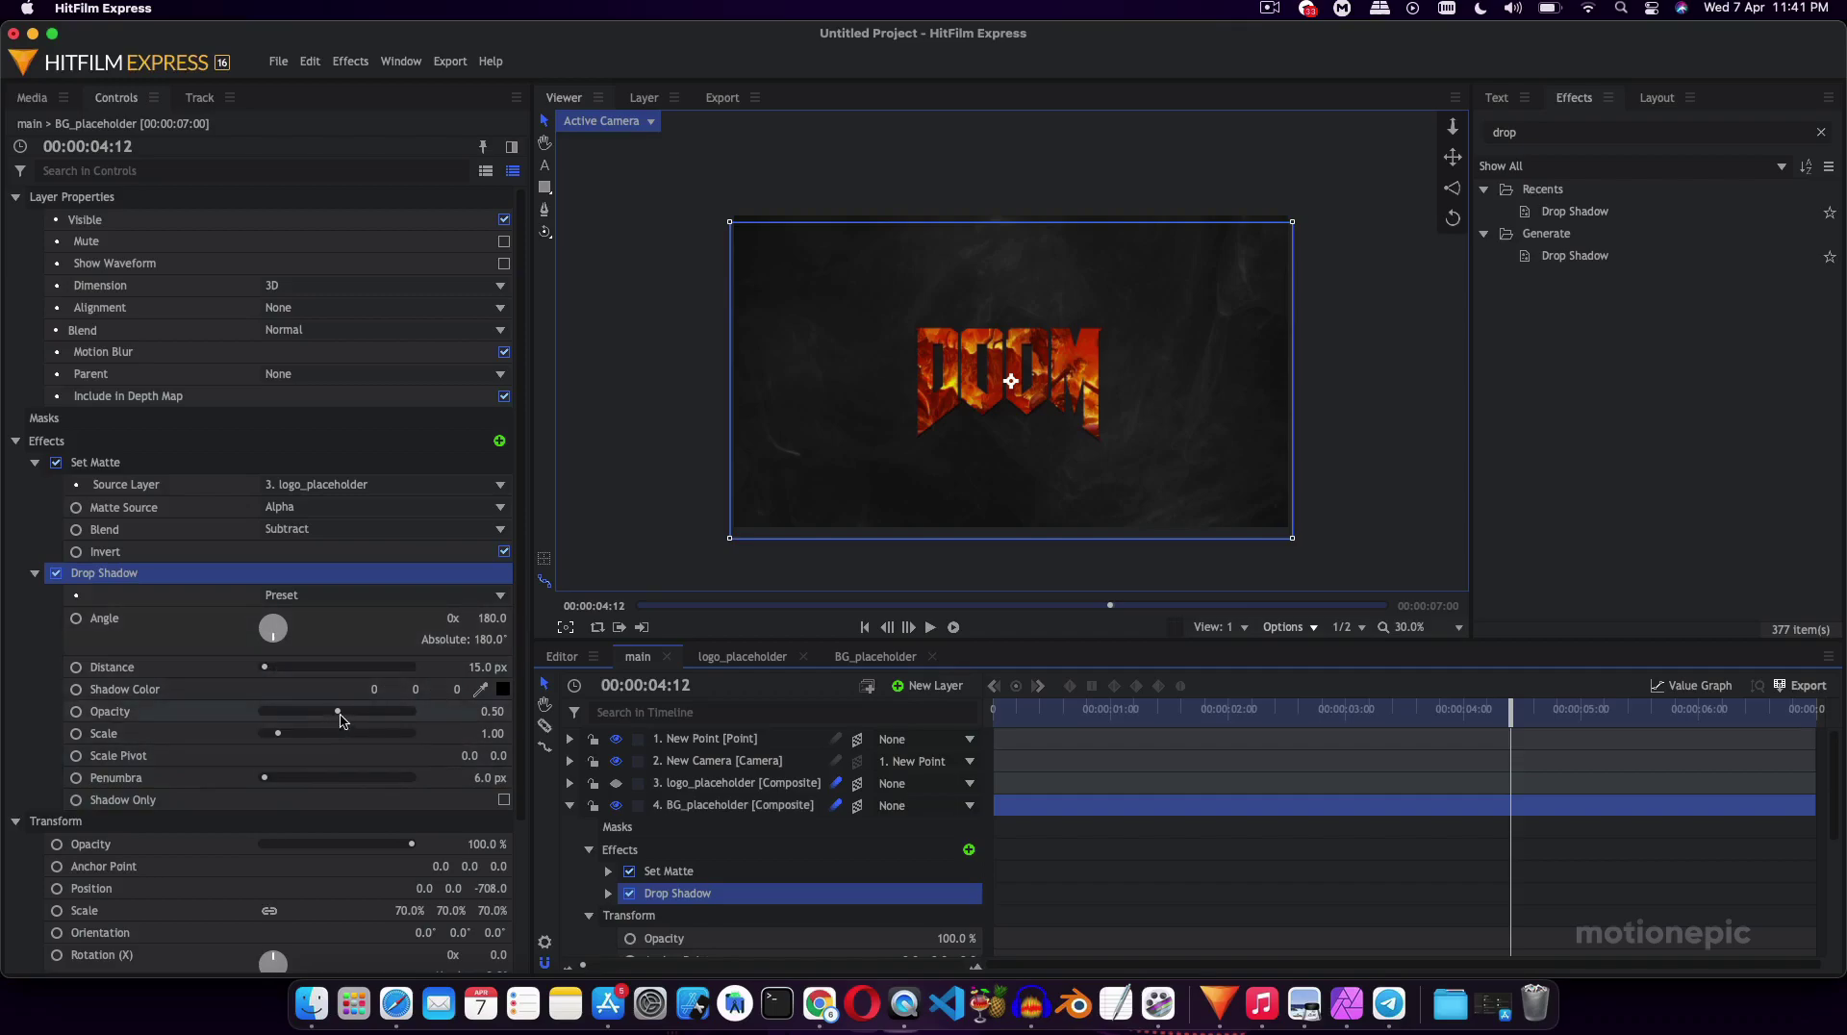
Set the drop shadow to Opacity 1.00, Distance 31 px and Penumbra 35 px.
{"action": "left_click_drag", "start_coordinate": [339, 714], "coordinate": [483, 709]}
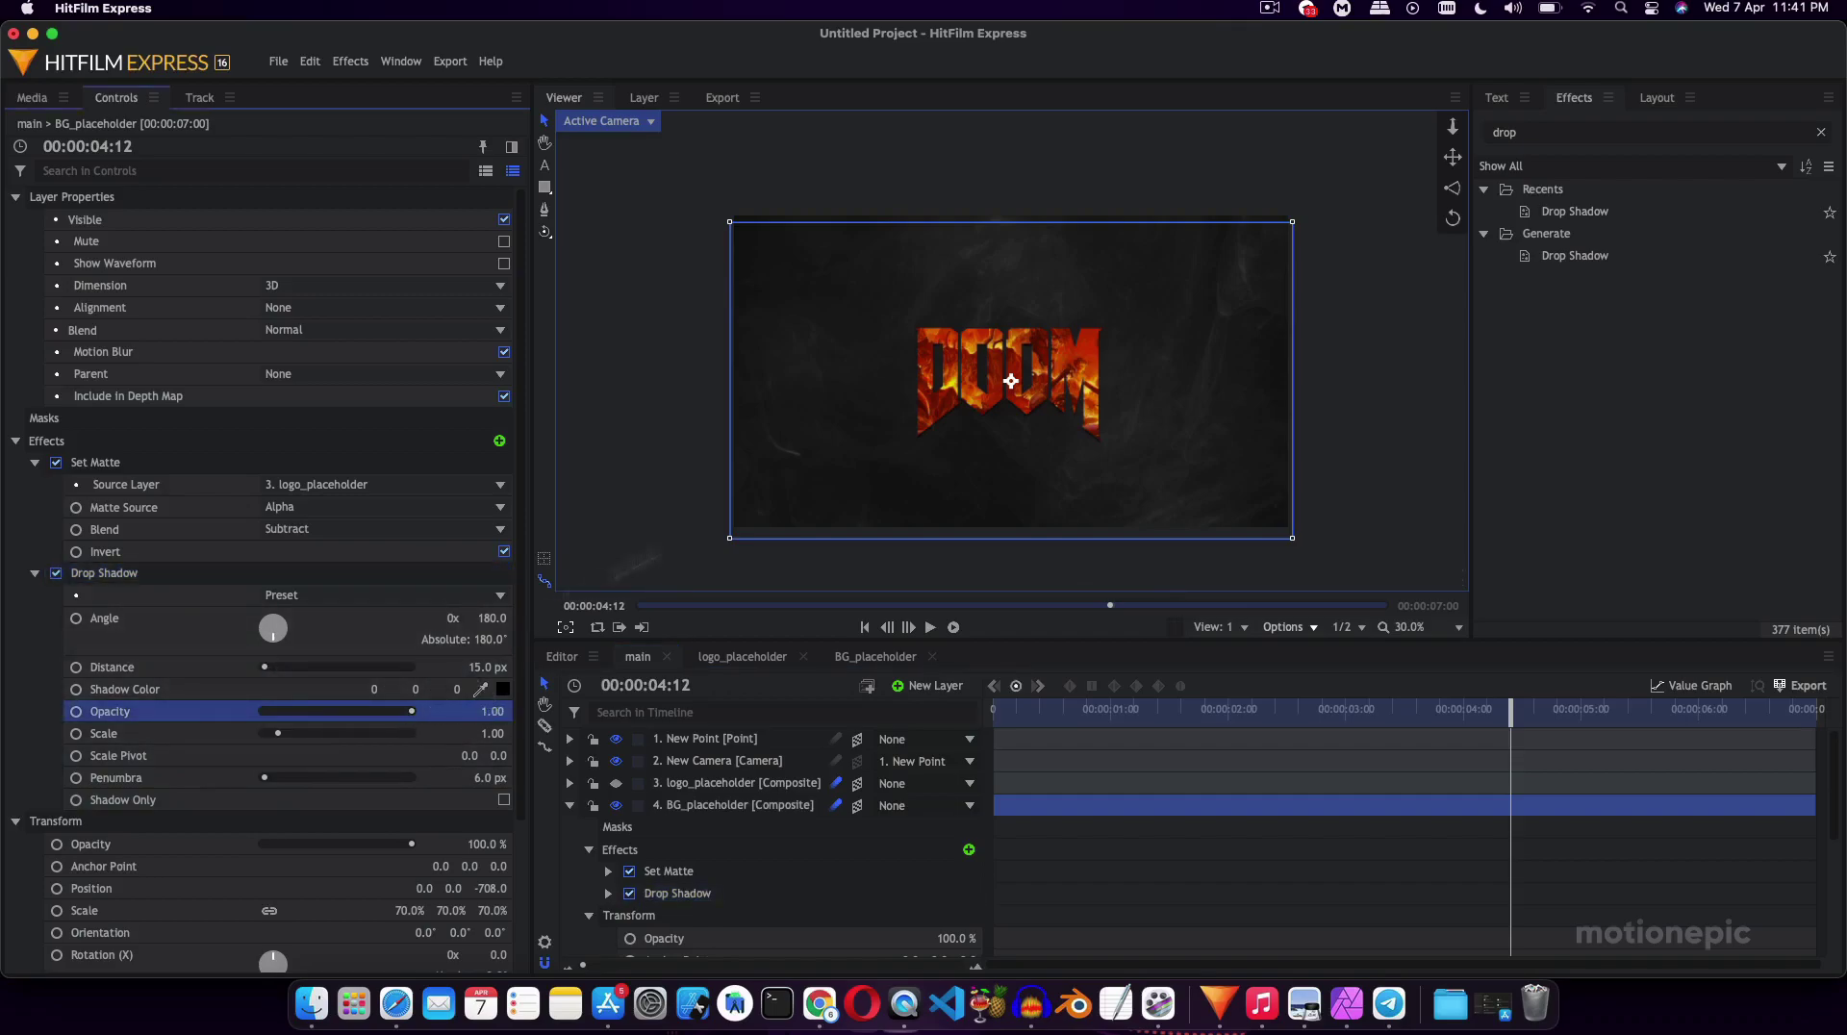
{"action": "scroll", "coordinate": [1010, 381], "scroll_direction": "up", "scroll_amount": 8}
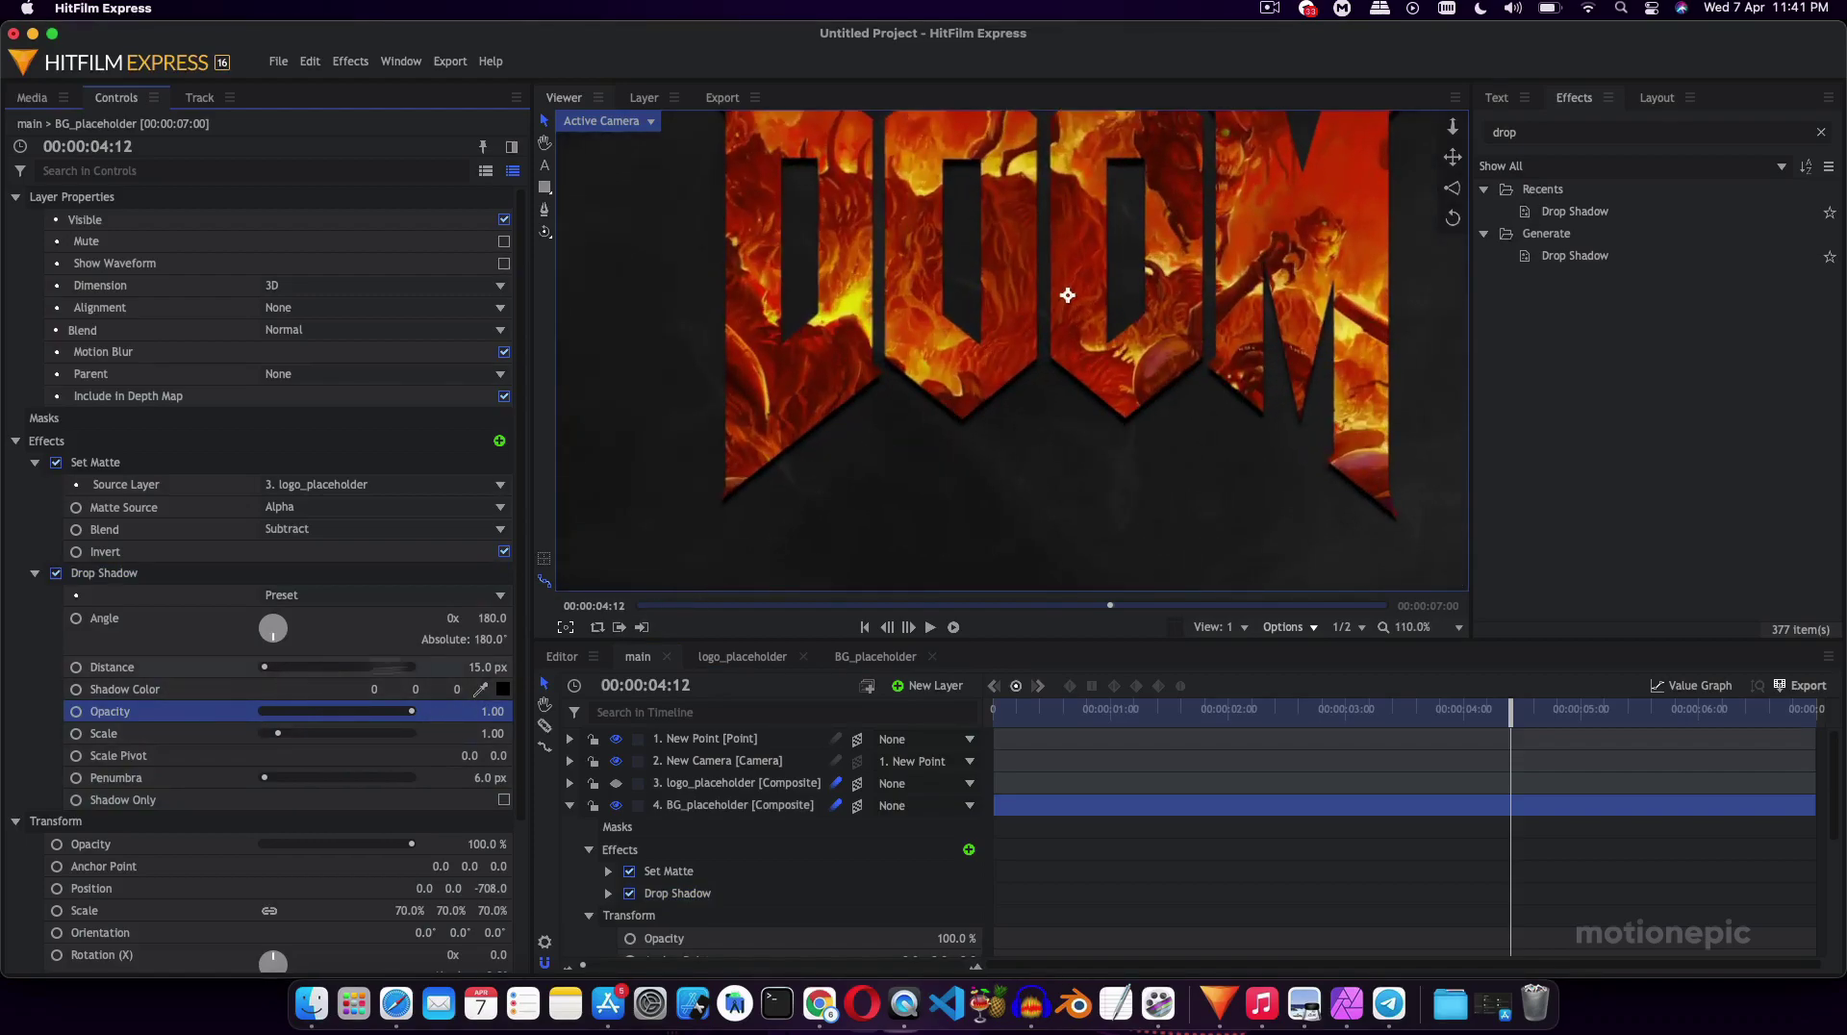
{"action": "left_click_drag", "start_coordinate": [265, 666], "coordinate": [267, 666]}
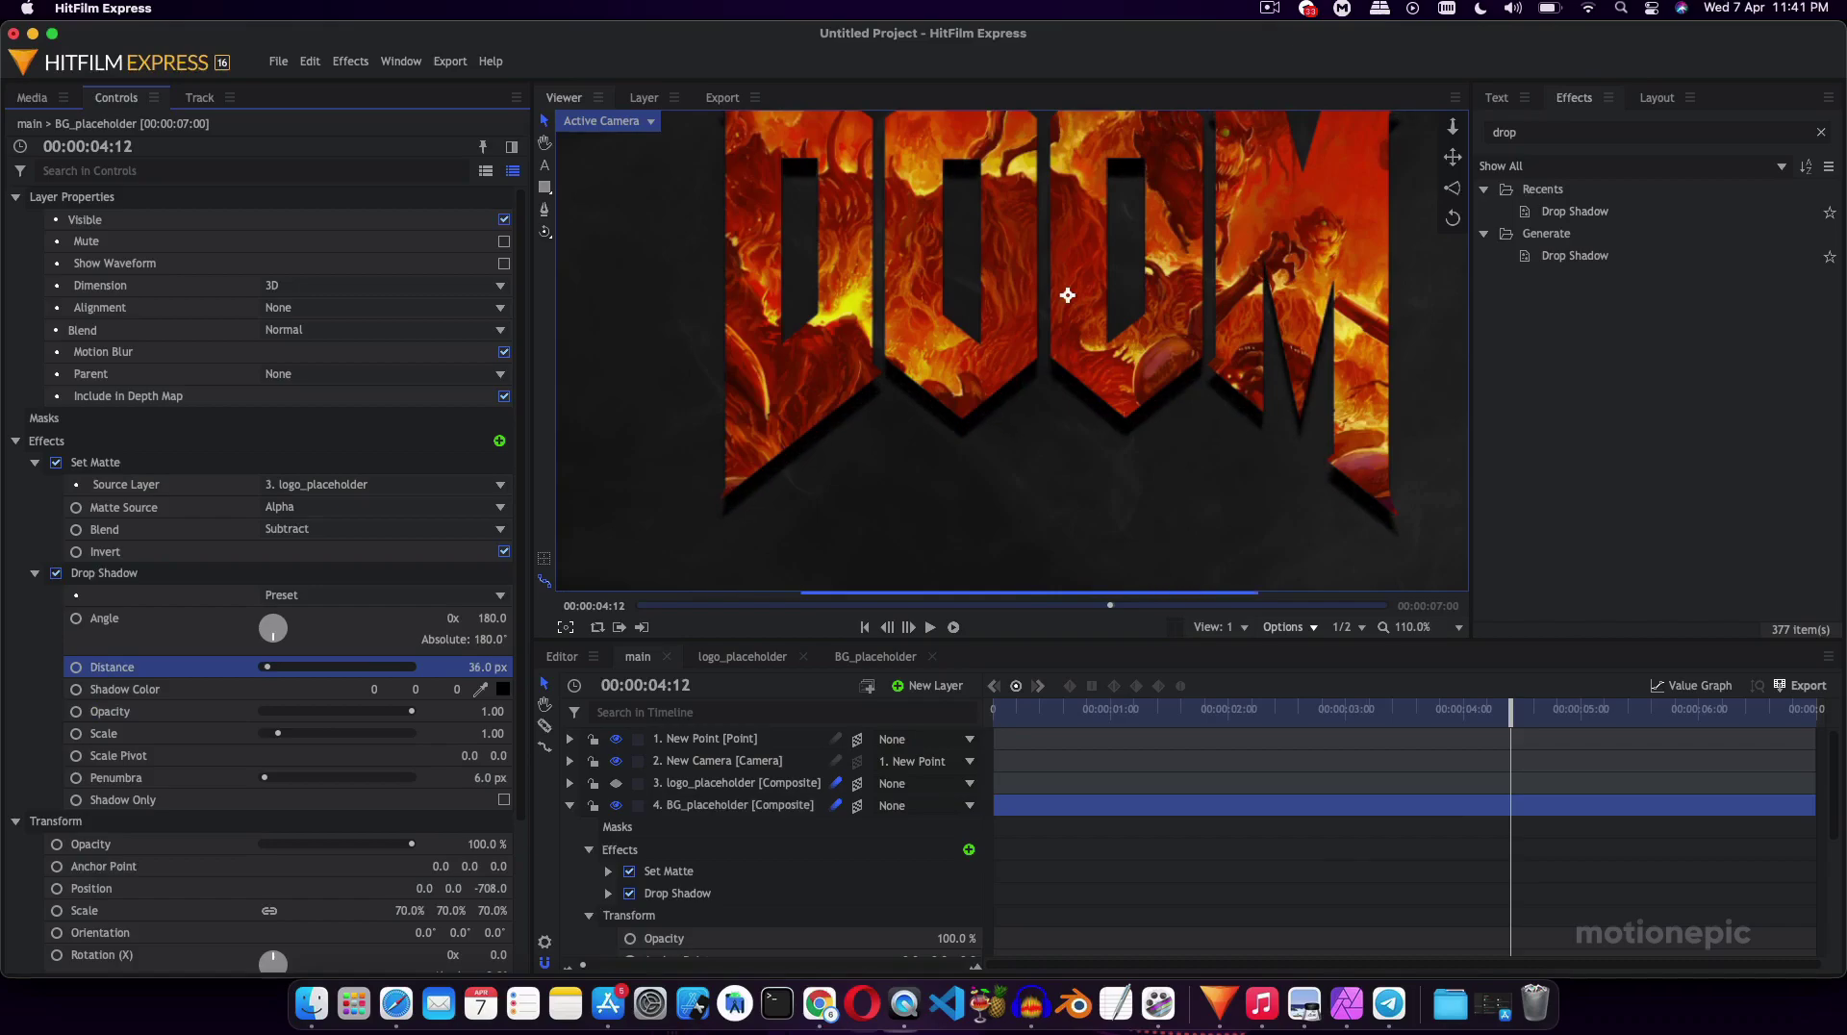
{"action": "scroll", "coordinate": [921, 394], "scroll_direction": "down", "scroll_amount": 4}
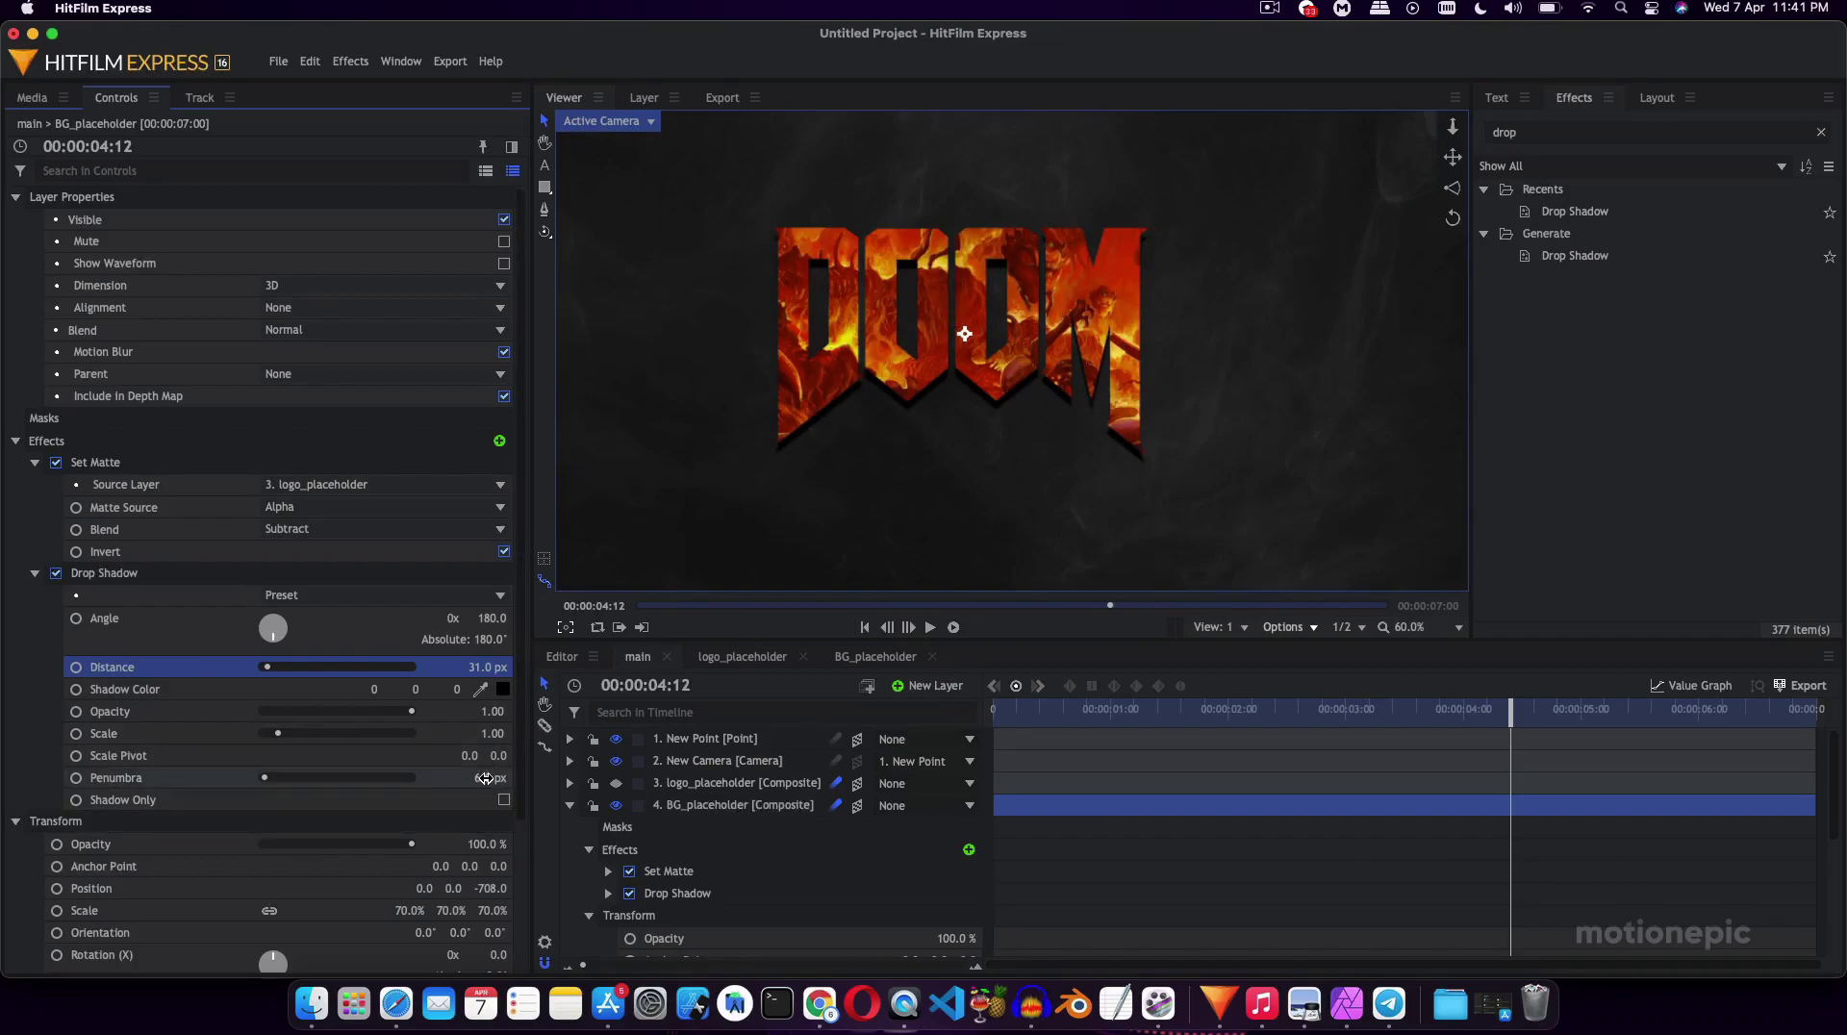
{"action": "left_click_drag", "start_coordinate": [488, 777], "coordinate": [512, 777]}
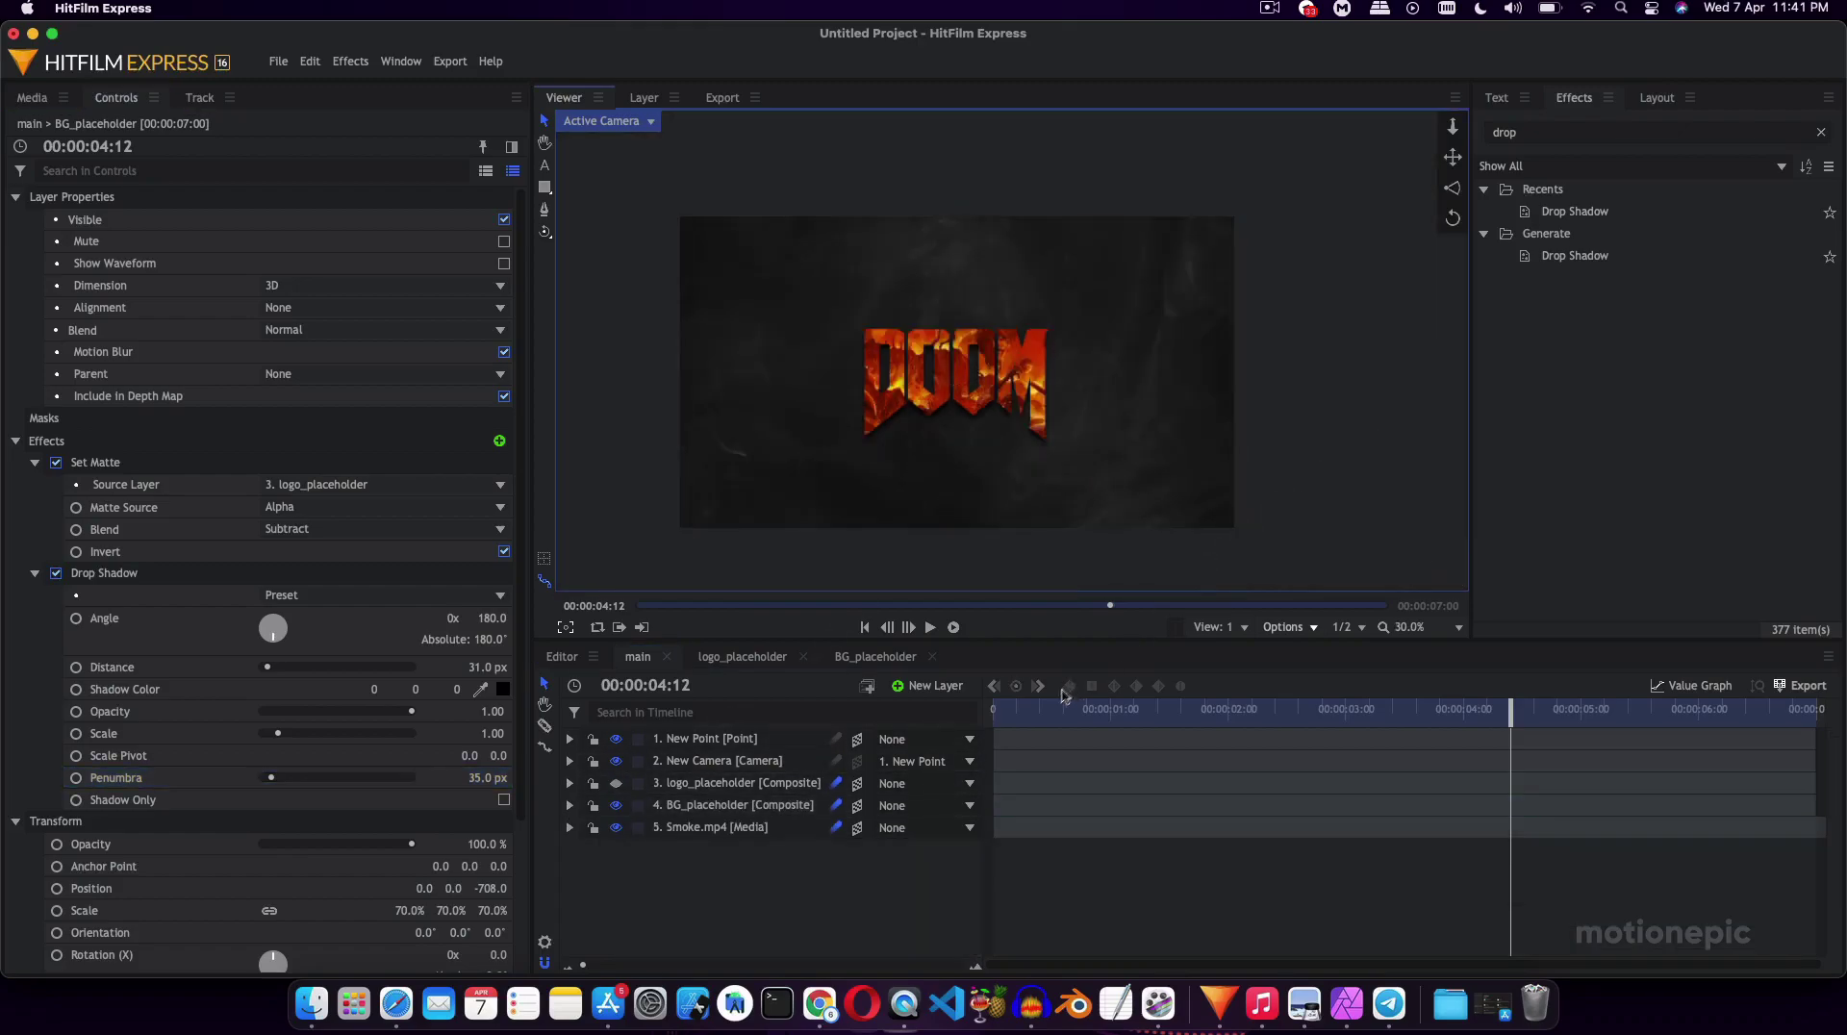
Play the composition from the start to preview the shadow.
{"action": "left_click", "coordinate": [1000, 713]}
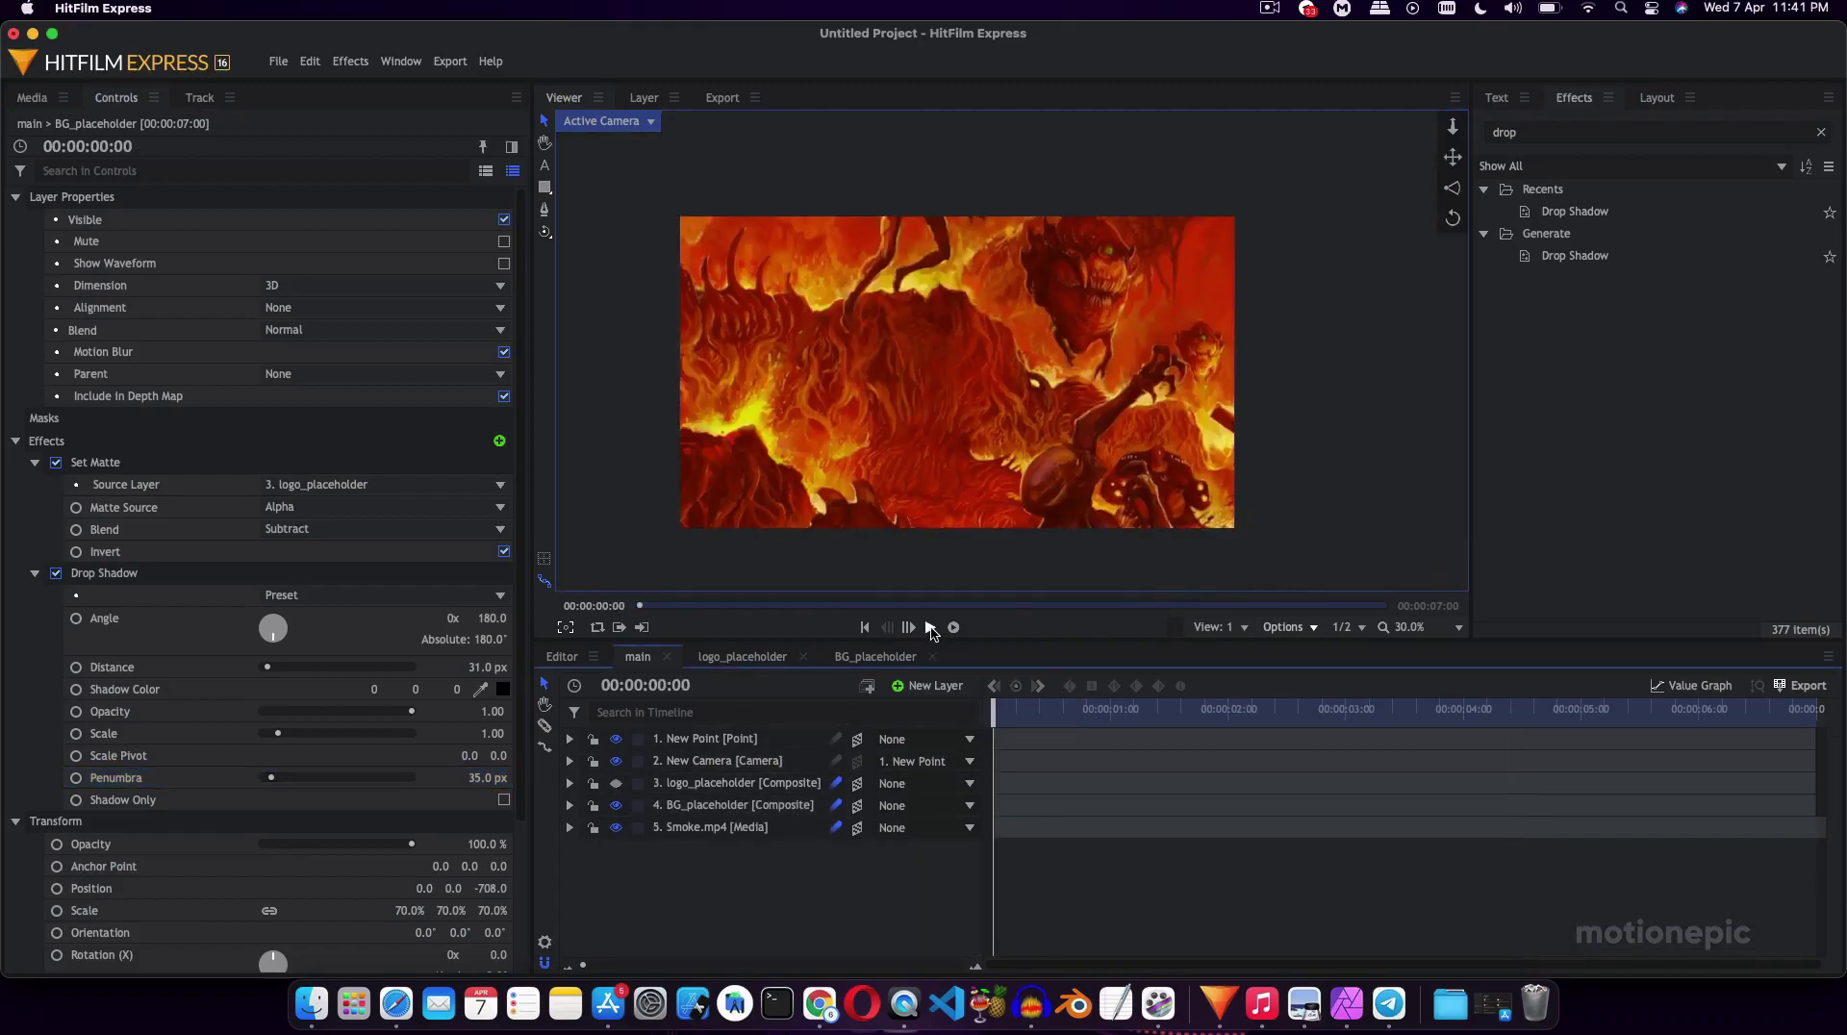
{"action": "left_click", "coordinate": [931, 627]}
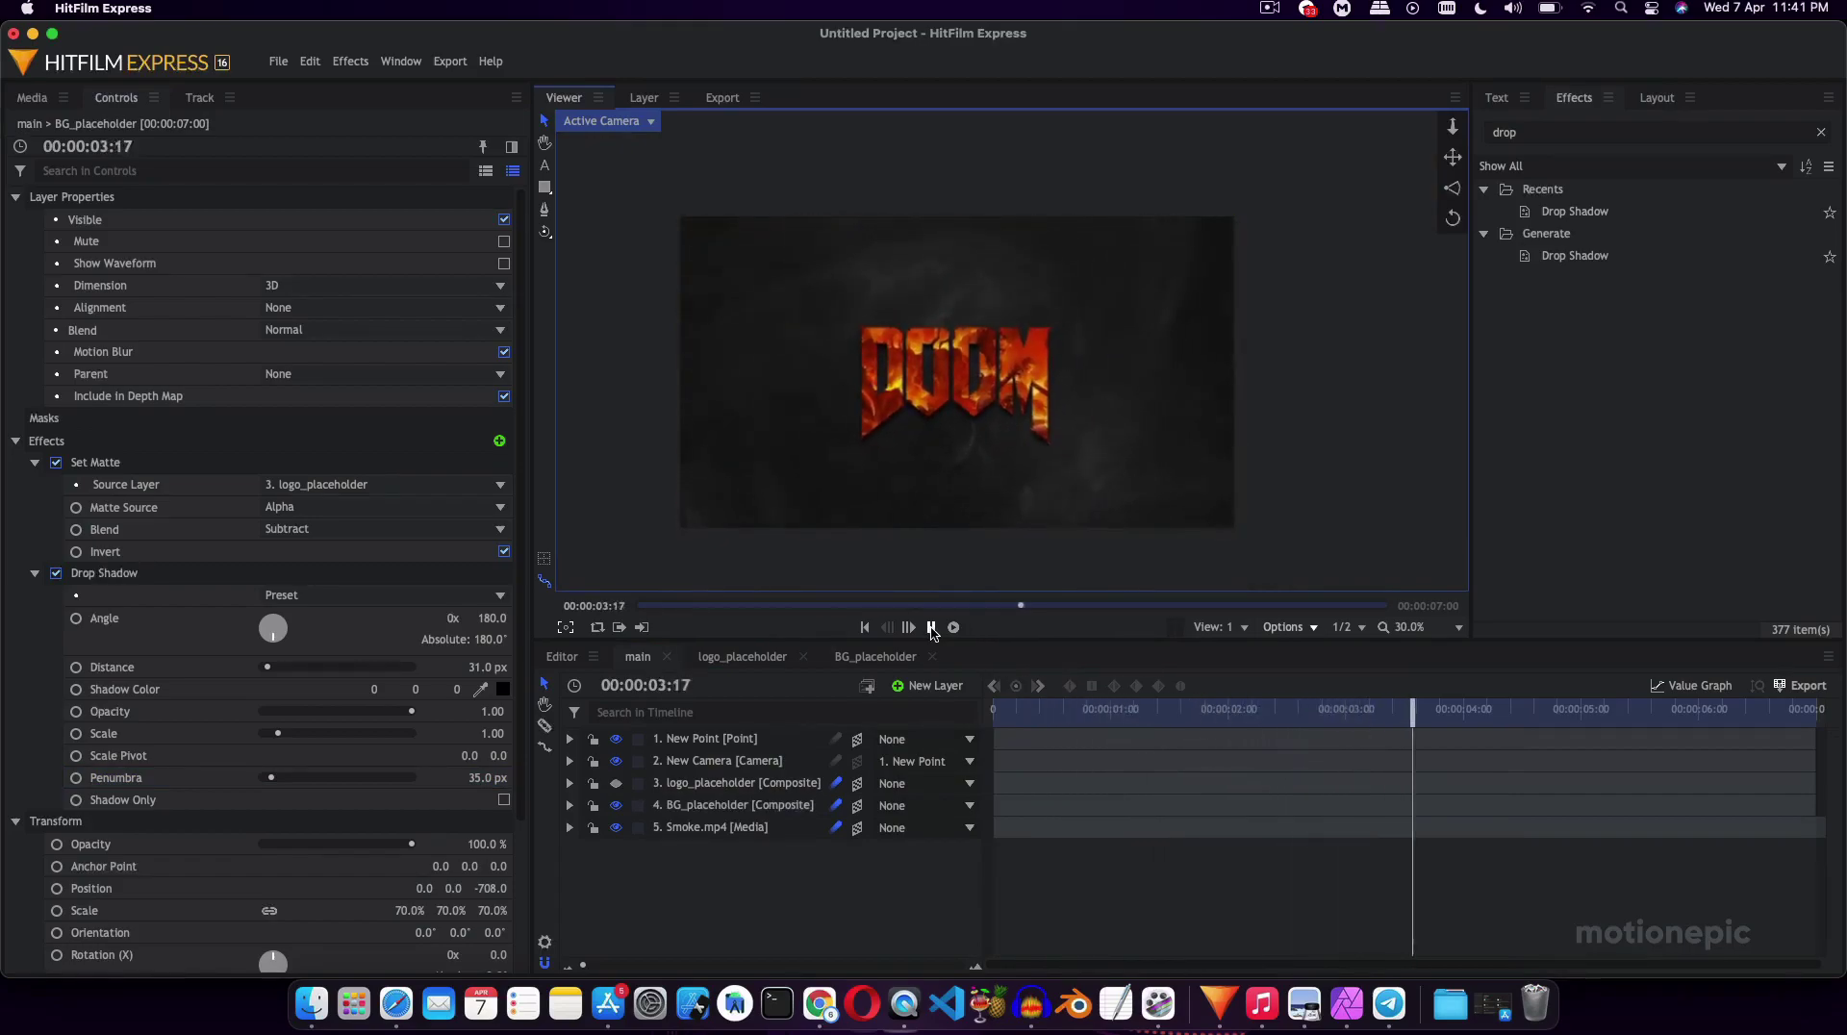
{"action": "left_click", "coordinate": [931, 628]}
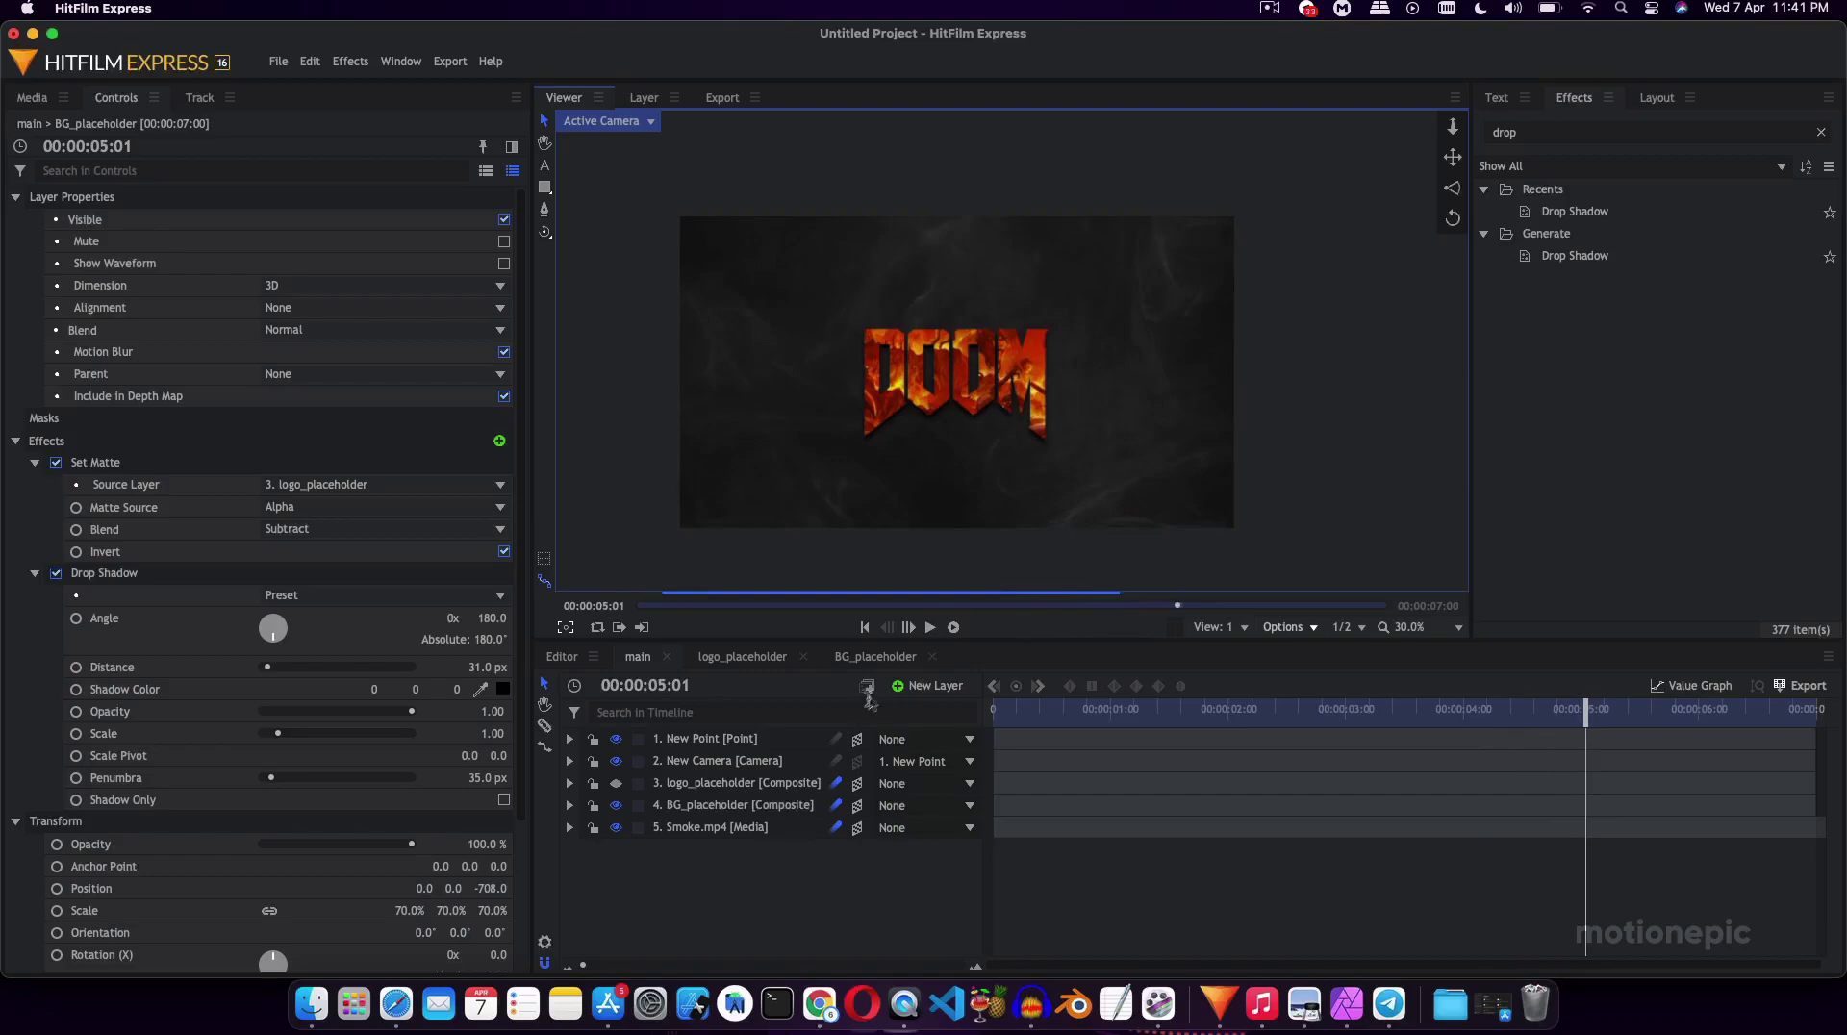
{"action": "left_click", "coordinate": [922, 685]}
Add a 'Channel Name' text layer and place it just below the DOOM logo.
{"action": "left_click", "coordinate": [924, 726]}
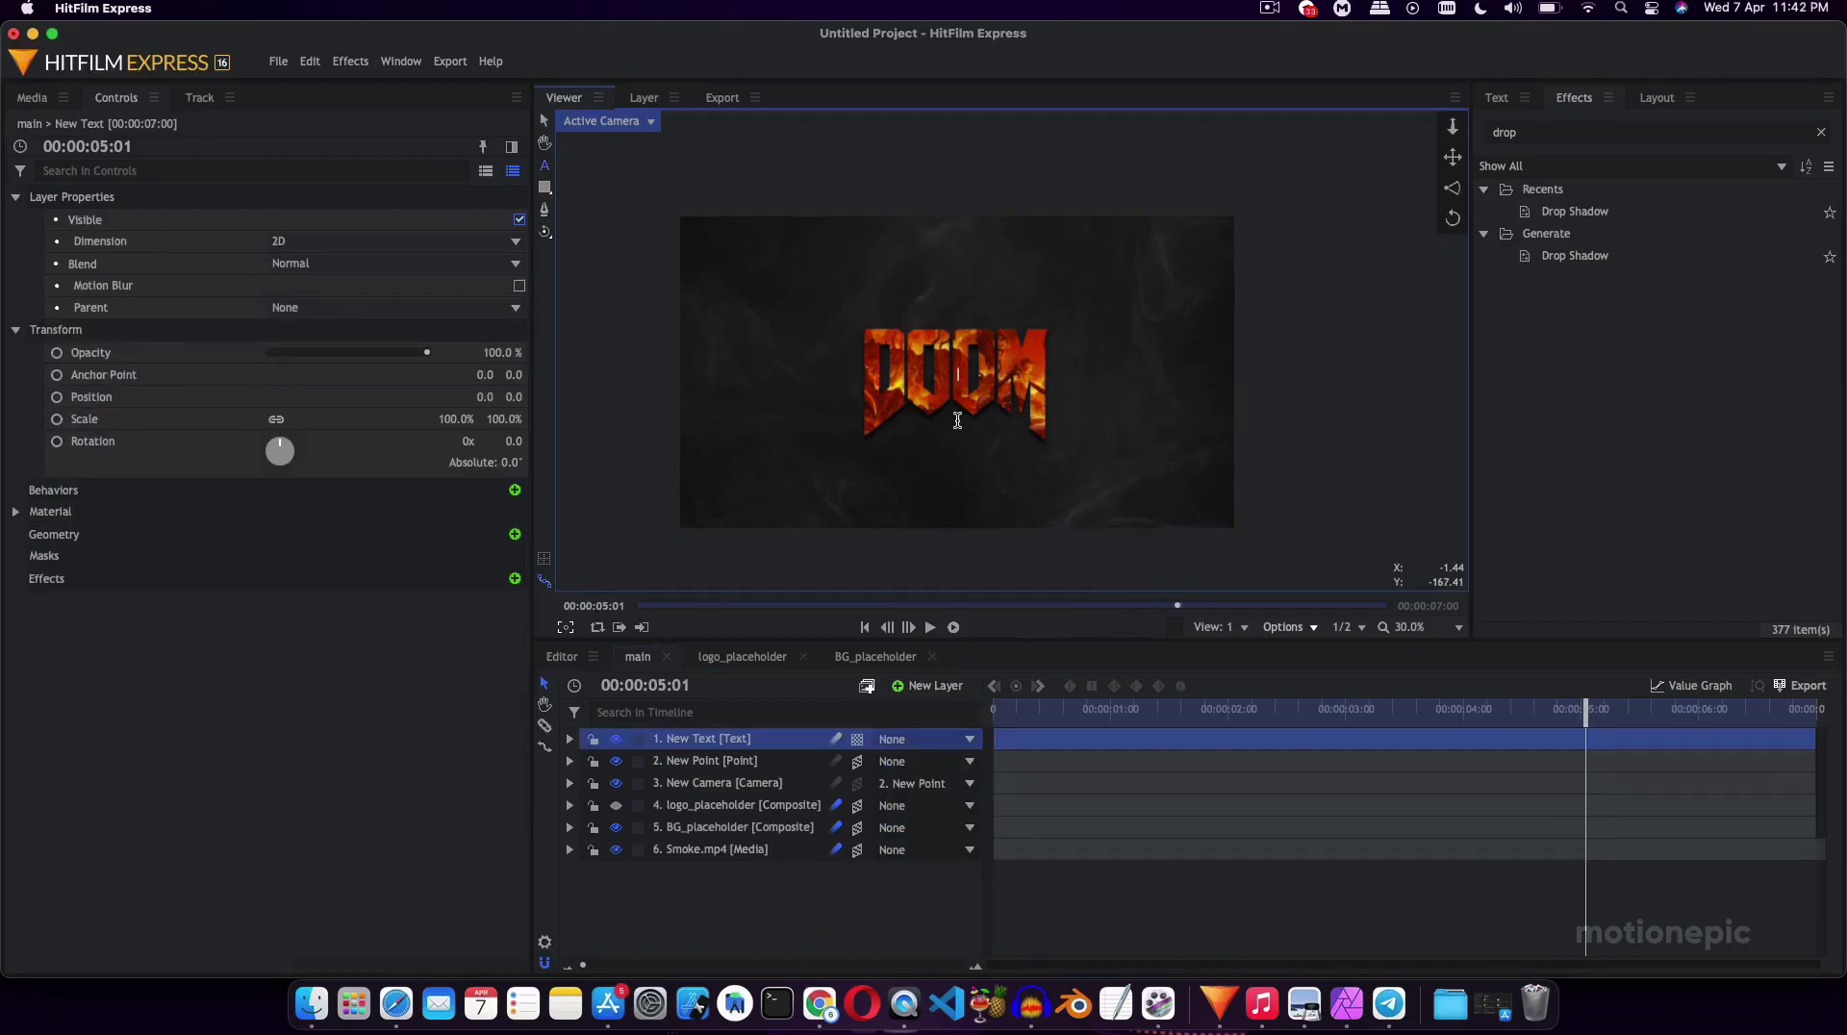
{"action": "type", "text": "Channel Na"}
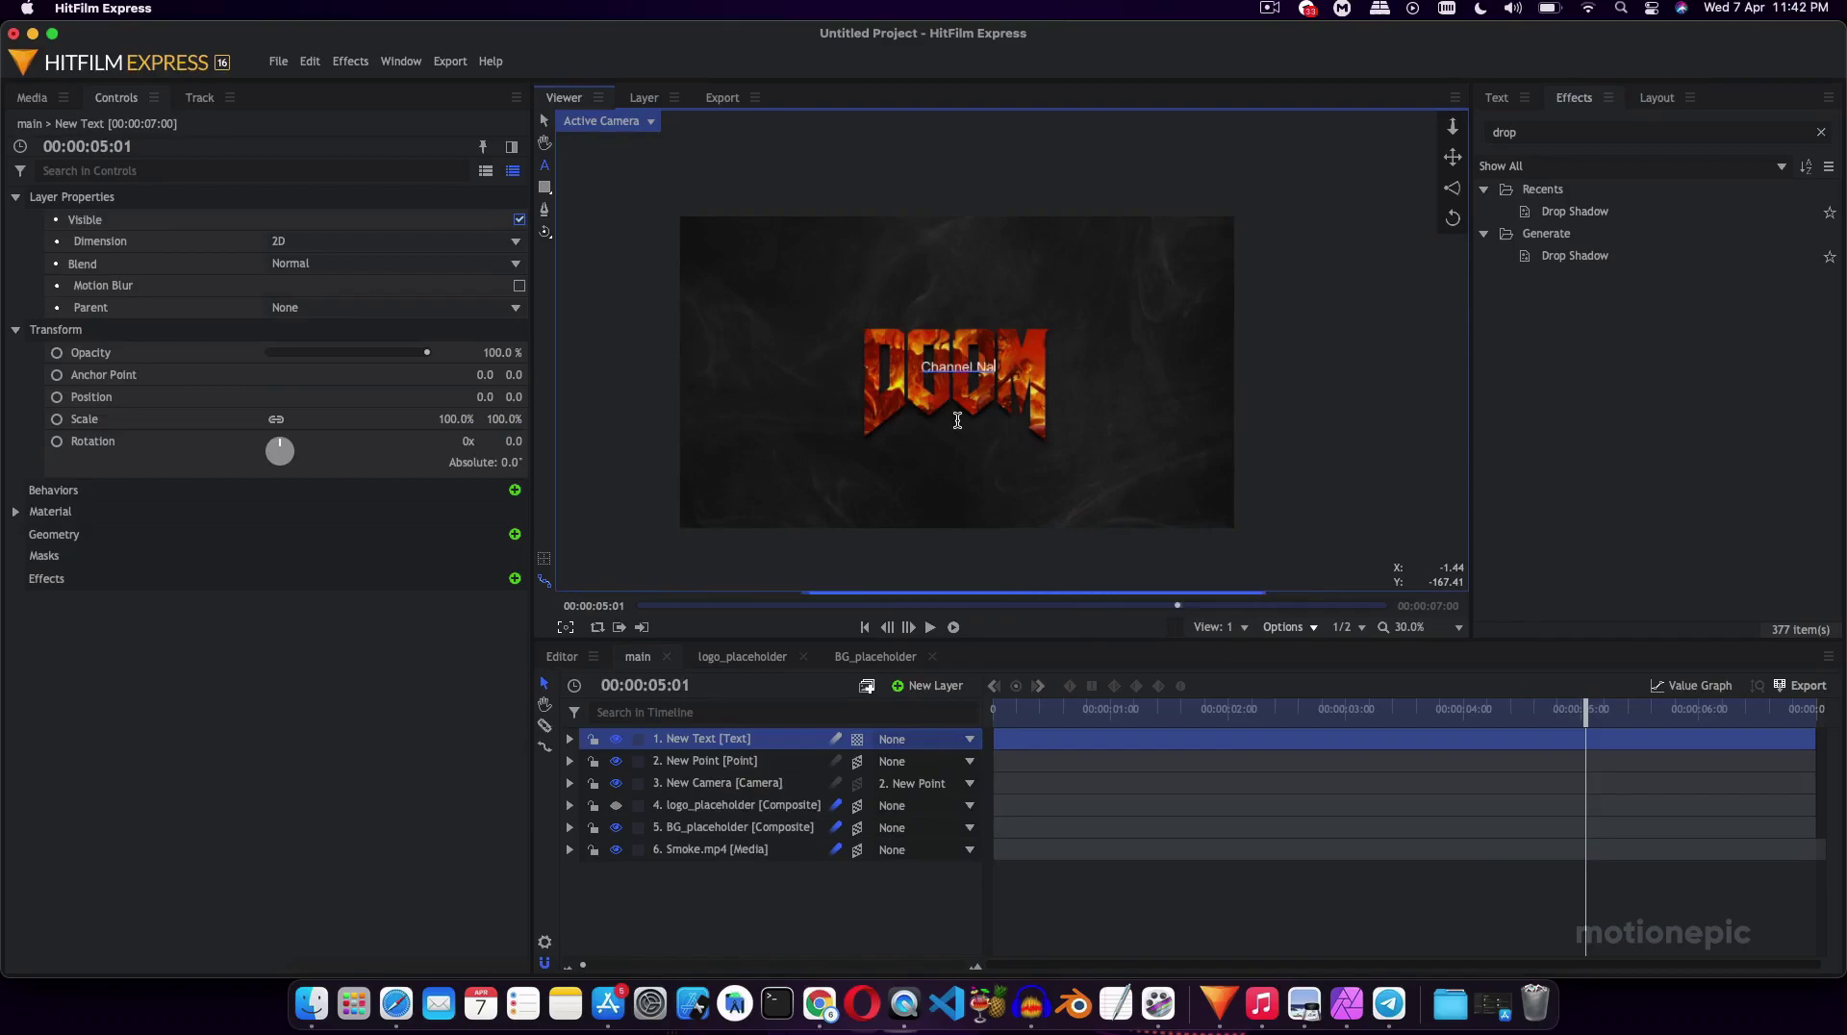
{"action": "type", "text": "me"}
{"action": "key", "text": "Escape"}
{"action": "key", "text": "shift+Down"}
{"action": "key", "text": "shift+Down"}
{"action": "key", "text": "shift+Down"}
{"action": "key", "text": "shift+Down"}
{"action": "key", "text": "shift+Down"}
{"action": "key", "text": "shift+Down"}
{"action": "key", "text": "shift+Down"}
{"action": "key", "text": "shift+Down"}
{"action": "key", "text": "shift+Down"}
{"action": "key", "text": "shift+Down"}
{"action": "key", "text": "shift+Down"}
{"action": "key", "text": "shift+Down"}
{"action": "key", "text": "shift+Down"}
{"action": "key", "text": "shift+Down"}
{"action": "key", "text": "shift+Down"}
{"action": "key", "text": "shift+Down"}
{"action": "key", "text": "shift+Down"}
{"action": "key", "text": "shift+Down"}
{"action": "key", "text": "shift+Down"}
{"action": "key", "text": "shift+Down"}
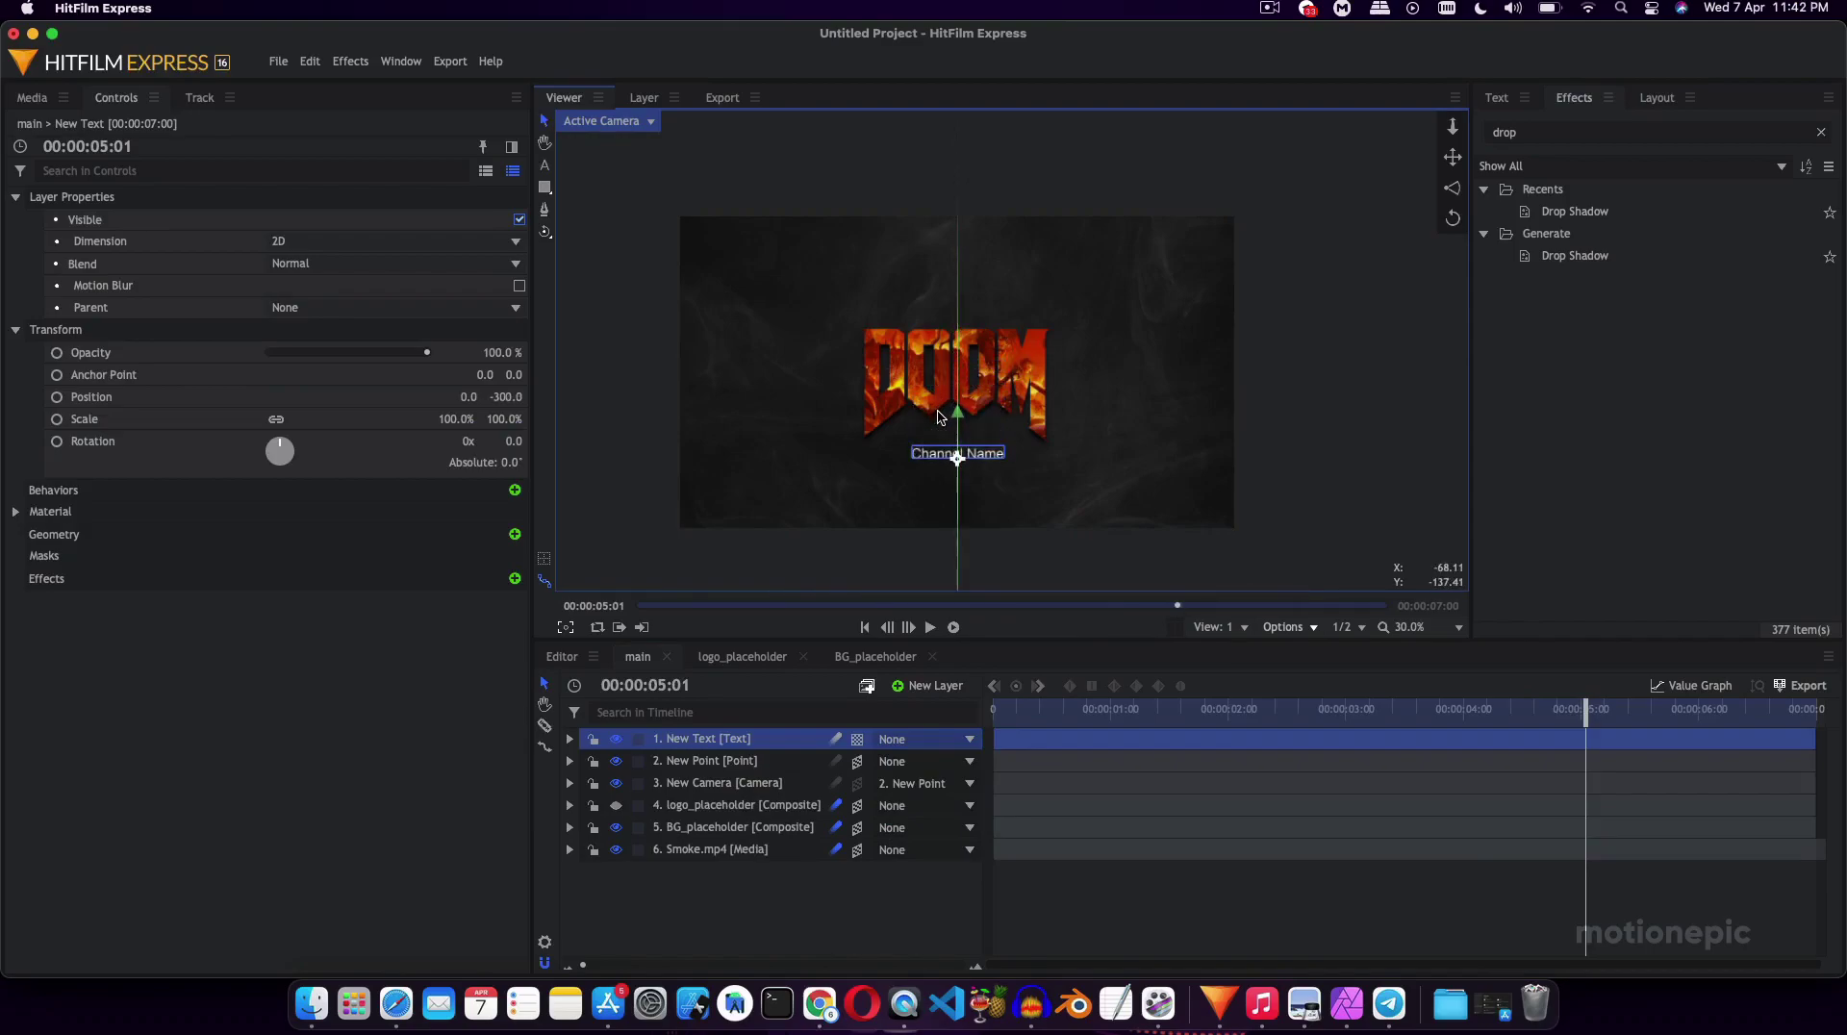
{"action": "left_click_drag", "start_coordinate": [958, 458], "coordinate": [957, 454]}
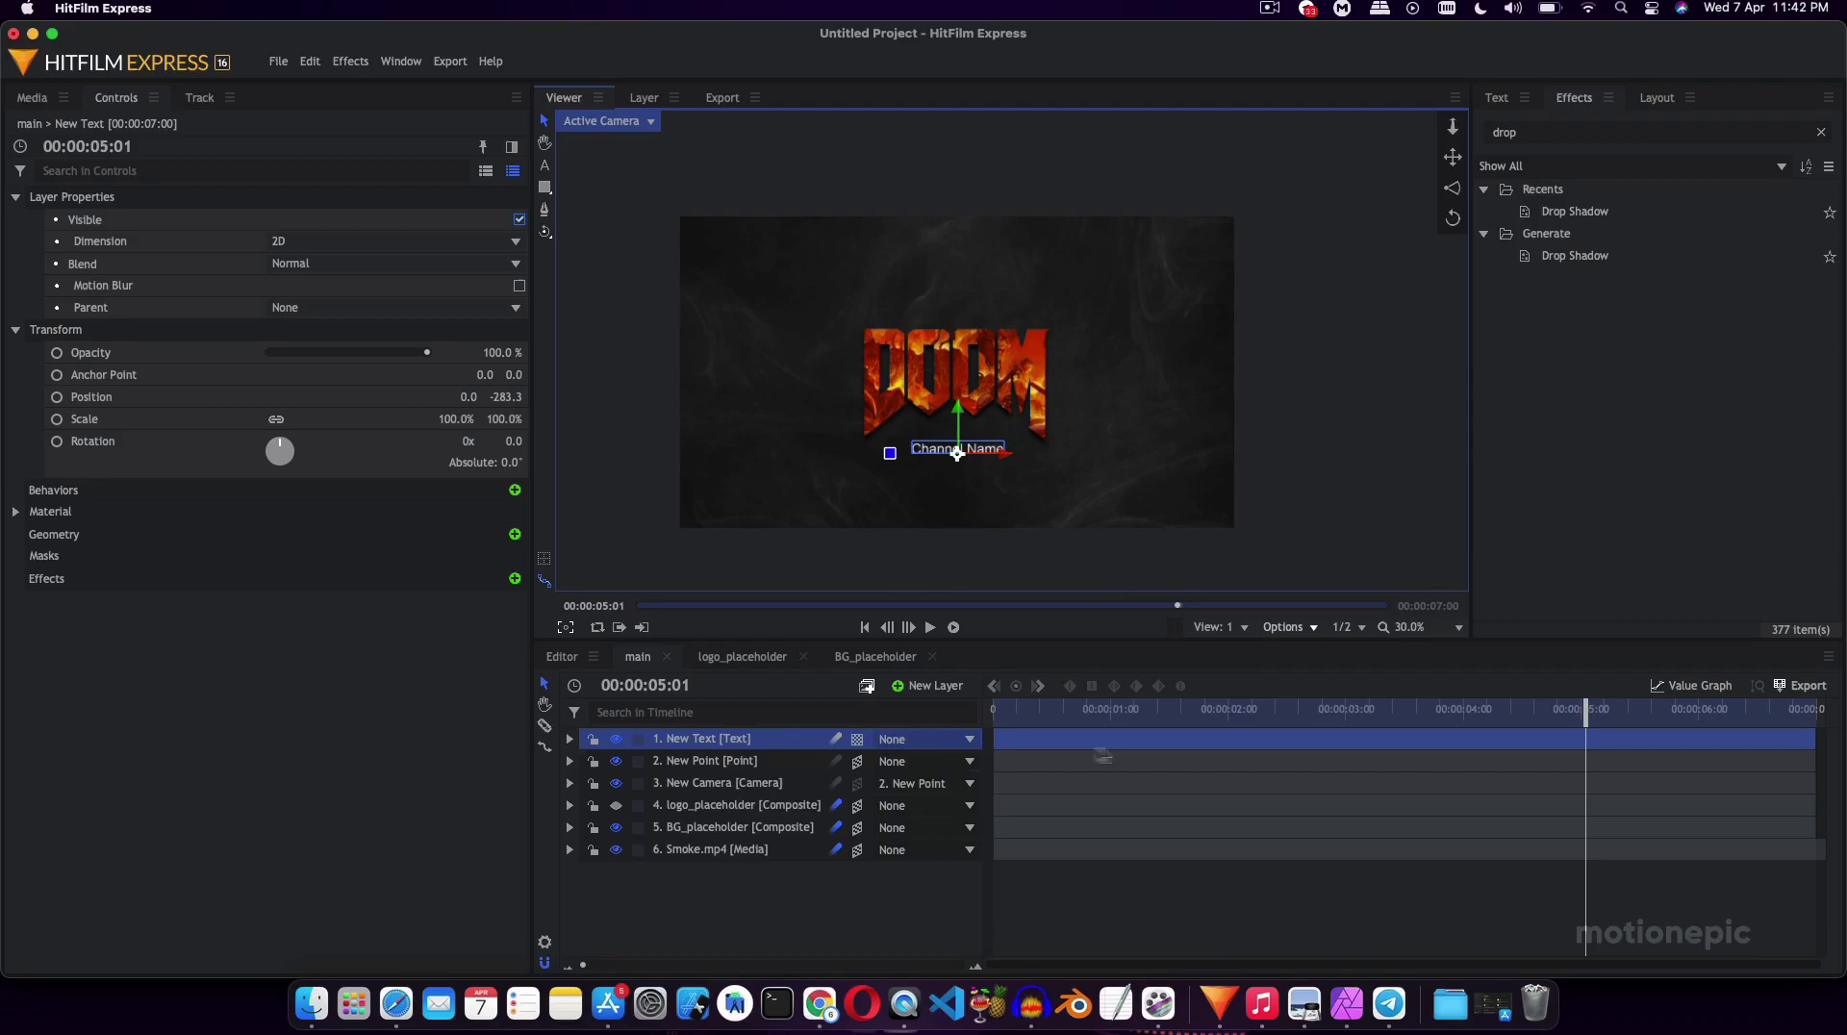
Keyframe the Channel Name text at 0% opacity at 3:00.
{"action": "left_click", "coordinate": [1340, 712]}
{"action": "key", "text": "space"}
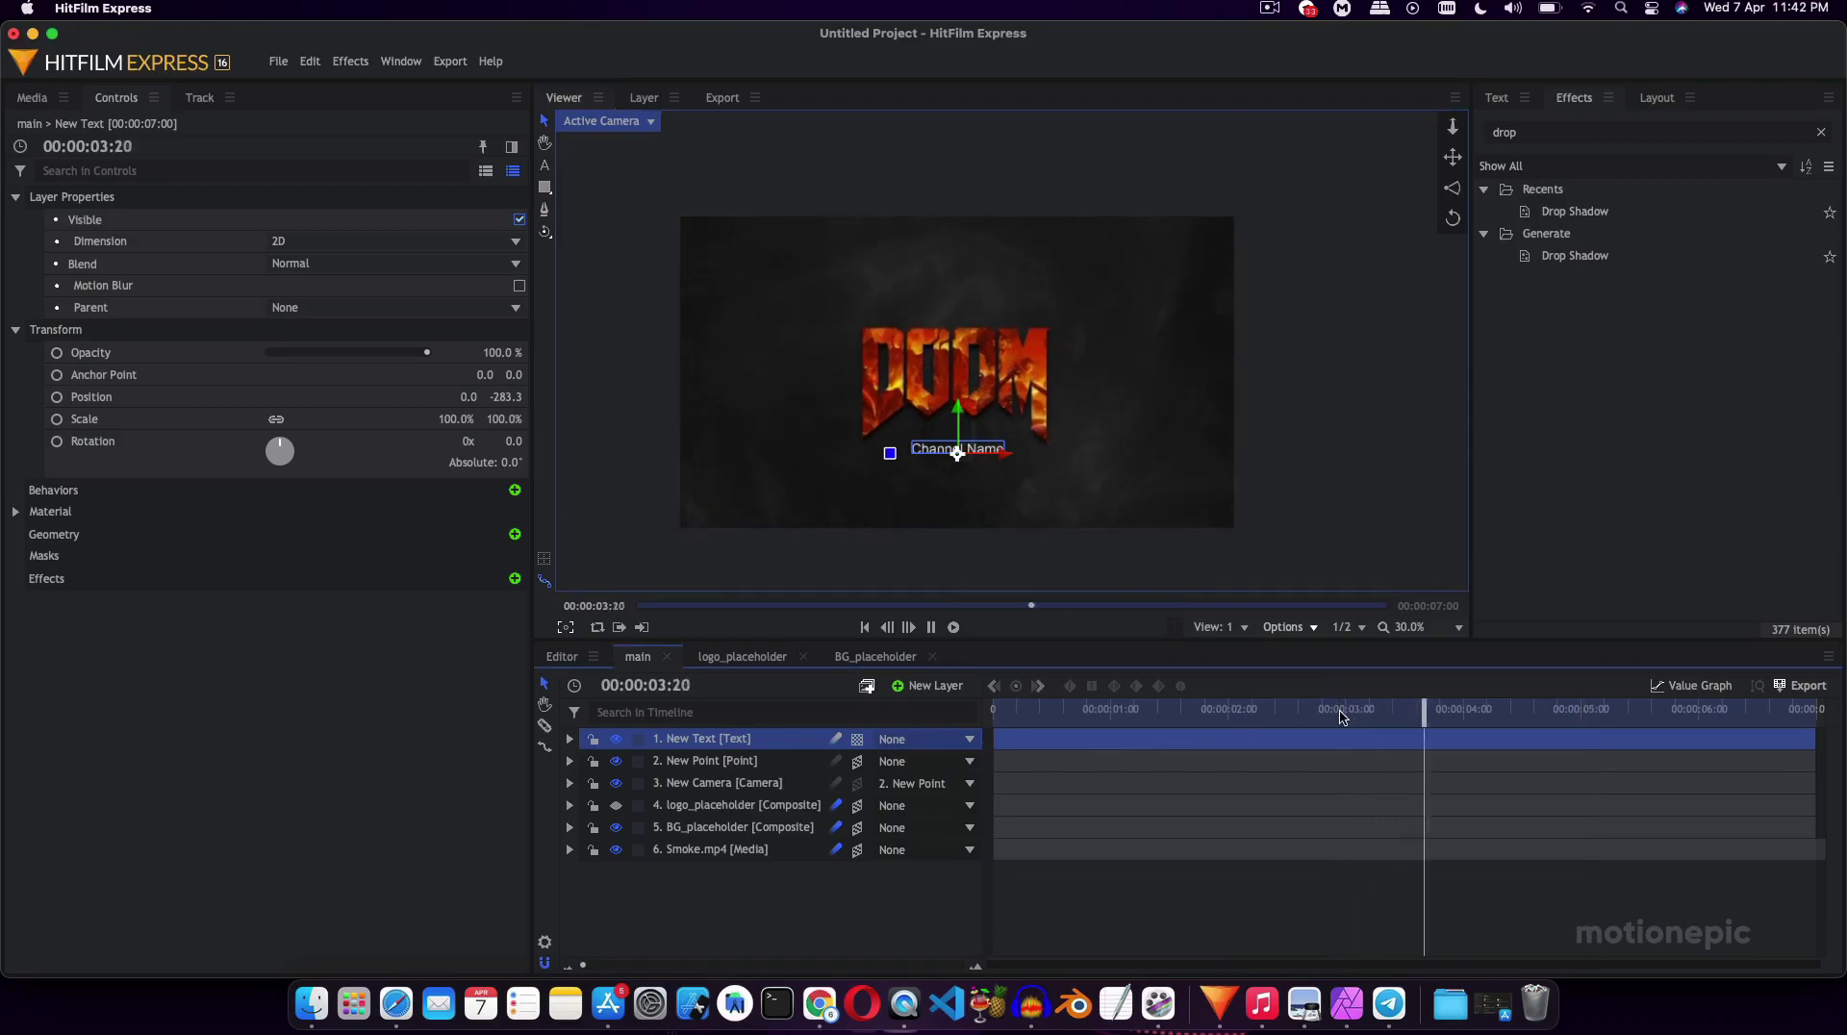
{"action": "left_click_drag", "start_coordinate": [1438, 712], "coordinate": [1346, 713]}
{"action": "left_click", "coordinate": [569, 739]}
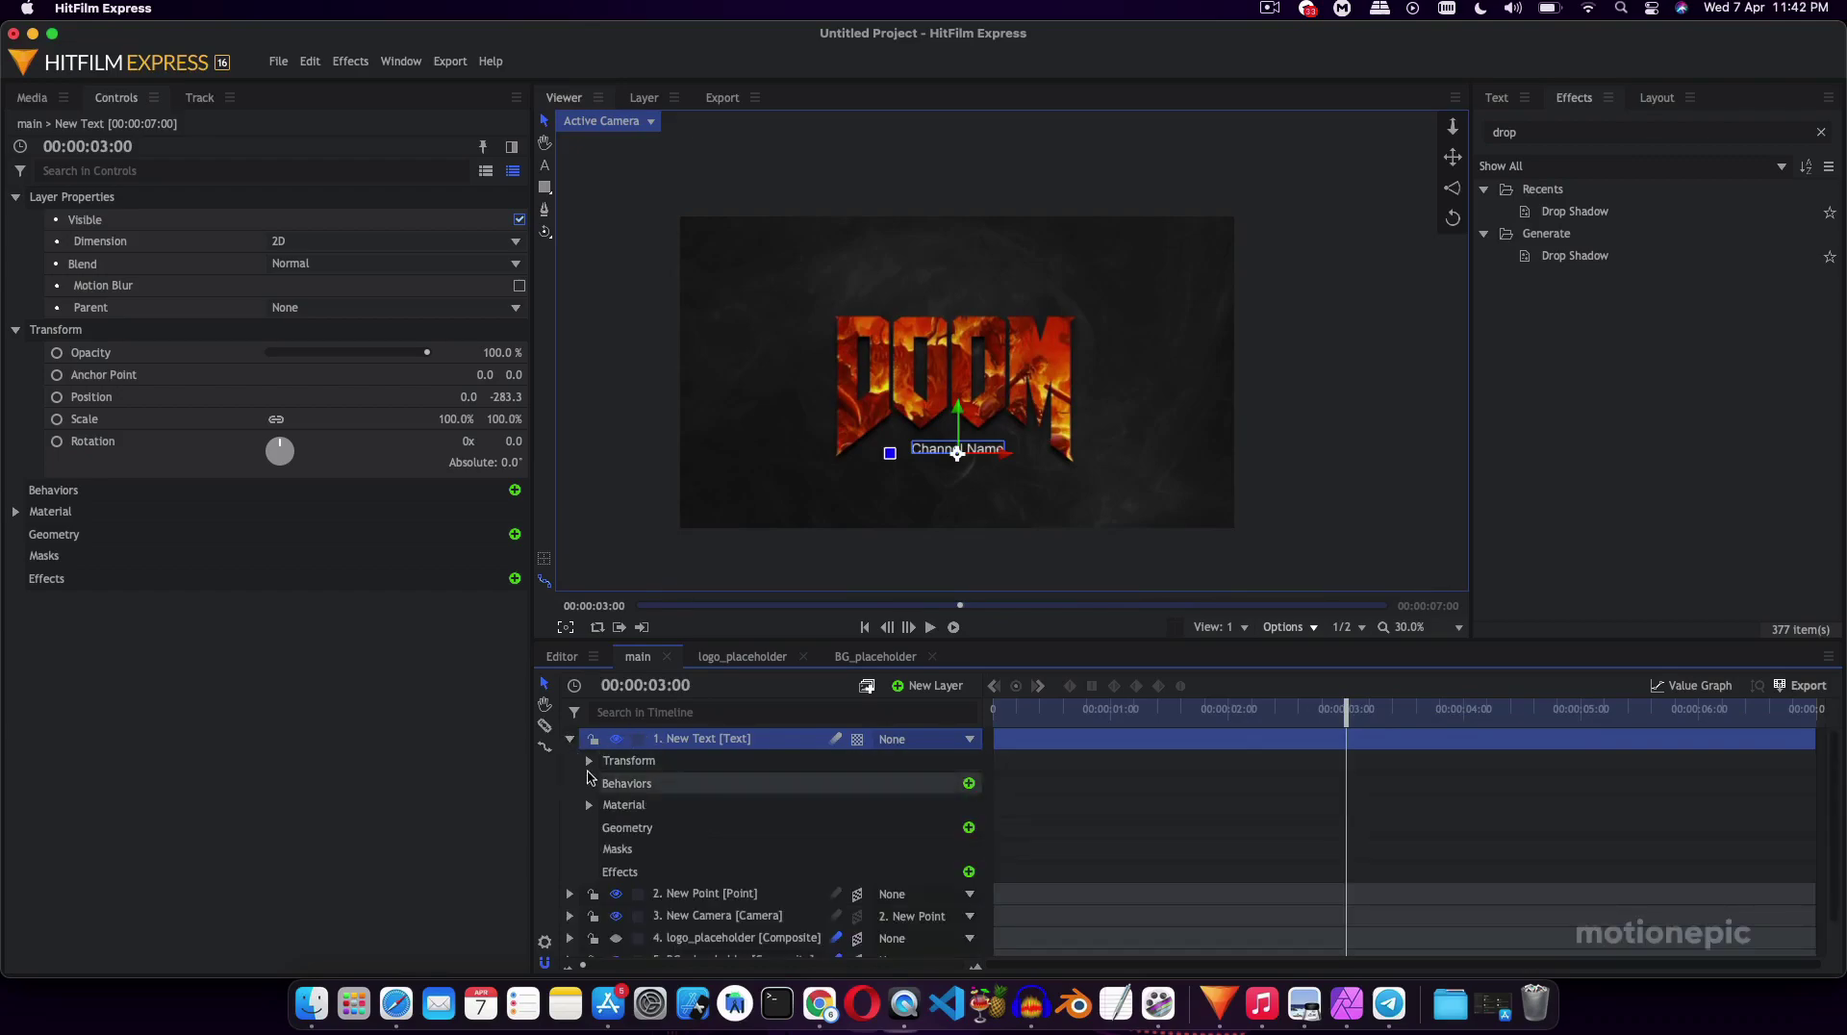
{"action": "left_click", "coordinate": [589, 760]}
{"action": "left_click_drag", "start_coordinate": [953, 783], "coordinate": [847, 789]}
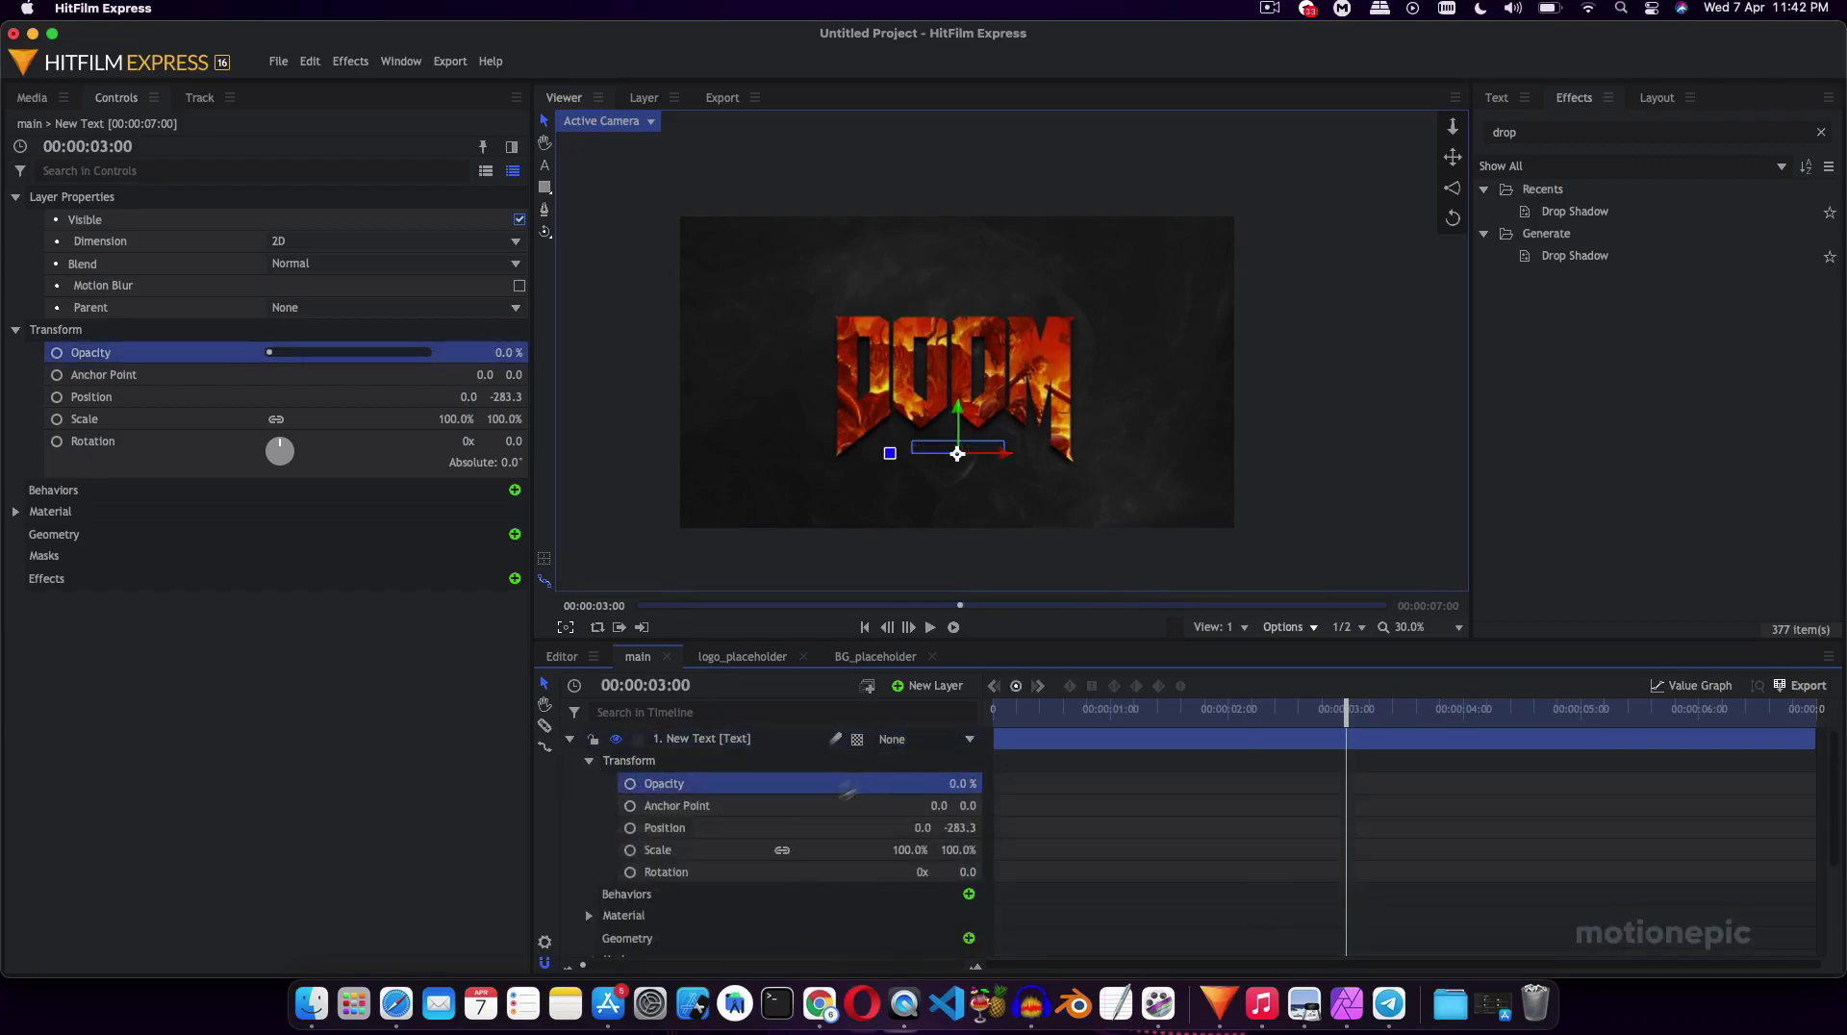
{"action": "left_click", "coordinate": [630, 783]}
Keyframe the text back to 100% opacity at 5:00 and check the fade.
{"action": "left_click_drag", "start_coordinate": [1347, 713], "coordinate": [1581, 714]}
{"action": "left_click_drag", "start_coordinate": [931, 784], "coordinate": [946, 785]}
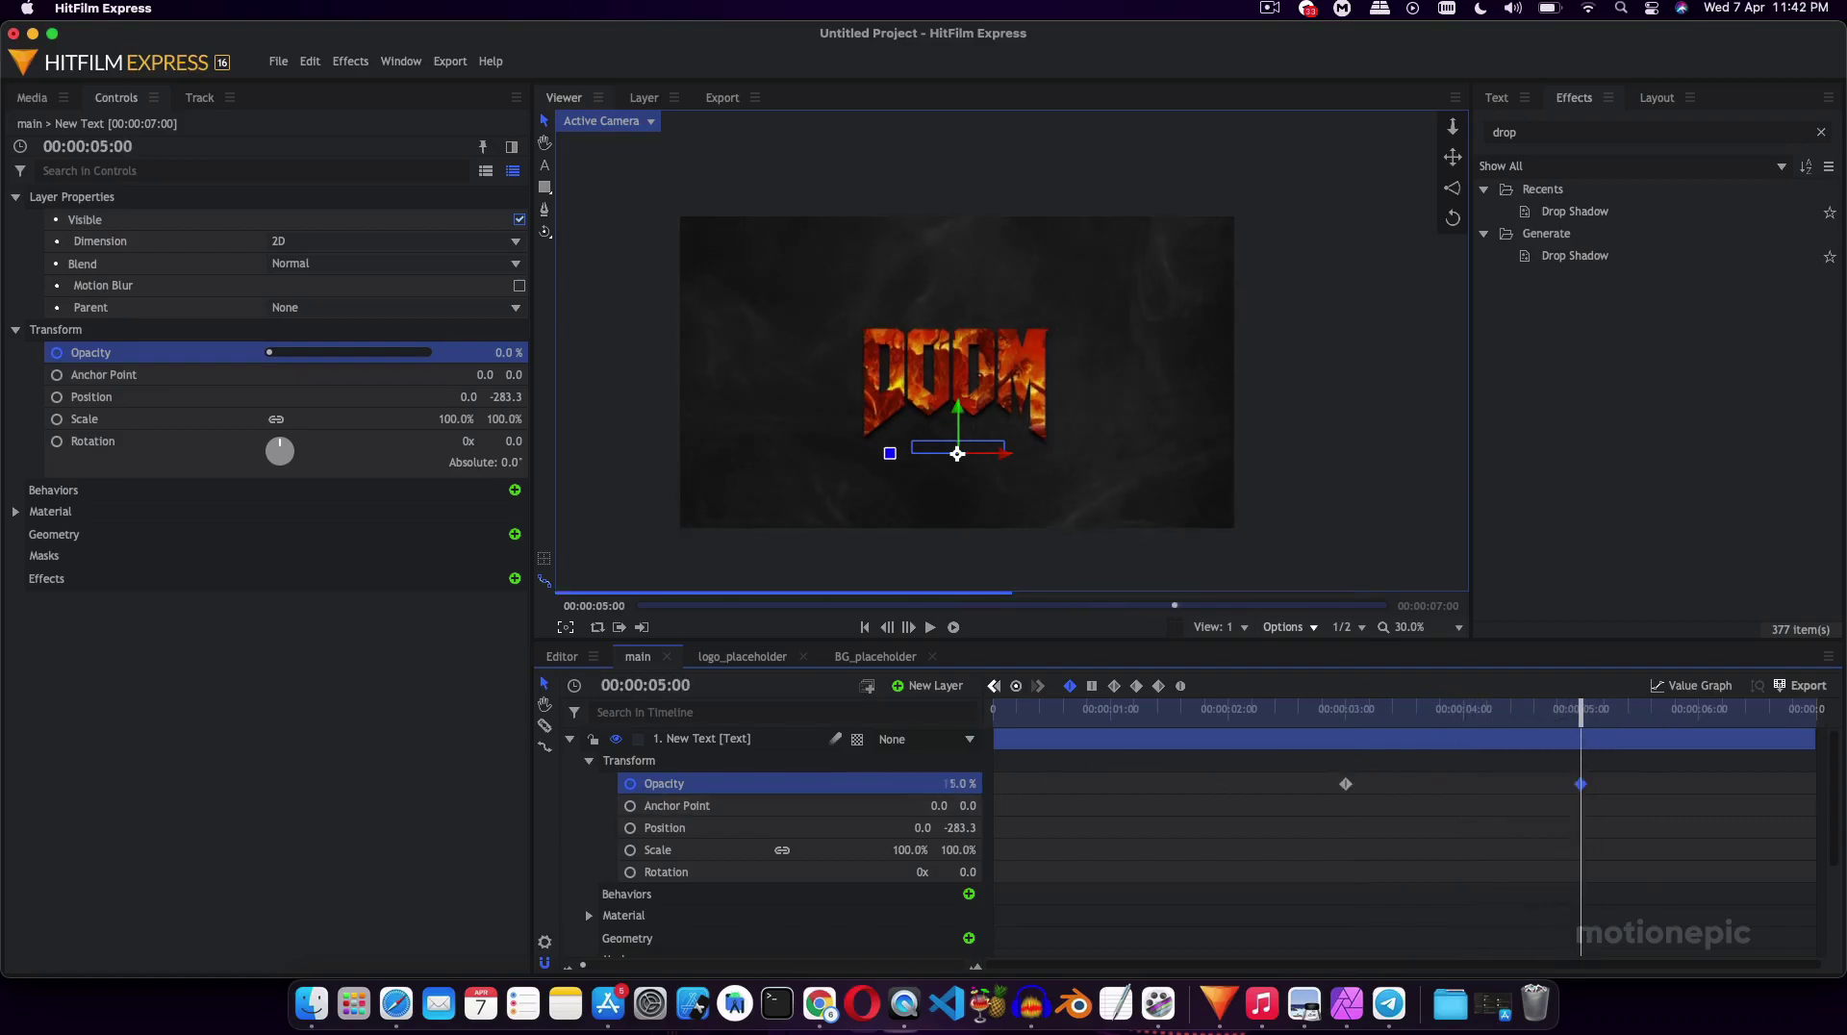
{"action": "left_click", "coordinate": [1318, 717]}
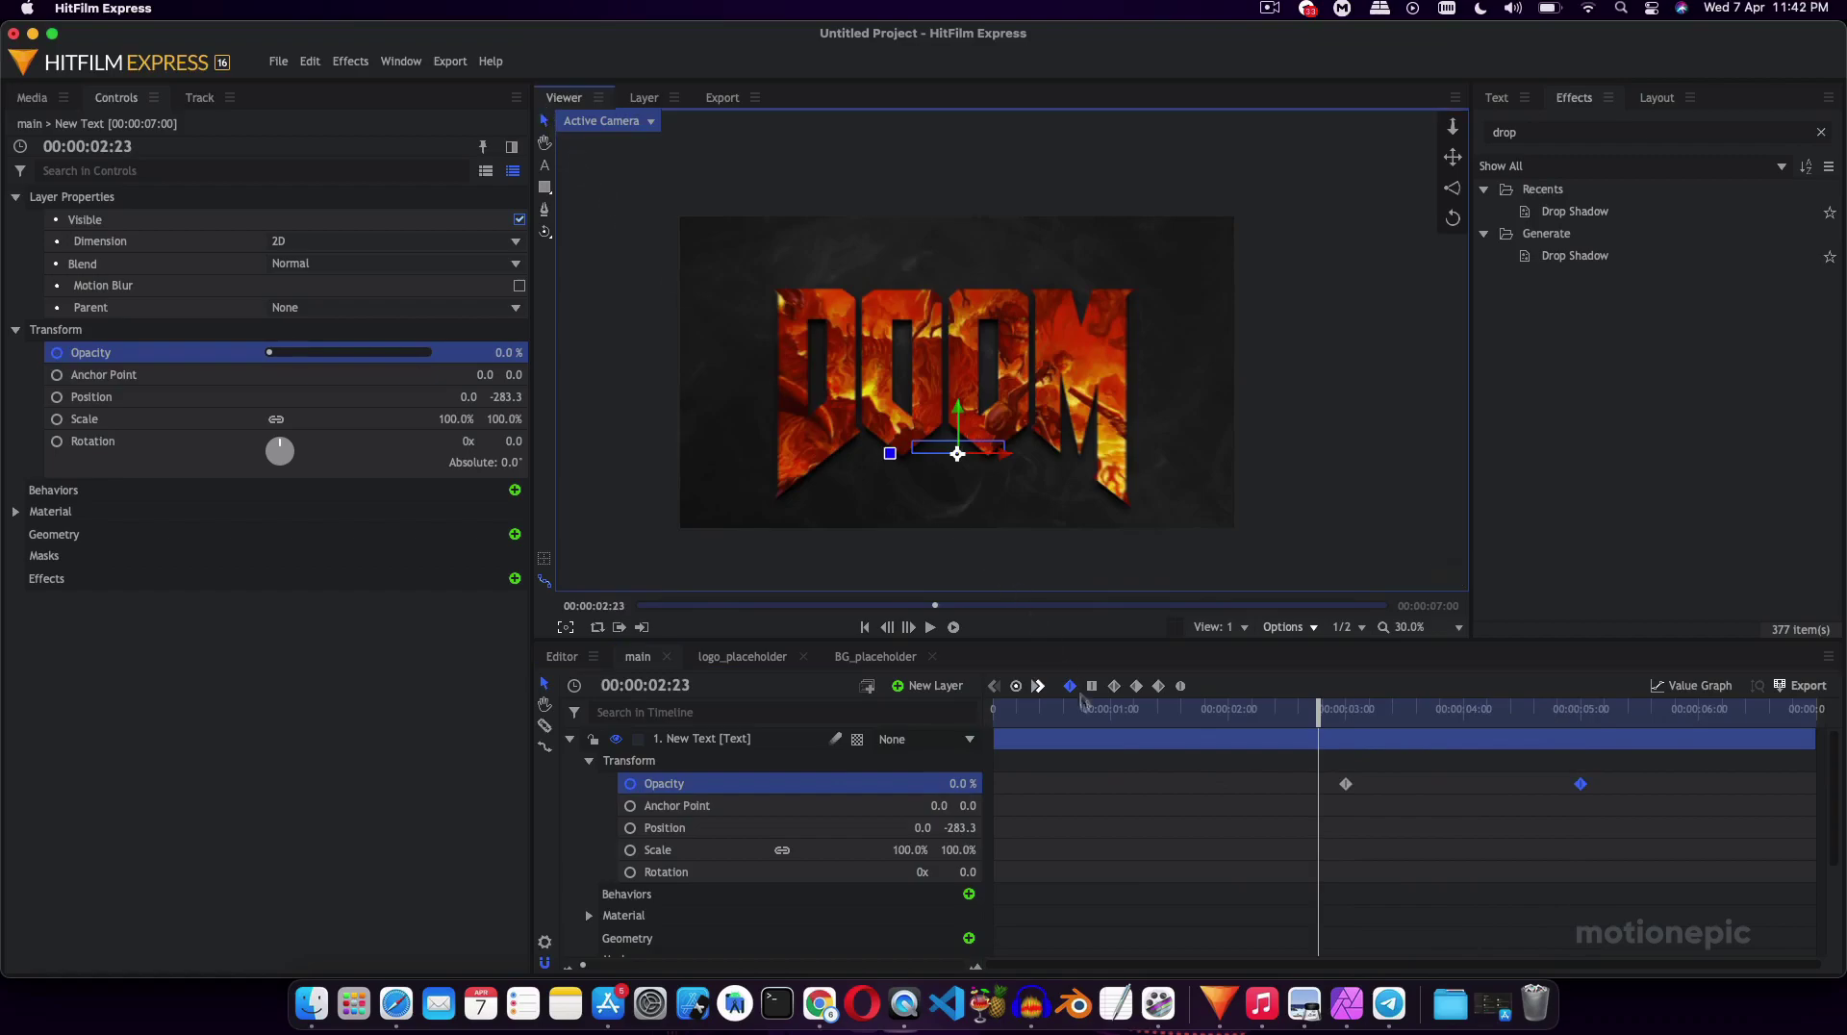
{"action": "left_click", "coordinate": [569, 738]}
{"action": "left_click", "coordinate": [747, 906]}
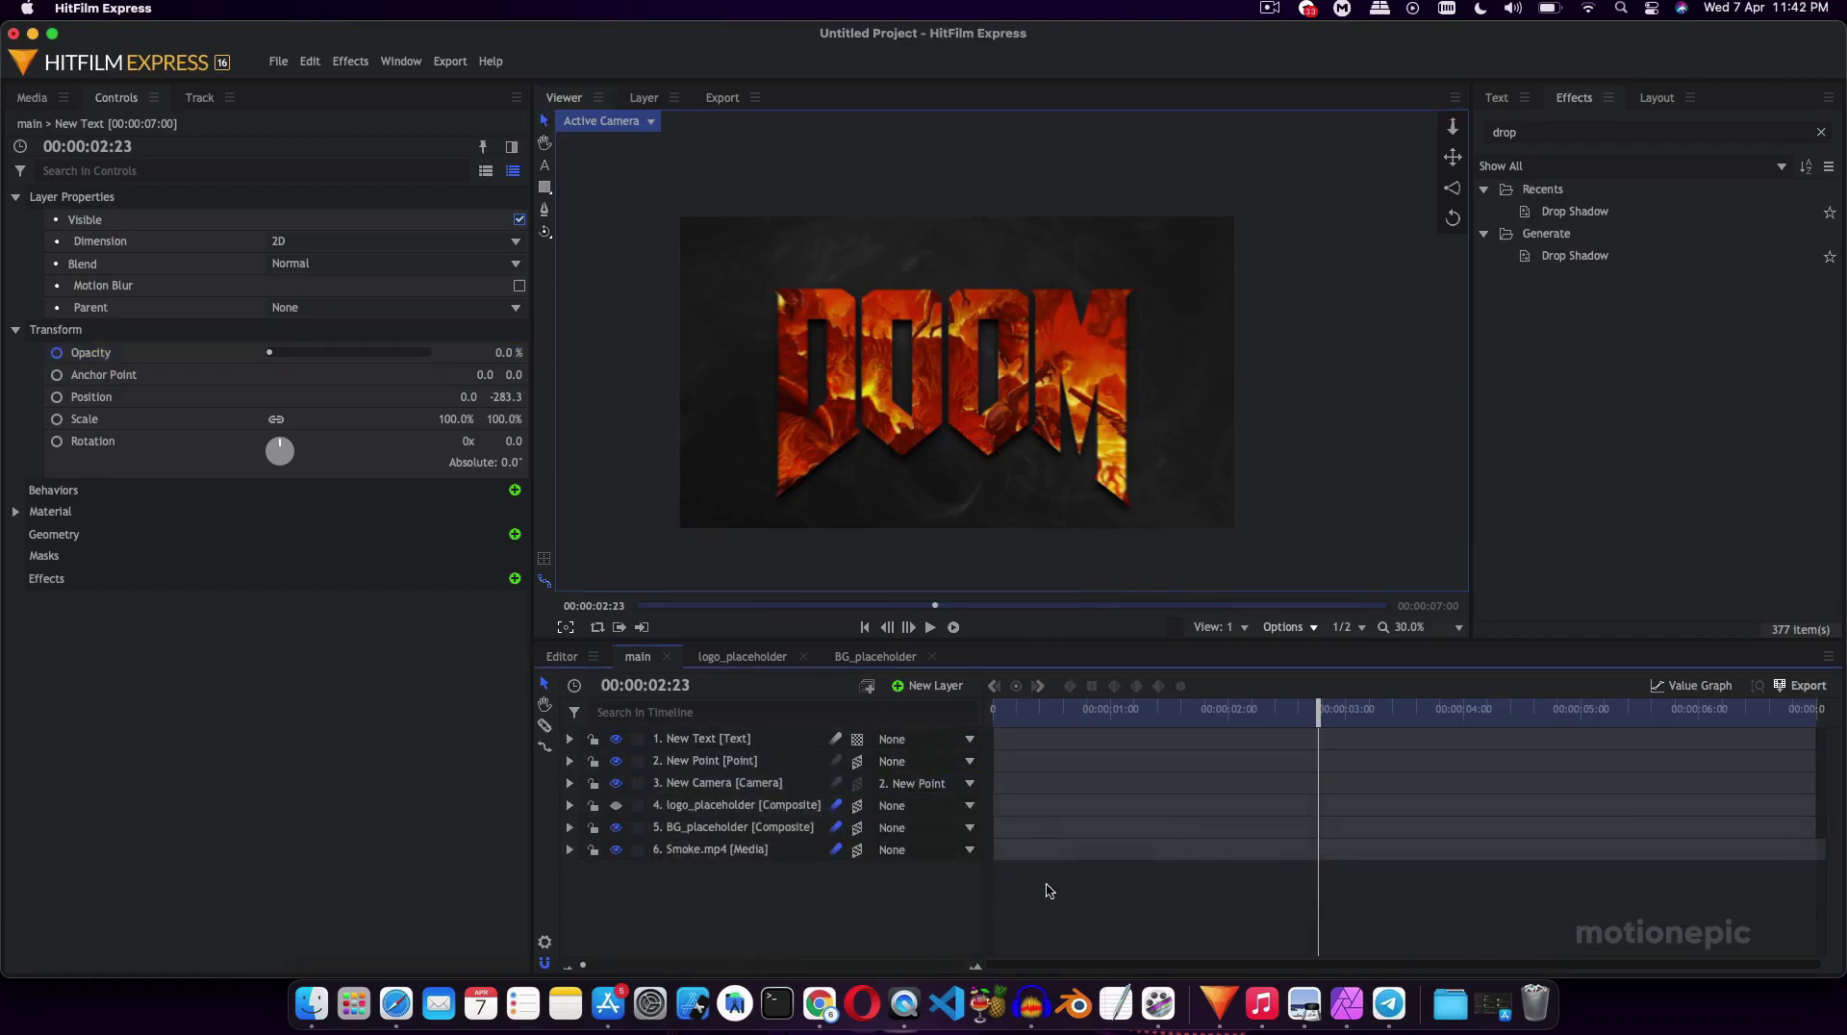
{"action": "key", "text": "space"}
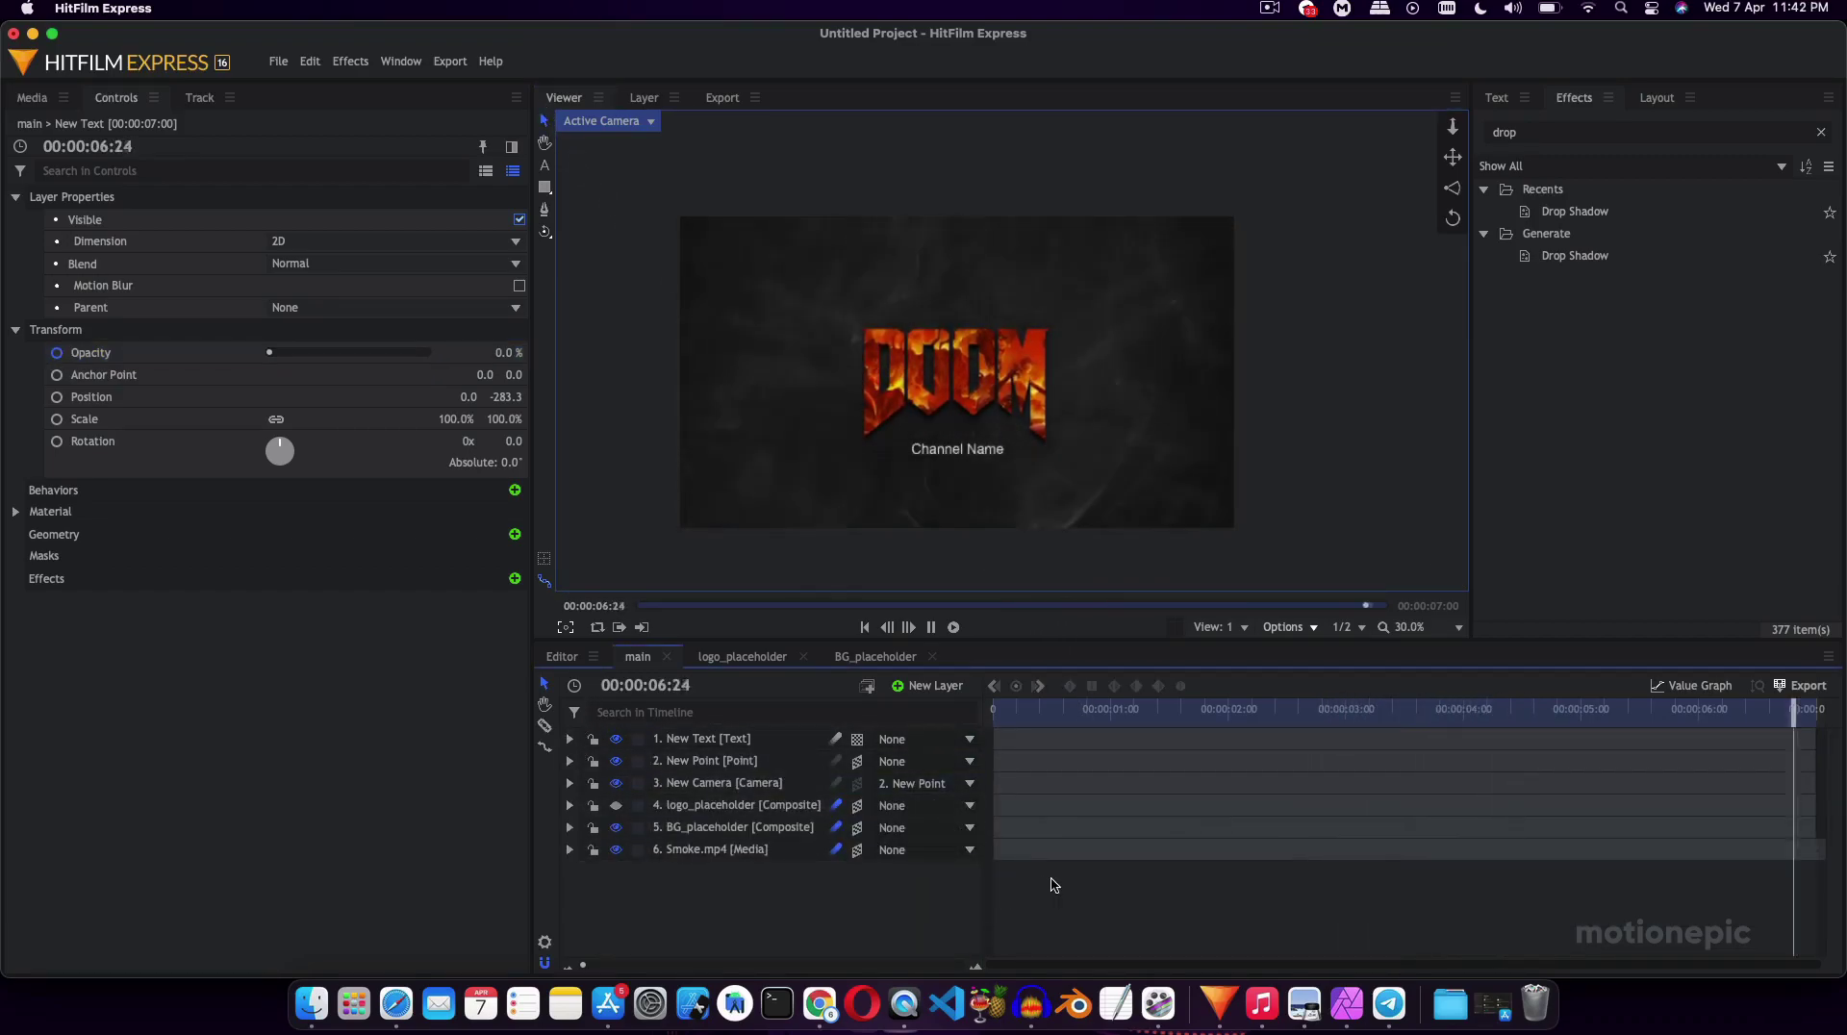